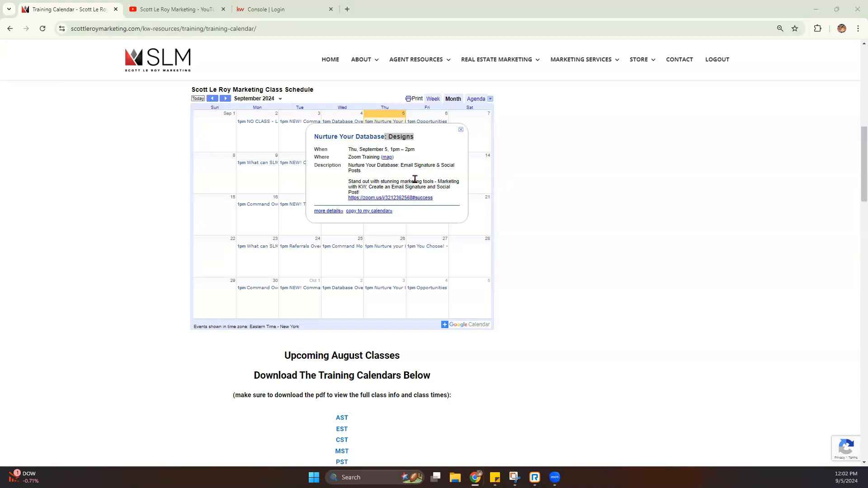
- Skim the Nurture Your Database: Designs class description, then move past the YouTube tab to the KW sign-in tab
left_click_drag(436, 187, 451, 188)
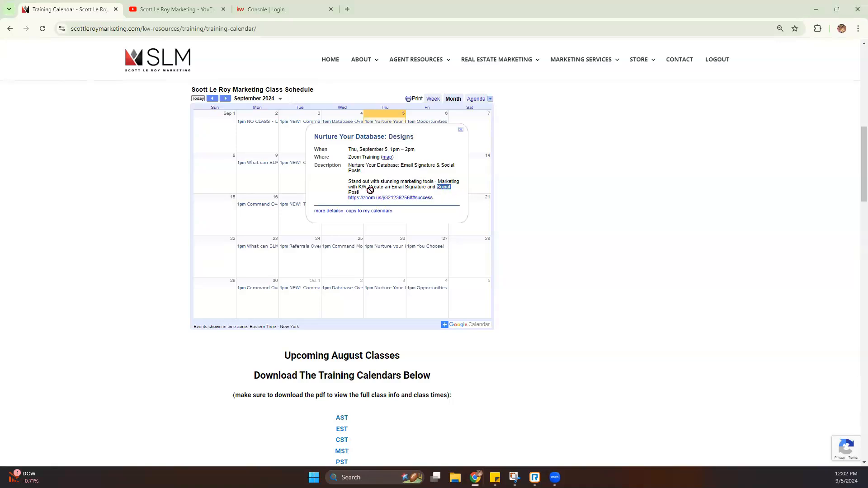
left_click(366, 195)
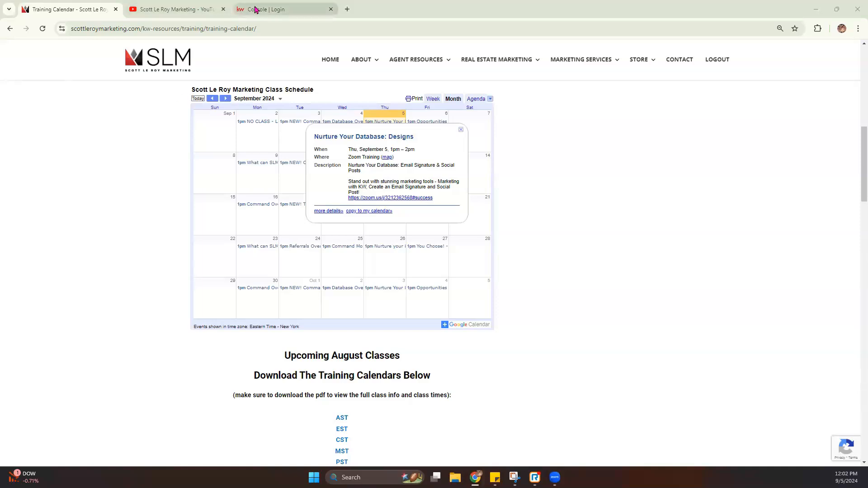
left_click(195, 10)
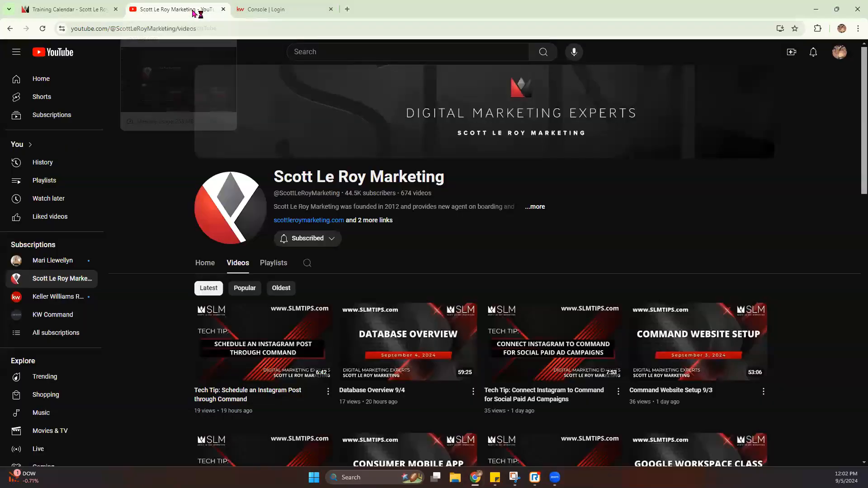
left_click(306, 17)
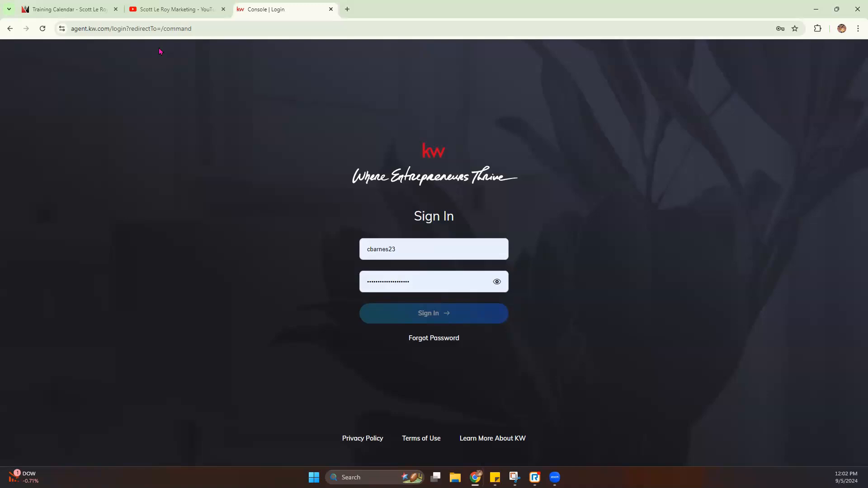
- Submit the sign-in on agent.kw.com to land on the Goals, Tasks and Notepad dashboard
left_click_drag(71, 30, 110, 33)
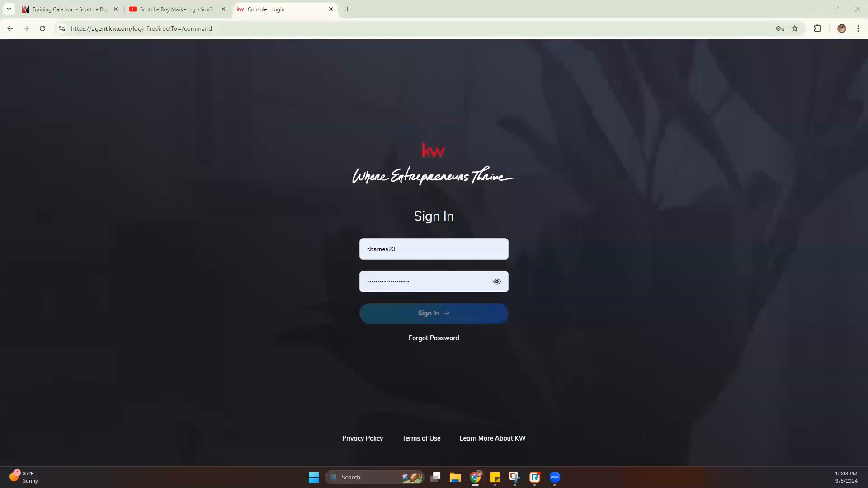
left_click(434, 318)
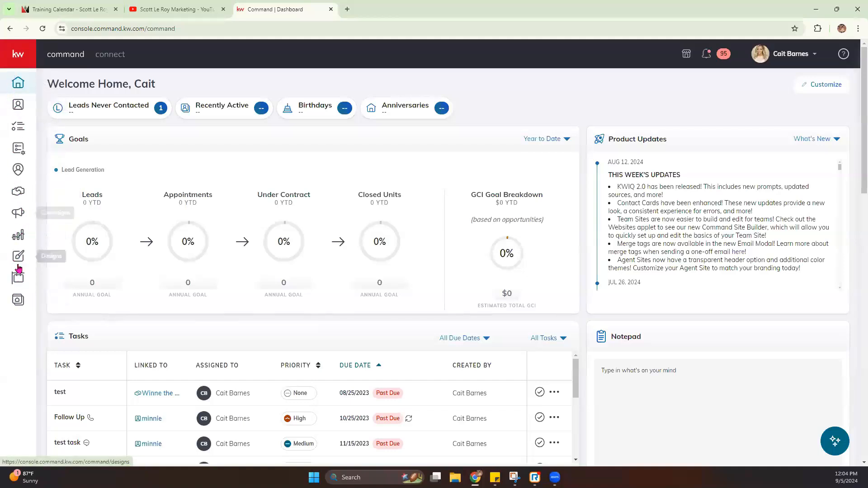
- Expand the left sidebar and go to Designs, listing all 455 saved designs
left_click(19, 55)
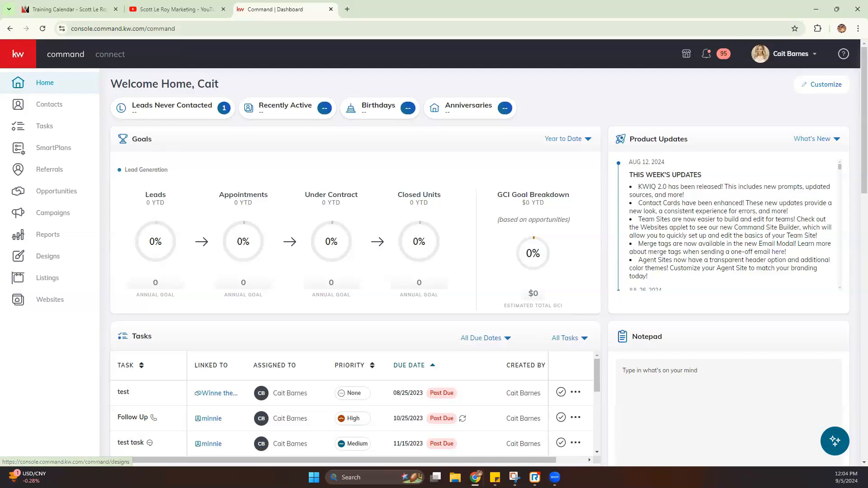
left_click(20, 257)
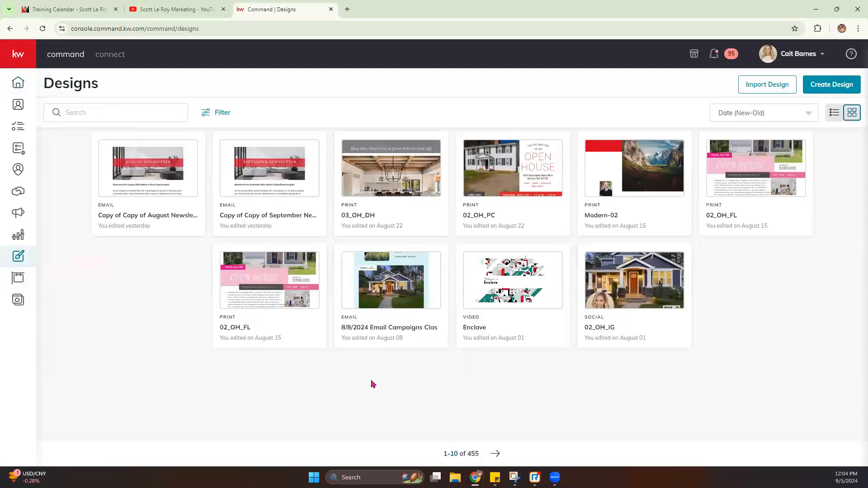
mouse_move(354, 159)
double_click(473, 455)
left_click(222, 113)
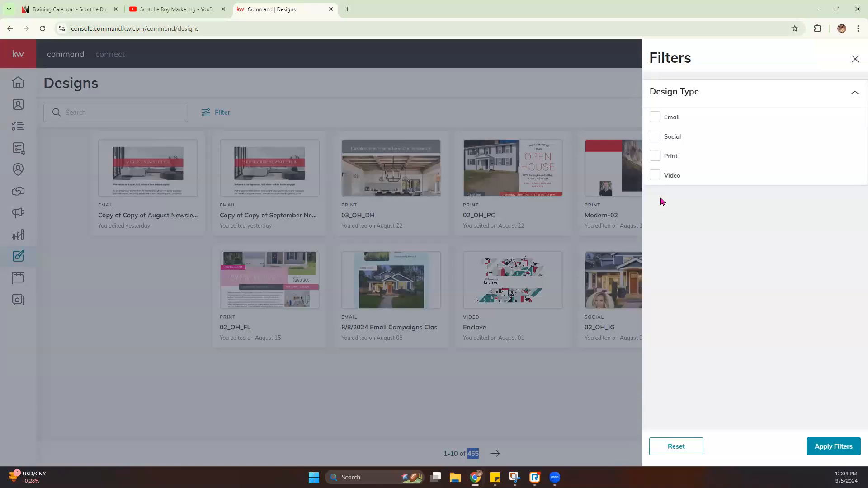
left_click(855, 60)
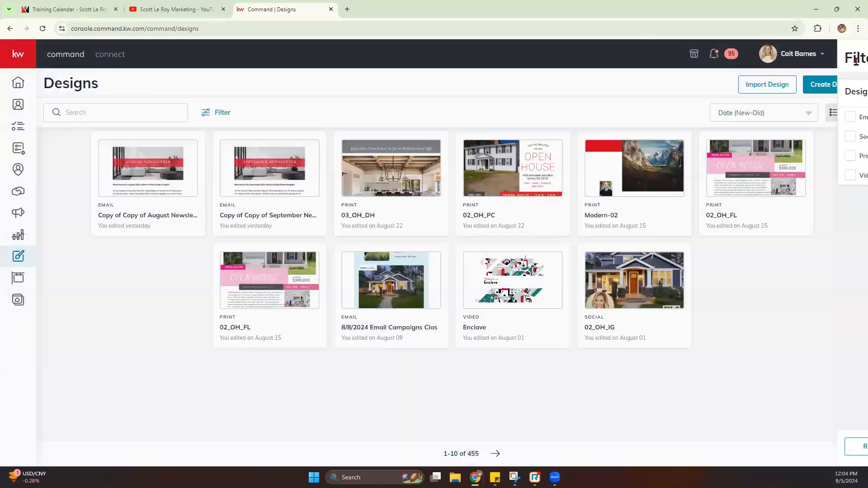
left_click(803, 119)
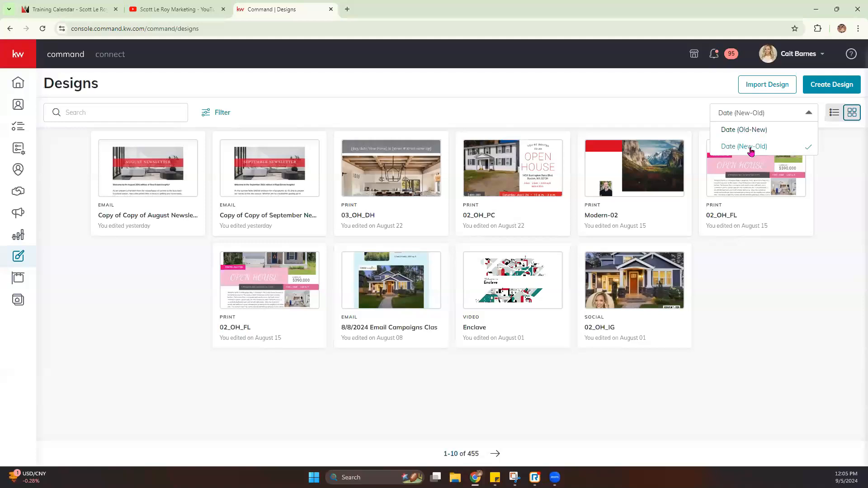
left_click(856, 175)
left_click(836, 114)
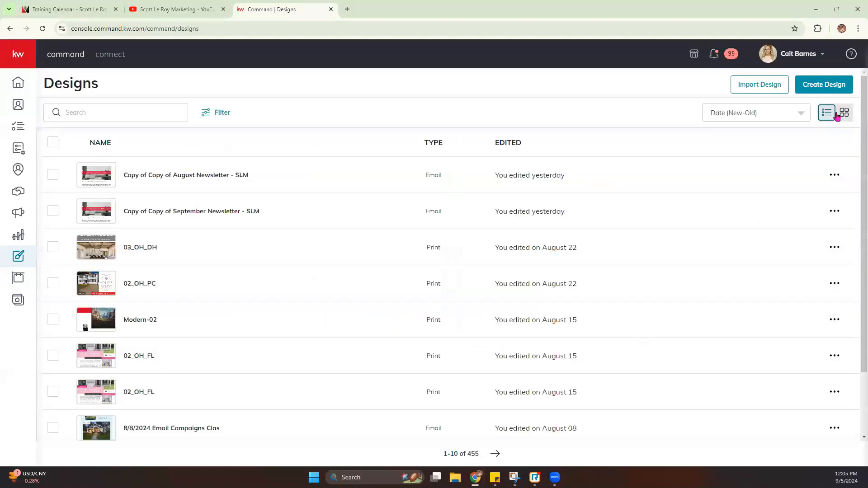
left_click(852, 116)
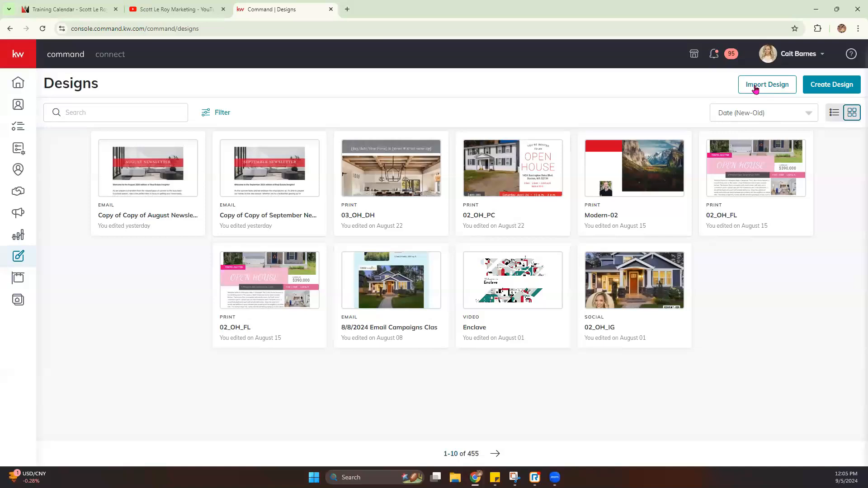
left_click(769, 88)
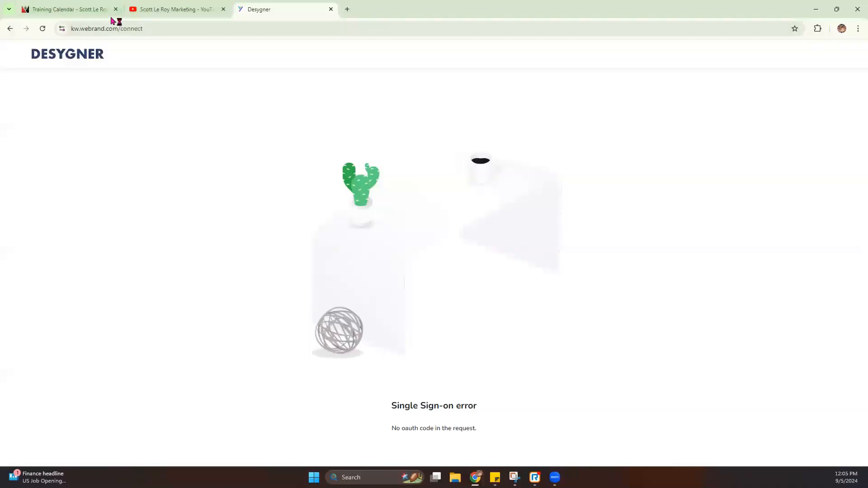
left_click(9, 29)
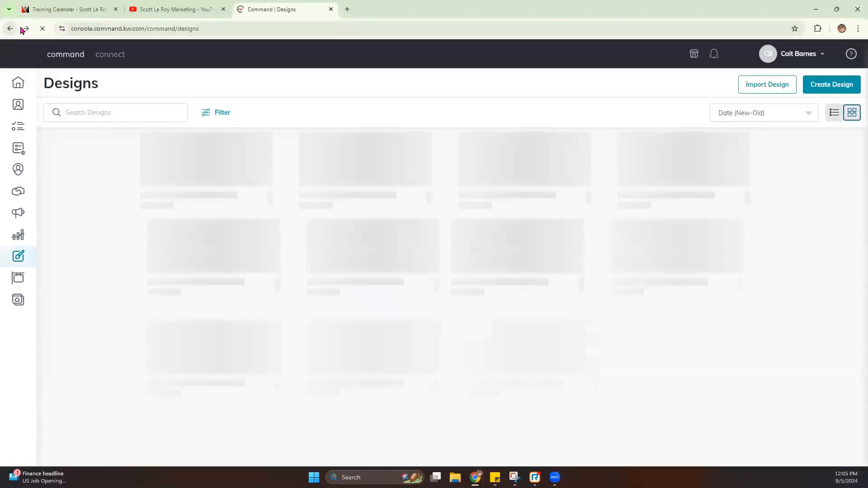
left_click(848, 91)
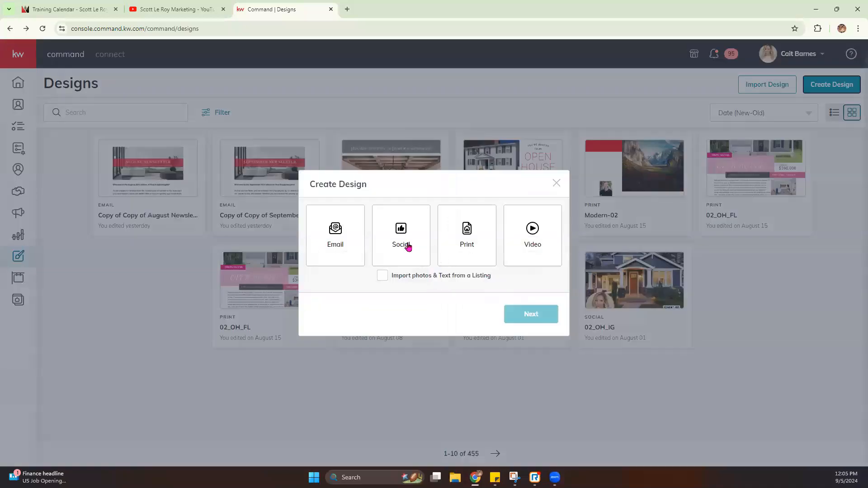
left_click(407, 245)
left_click(508, 314)
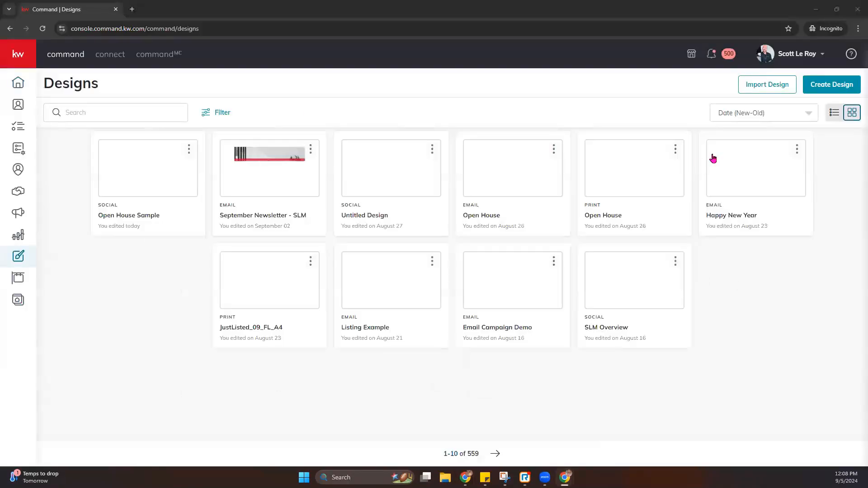
- Create a new Social design and continue to the Auto-Create template gallery
left_click(832, 84)
left_click(402, 262)
left_click(510, 314)
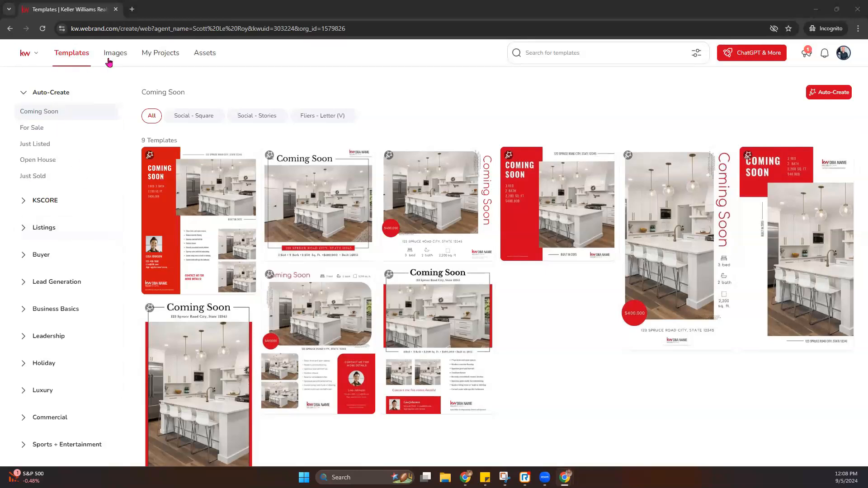
- Go to Assets to see the four saved colour palettes and six uploaded fonts
left_click_drag(79, 31, 107, 38)
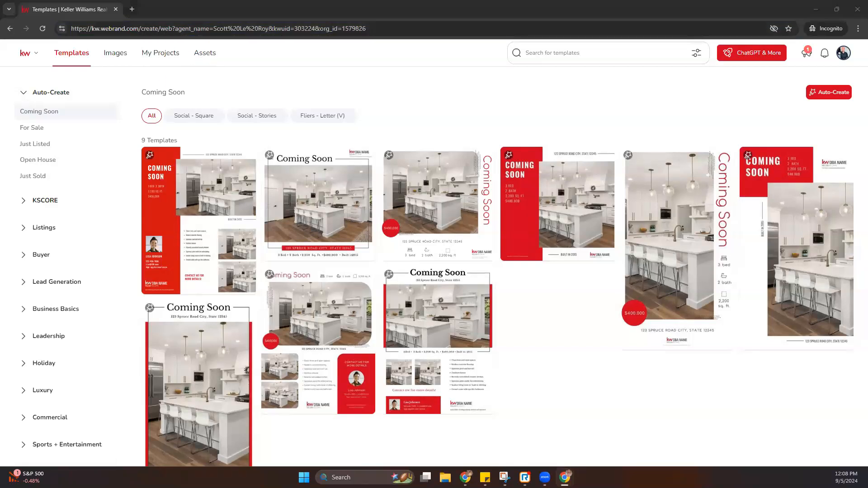
left_click(206, 53)
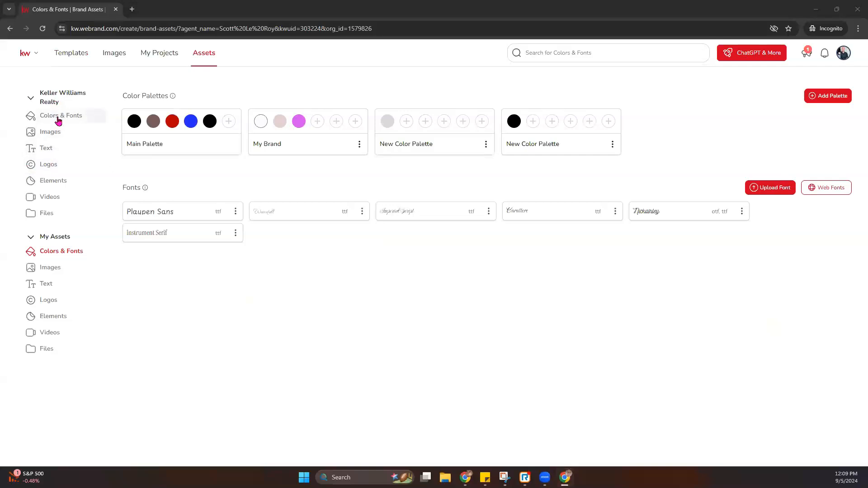
- Browse Keller Williams Colors & Fonts and Images, peeking into the Holidays and House Exteriors folders
left_click(77, 118)
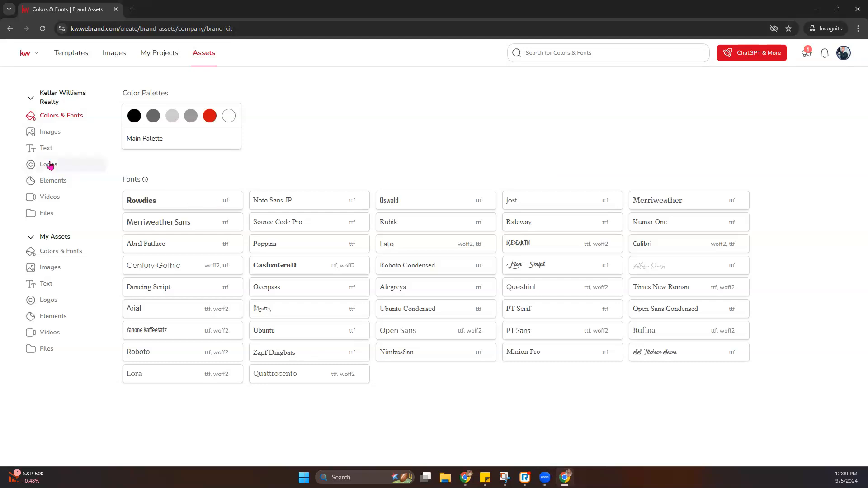
left_click(47, 132)
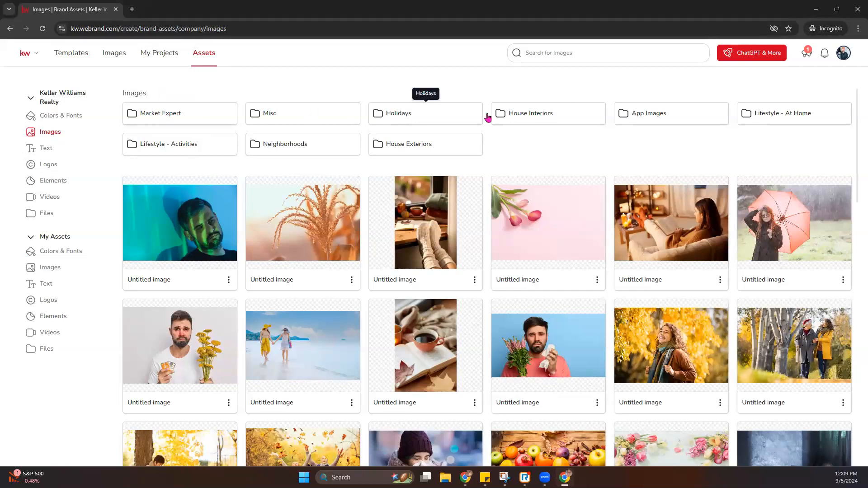
left_click(423, 119)
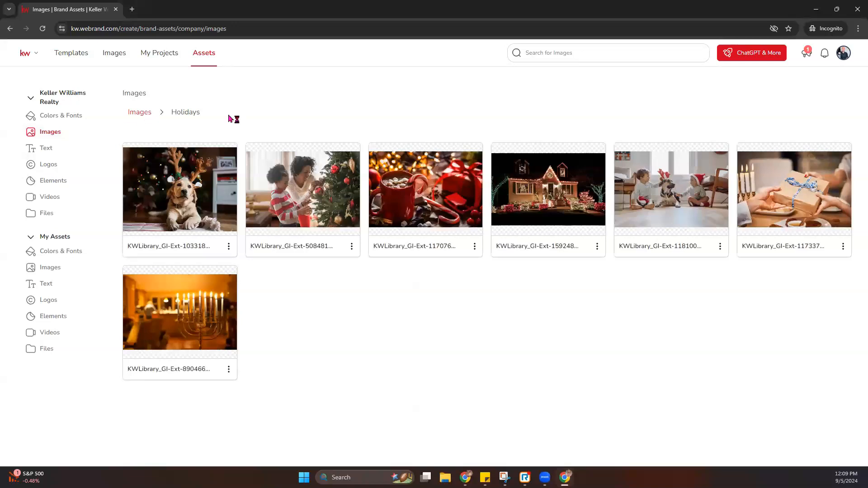
left_click(133, 115)
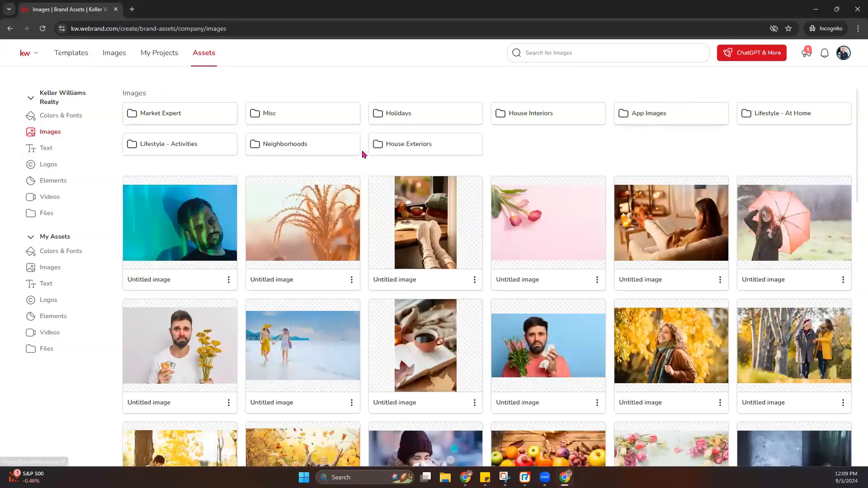
left_click(409, 149)
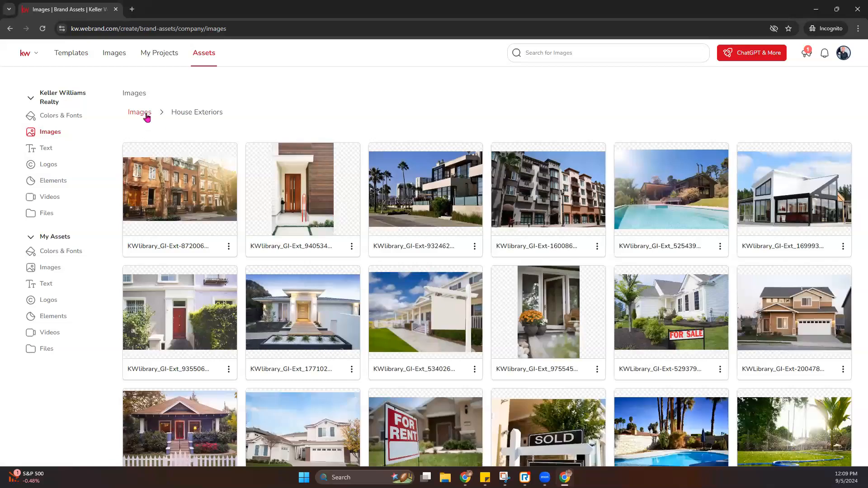
left_click(147, 116)
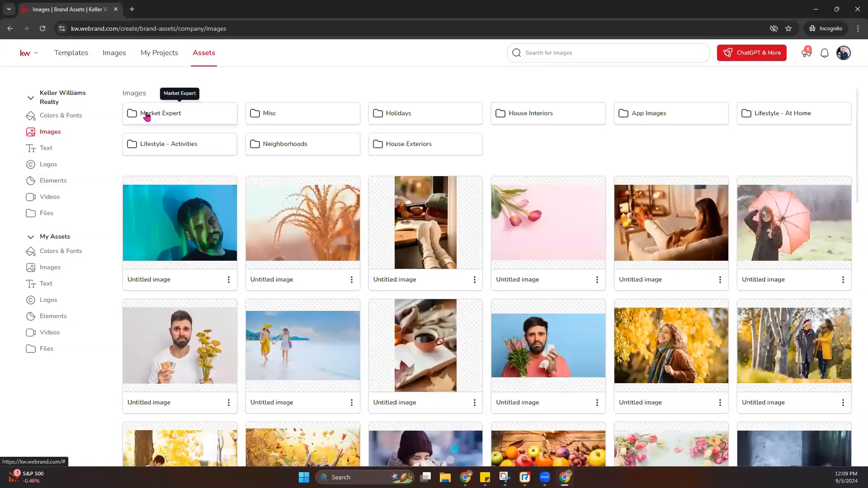
- Check the company Text, then open the Events, Misc, KW and bus card logo folders in turn
left_click(45, 152)
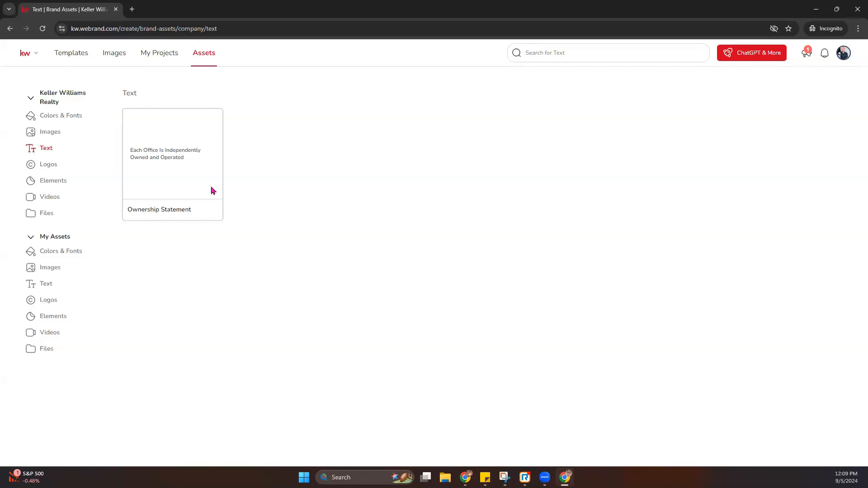
left_click(49, 165)
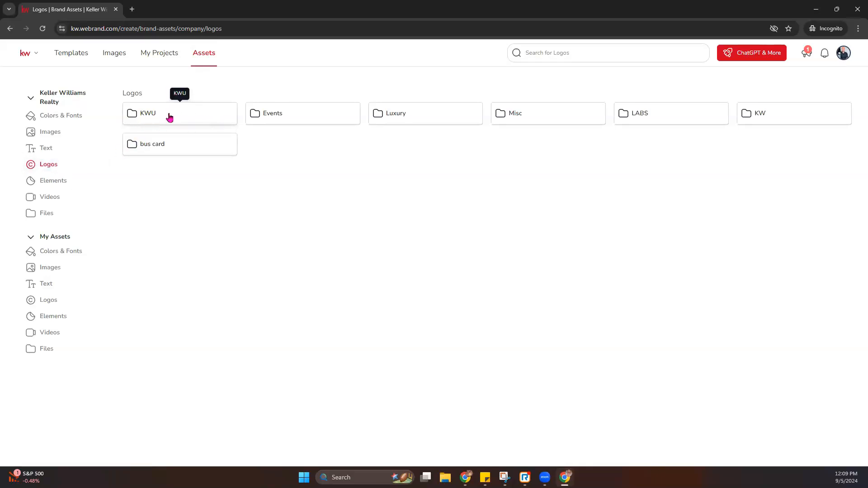
left_click(284, 118)
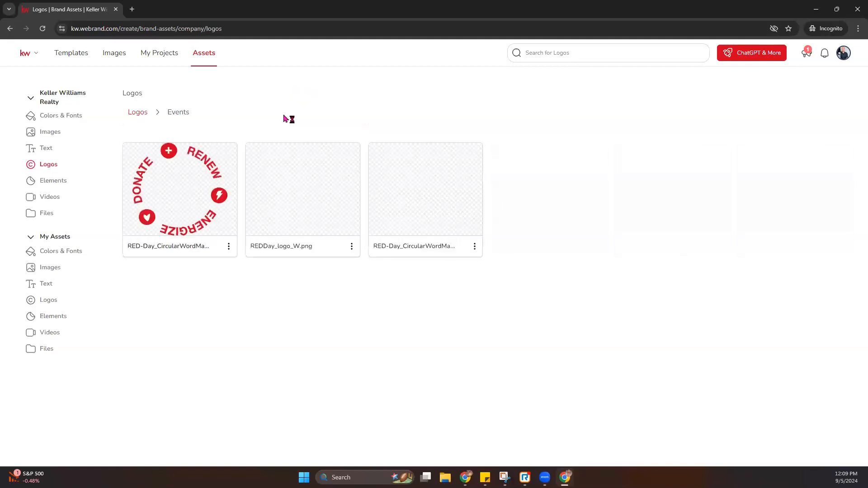
left_click(138, 113)
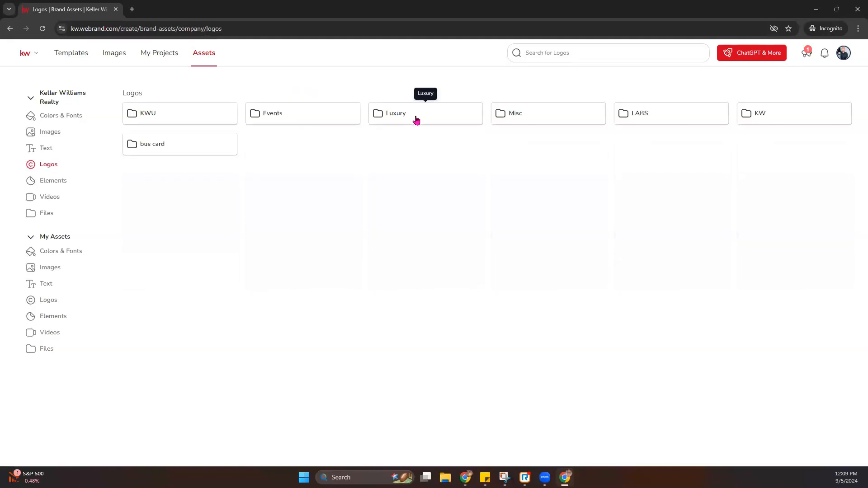
left_click(505, 120)
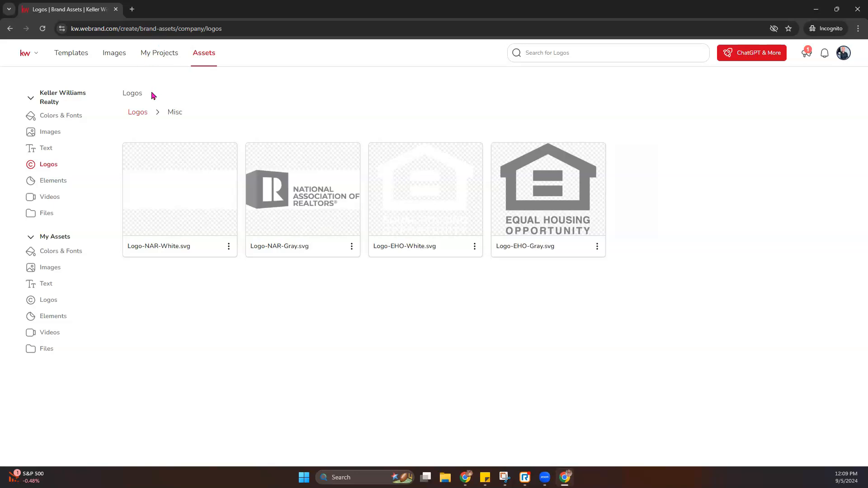
left_click(138, 113)
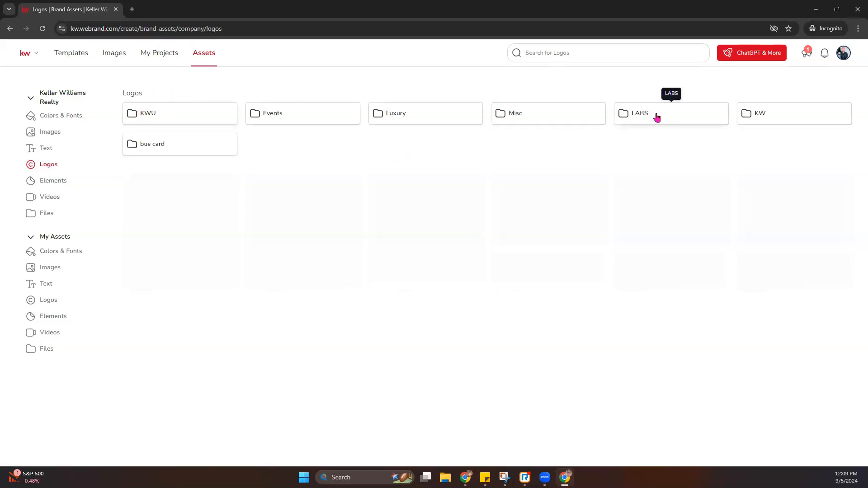
left_click(769, 119)
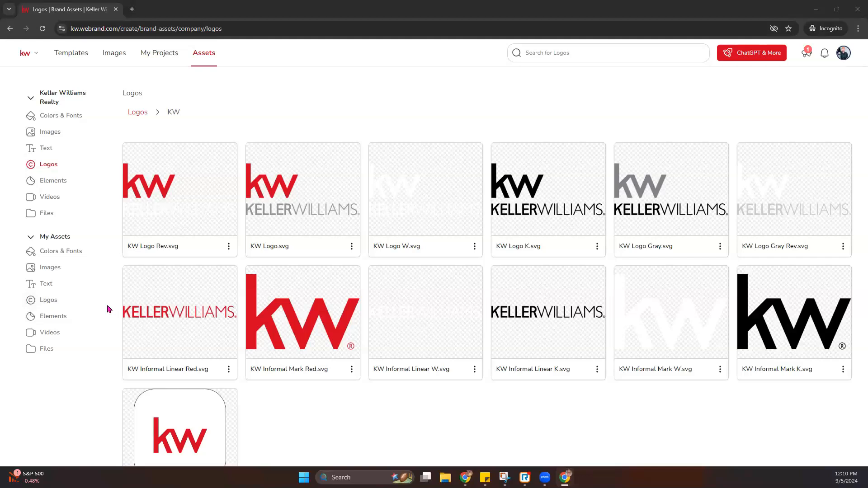
left_click(135, 117)
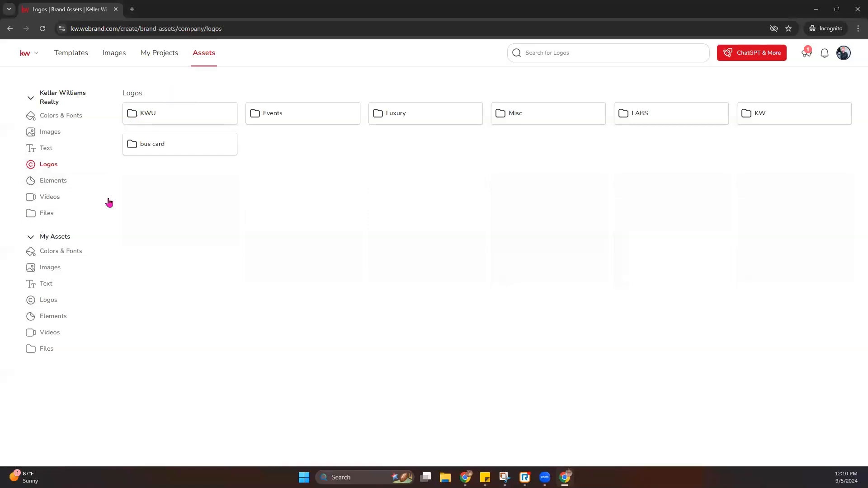
left_click(176, 146)
left_click(145, 111)
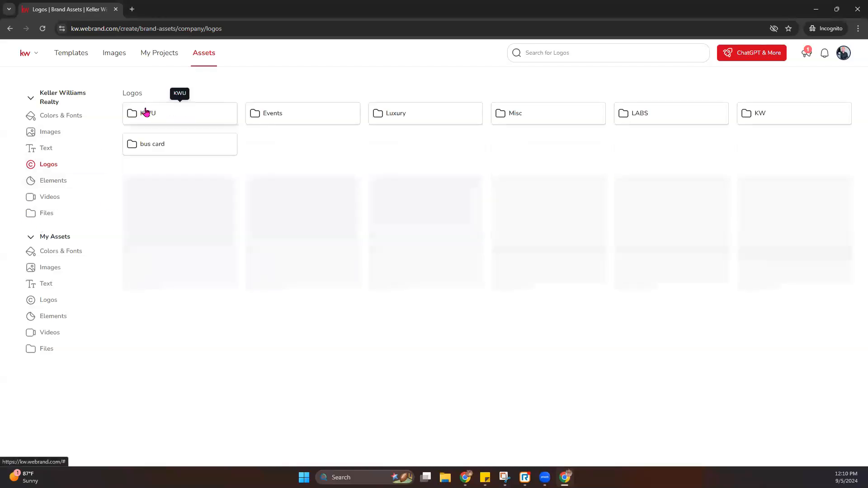
- View company Elements and the empty Videos, then Files with the Style Guide and Design Addendum
left_click(63, 182)
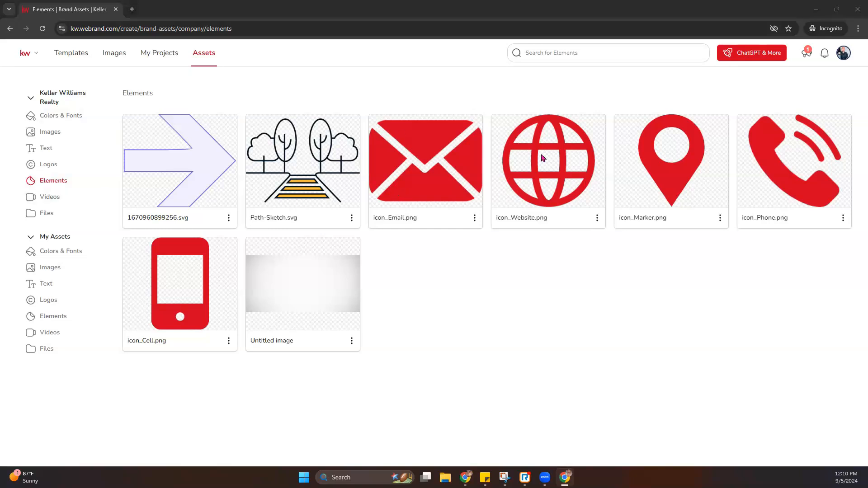
left_click(50, 199)
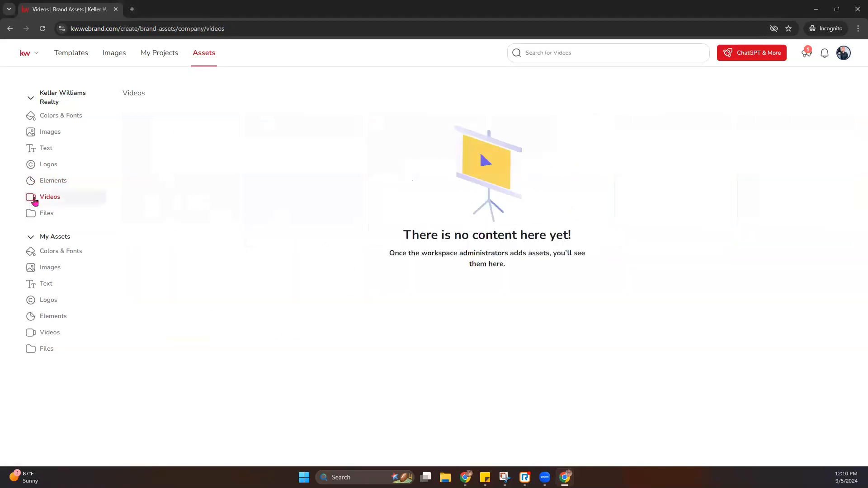
left_click(35, 216)
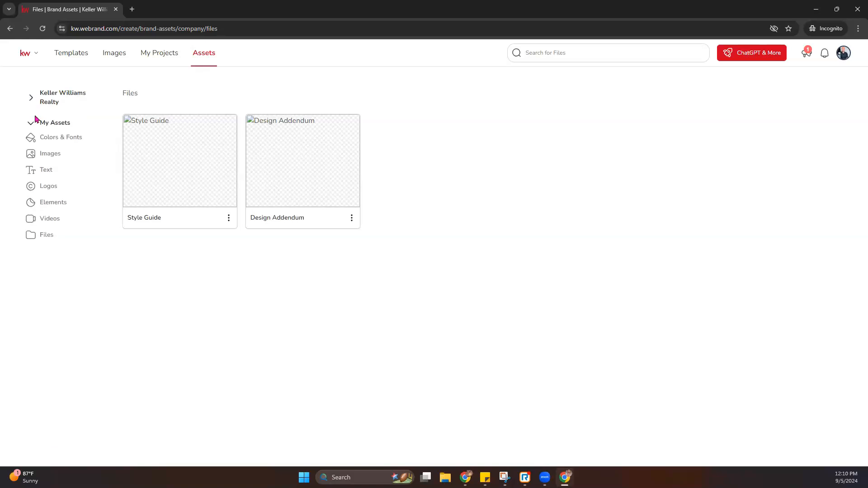
- Collapse the Keller Williams Realty section and open My Assets Colors & Fonts
left_click(32, 123)
left_click(32, 122)
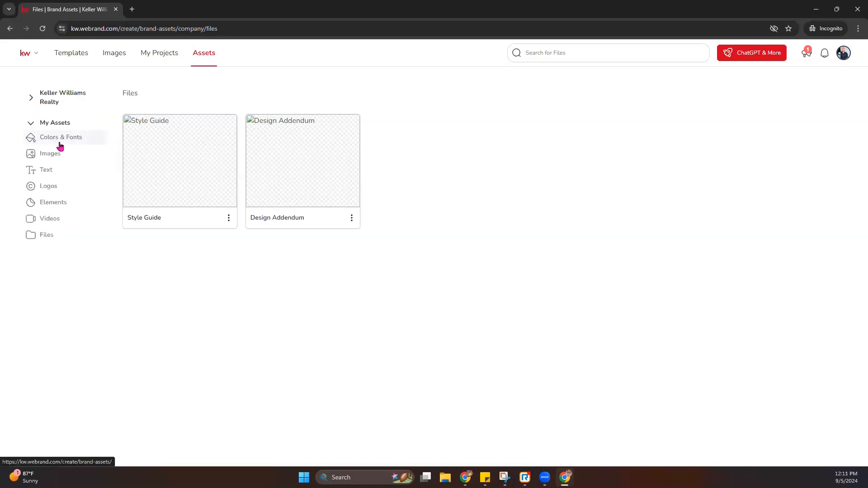
left_click(58, 145)
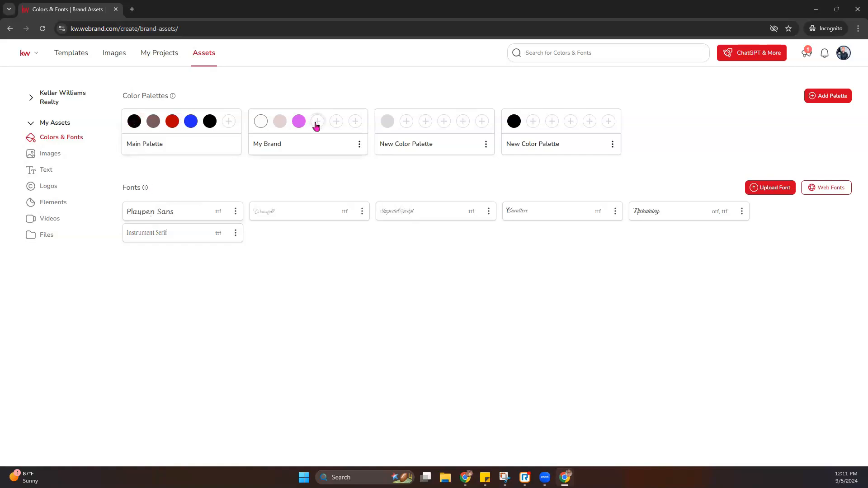
- Add a new palette and set its first three swatches to red, dark brown and deep maroon
left_click(819, 98)
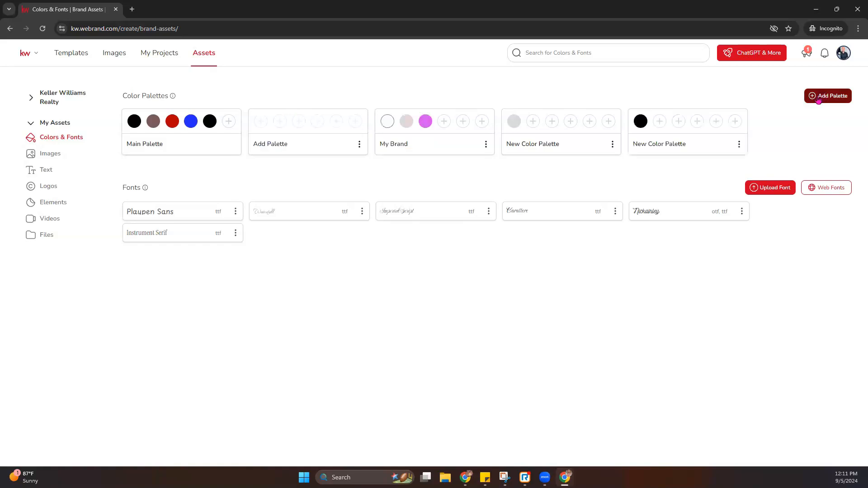
left_click(261, 123)
left_click_drag(271, 141, 294, 175)
left_click(280, 122)
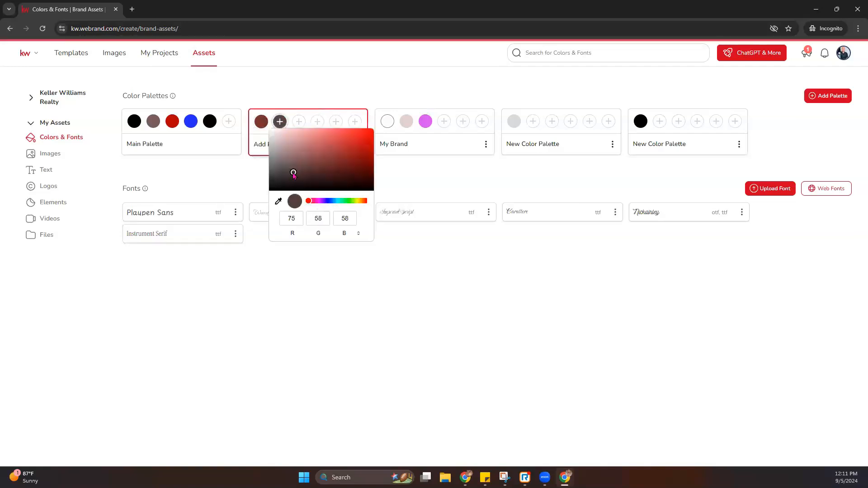
left_click(299, 122)
left_click_drag(291, 136, 369, 165)
- Fill the remaining swatches with light pink, black and a brownish grey
left_click(319, 123)
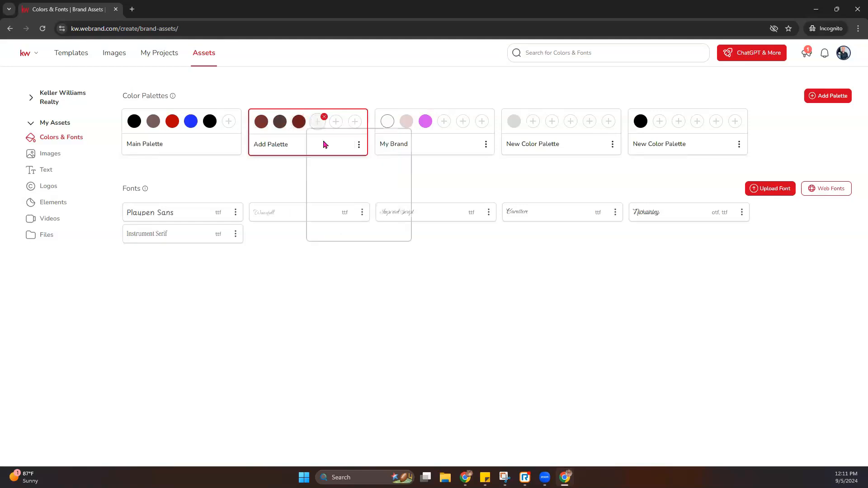
left_click(339, 122)
left_click(340, 123)
left_click(389, 188)
left_click(356, 121)
left_click_drag(348, 158, 352, 171)
- Rename the new six-colour 'rando' palette to 'random', then delete it
left_click(359, 145)
left_click(392, 137)
key("BackSpace")
key("BackSpace")
key("BackSpace")
key("BackSpace")
key("BackSpace")
key("BackSpace")
key("BackSpace")
key("BackSpace")
key("BackSpace")
key("BackSpace")
type("random")
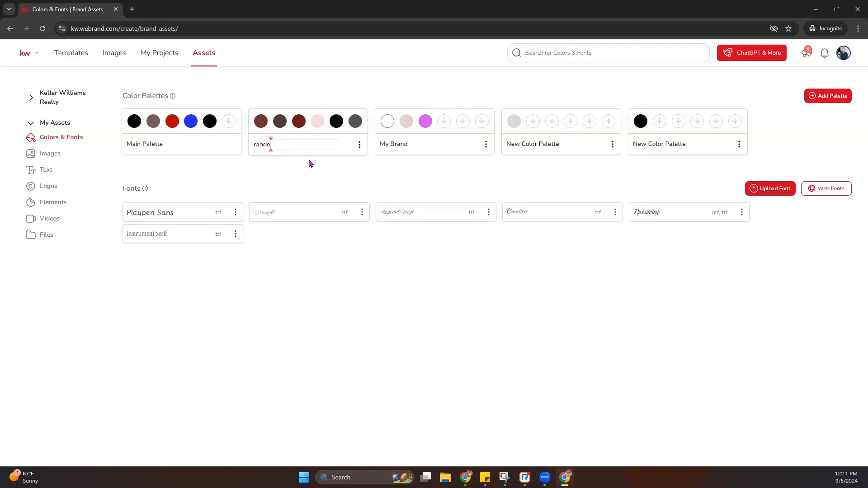
left_click(359, 149)
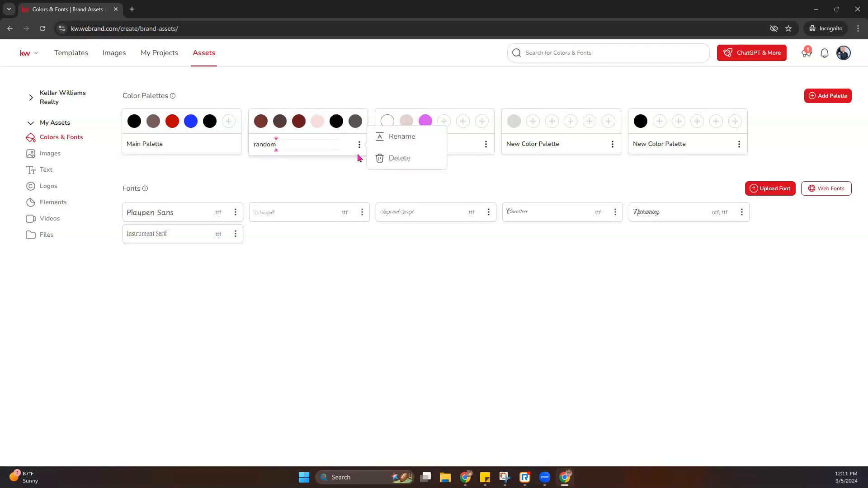
left_click(398, 164)
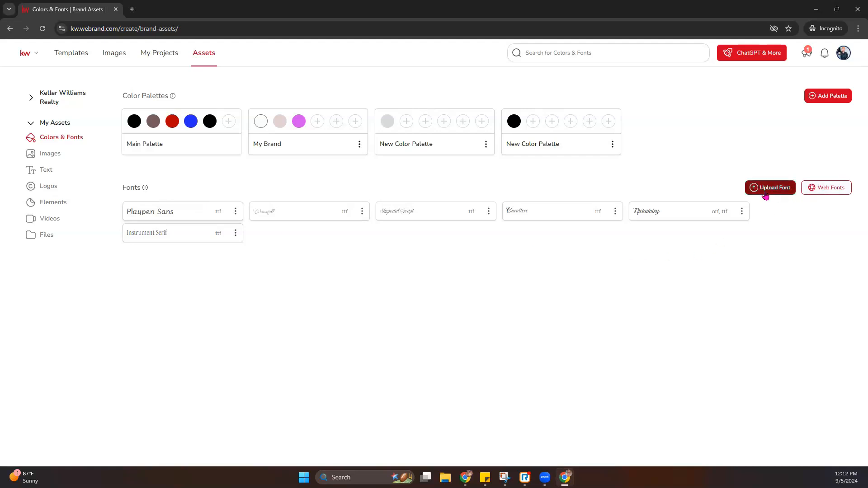
- Select Fleur De Leah and Albert Sans from Web Fonts and add both to My Assets
left_click(826, 189)
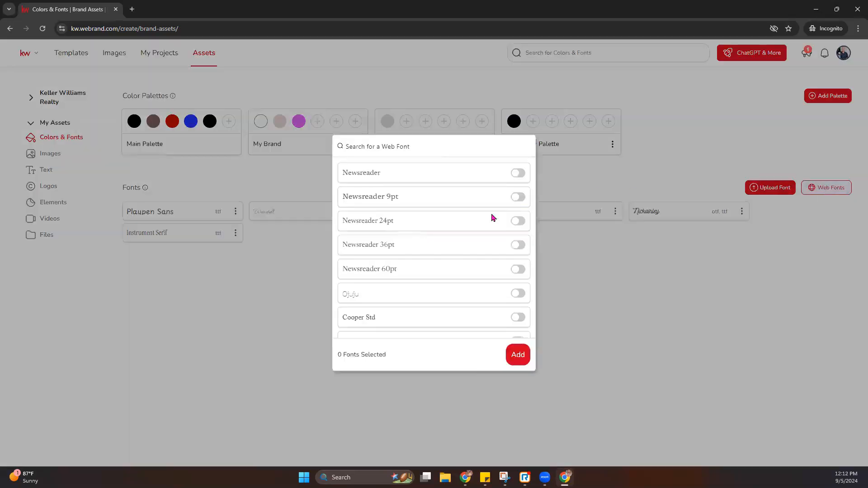
scroll(493, 218, "down", 4)
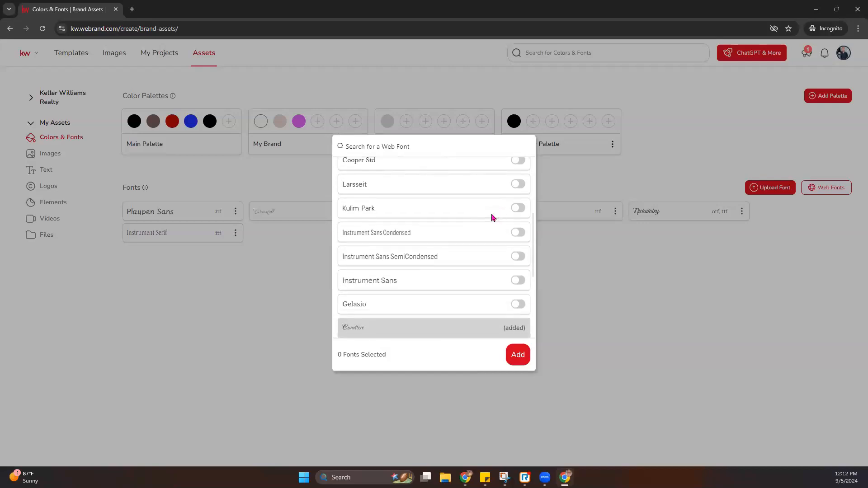
scroll(493, 218, "down", 1)
scroll(522, 312, "down", 1)
left_click(518, 285)
scroll(510, 300, "down", 1)
scroll(509, 299, "down", 1)
left_click(518, 322)
left_click(518, 355)
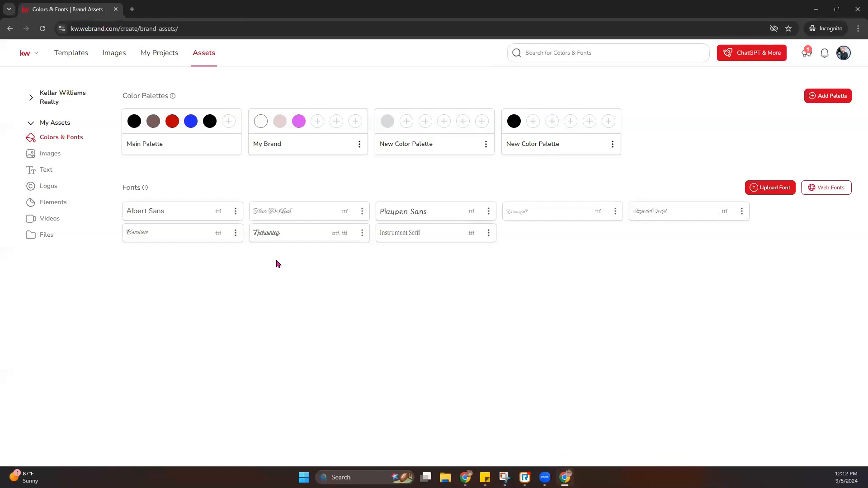
left_click(235, 211)
left_click(251, 314)
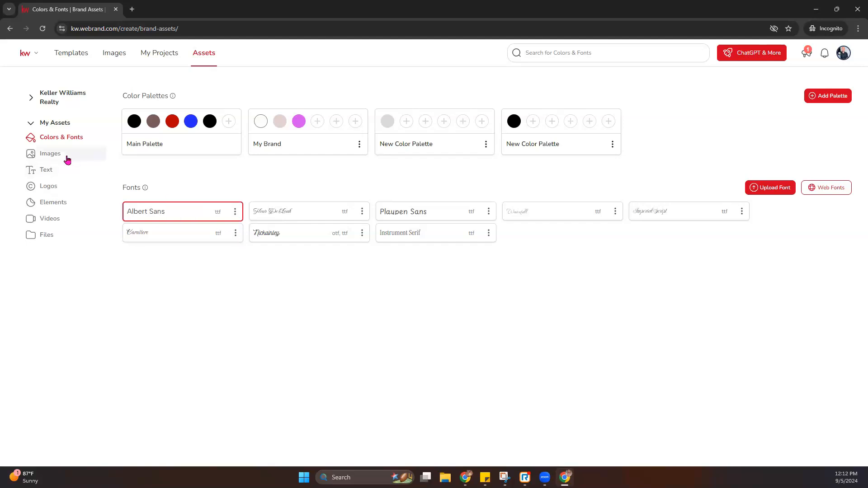
- In My Assets Images, run Remove Background on the smiling man's headshot photo
left_click(48, 154)
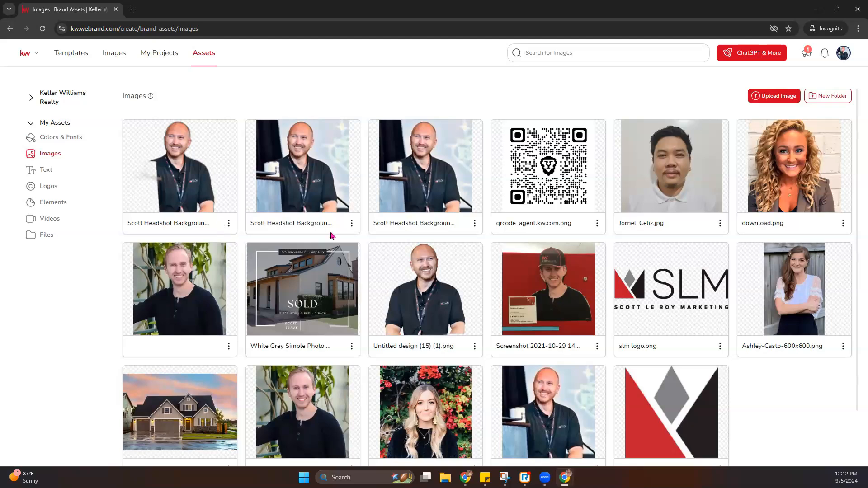
left_click(228, 346)
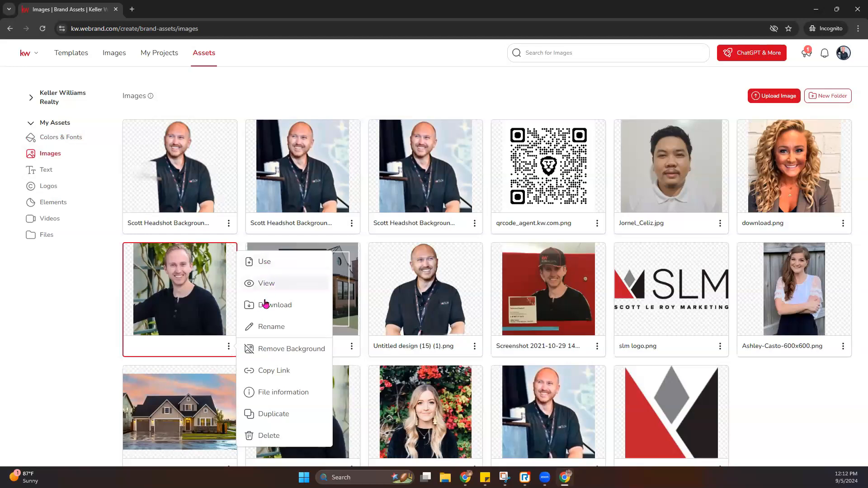
left_click(283, 352)
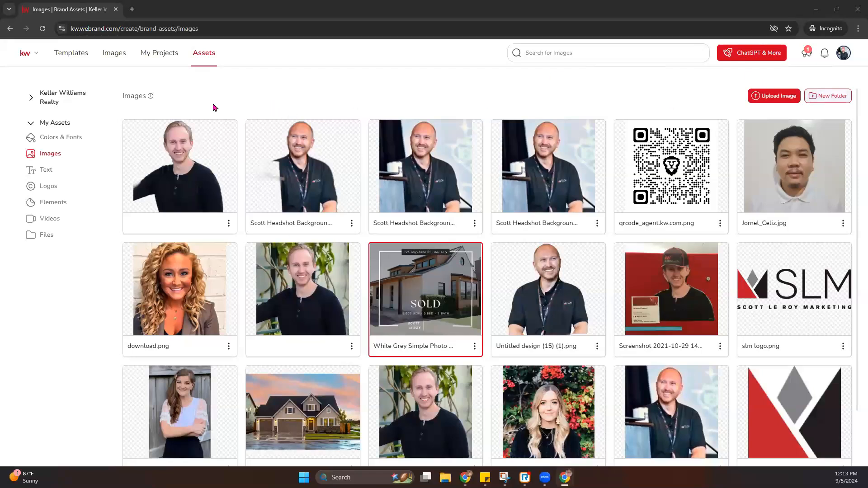
- Show the My Assets Text library with snippets like Instagram, Tag Line, Bio and Address Line
left_click(46, 170)
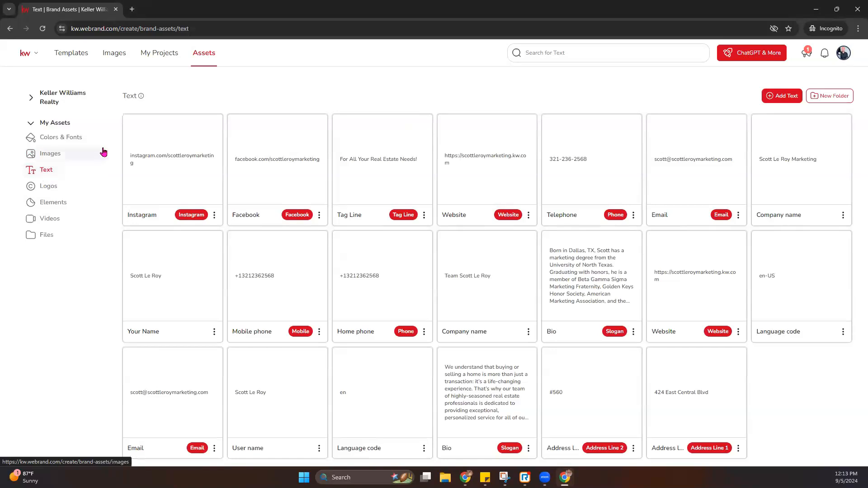
scroll(317, 280, "down", 1)
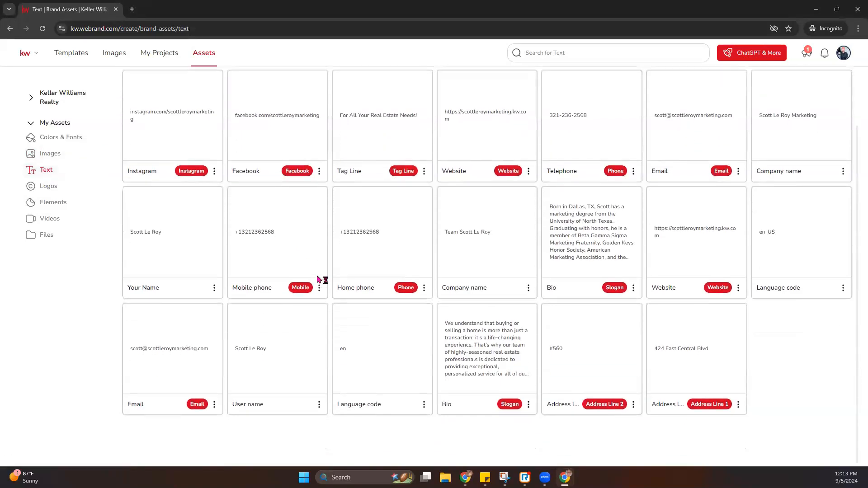
scroll(318, 280, "up", 1)
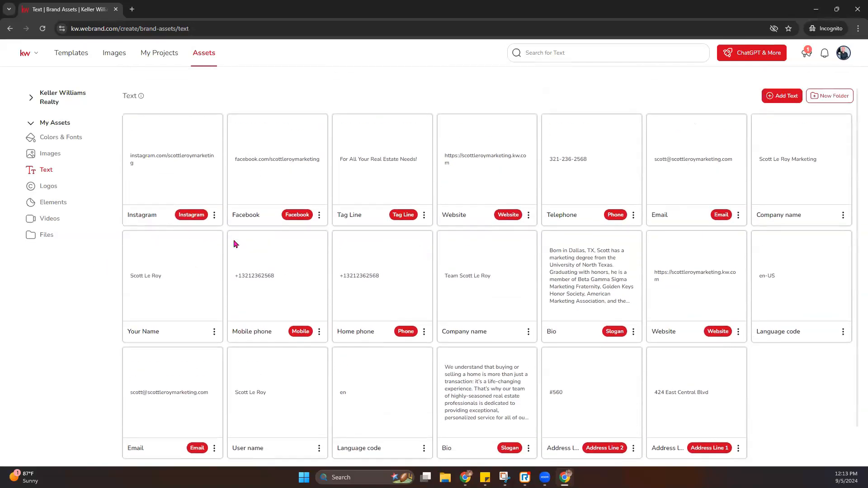
- Show the My Assets Logos library with the Augusta Partners folder, SLM and KW logos
left_click(50, 187)
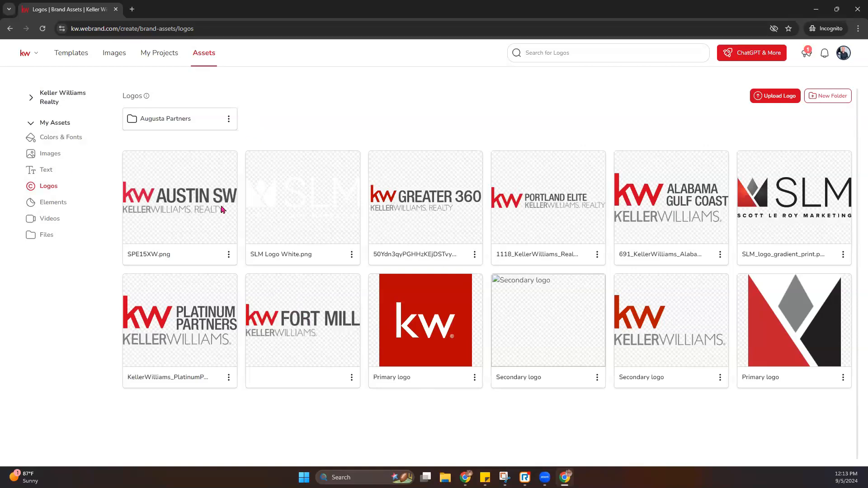
- Load KW Connect in a new tab and open Logos and Branding, scrolling to the market center search
left_click(132, 10)
type("kw")
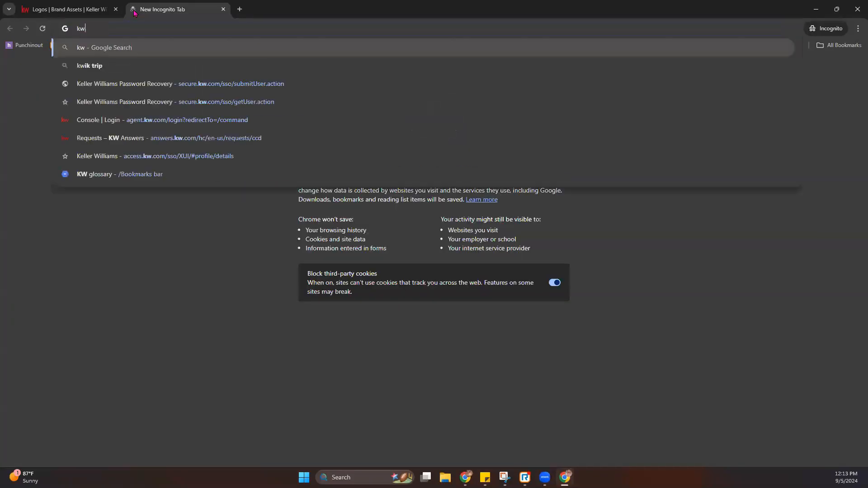
type("co")
key("Return")
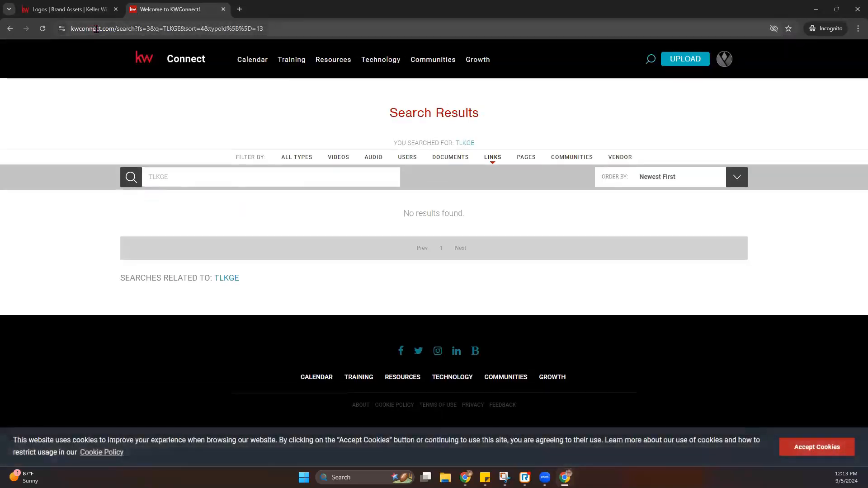
mouse_move(336, 58)
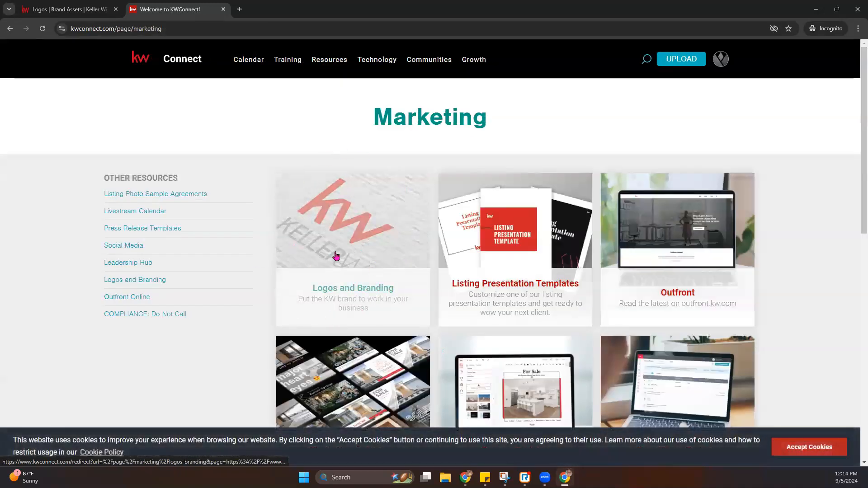
left_click(336, 256)
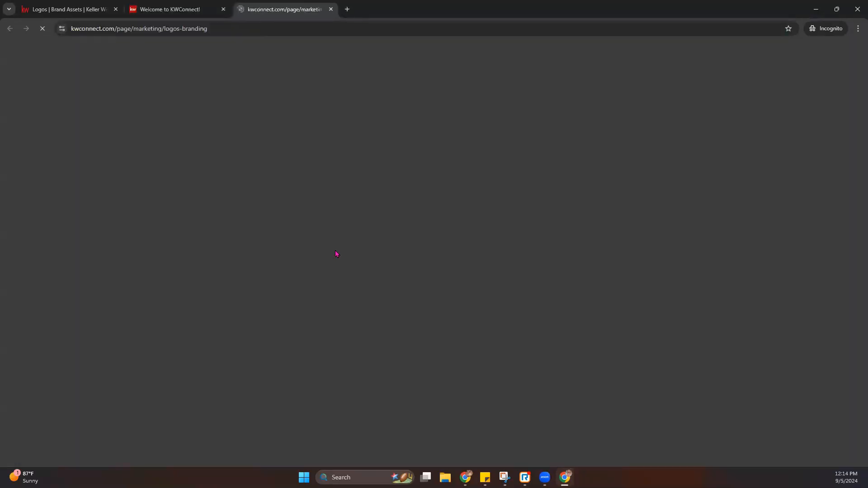
scroll(334, 208, "down", 1)
scroll(333, 203, "down", 15)
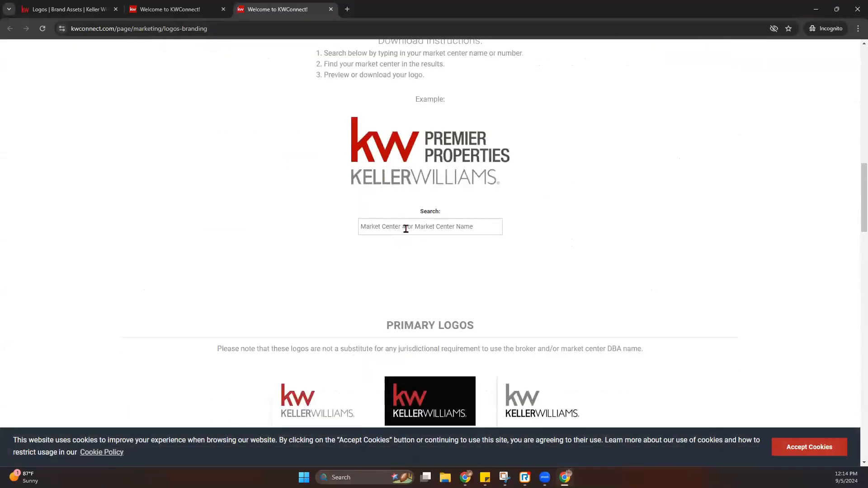
- Search market centers for '95' and preview the Park Views Realty logo
left_click(383, 230)
type("952")
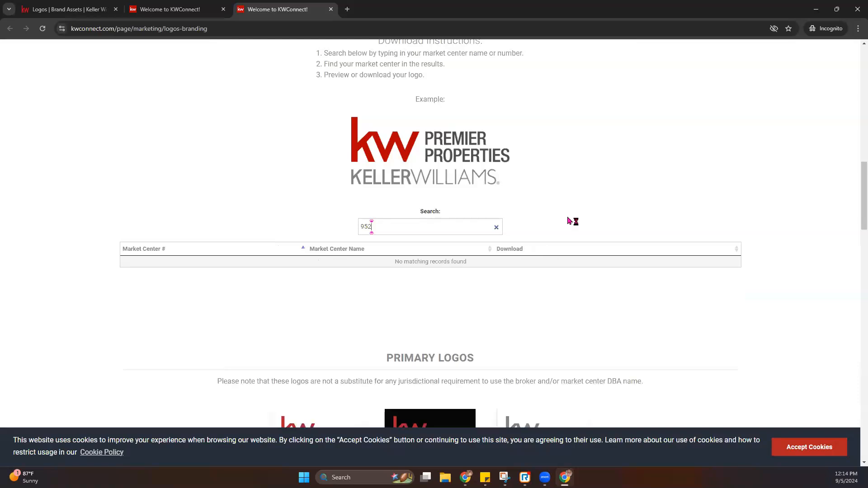
key("BackSpace")
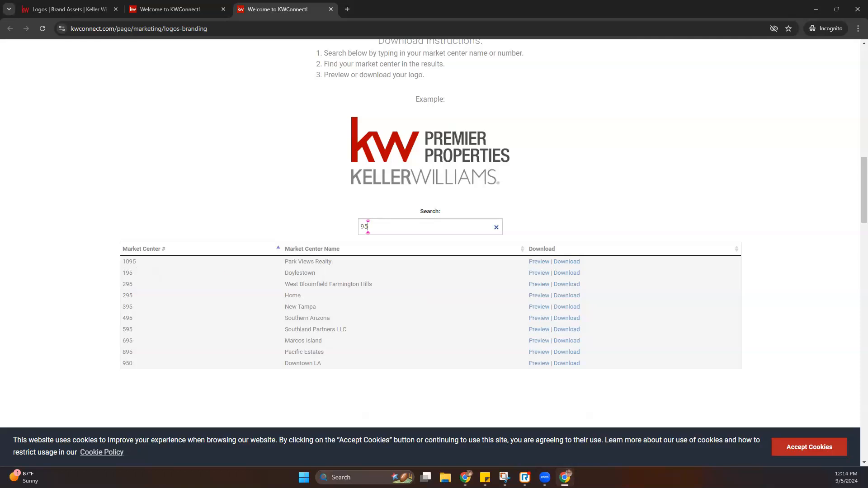
left_click(540, 262)
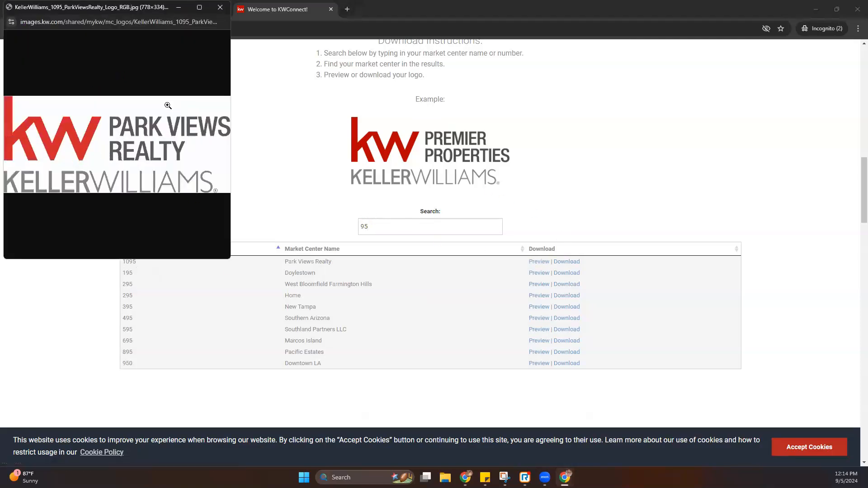
left_click(220, 8)
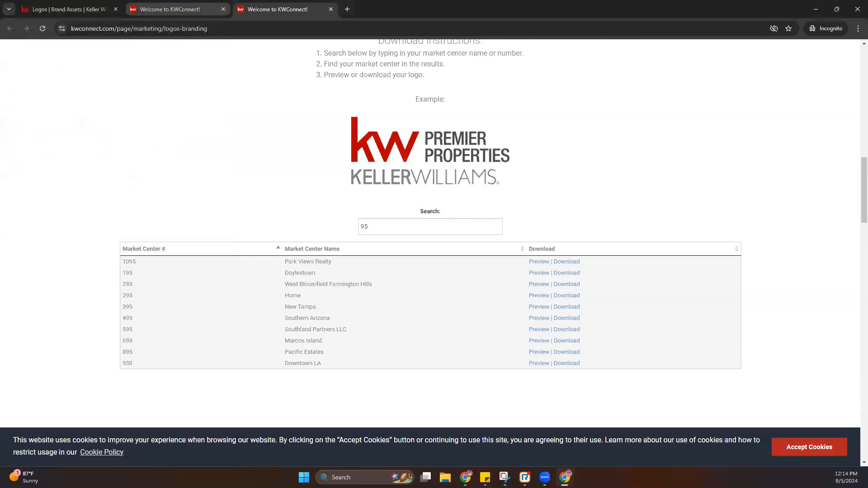
- Download the 1095_ParkViewsRealty.zip logo package (6.6 MB) to Downloads
left_click(571, 262)
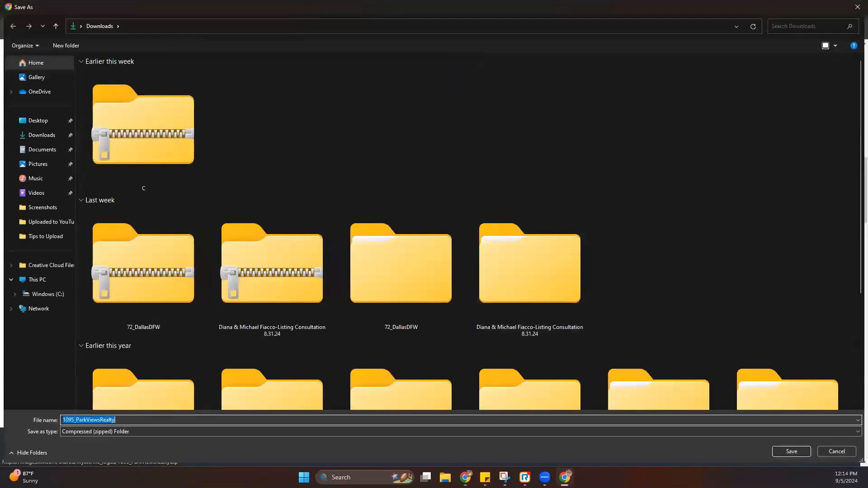
key("Return")
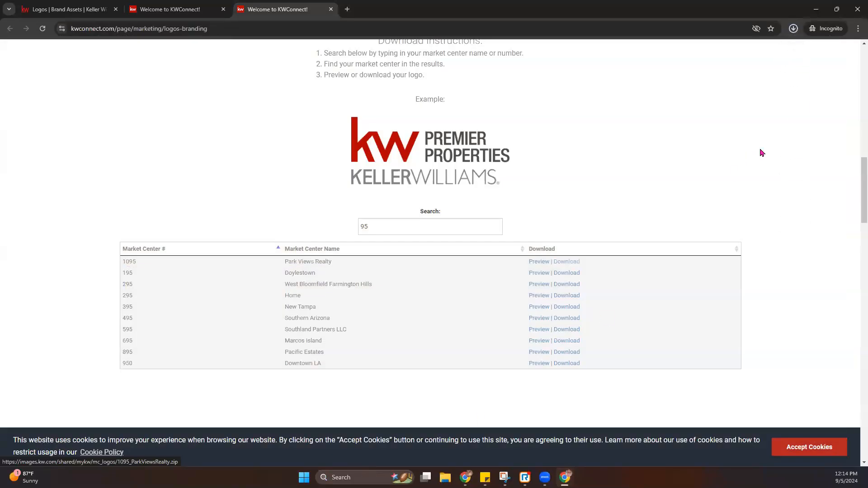
left_click(794, 29)
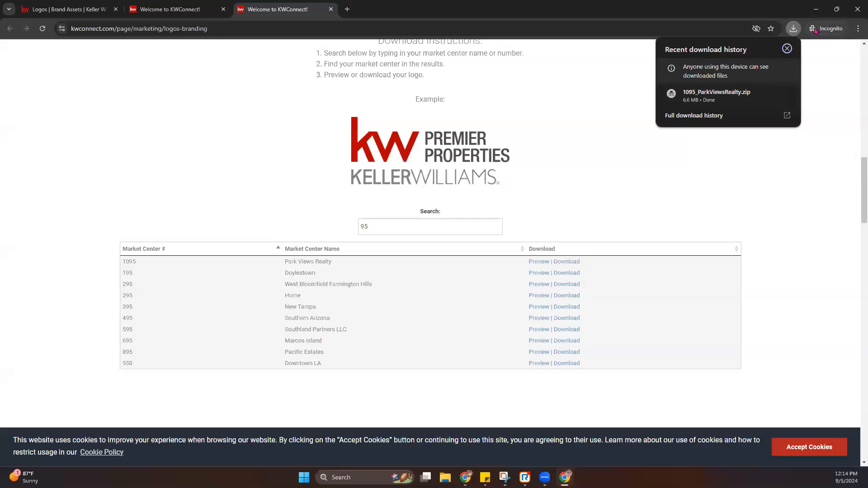
- Open the 1095_ParkViewsRealty Black_White folder and view its logos as extra large icons
left_click(733, 97)
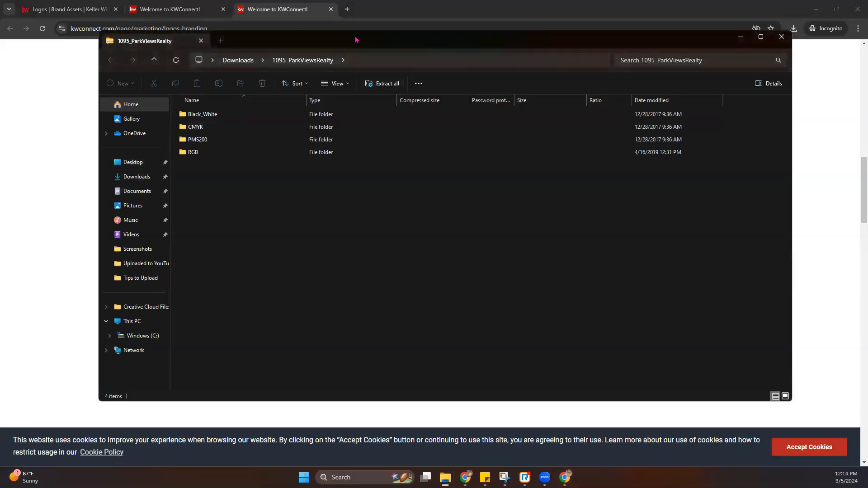
left_click(137, 176)
double_click(374, 311)
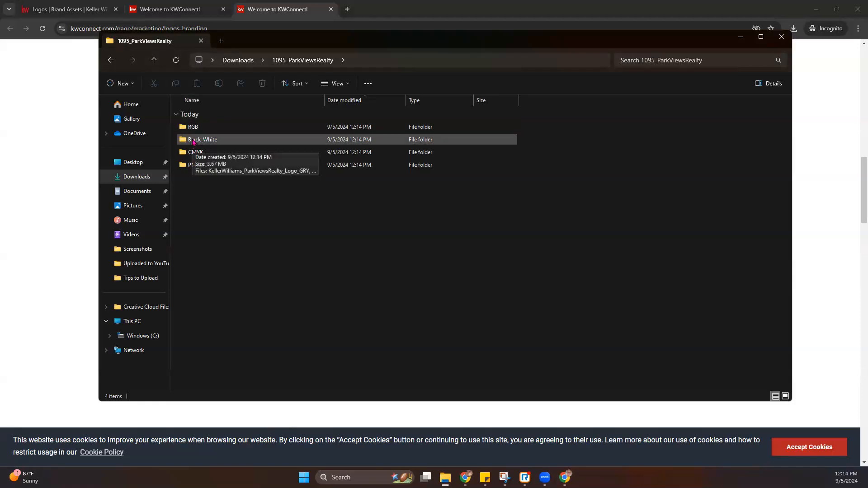
double_click(193, 140)
left_click(350, 85)
left_click(351, 108)
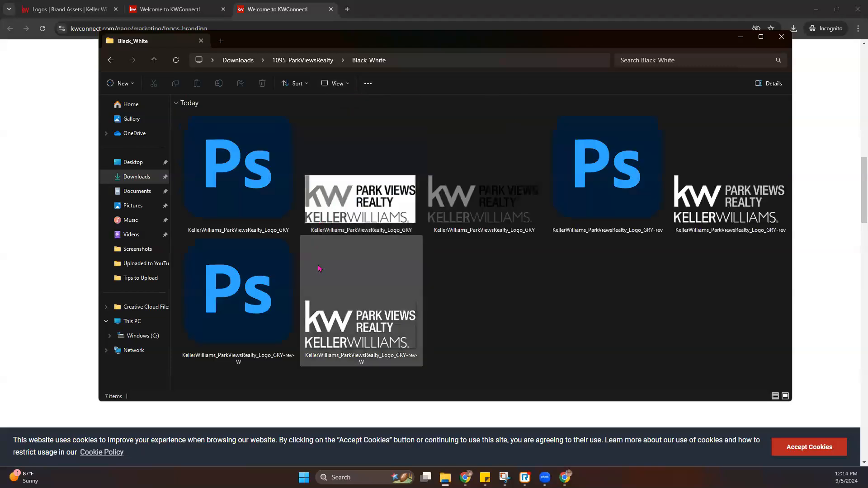
left_click_drag(750, 333, 179, 110)
left_click(563, 316)
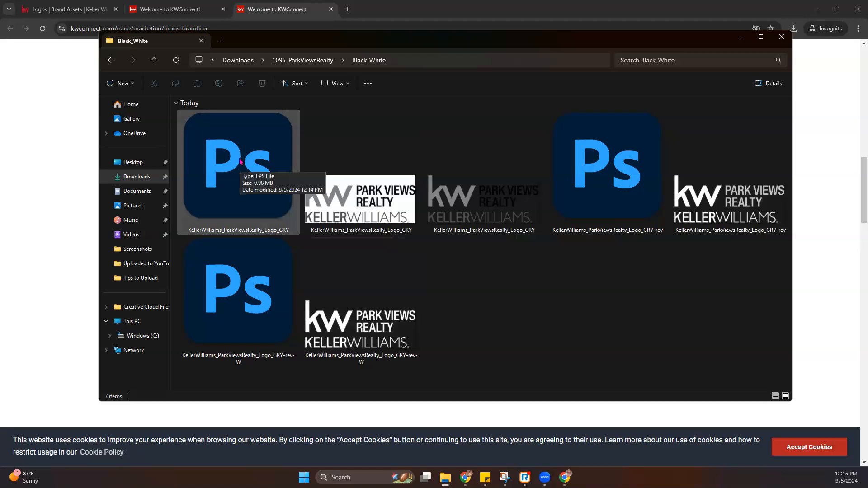
- View the five CMYK logos as extra large icons, then close File Explorer
left_click(304, 60)
double_click(217, 152)
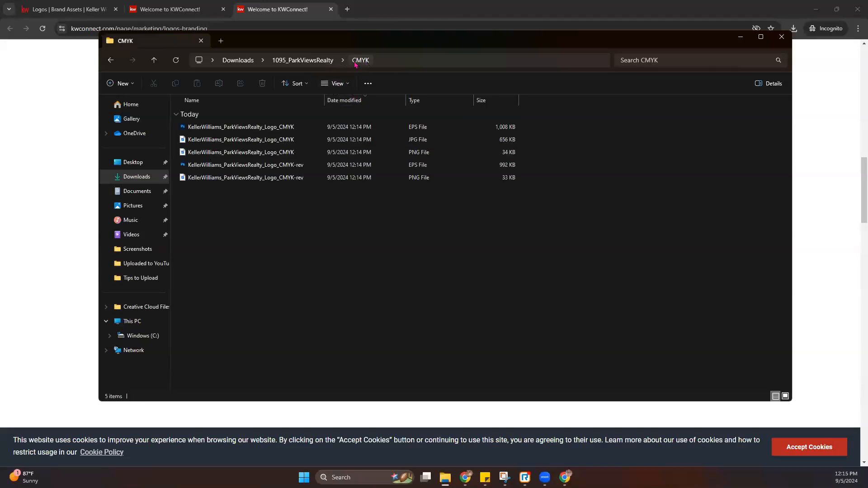
left_click(335, 83)
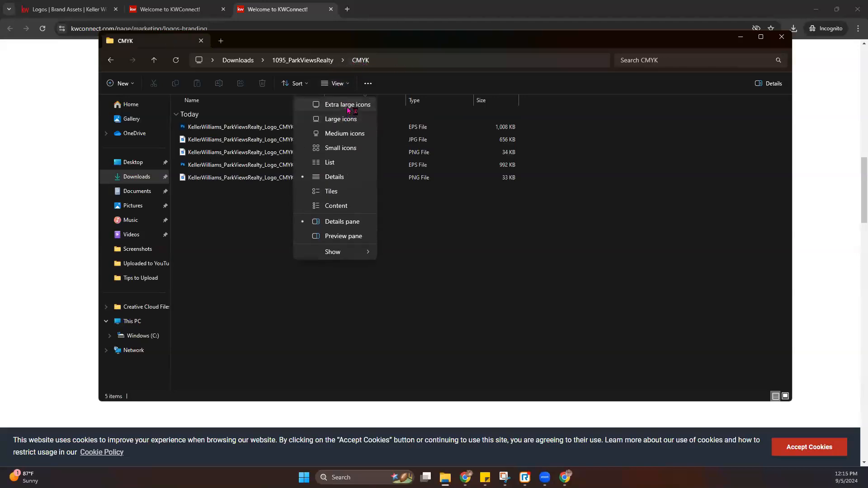
left_click(349, 110)
left_click_drag(742, 290, 271, 196)
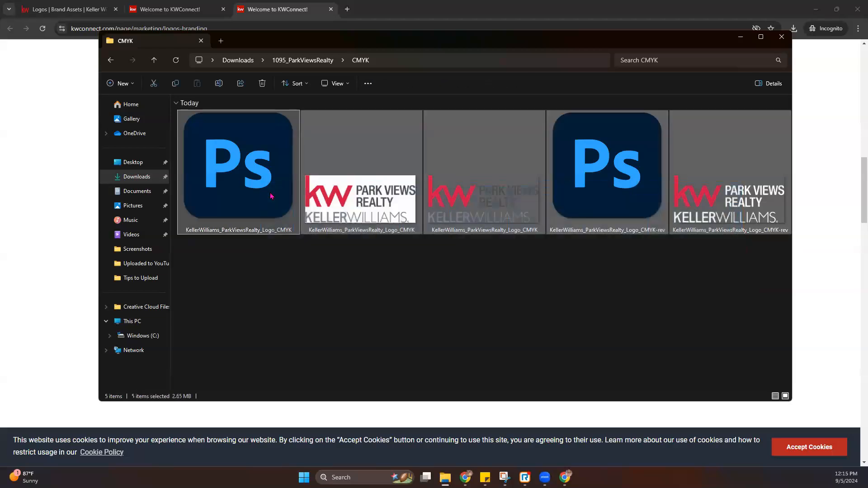
left_click(369, 293)
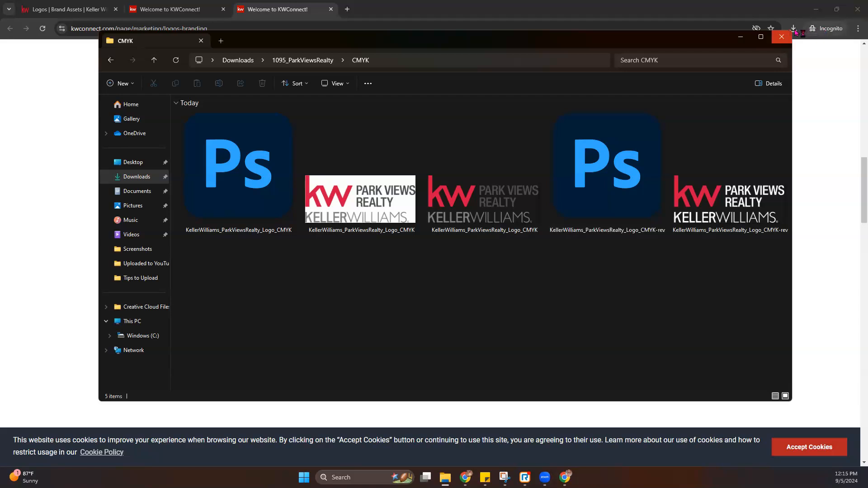
left_click(782, 37)
- Copy the market center name 'Park Views Realty' from the KW Connect search results
left_click(190, 9)
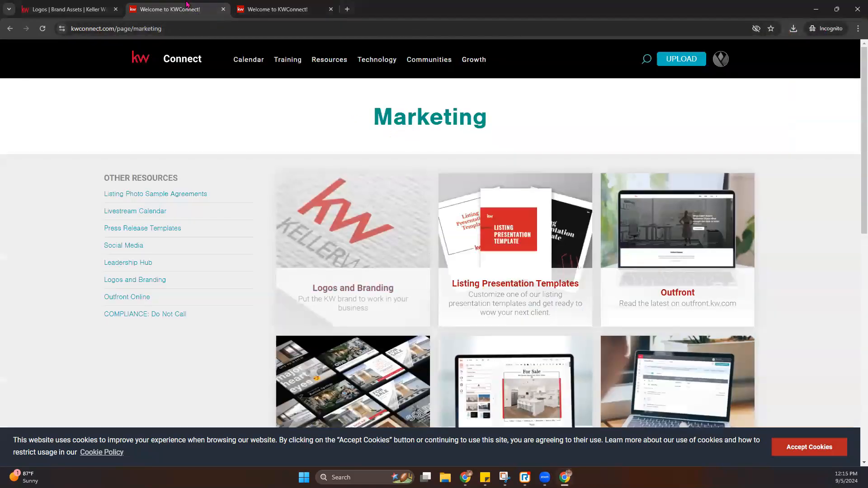
left_click(254, 8)
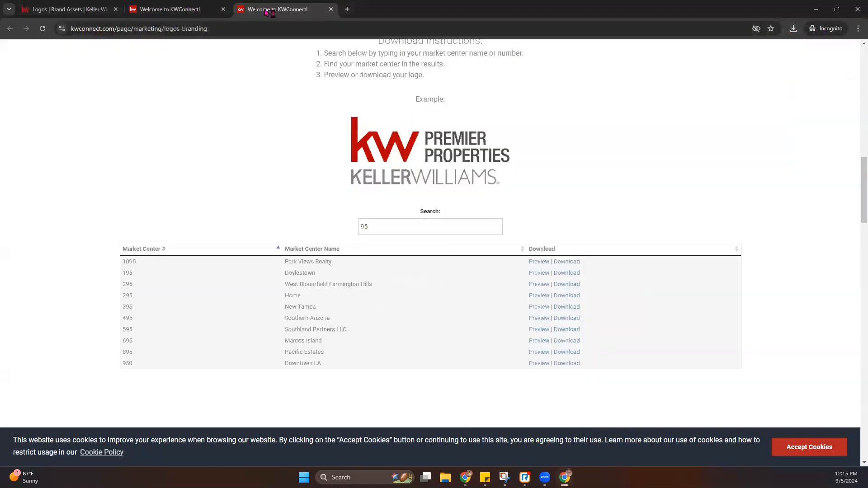
left_click_drag(344, 264, 283, 268)
left_click(177, 121)
right_click(323, 261)
left_click(334, 270)
- Create a logos folder named 'Park Views Realty' in KW Command and open it
left_click(67, 9)
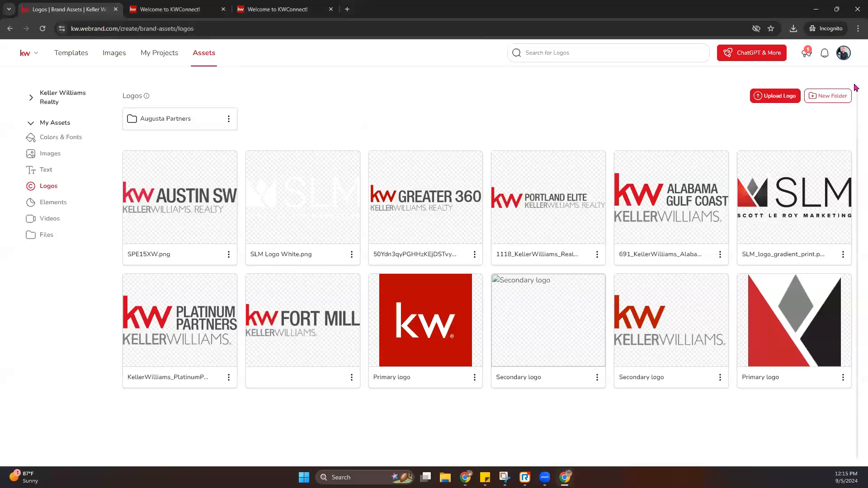
left_click(831, 96)
key("ctrl+v")
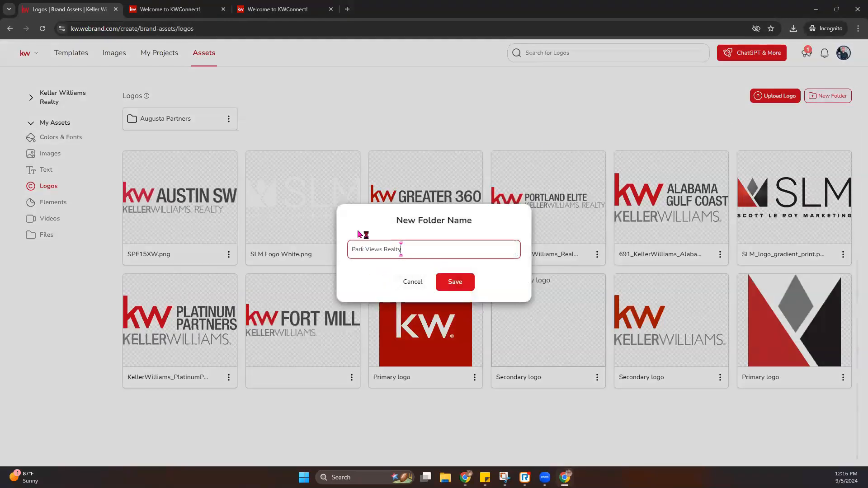
left_click(466, 288)
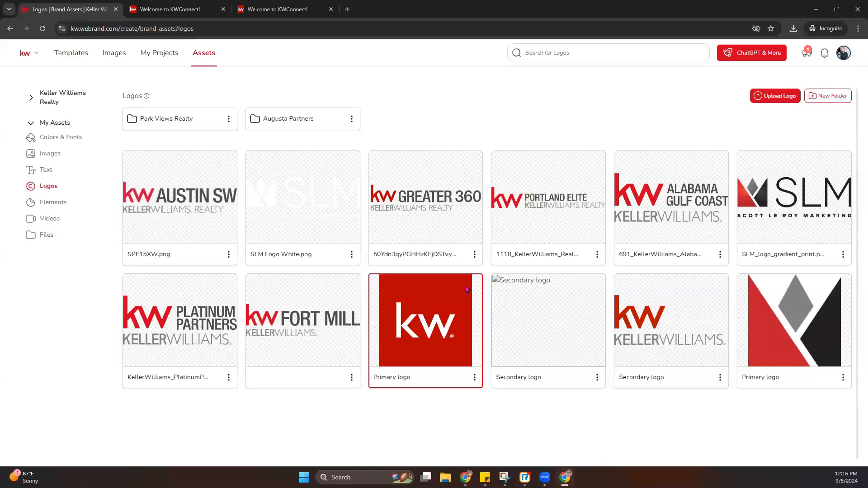
left_click(181, 119)
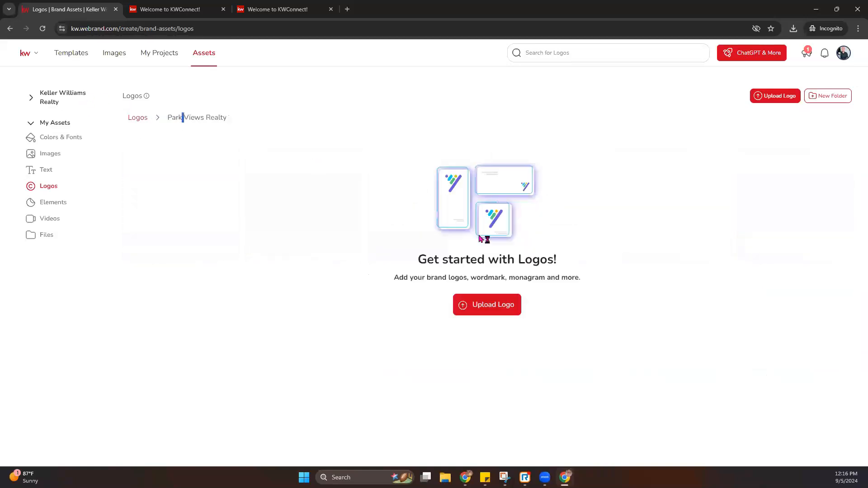
- Queue the four Black_White logo files from 1095_ParkViewsRealty for upload
left_click(483, 304)
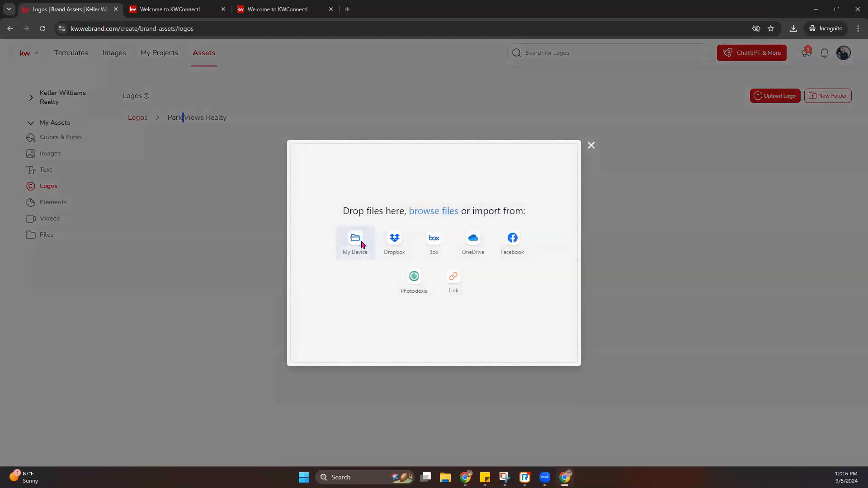
left_click(361, 245)
double_click(401, 156)
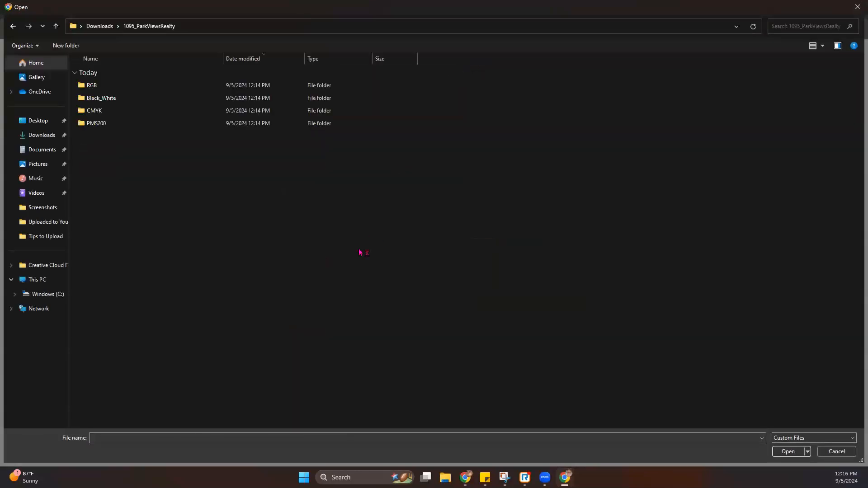
double_click(97, 99)
left_click_drag(118, 148, 134, 78)
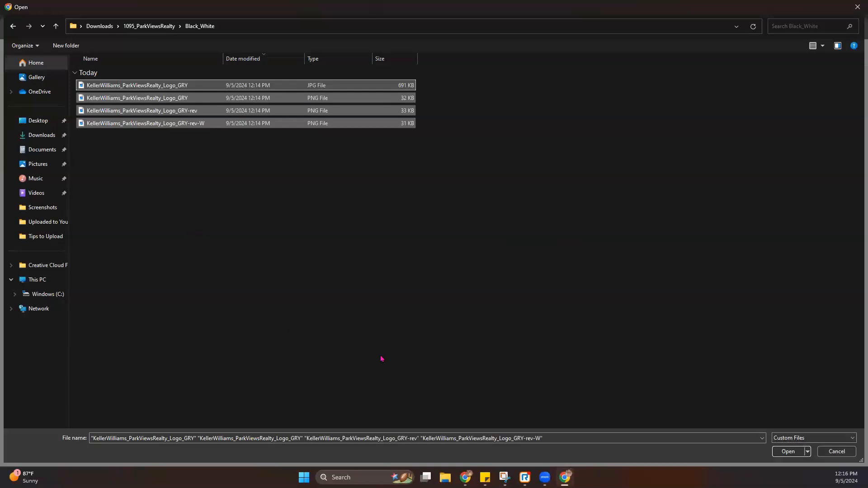
key("Return")
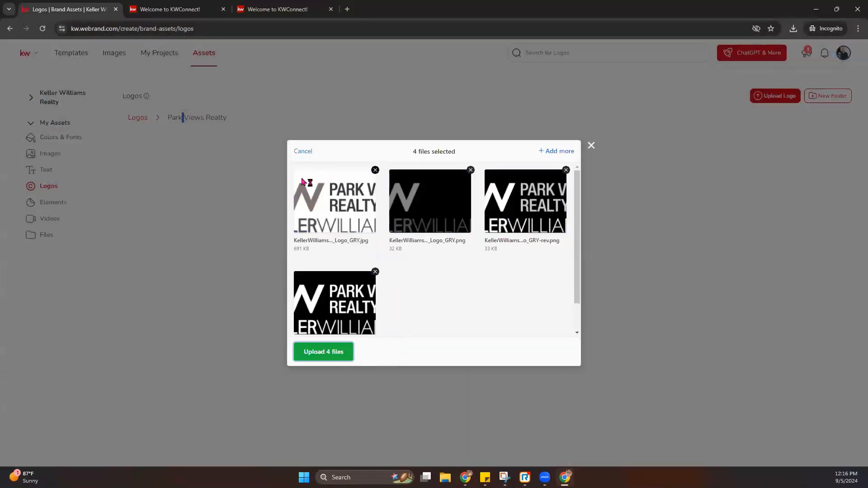
left_click(565, 151)
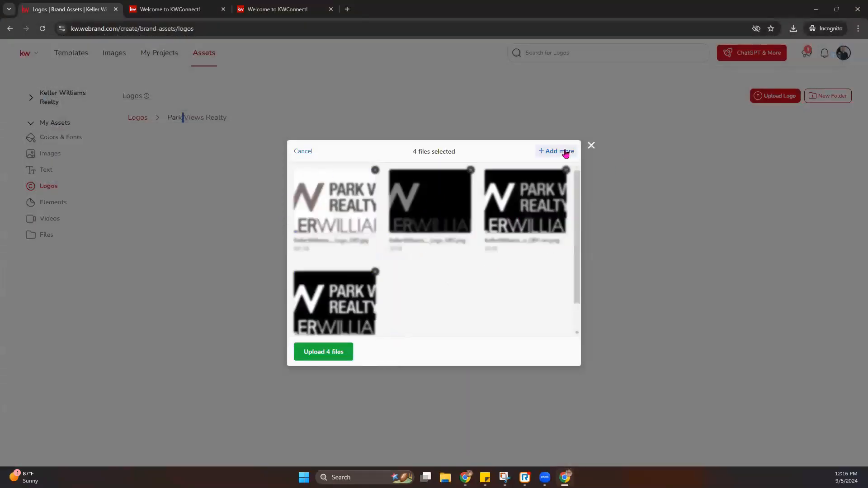
- Add the three CMYK logo files to the batch and upload all 7 files
left_click(349, 262)
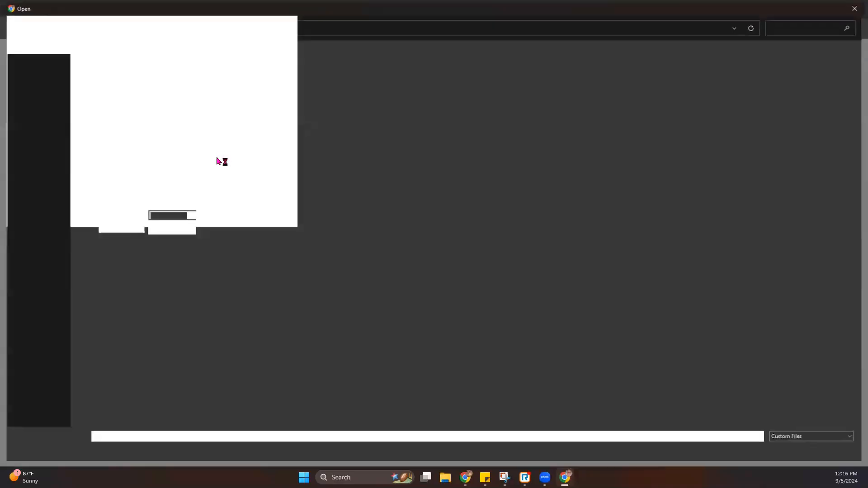
left_click(155, 28)
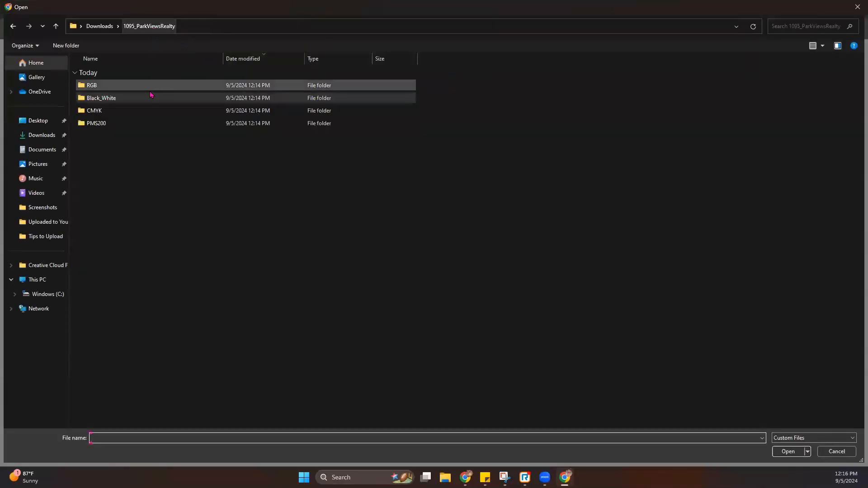
double_click(136, 112)
left_click_drag(137, 168, 137, 85)
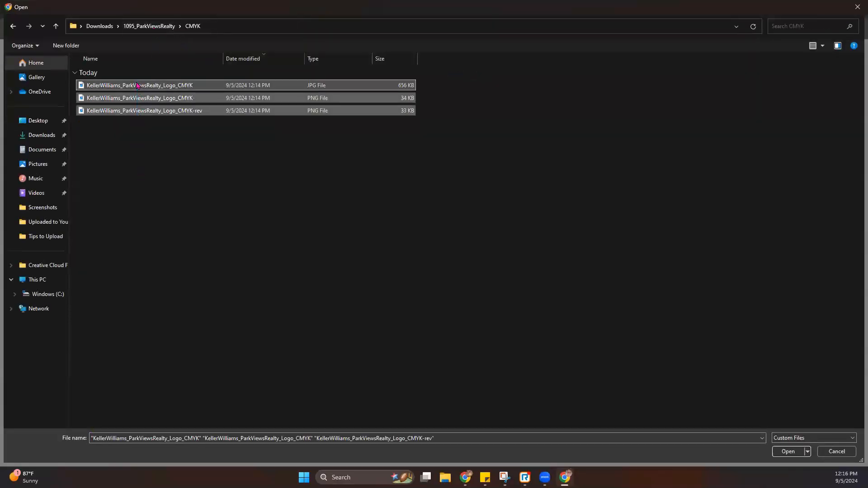
key("Return")
left_click_drag(456, 153, 404, 154)
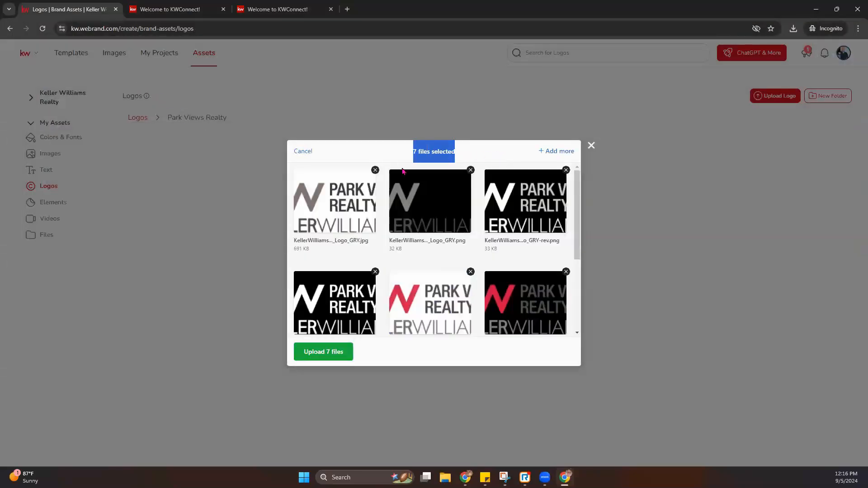
scroll(494, 268, "down", 3)
left_click(322, 352)
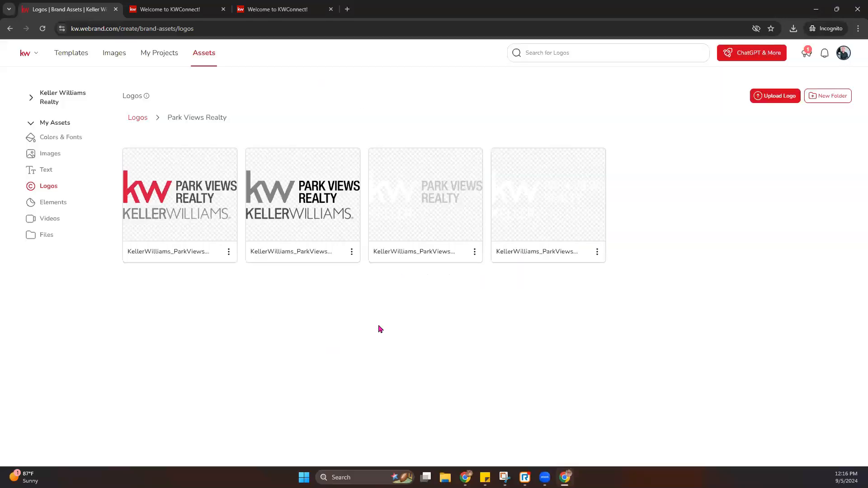
- Browse the Elements, Videos and Files assets, then return to the Coming Soon Templates gallery
left_click(56, 207)
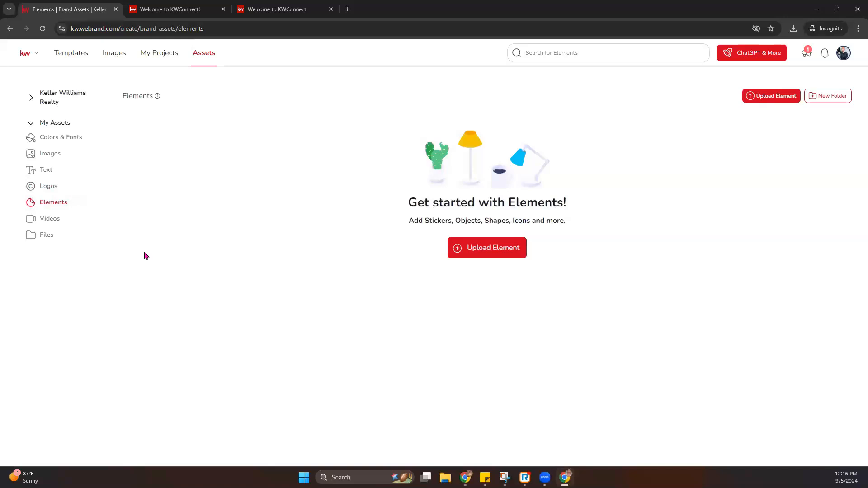
left_click(63, 221)
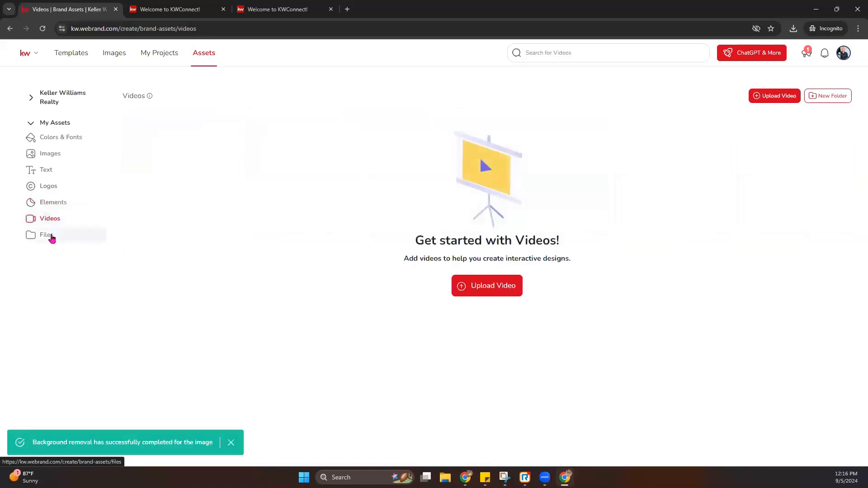
left_click(51, 236)
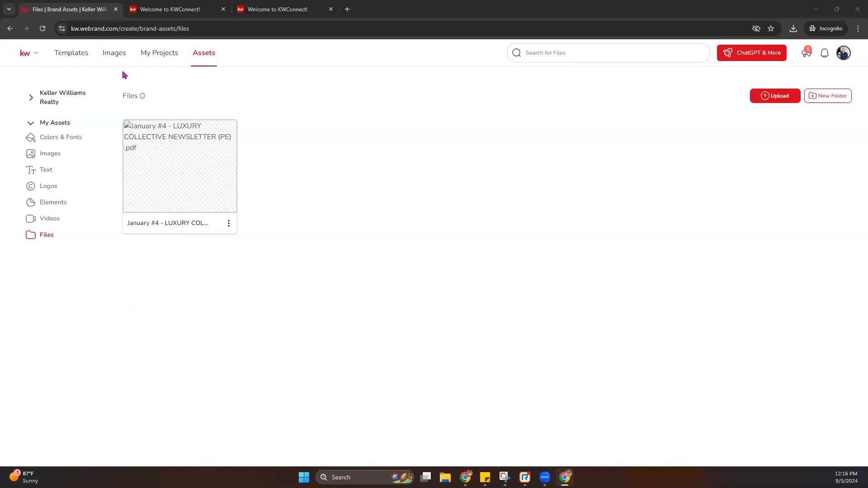
left_click(70, 55)
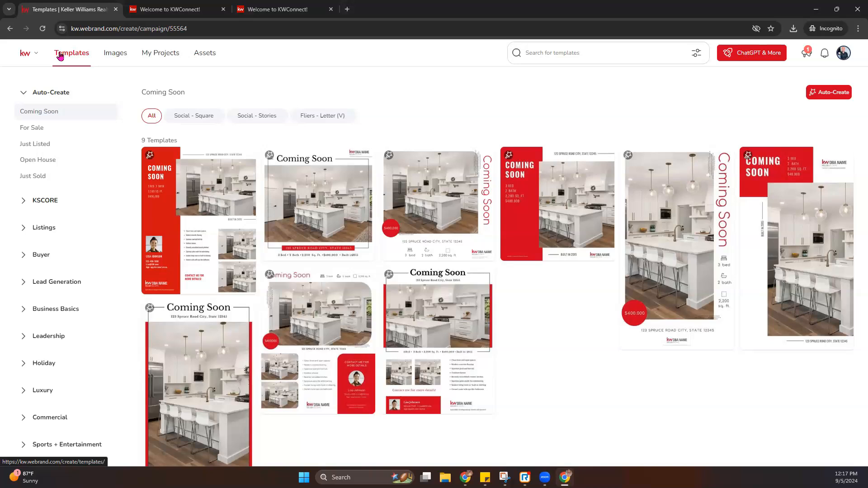
- Browse the Listings > Just Listed templates, then show Business Basics > Email Signatures
left_click(23, 93)
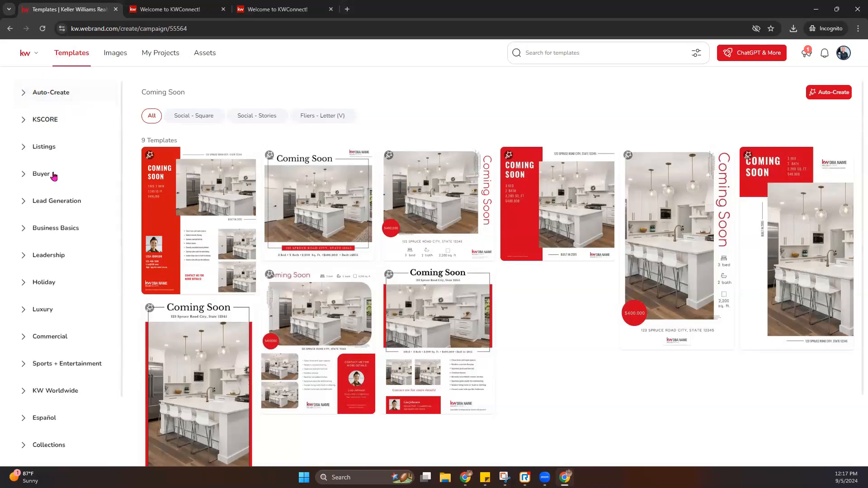
scroll(61, 441, "down", 1)
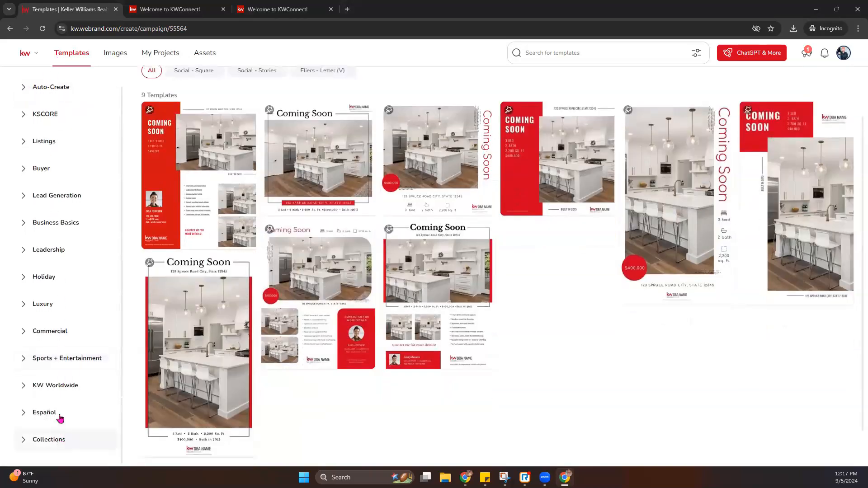
scroll(60, 418, "up", 1)
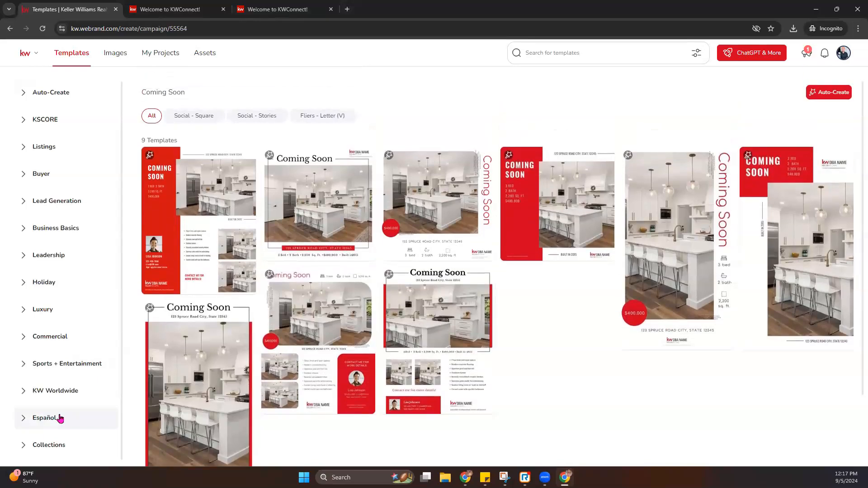
left_click(35, 147)
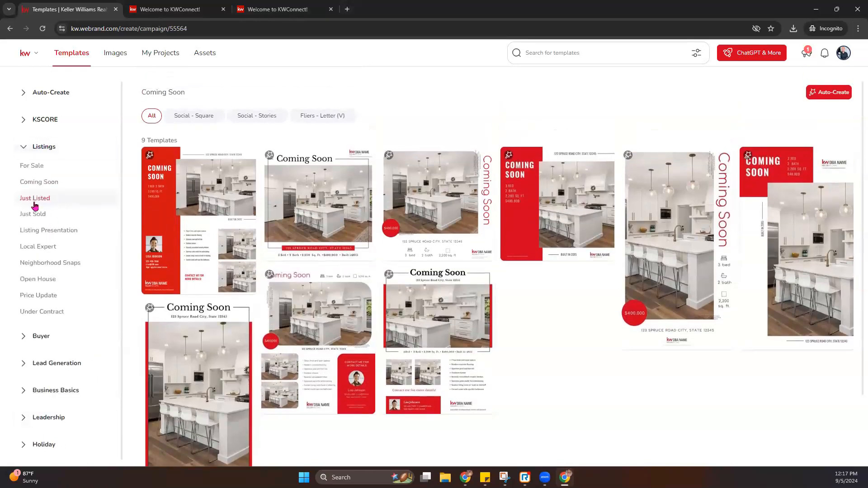
left_click(35, 203)
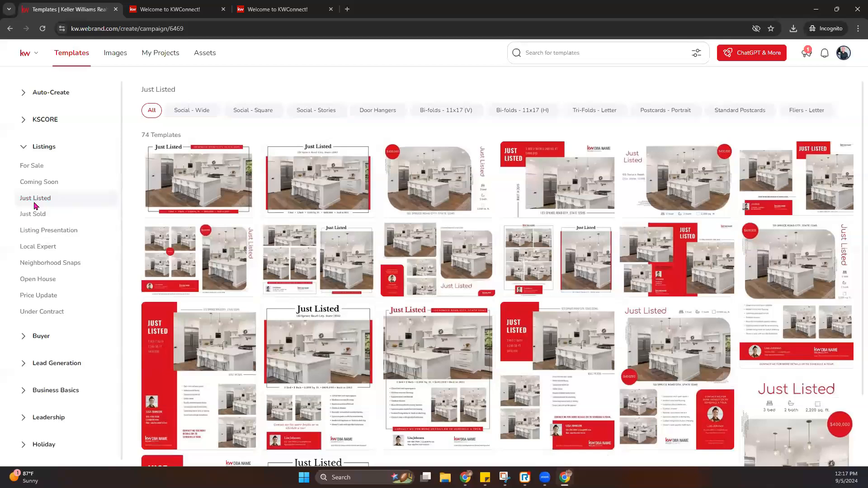
mouse_move(473, 212)
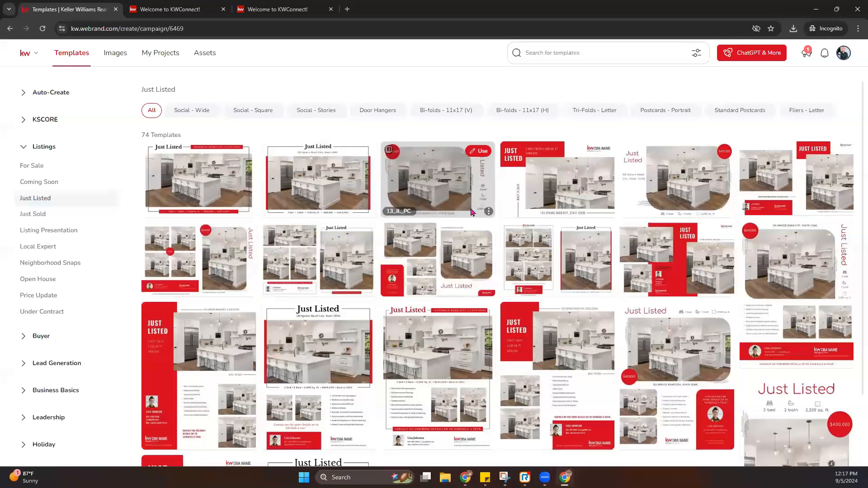
left_click(25, 146)
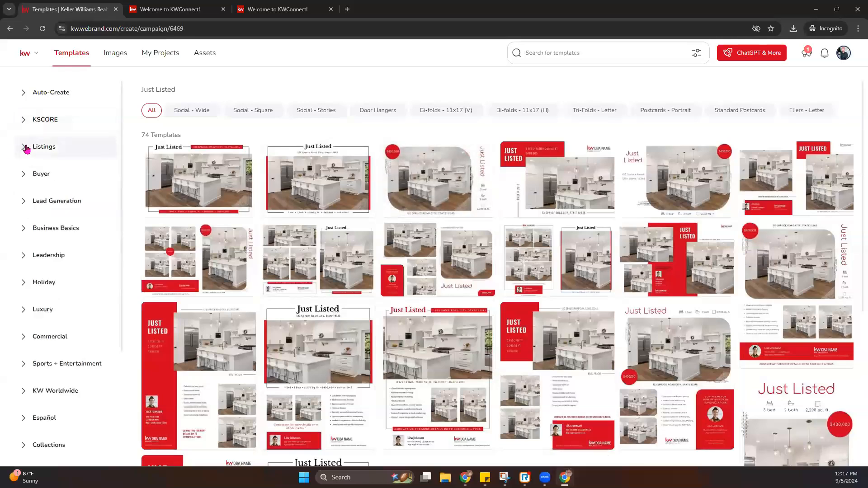
left_click(23, 230)
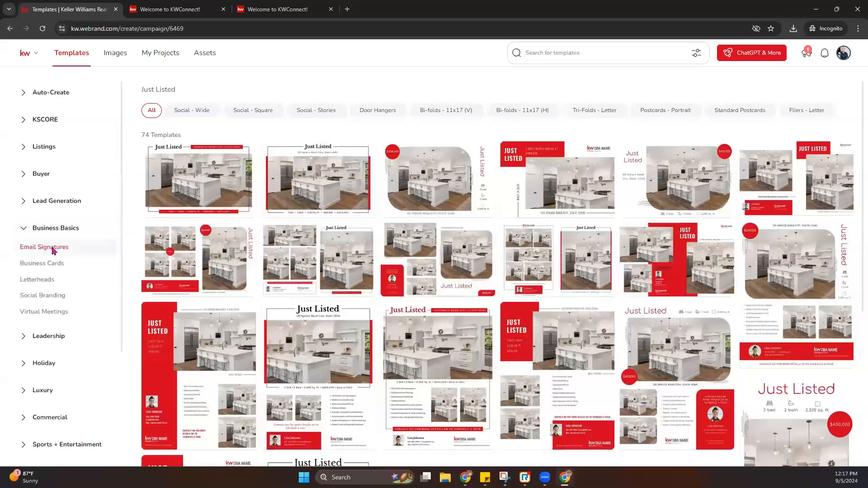
left_click(53, 250)
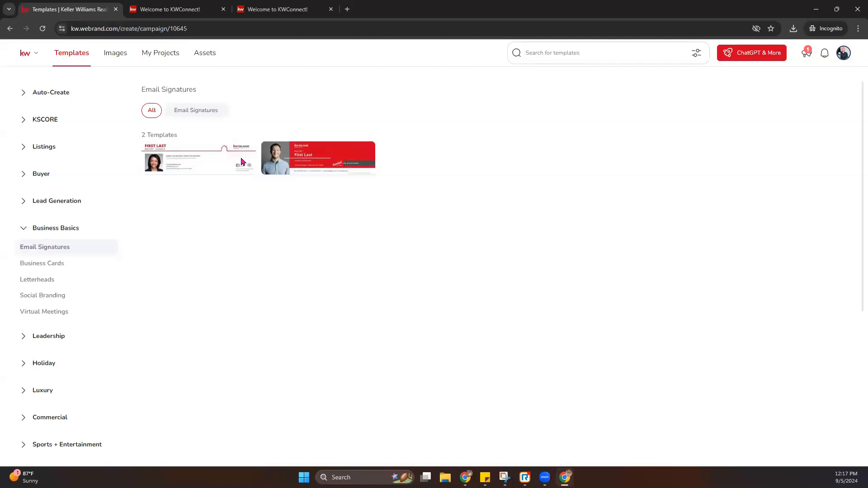
mouse_move(236, 157)
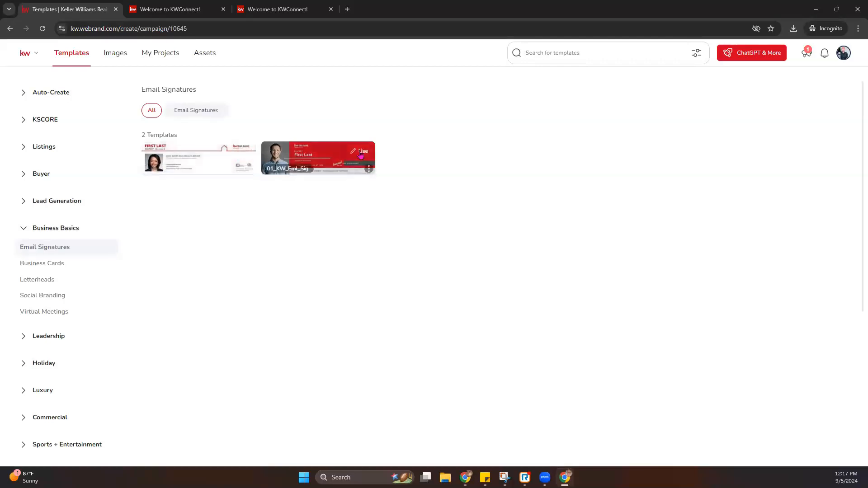
- Start a design from the red 01_KW_Eml_Sig template and browse the Workspace image folders
left_click(360, 152)
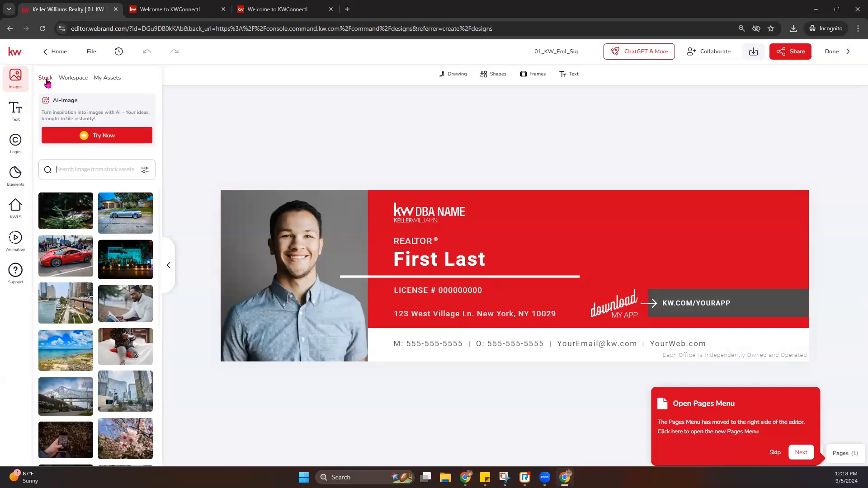
left_click(73, 79)
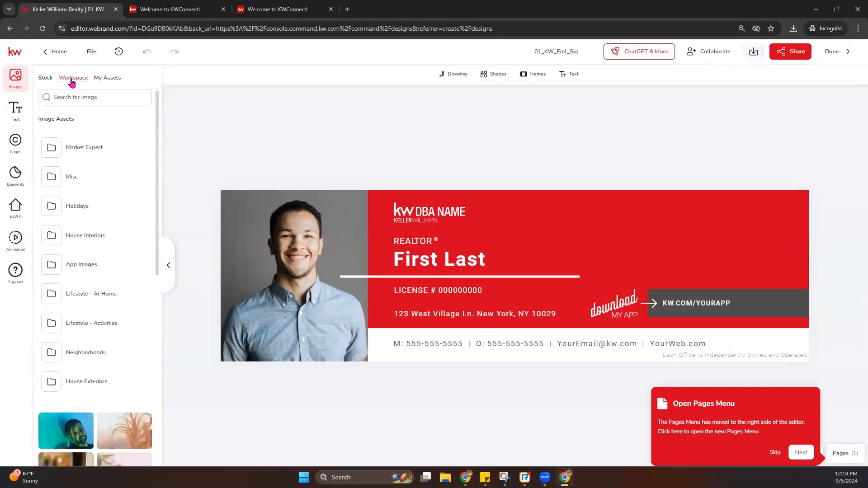
scroll(90, 156, "down", 4)
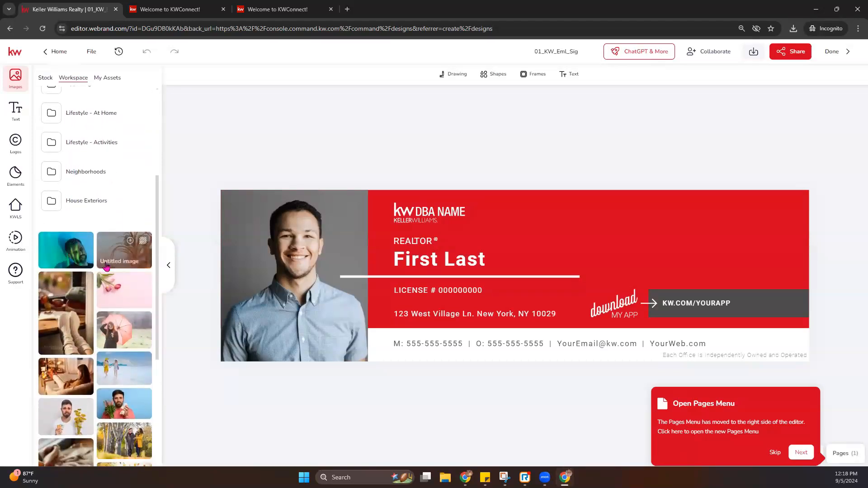
scroll(120, 248, "down", 2)
scroll(113, 217, "up", 4)
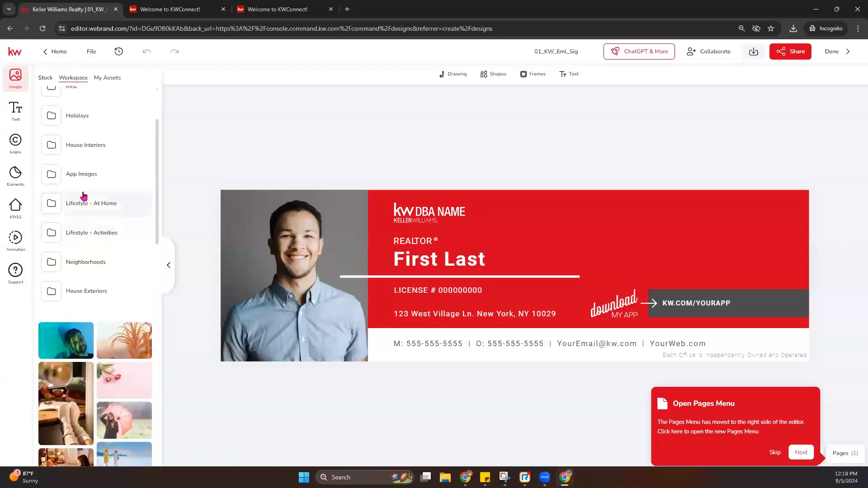
- Look inside the House Exteriors and Holidays folders, then show My Assets images
left_click(97, 291)
left_click(59, 118)
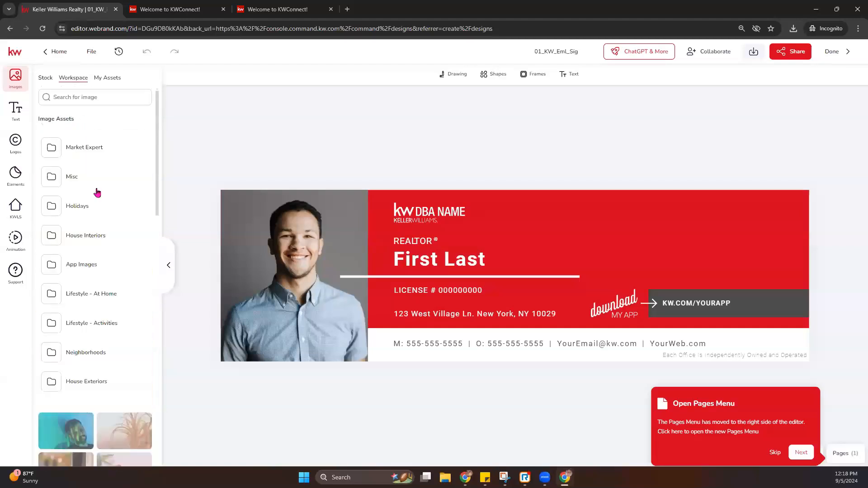
left_click(82, 207)
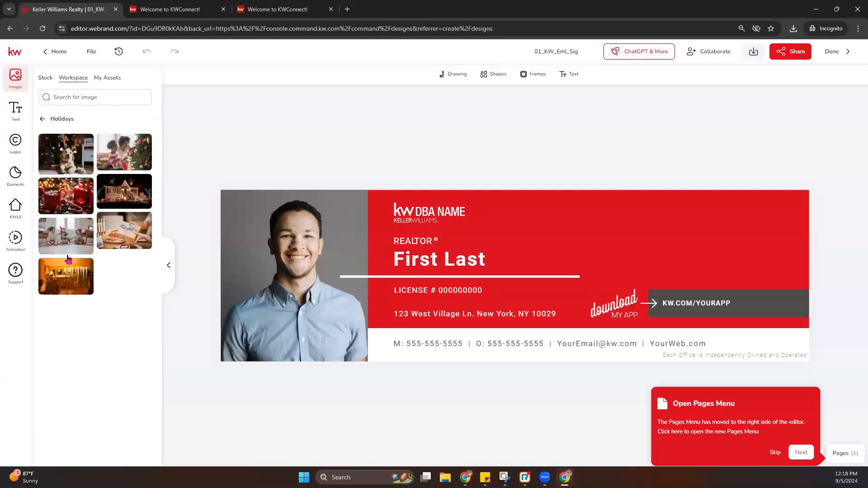
left_click(41, 120)
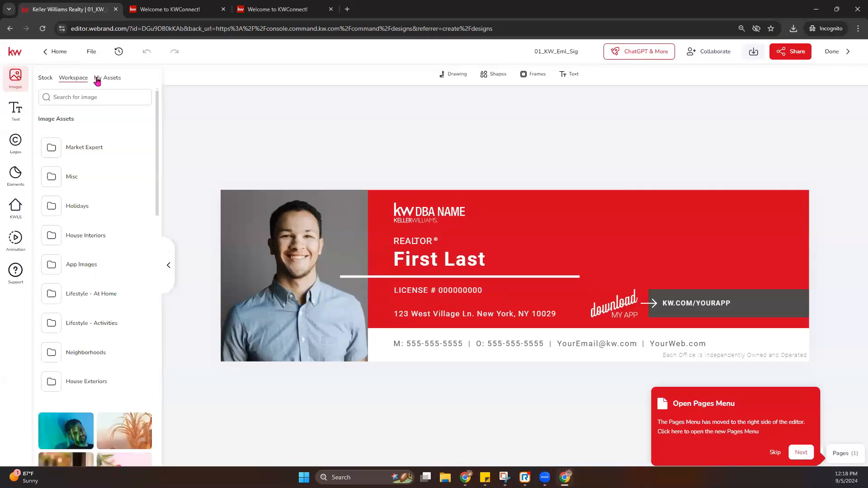
left_click(110, 80)
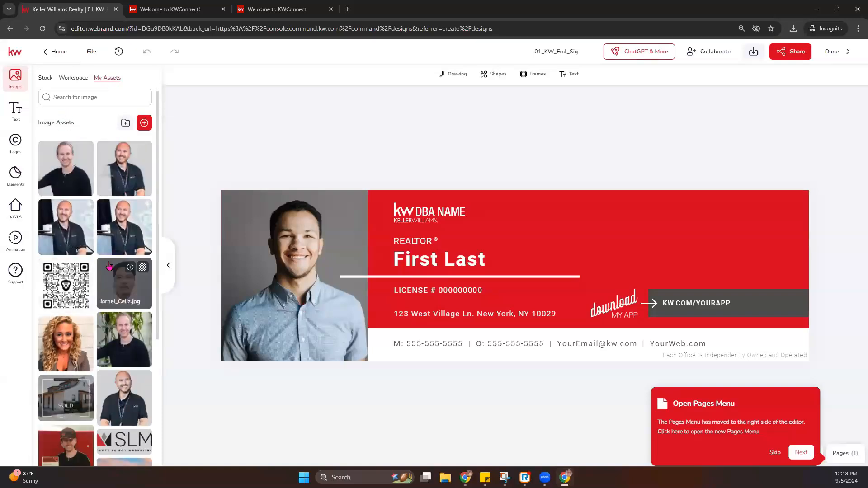
- Replace the placeholder headshot with the background-removed 'Untitled design' agent photo from My Assets
left_click(304, 262)
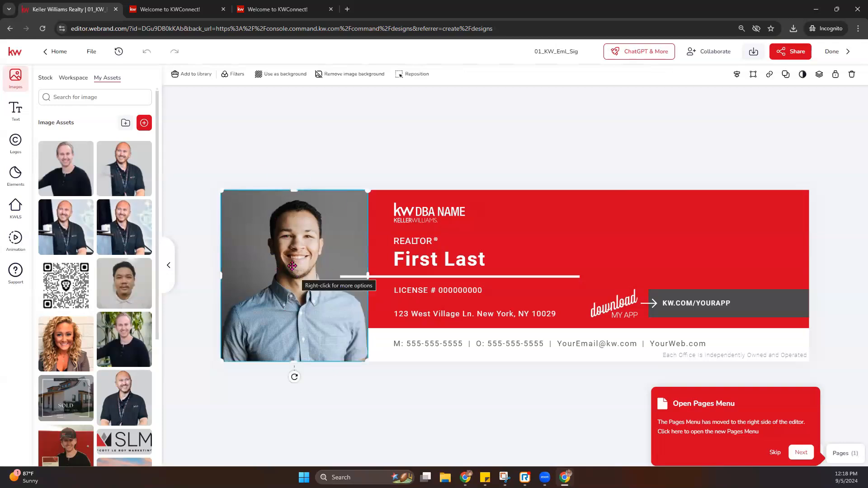
mouse_move(131, 334)
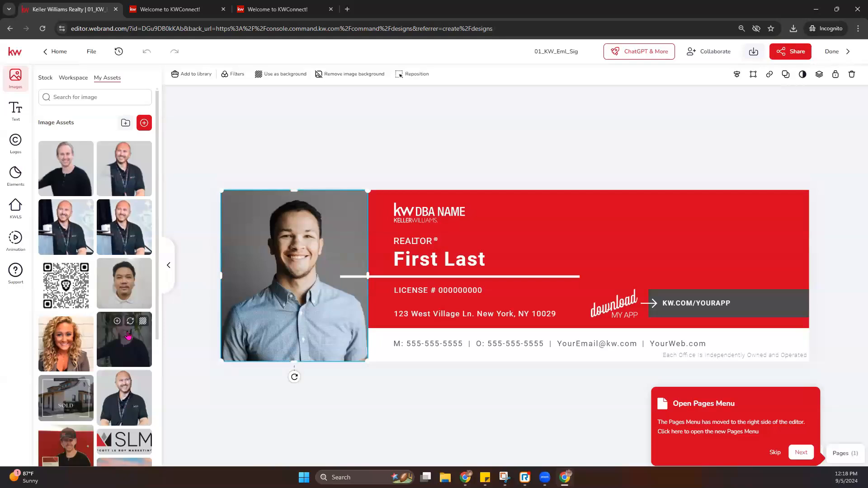
mouse_move(74, 214)
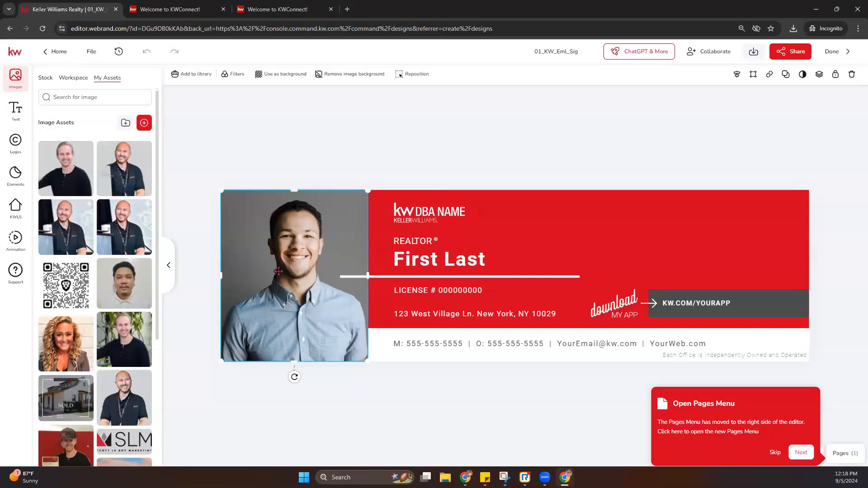
left_click(206, 163)
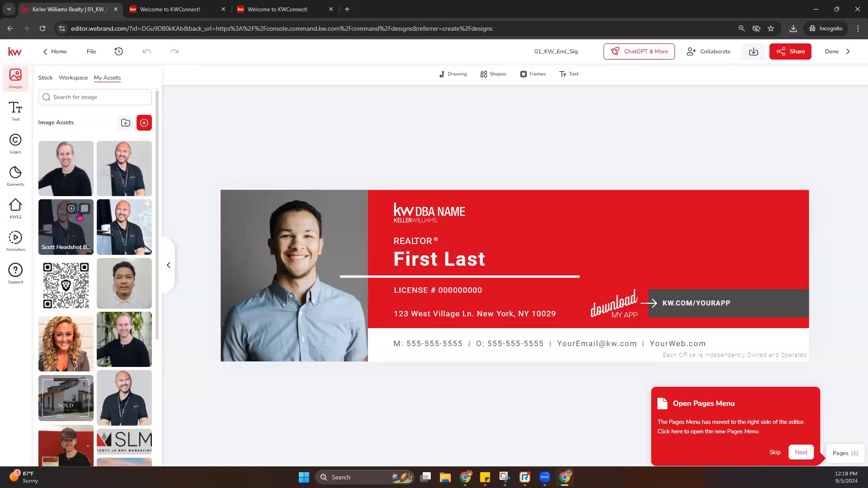
left_click(270, 247)
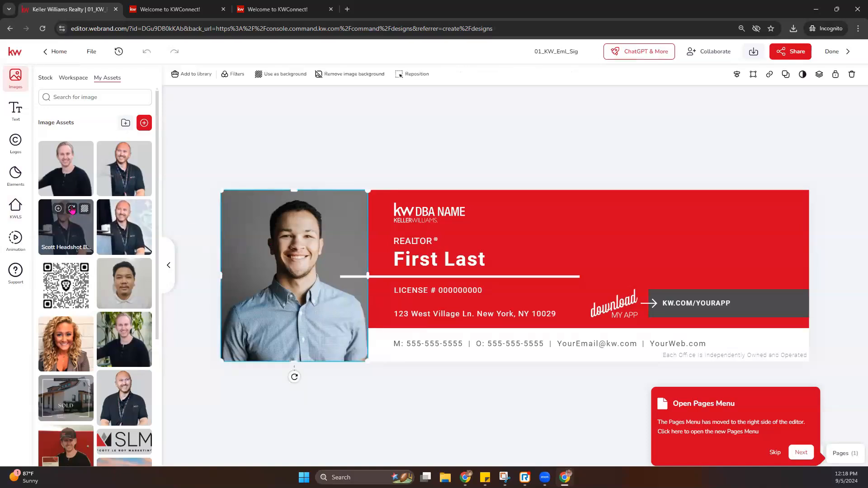
left_click(71, 209)
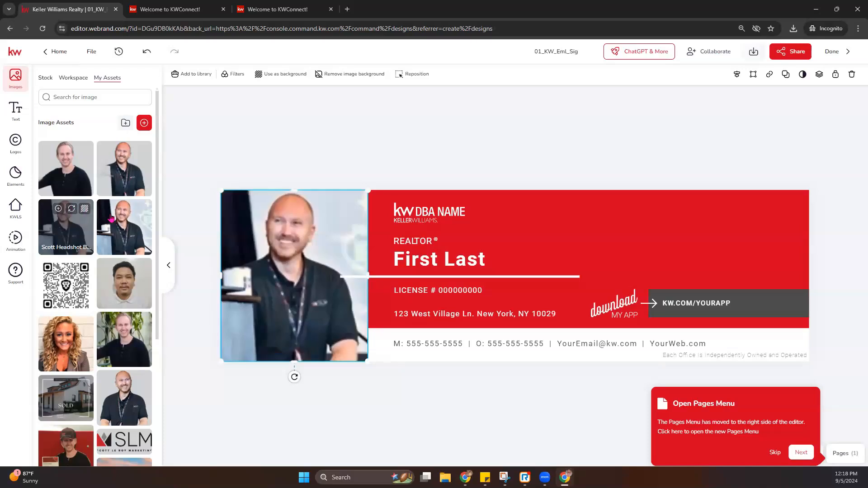
left_click(304, 147)
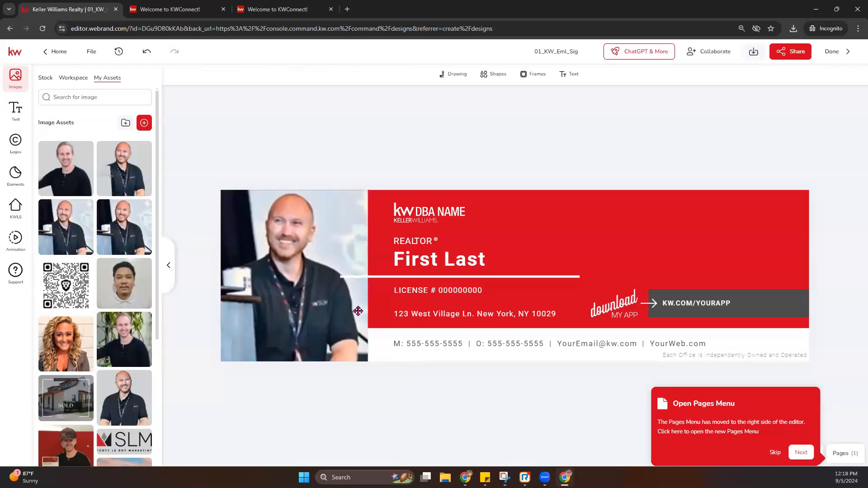
left_click(310, 290)
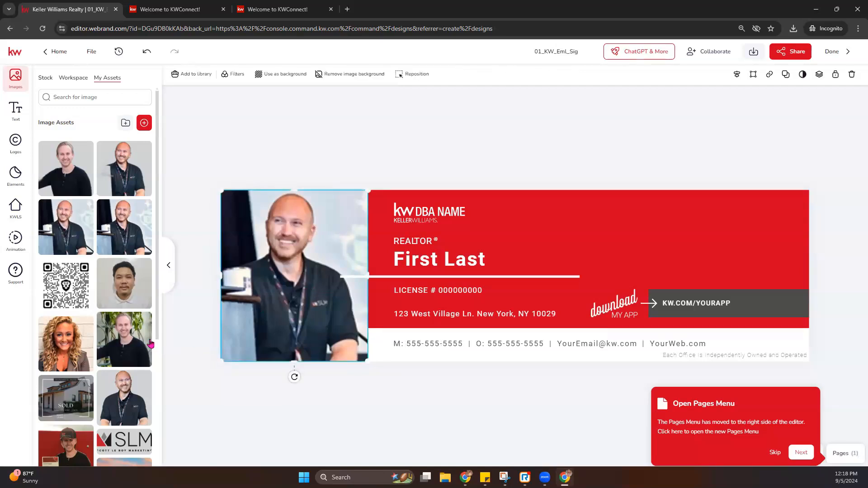
left_click(130, 379)
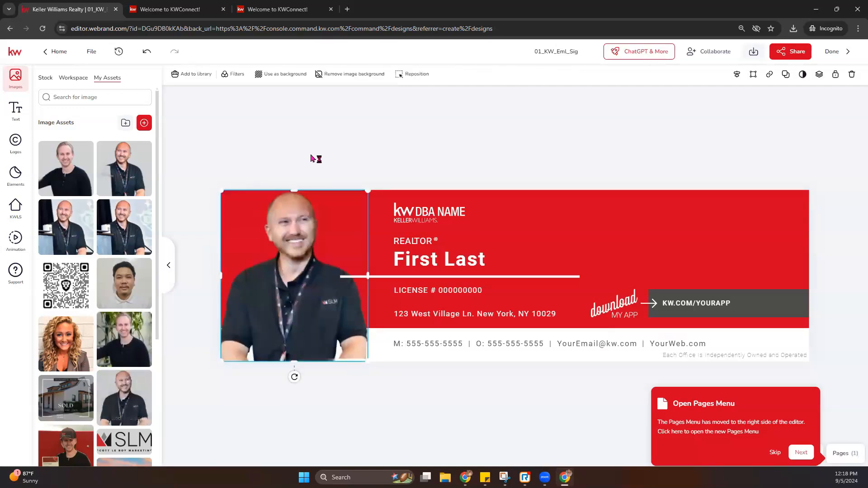
left_click(319, 170)
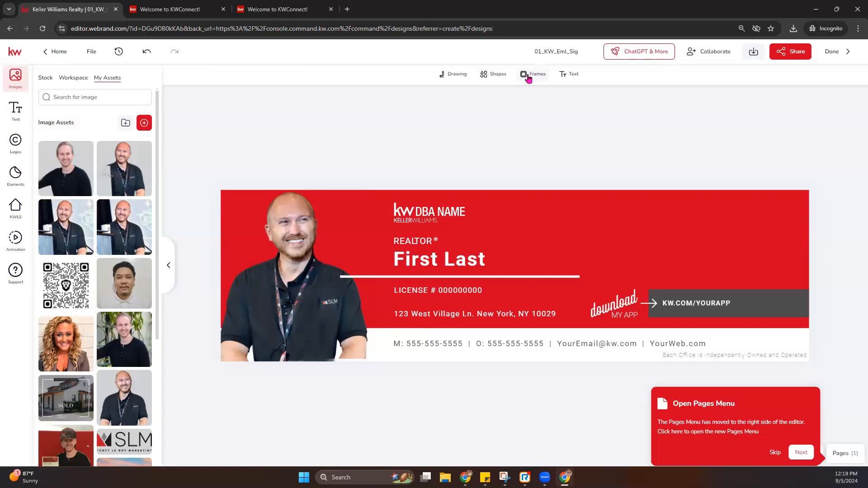
- Add a basic square over the photo area, stretch it to size, and send it backward
left_click(498, 75)
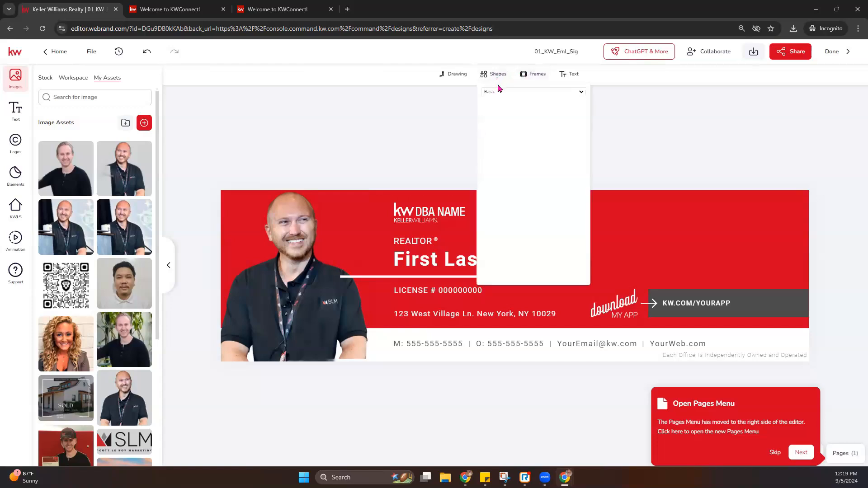
left_click(515, 166)
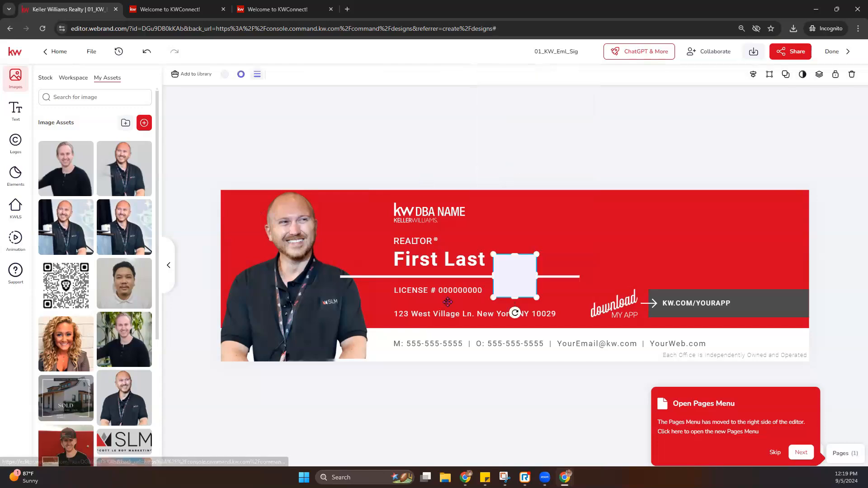
left_click_drag(518, 275, 373, 341)
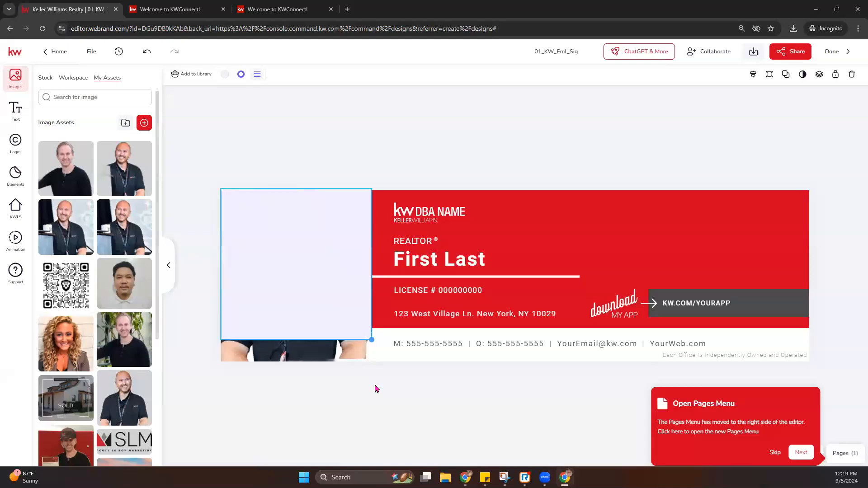
left_click_drag(298, 339, 298, 364)
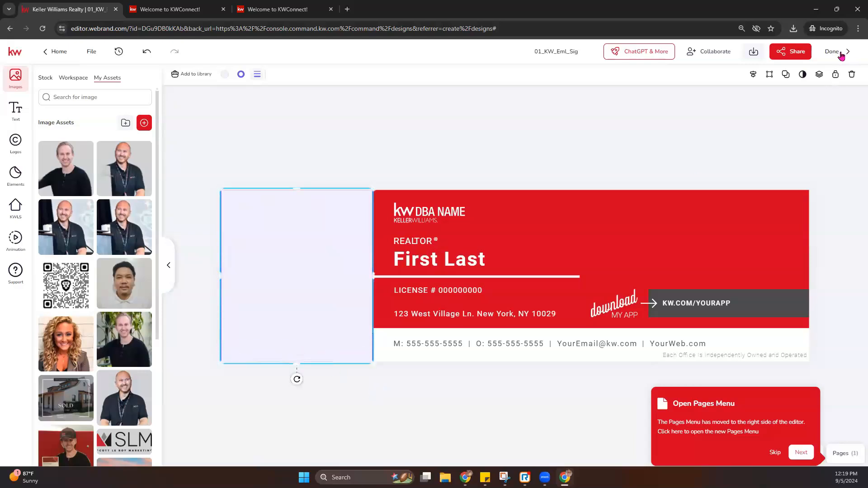
left_click(819, 74)
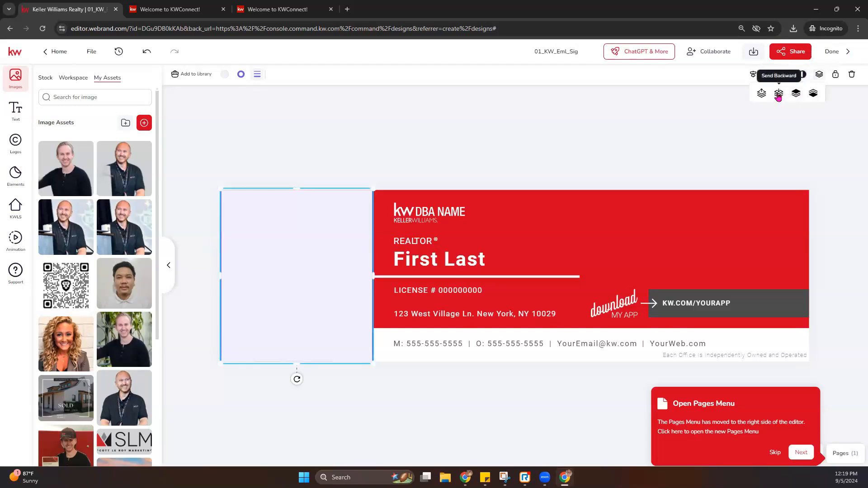
left_click(778, 95)
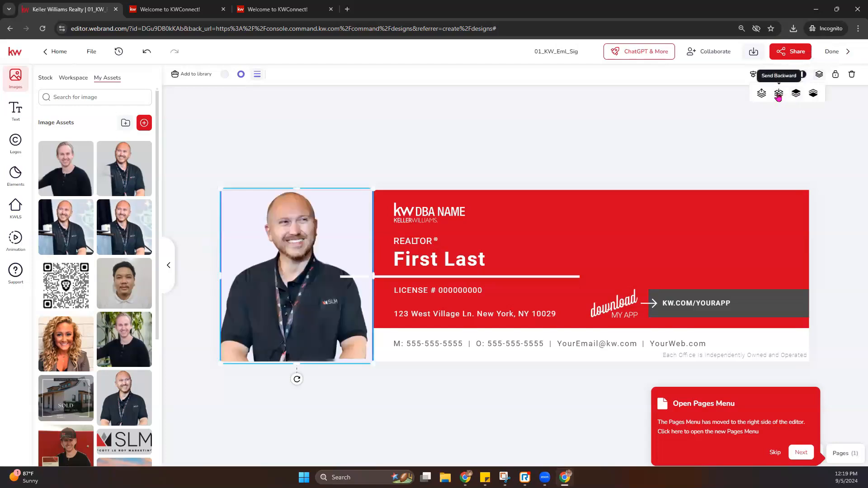
left_click(428, 111)
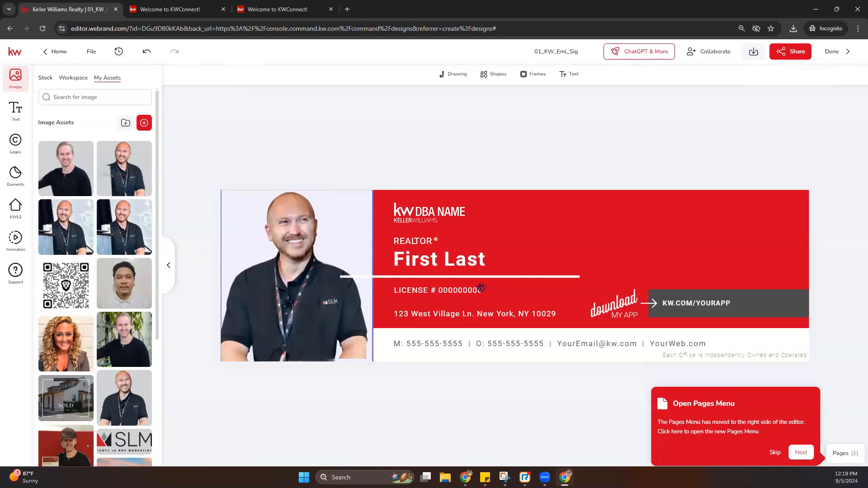
left_click(241, 241)
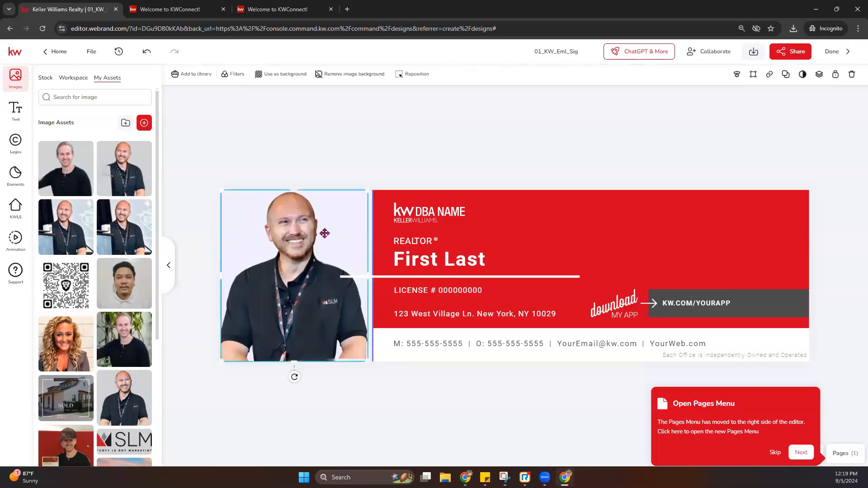
- Lower the headshot and give the backdrop square a white fill and white outline
left_click_drag(242, 219, 285, 268)
left_click(288, 203)
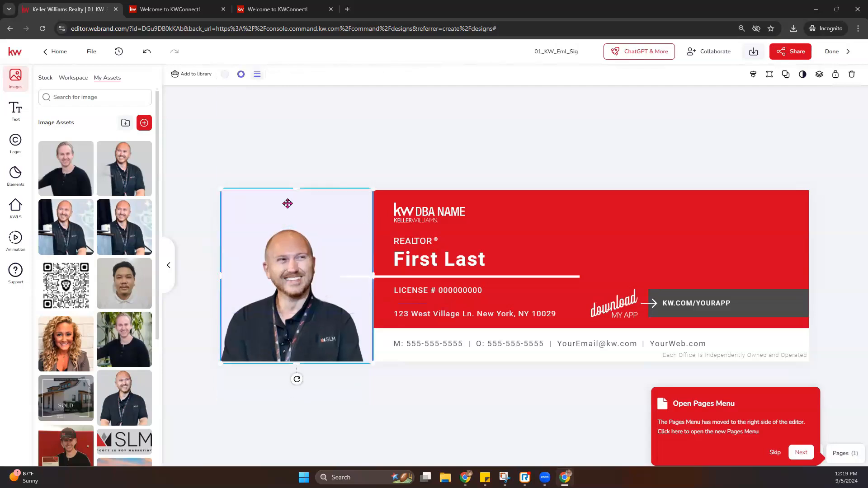
left_click(241, 74)
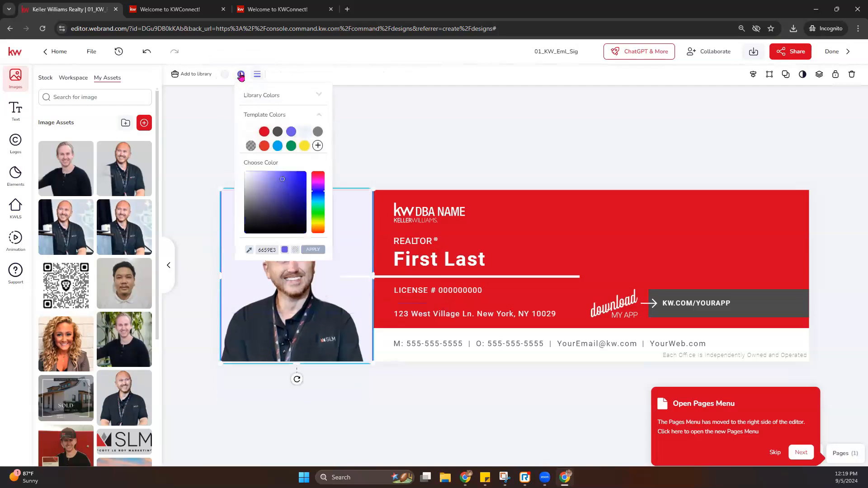
left_click(304, 132)
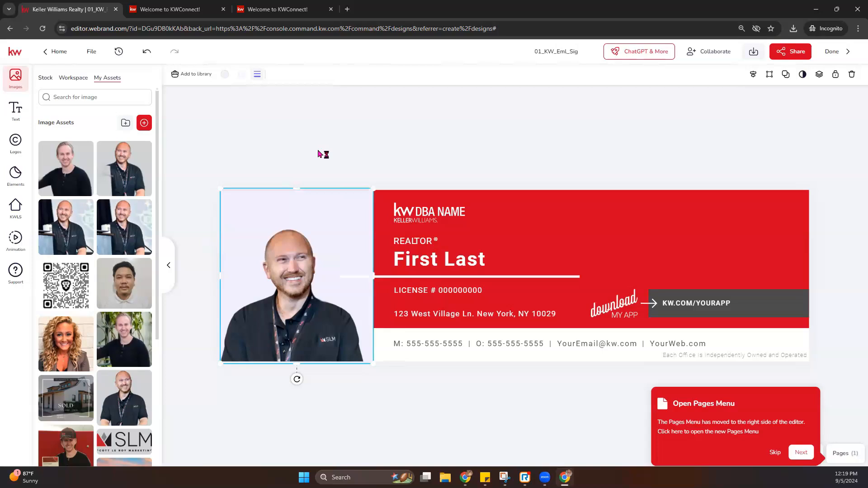
left_click(224, 75)
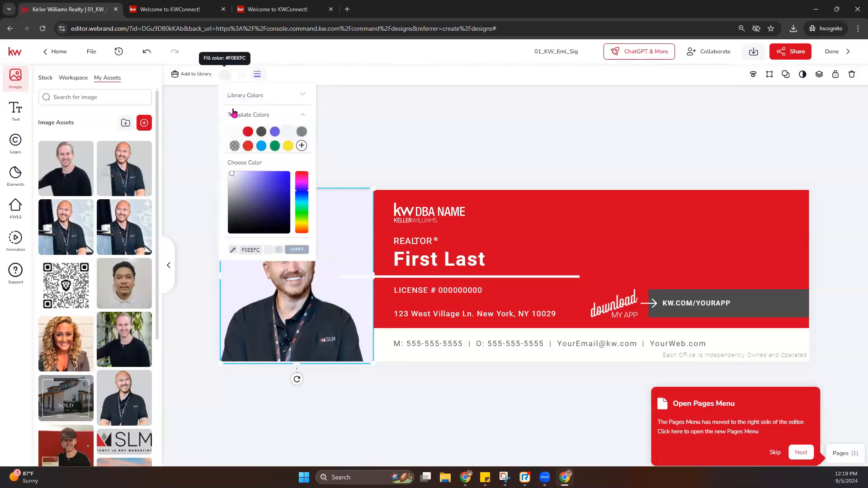
left_click(237, 135)
left_click(241, 74)
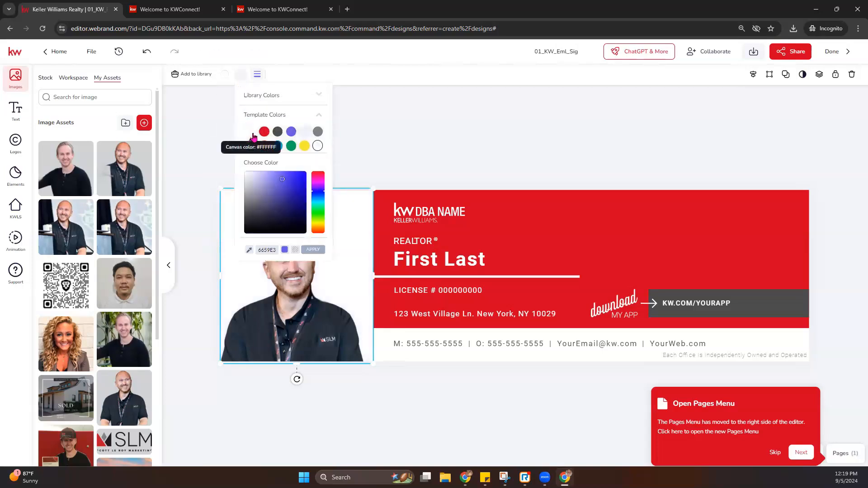
left_click(252, 134)
- Fine-tune the headshot and white backdrop square positions at the banner's bottom-left edge
left_click_drag(296, 294, 300, 263)
left_click(325, 167)
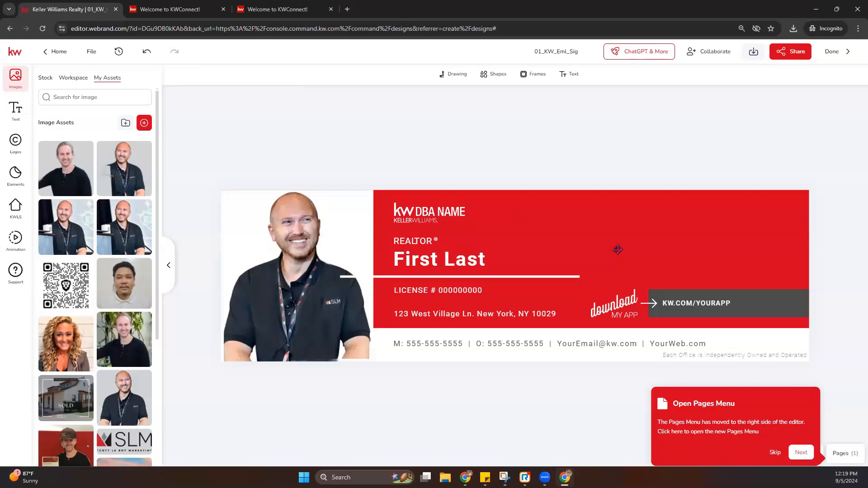
left_click(355, 240)
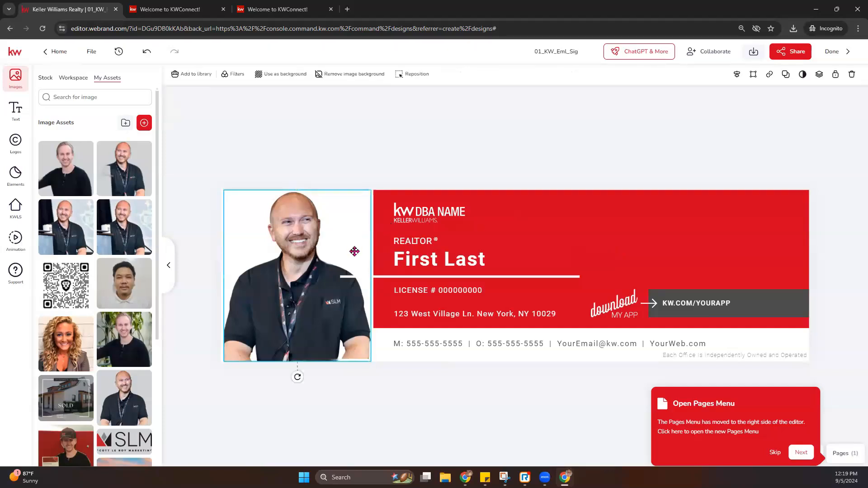
left_click(373, 235)
mouse_move(350, 236)
left_mouse_down()
mouse_move(335, 236)
mouse_move(362, 243)
left_mouse_up()
left_click(369, 236)
left_click_drag(291, 277, 308, 277)
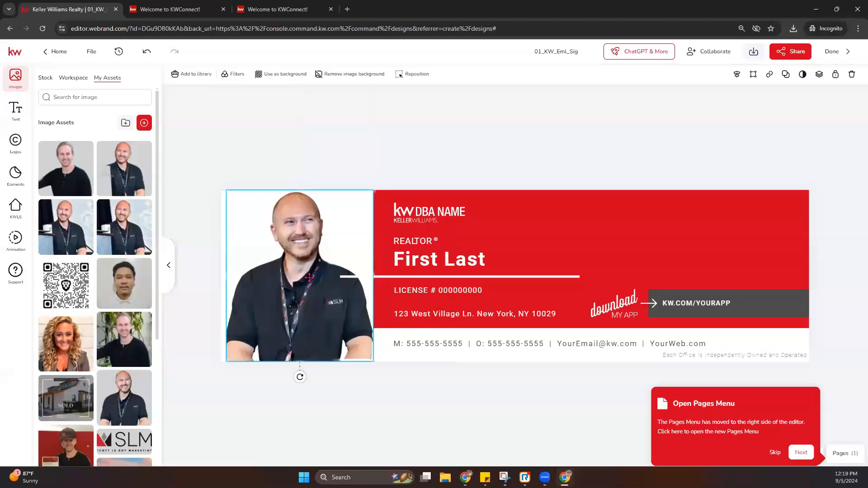
left_click(409, 176)
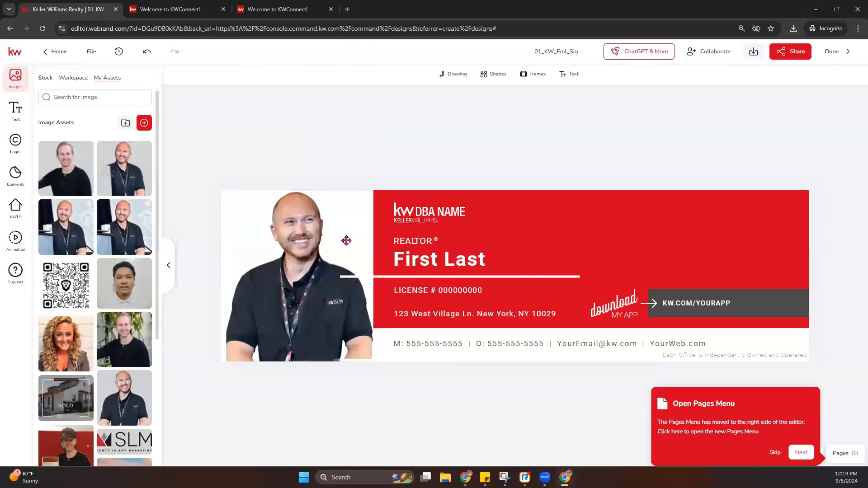
left_click(419, 218)
- Swap the KW DBA NAME logo for SLM Logo White and move it top-right
left_click(418, 208)
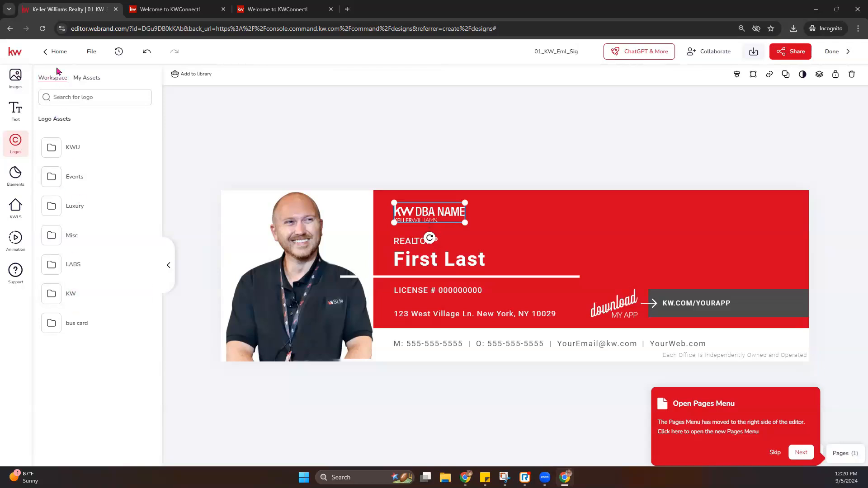
left_click(80, 78)
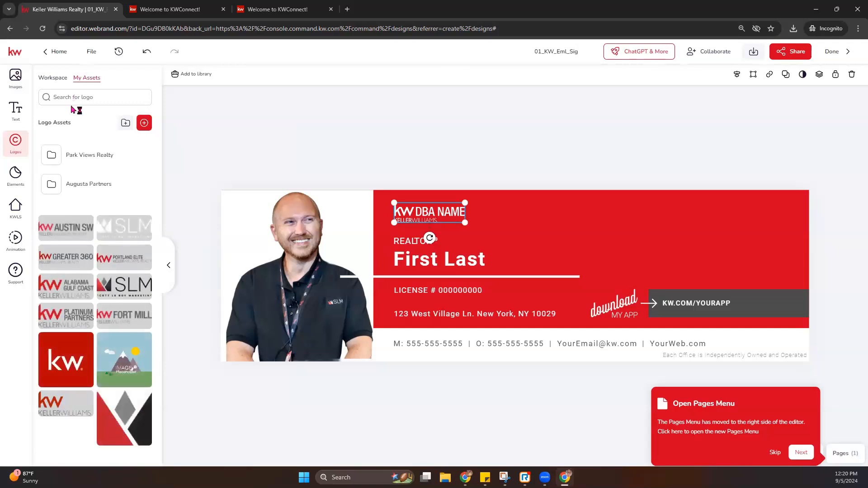
mouse_move(140, 233)
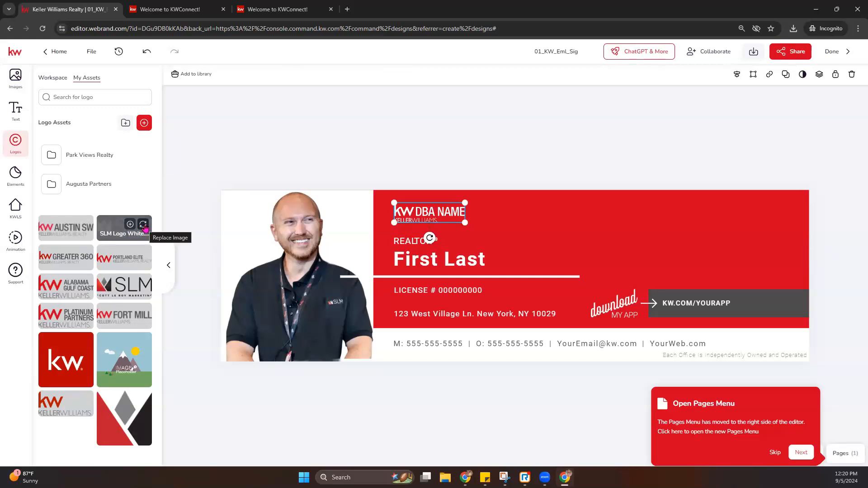
left_click(144, 226)
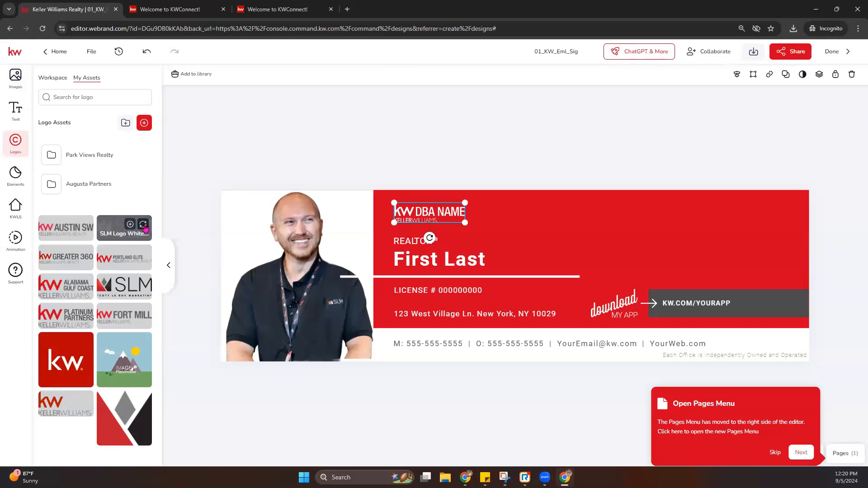
left_click(466, 184)
left_click(435, 214)
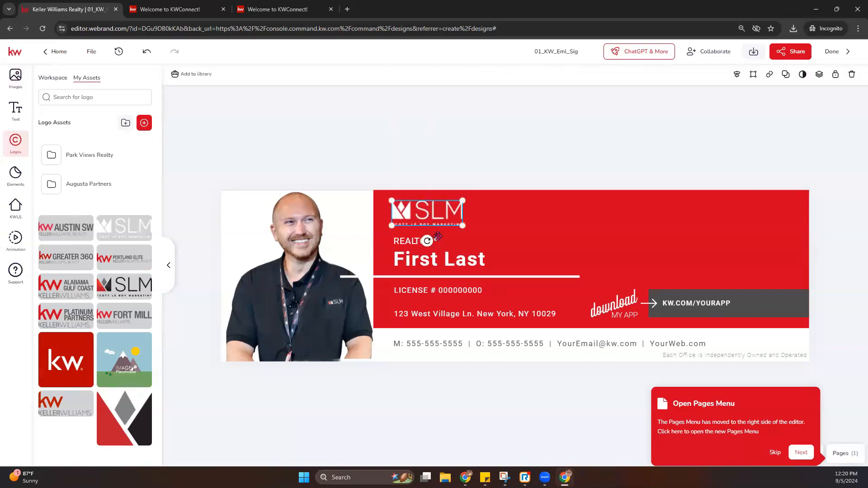
left_click_drag(435, 216, 776, 212)
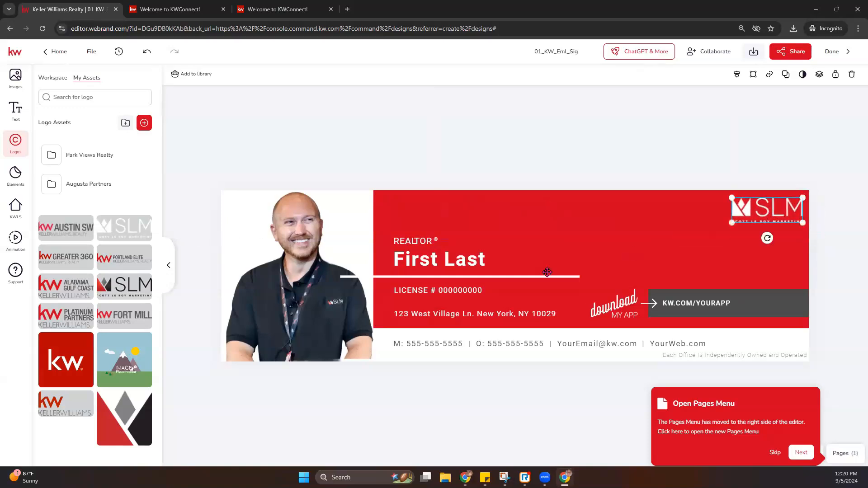
left_click(470, 271)
- Move First Last above REALTOR®, raise the divider, and stack license and address lines beneath it
left_click_drag(450, 263, 450, 229)
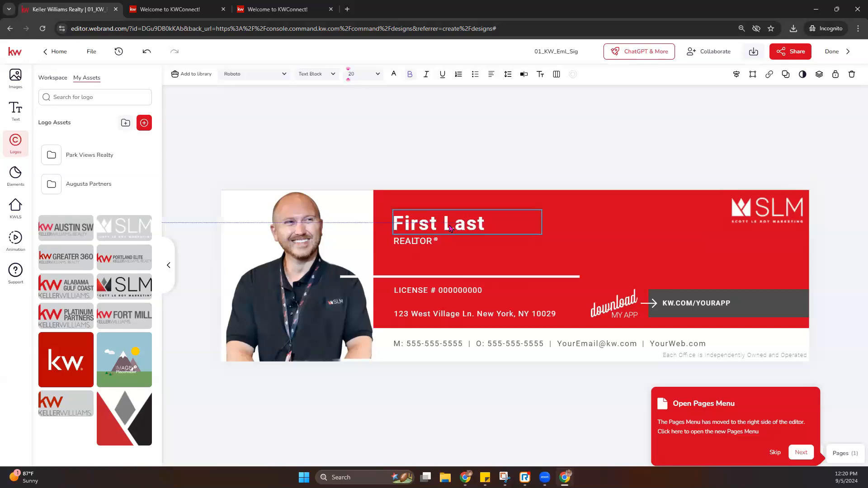
left_click(440, 277)
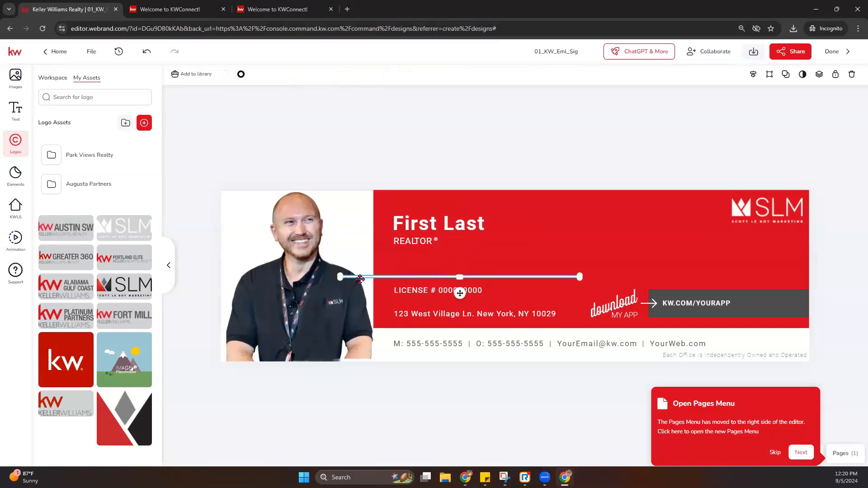
left_click_drag(404, 276, 436, 251)
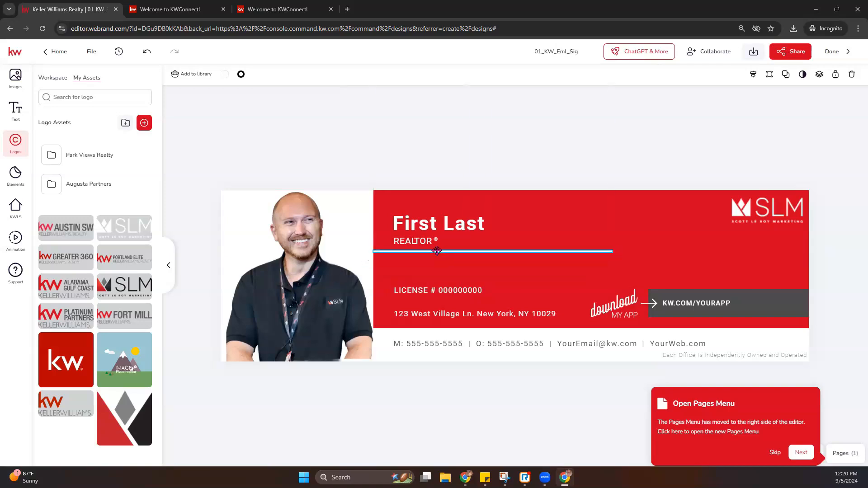
left_click_drag(429, 291, 433, 265)
left_click_drag(466, 316, 461, 276)
left_click(446, 180)
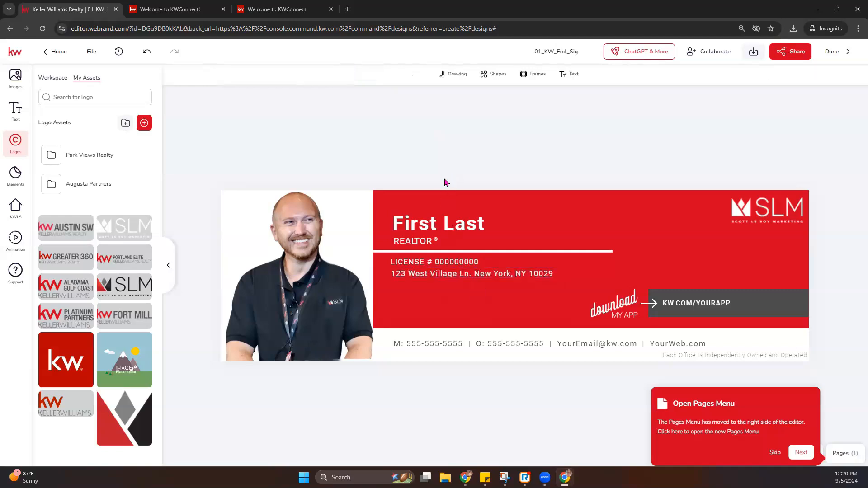
- Overwrite the First Last text box above REALTOR® with the agent's full name
left_click(439, 226)
double_click(458, 226)
left_click(455, 223)
triple_click(458, 223)
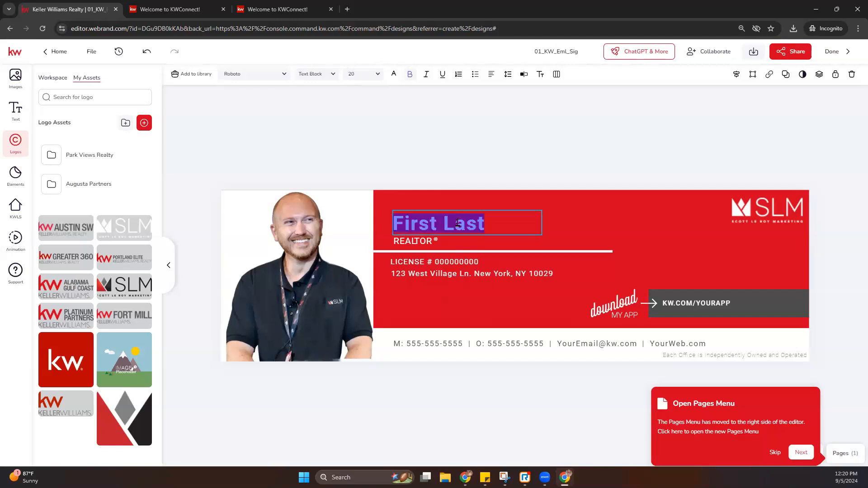
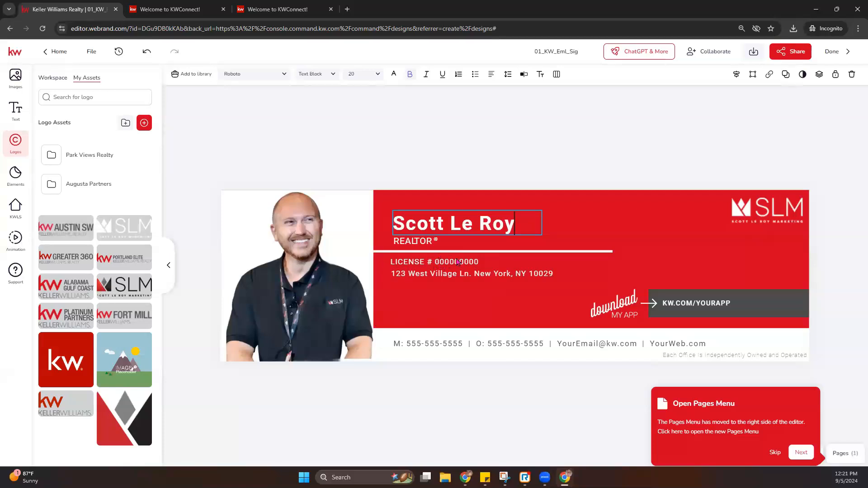
left_click(438, 265)
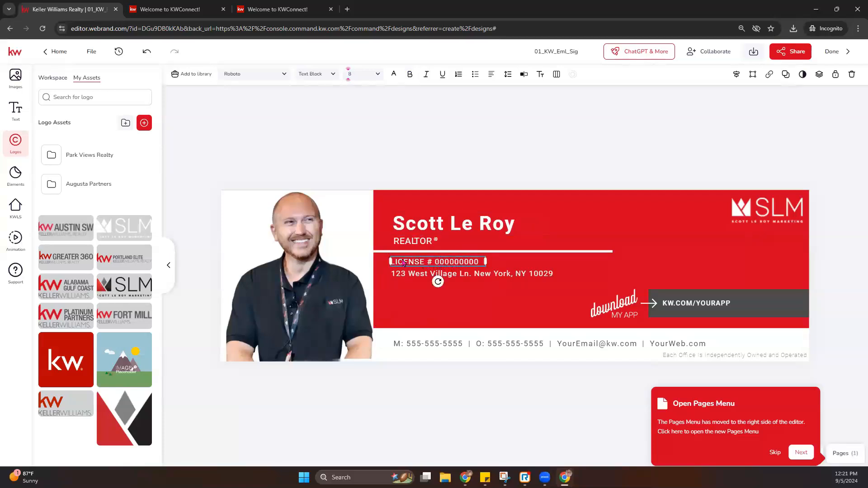
left_click(15, 111)
left_click(131, 77)
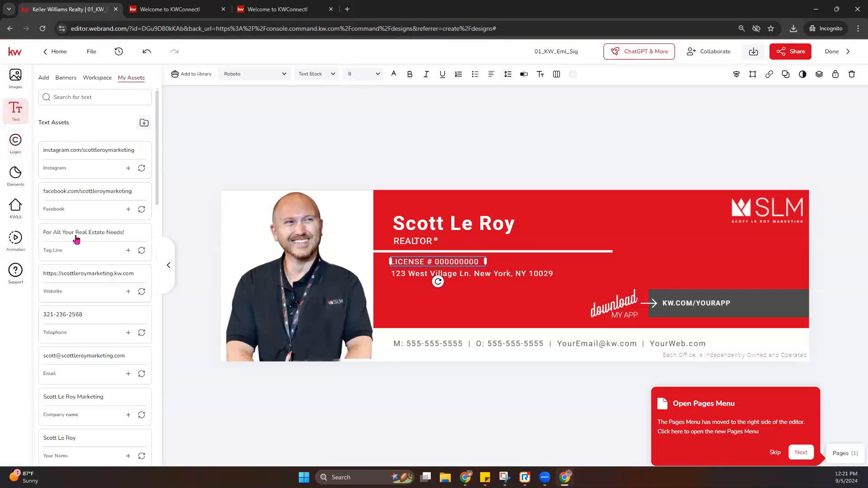
scroll(73, 350, "down", 5)
scroll(115, 353, "down", 7)
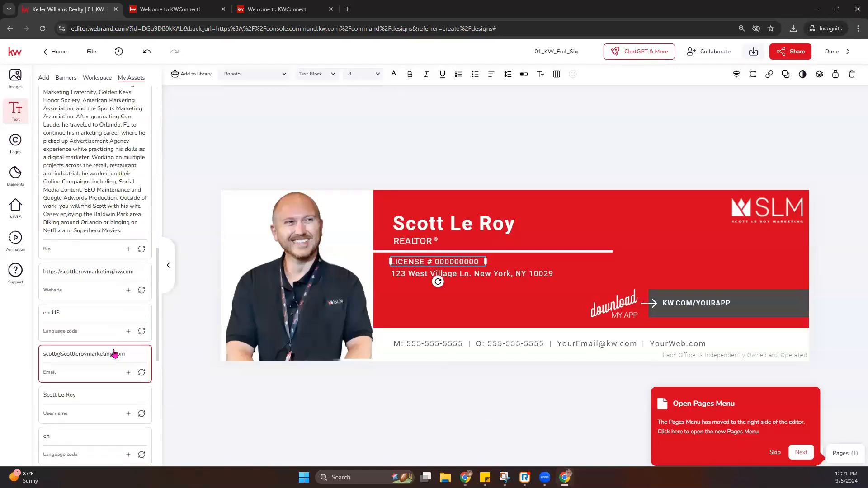
left_click(506, 279)
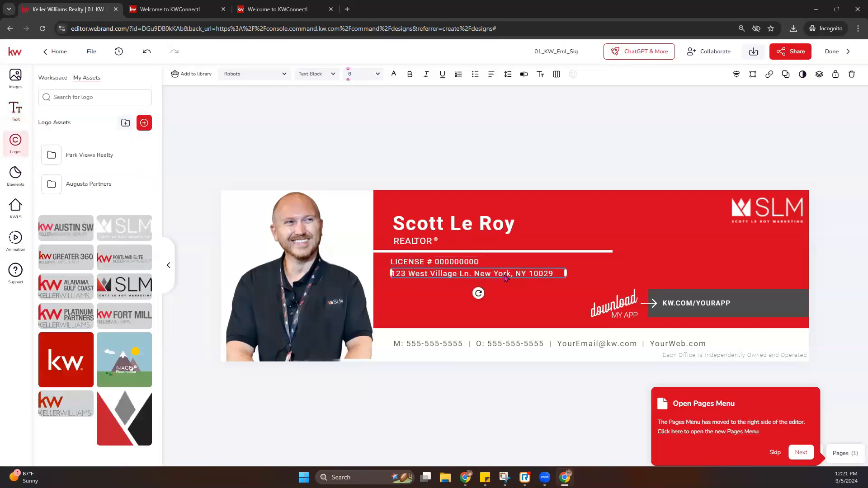
left_click(14, 120)
scroll(116, 217, "down", 7)
scroll(116, 217, "up", 2)
scroll(116, 217, "down", 4)
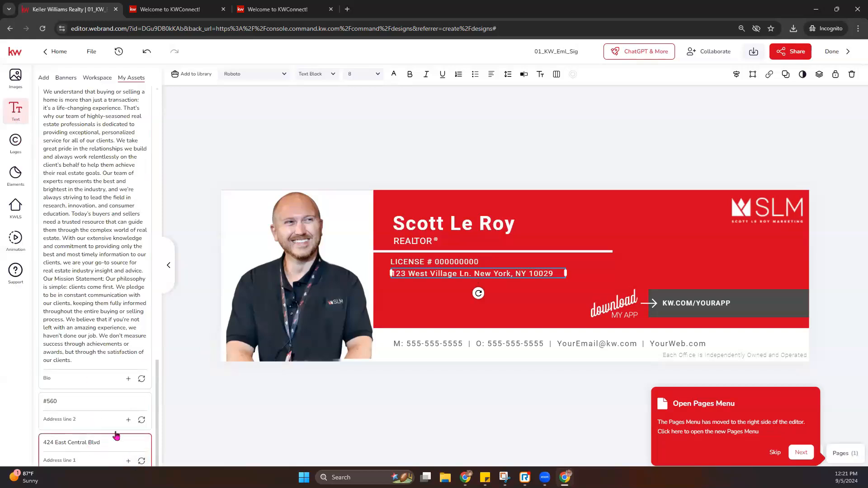
scroll(56, 326, "up", 15)
scroll(56, 328, "down", 15)
left_click(141, 461)
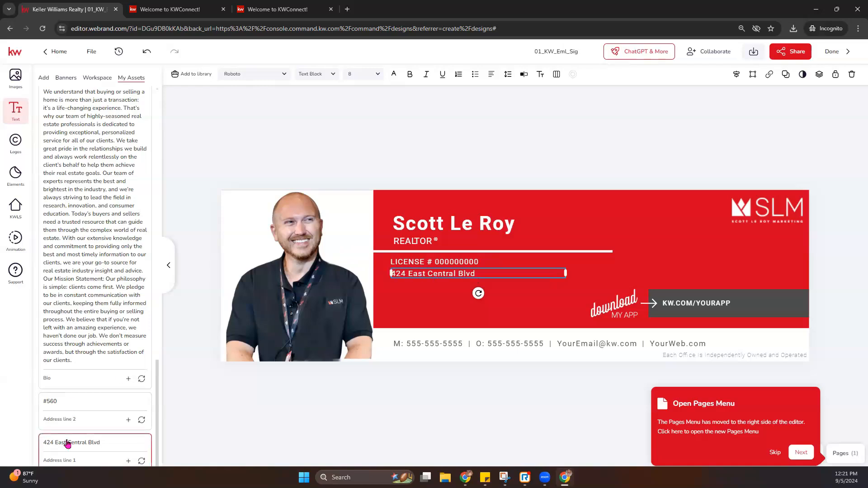
left_click(147, 51)
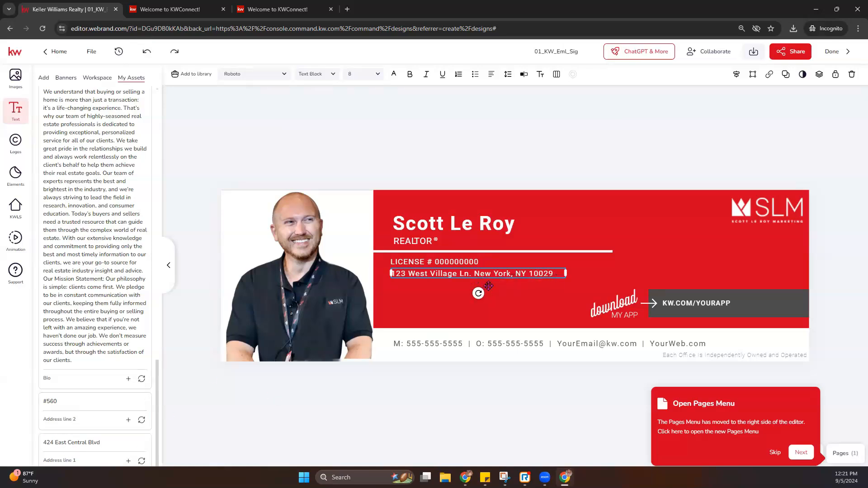
double_click(417, 274)
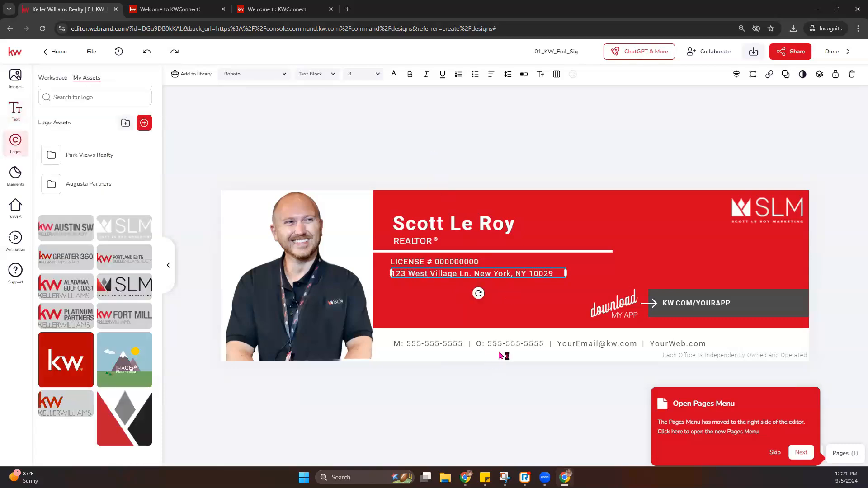
left_click(507, 347)
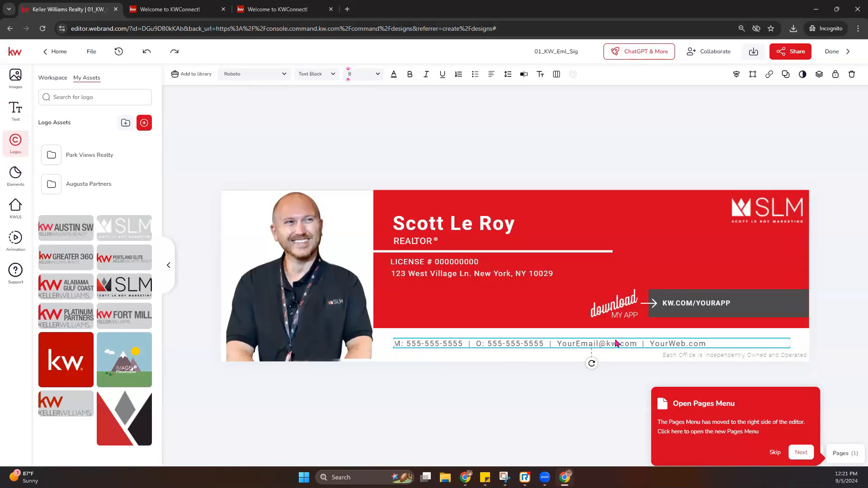
- Try filling the contact line from a saved text snippet, then undo it
left_click(9, 124)
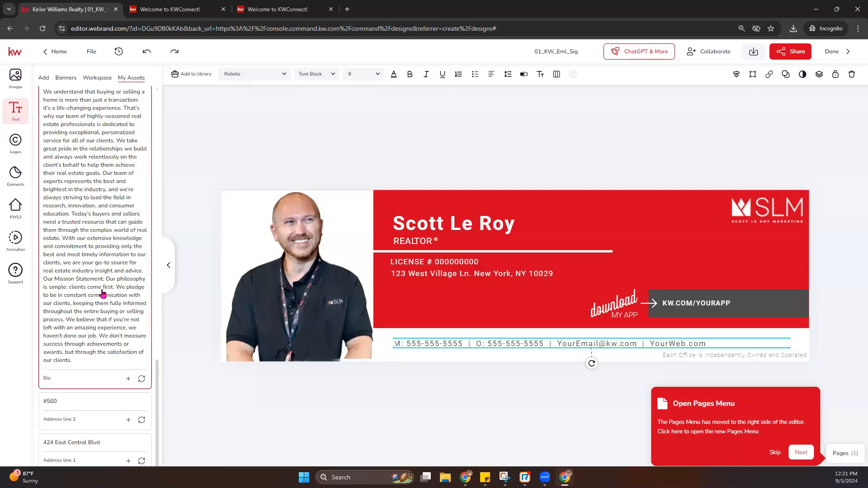
scroll(103, 294, "up", 8)
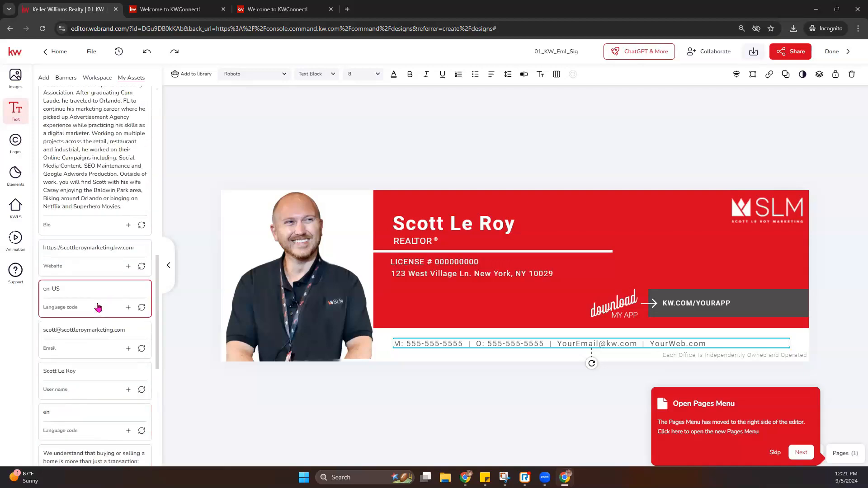
scroll(98, 307, "up", 5)
left_click(142, 293)
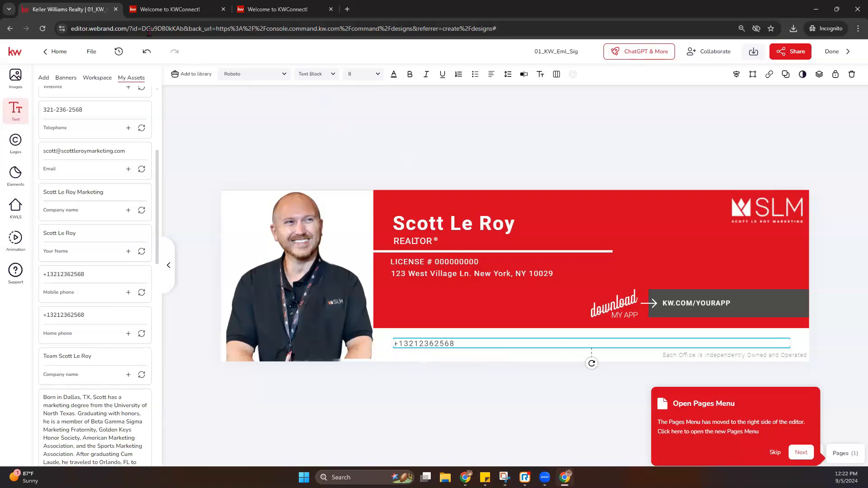
left_click(146, 51)
- Type the agent's mobile number over the first 555 placeholder in the contact line
double_click(434, 344)
left_click(457, 344)
key("BackSpace")
key("BackSpace")
key("BackSpace")
key("BackSpace")
key("BackSpace")
key("BackSpace")
key("BackSpace")
key("BackSpace")
key("BackSpace")
key("BackSpace")
key("BackSpace")
key("BackSpace")
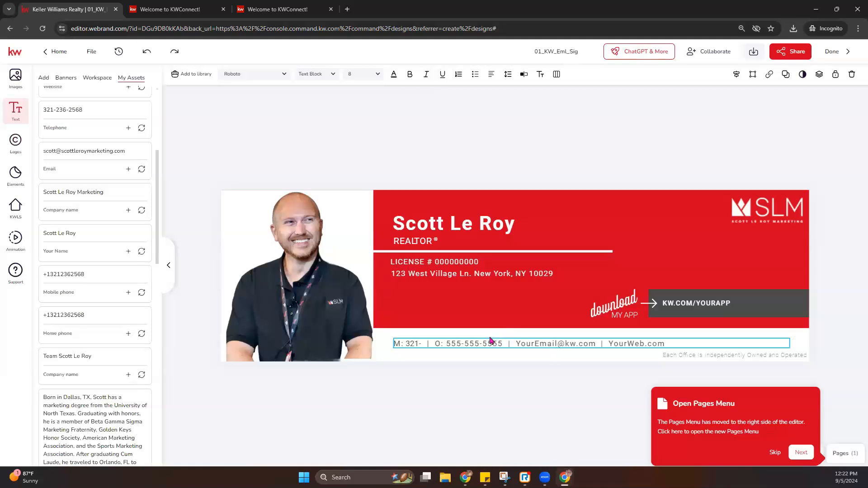
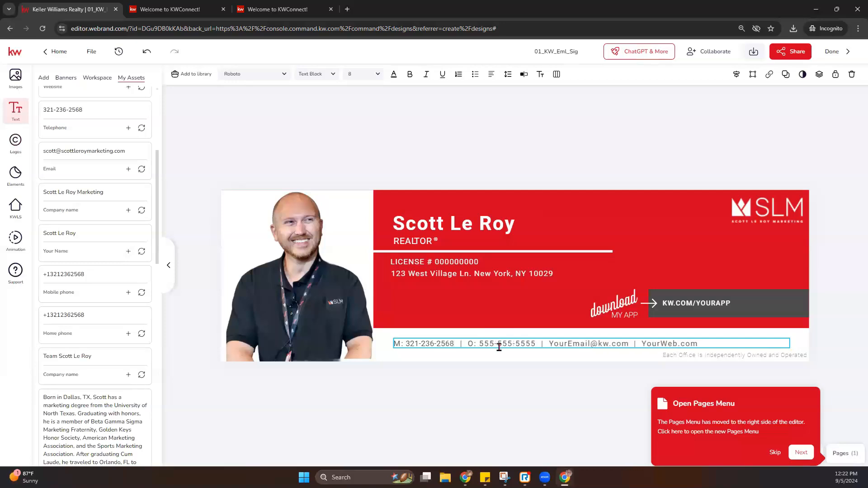
left_click(510, 399)
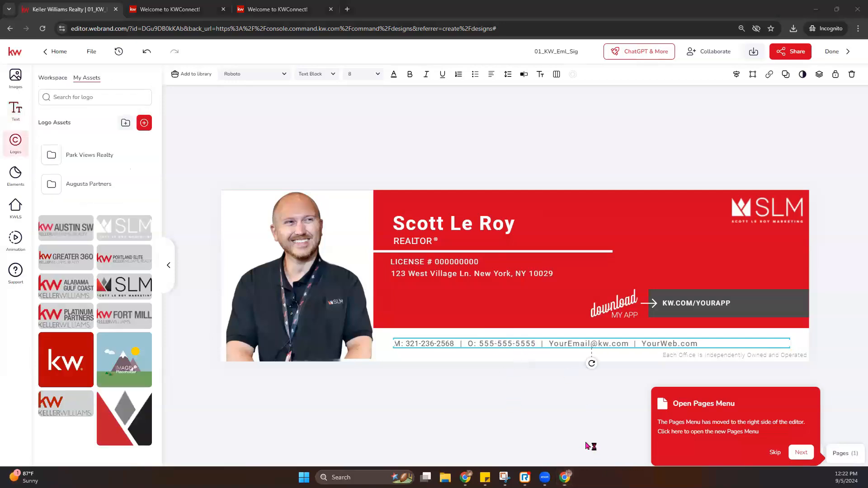
left_click(551, 348)
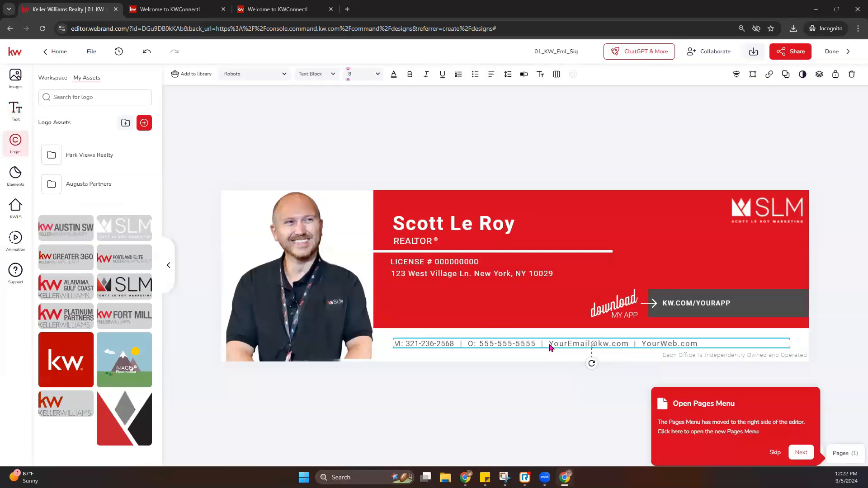
- Open the contact line in the text editor and start replacing the YourEmail@kw placeholder email
left_click(524, 76)
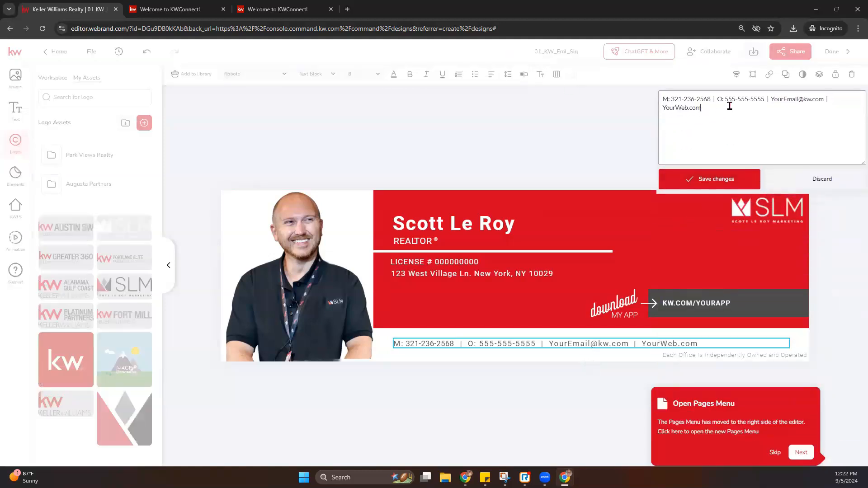
left_click_drag(725, 99, 766, 100)
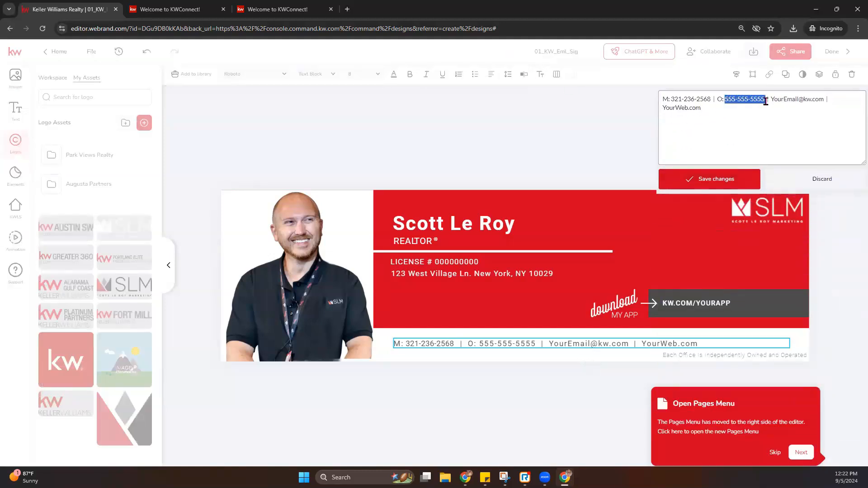
left_click(774, 453)
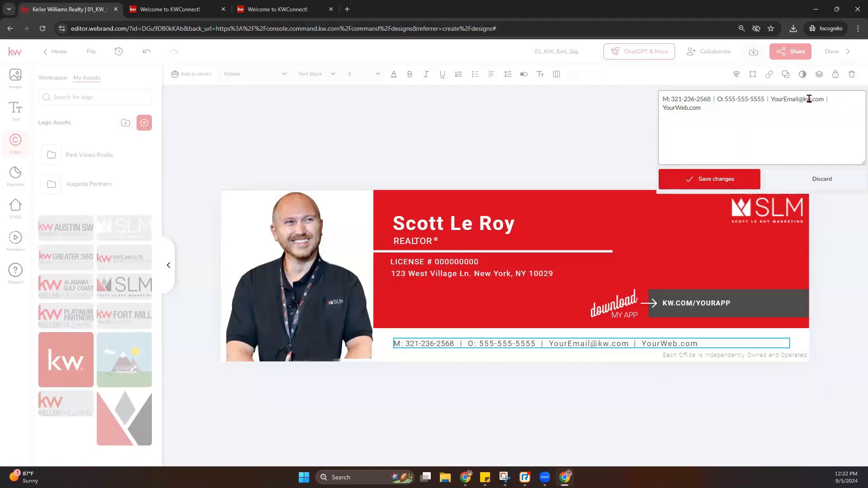
left_click_drag(812, 100, 770, 103)
type("s")
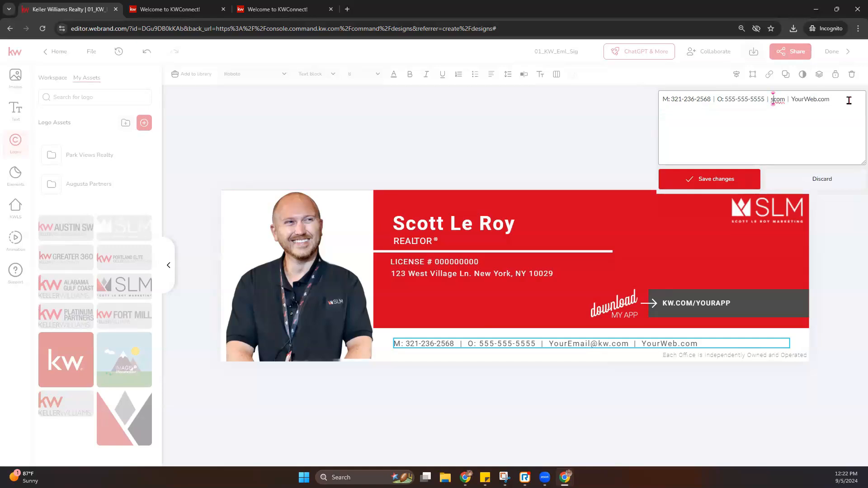
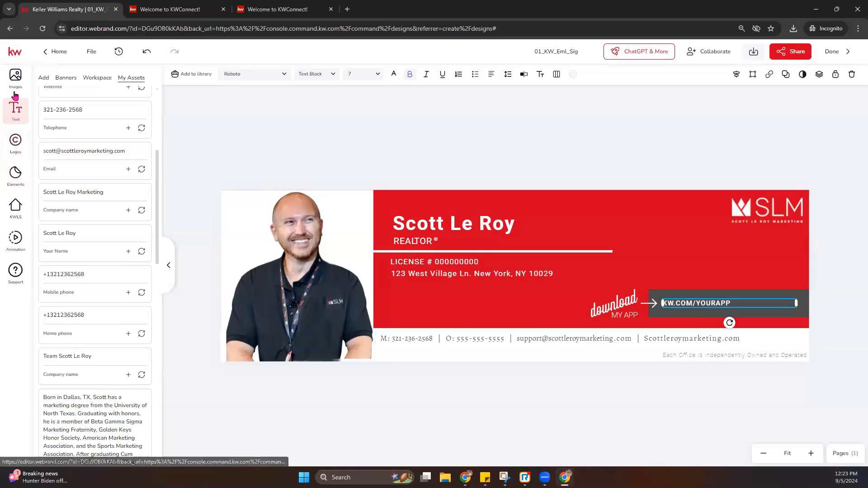
- Browse the Images and Text asset panels, then open the signature's JPEG download options
left_click(16, 76)
scroll(82, 283, "down", 5)
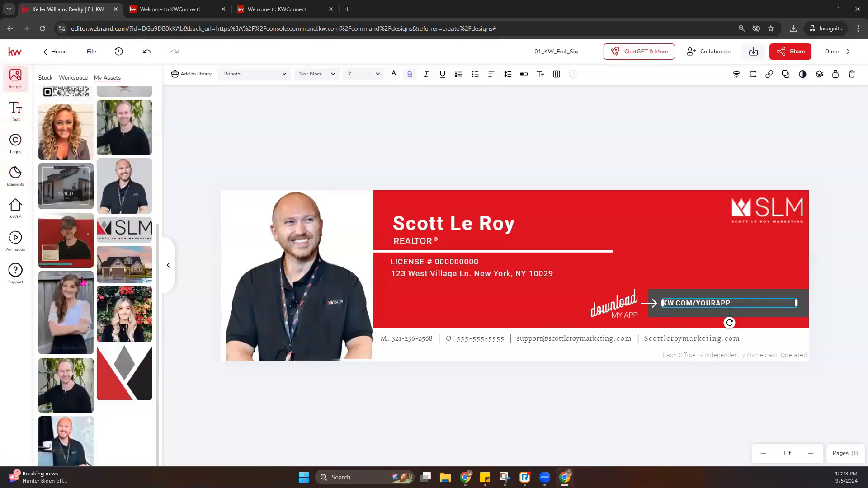
scroll(68, 312, "up", 5)
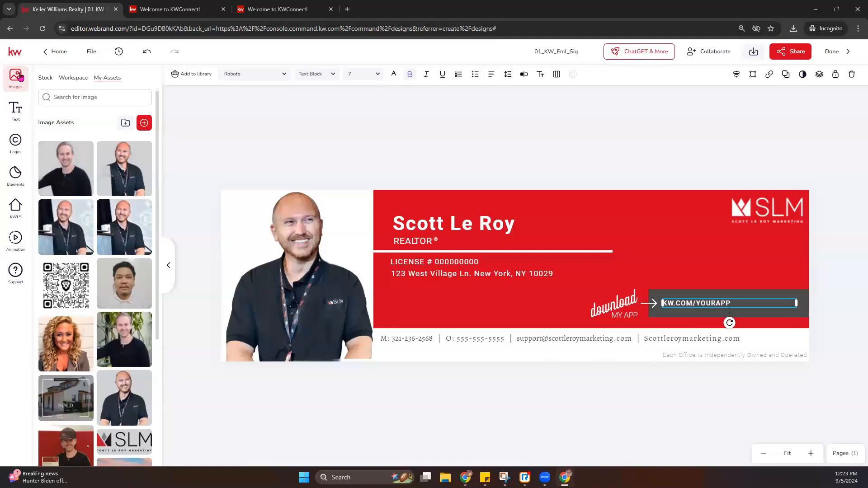
left_click(15, 109)
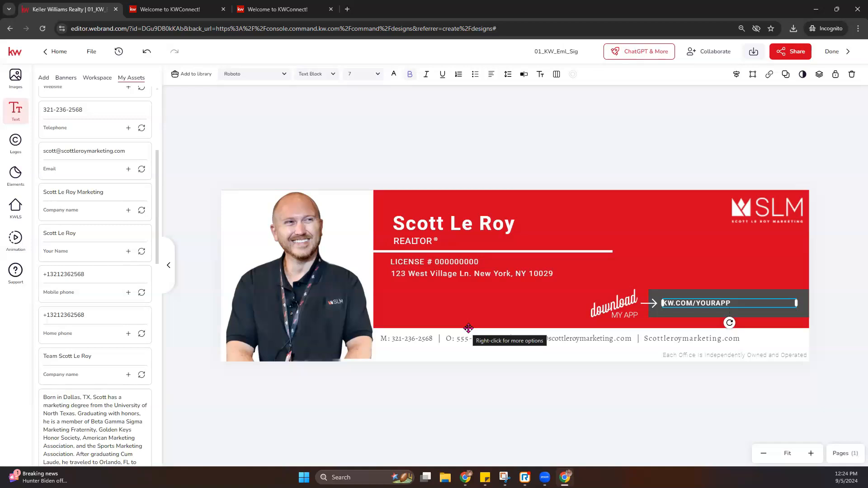
left_click(754, 53)
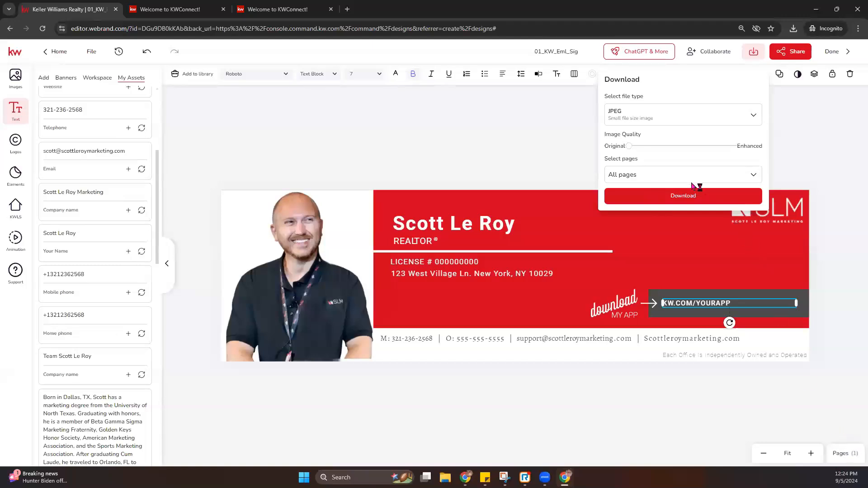
- Save the signature to Downloads as 01_KW_Eml_Sig.jpeg and bring the Gmail window onscreen
left_click(691, 202)
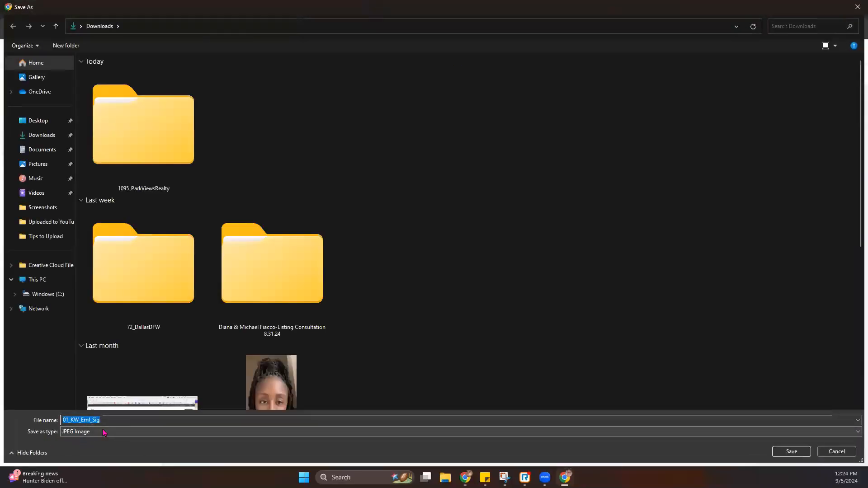
key("Return")
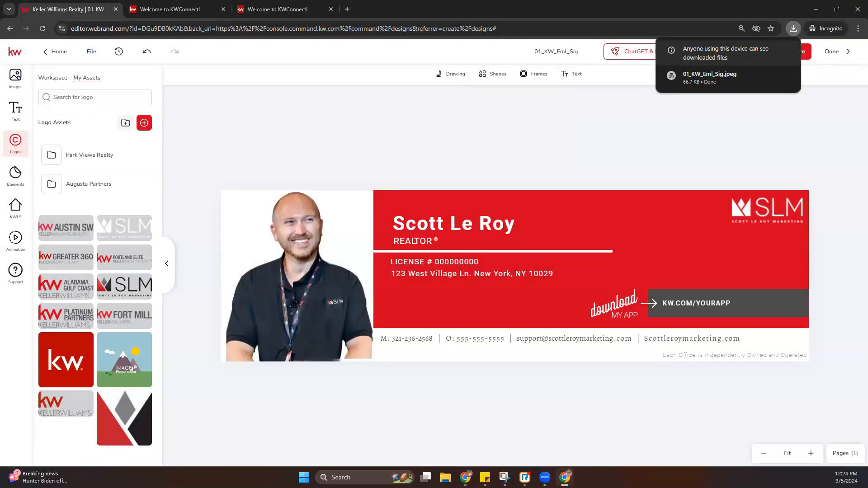
key("alt+Tab")
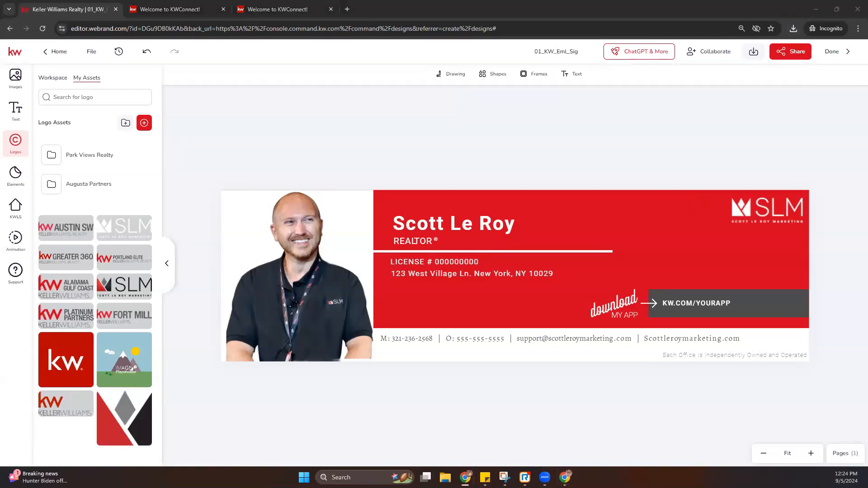
left_click_drag(1, 23, 385, 35)
- Maximize the Gmail window and load imgur.com in a new tab
left_click(807, 39)
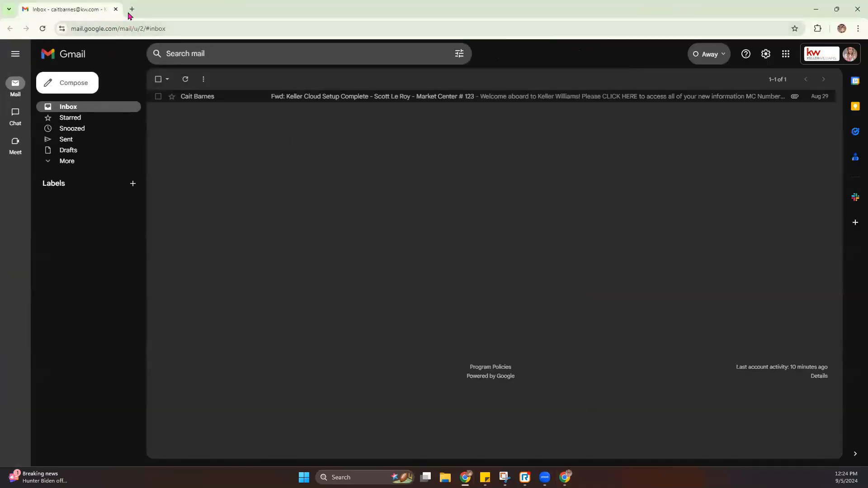
left_click(130, 13)
type("imgu")
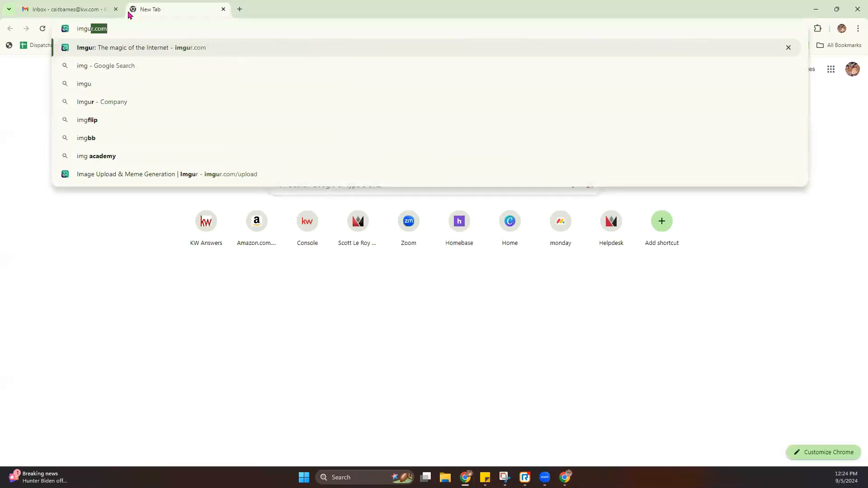
key("Return")
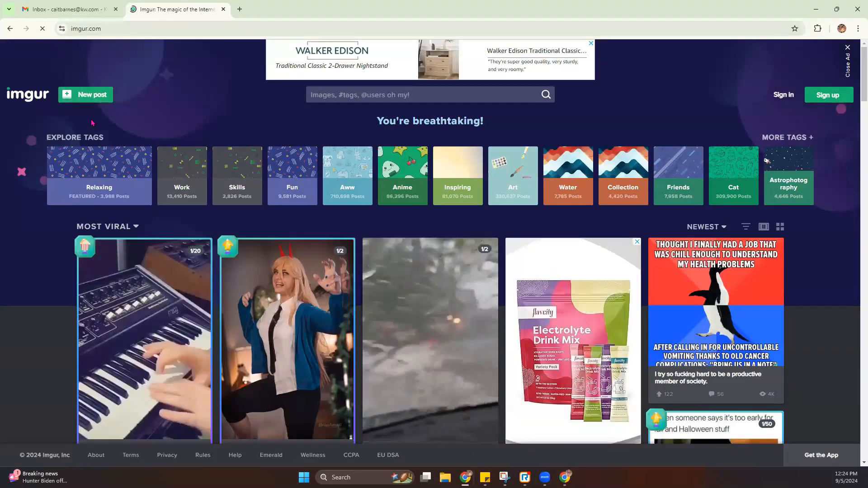
- Upload the 01_KW_Eml_Sig image as a new Imgur post
left_click(84, 101)
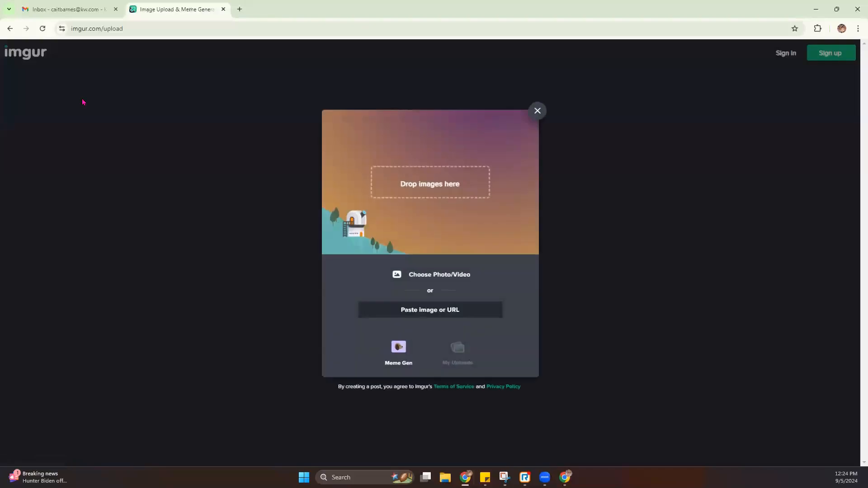
double_click(638, 7)
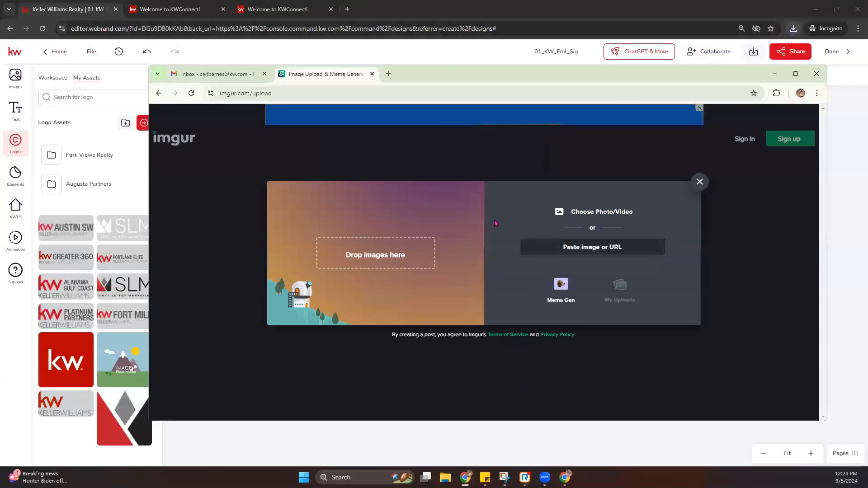
left_click(605, 212)
double_click(130, 166)
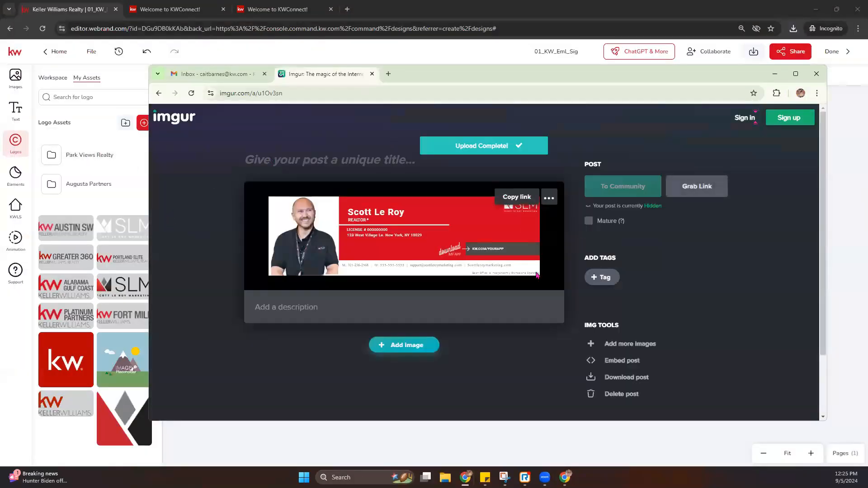
- Open the uploaded image on its own and copy its direct image address
right_click(436, 229)
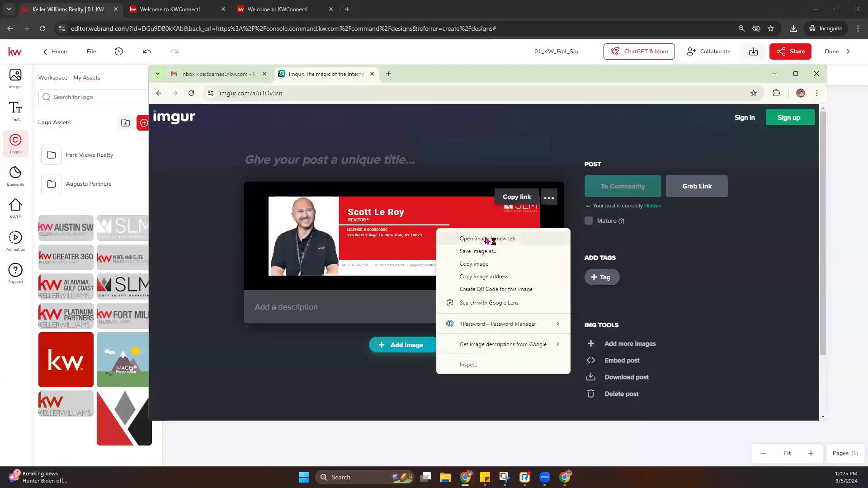
left_click(486, 240)
left_click(422, 73)
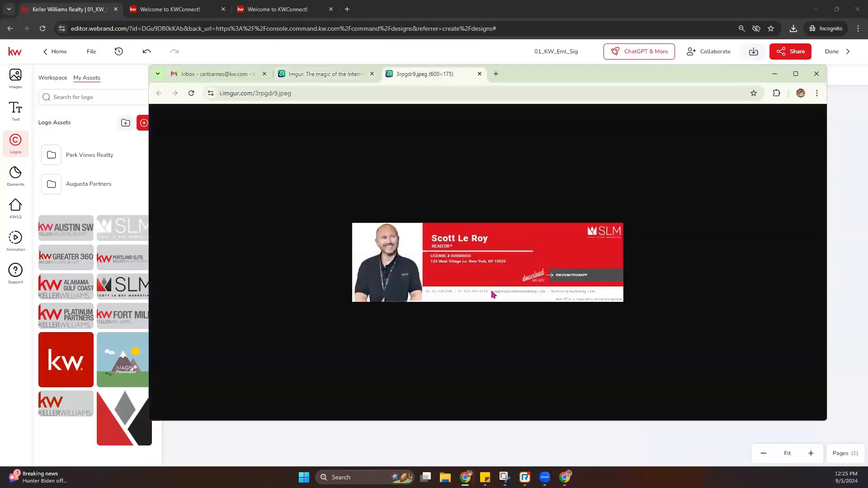
right_click(483, 268)
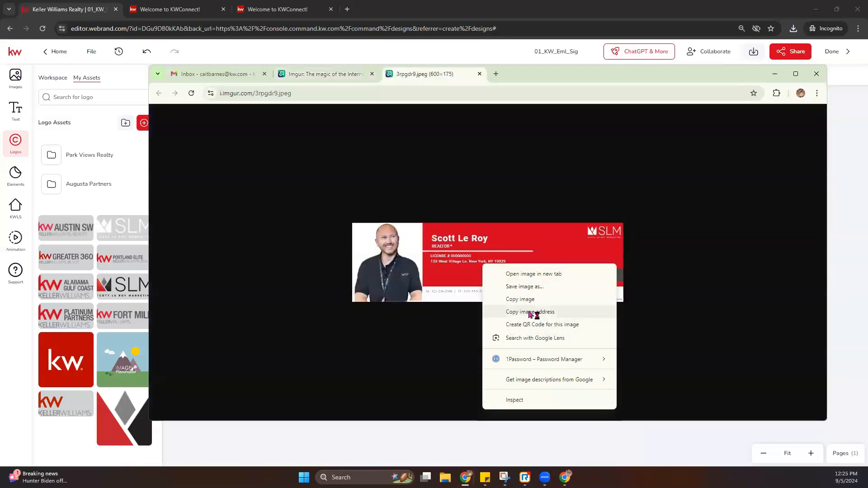
left_click(545, 314)
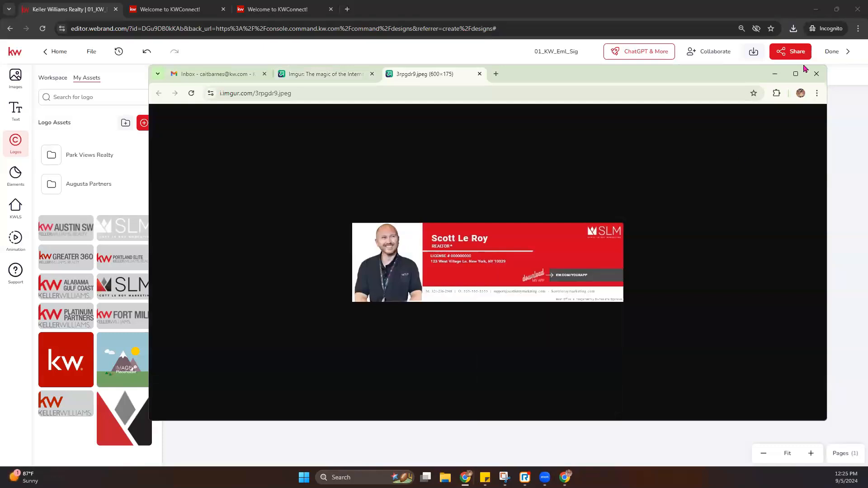
left_click(795, 75)
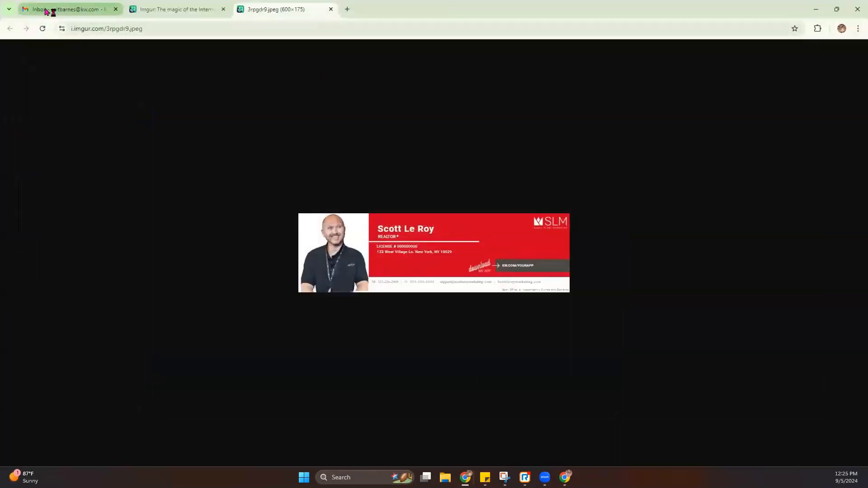
- Open Gmail's full settings and scroll to the Signature section
left_click(58, 11)
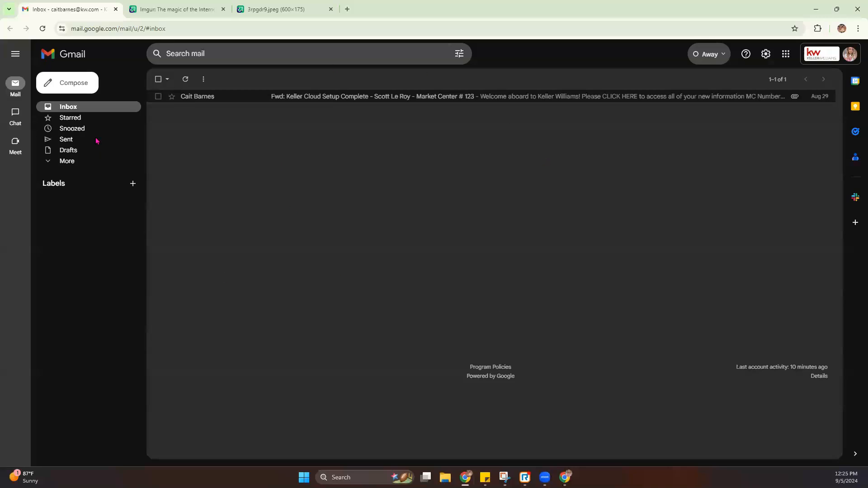
left_click(771, 57)
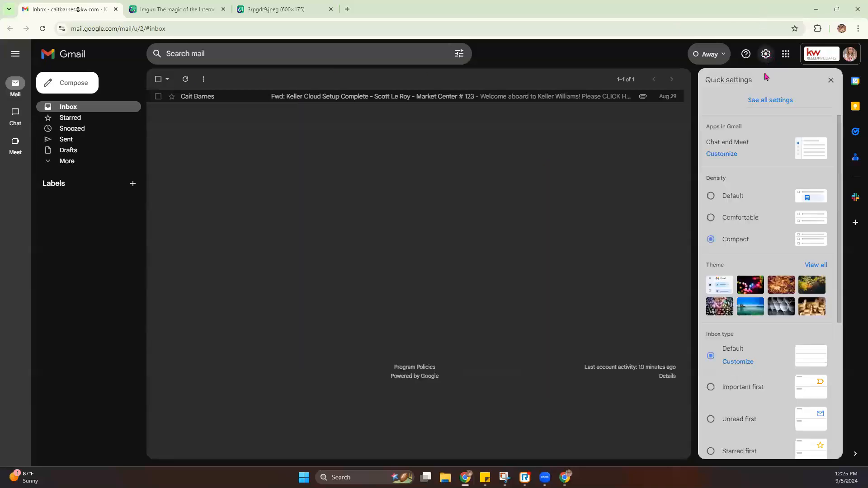
left_click(774, 103)
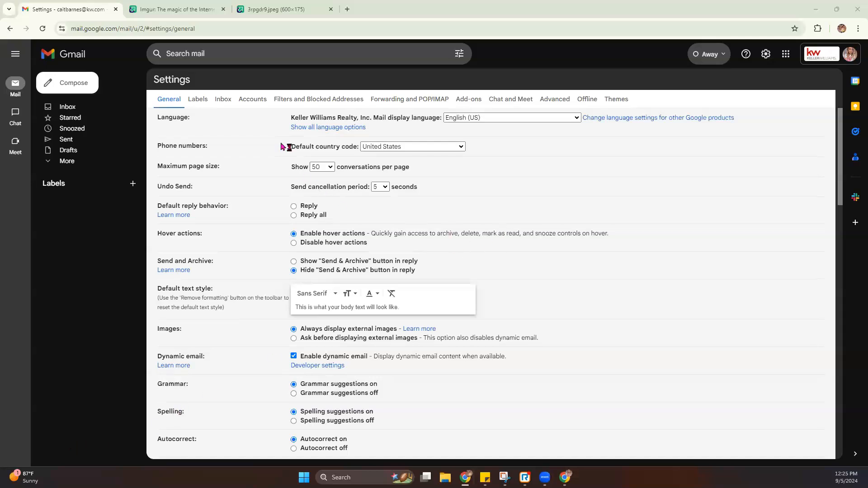
scroll(285, 158, "down", 3)
scroll(285, 158, "down", 12)
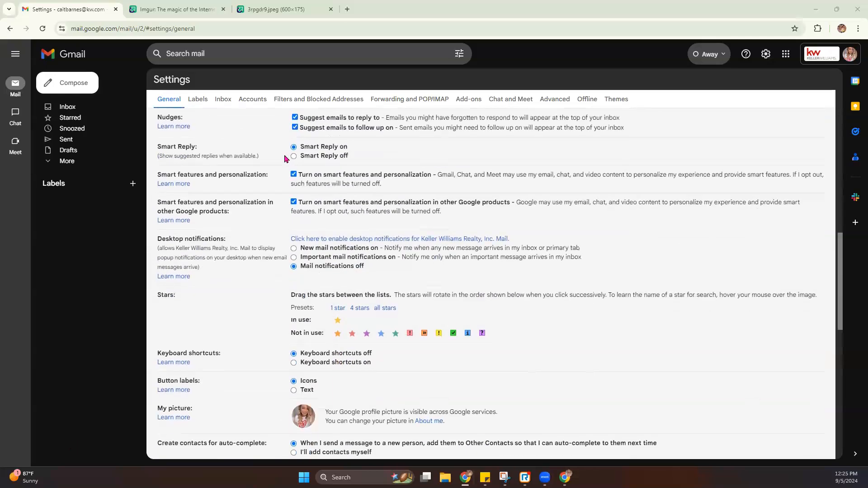
left_click_drag(160, 244, 216, 249)
left_click(234, 313)
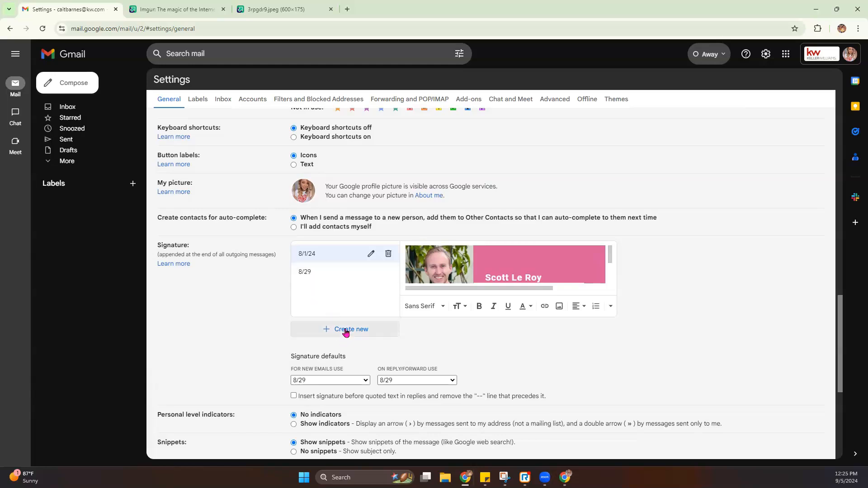
- Compare the 8/29 and 8/1/24 signatures, then delete the 8/29 one
left_click(318, 274)
left_click(327, 256)
left_click(334, 274)
left_click(389, 272)
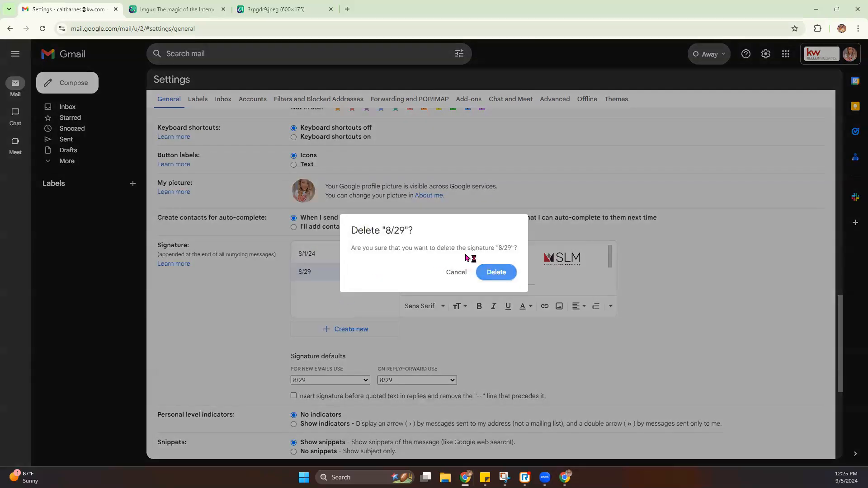
left_click(497, 272)
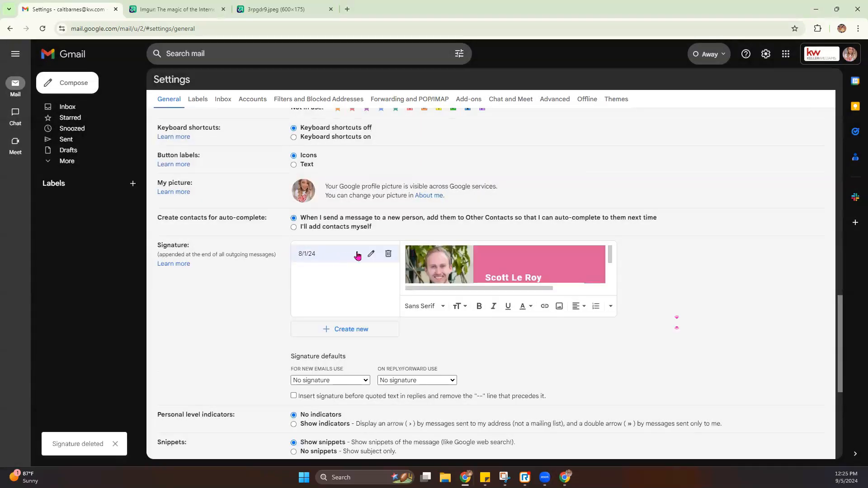
- Create a new signature named 9/5
left_click(363, 324)
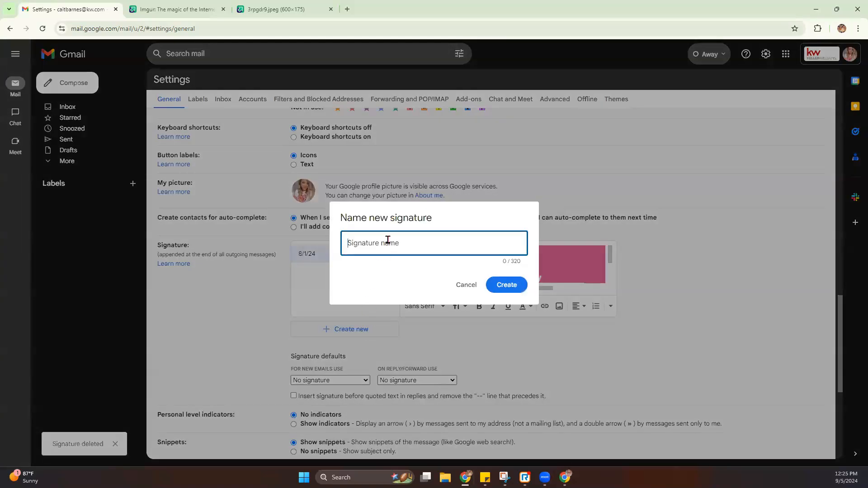
type("9/5")
left_click(505, 285)
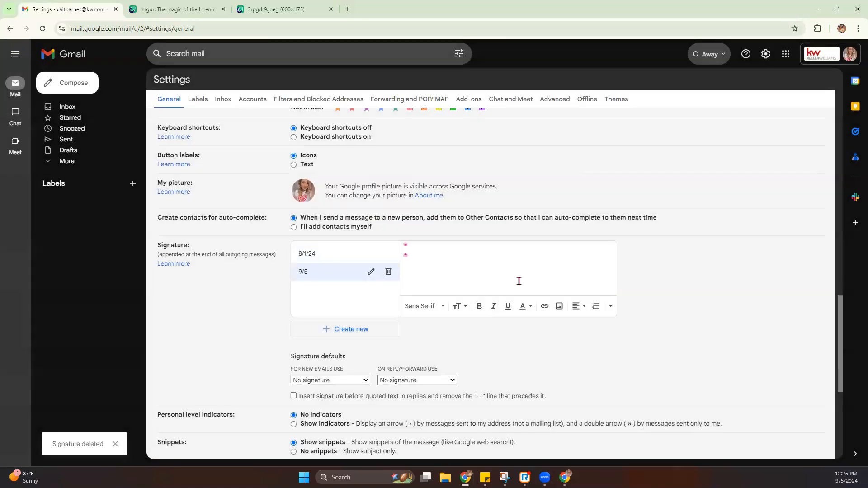
- Insert the banner image into the 9/5 signature from the pasted Imgur URL
left_click(559, 308)
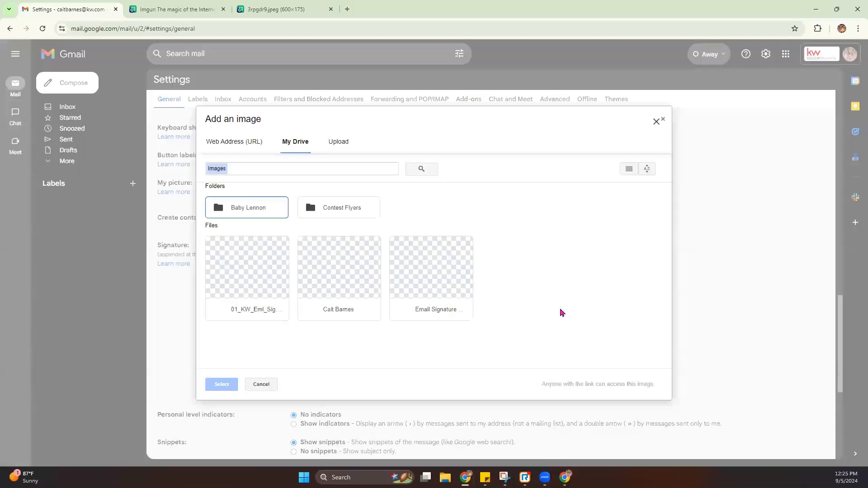
left_click(250, 142)
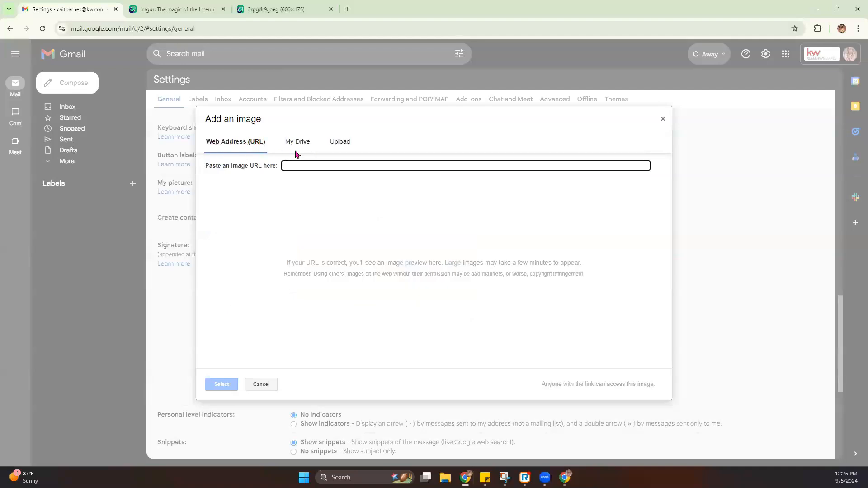
key("ctrl+v")
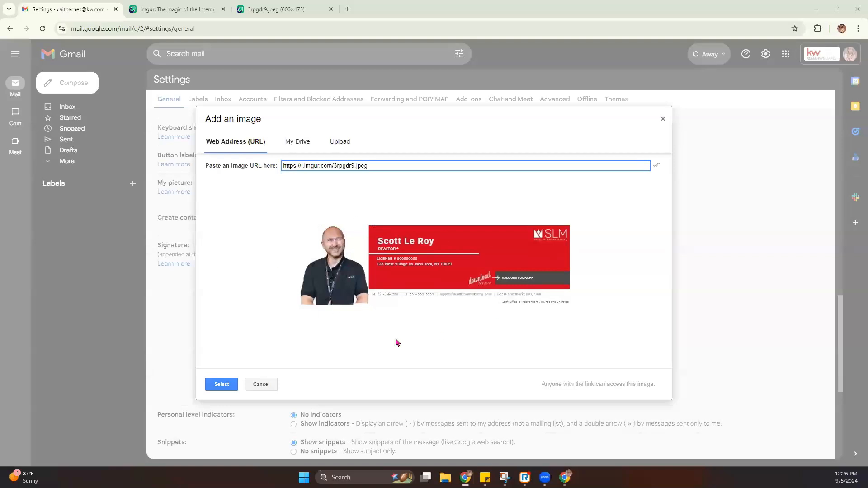
left_click(221, 385)
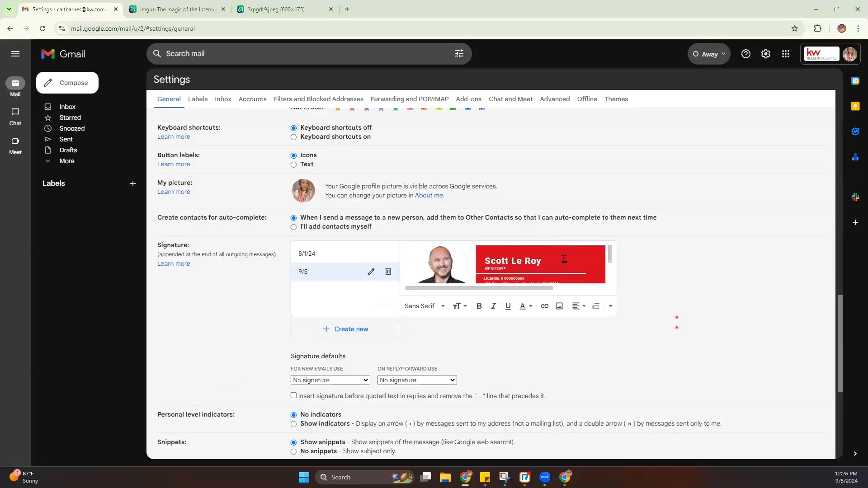
- Try small and large sizes for the signature image, then keep it at original size
left_click(564, 259)
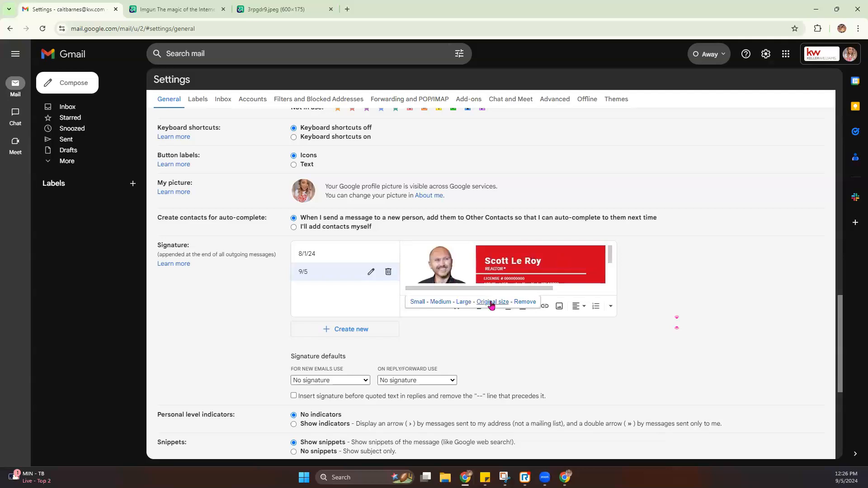
left_click(464, 302)
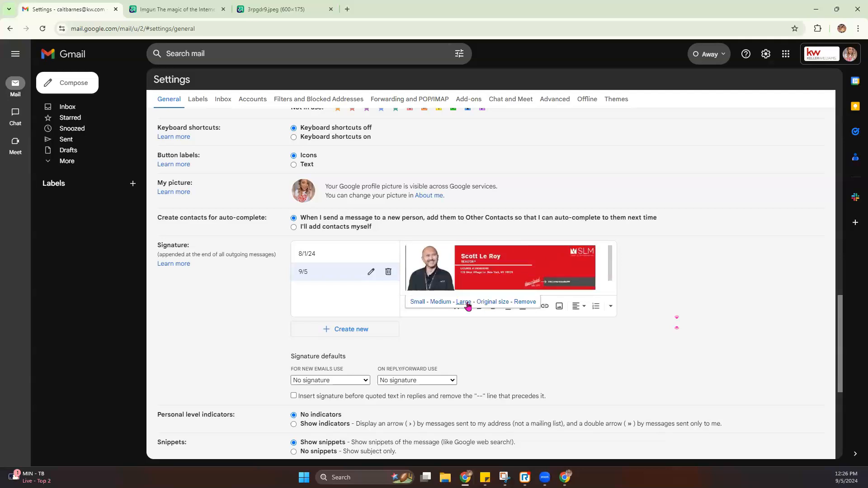
left_click(441, 302)
left_click(464, 303)
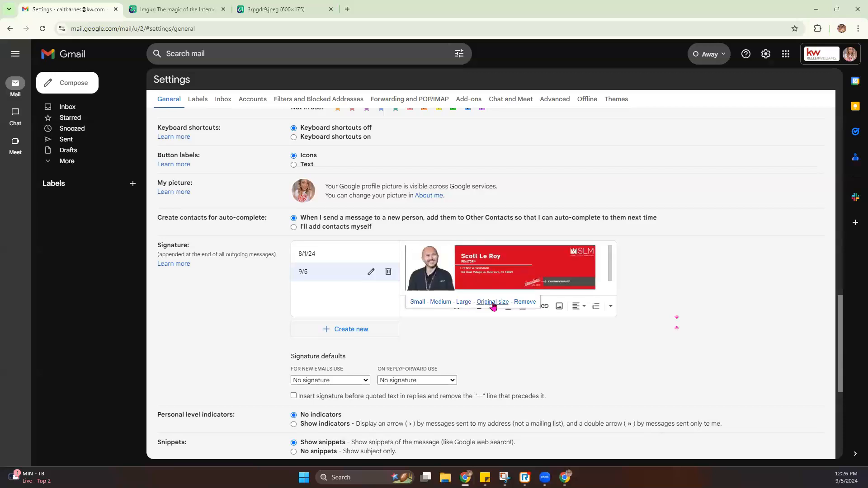
left_click(494, 303)
- Set 9/5 as the default signature for new emails and replies/forwards, and save
scroll(498, 257, "down", 2)
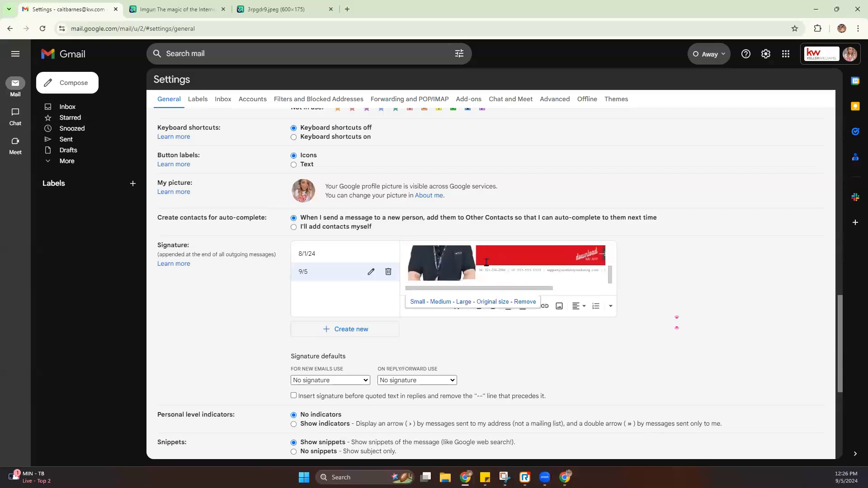
scroll(528, 254, "down", 1)
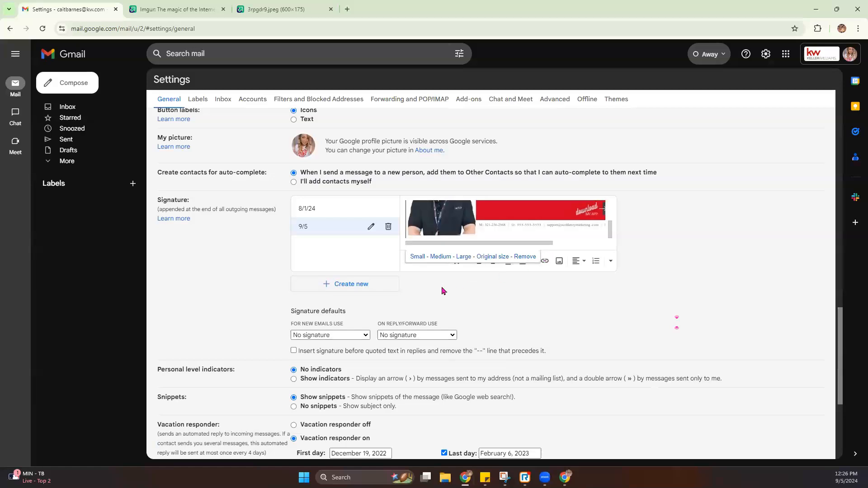
scroll(443, 291, "up", 3)
scroll(346, 377, "down", 3)
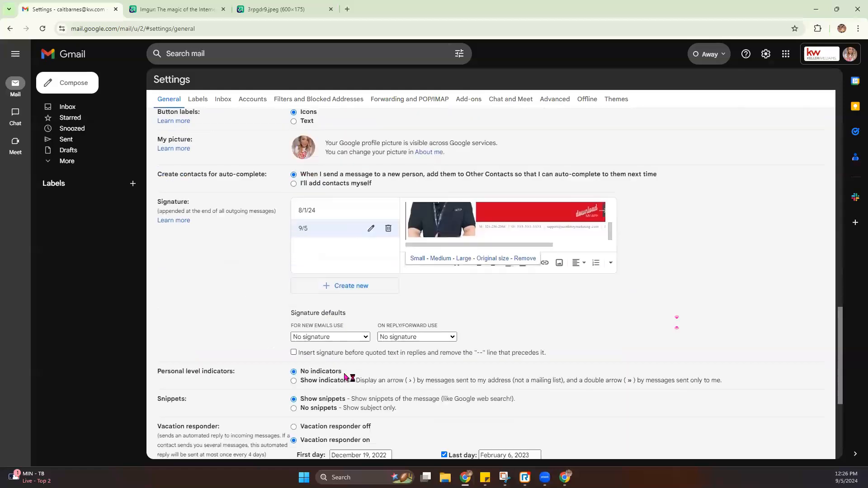
scroll(346, 377, "down", 1)
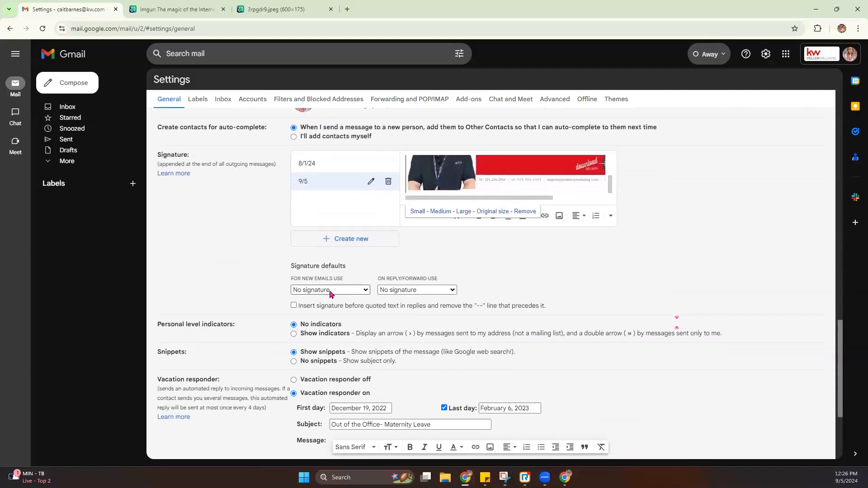
left_click(316, 292)
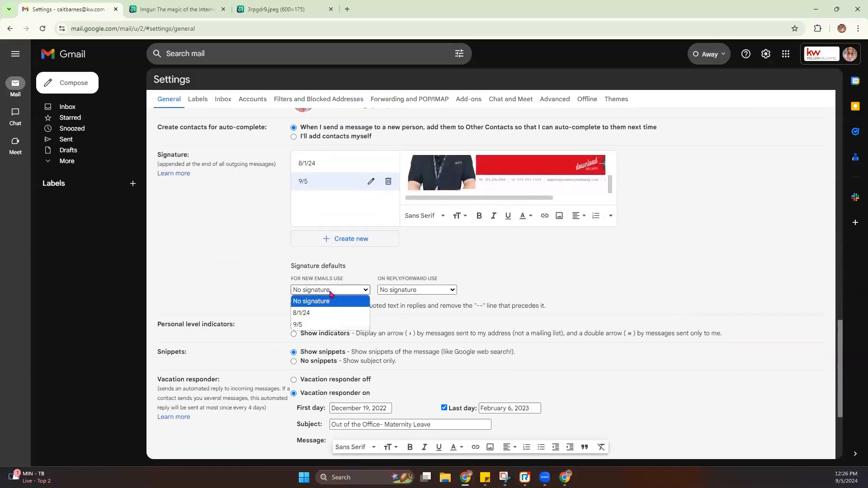
left_click(306, 326)
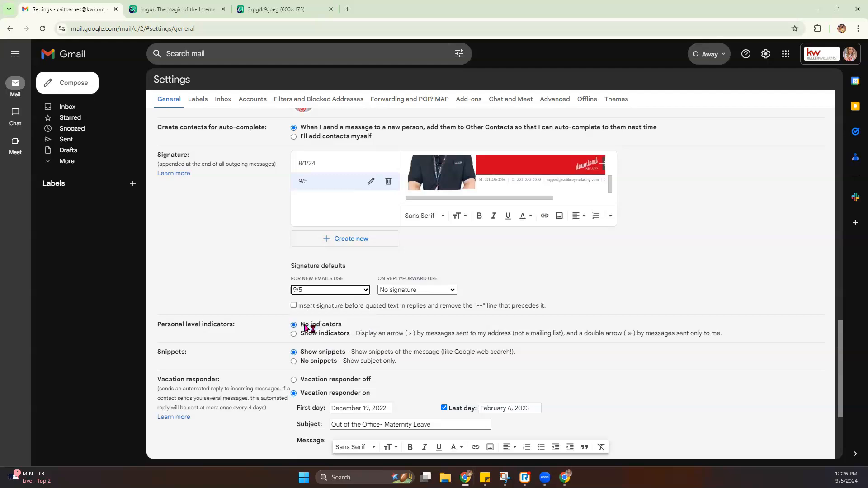
left_click(422, 291)
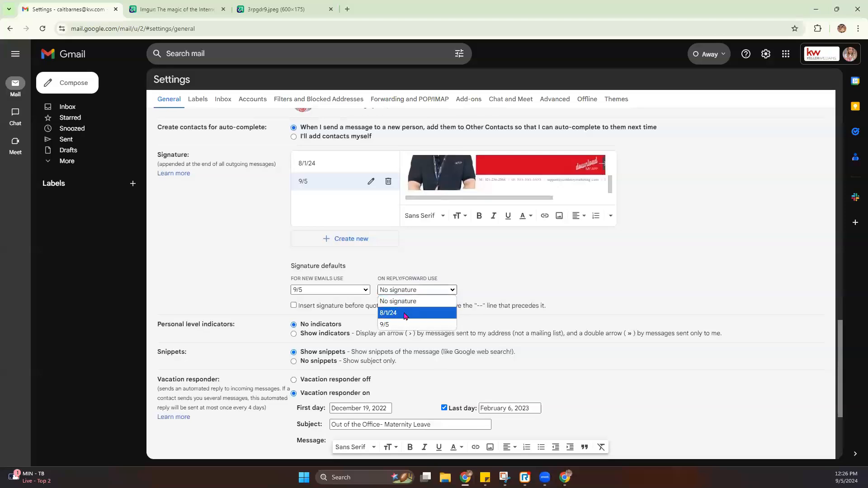
left_click(395, 325)
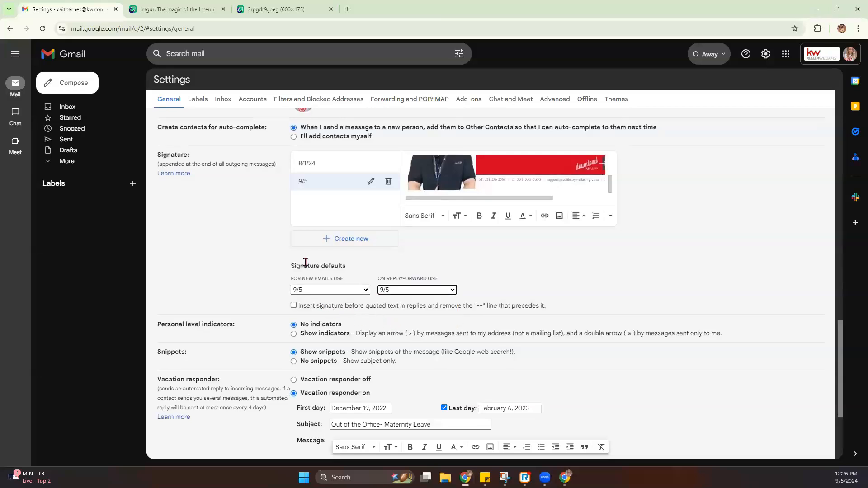
scroll(493, 333, "down", 3)
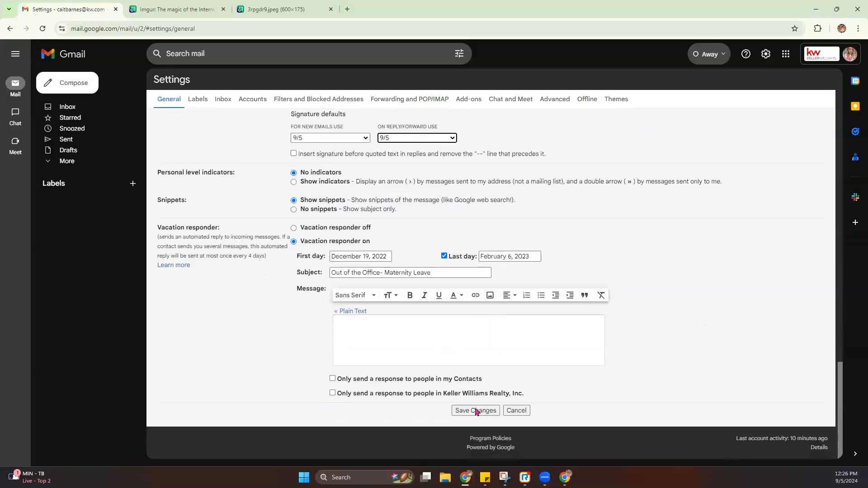
left_click(478, 413)
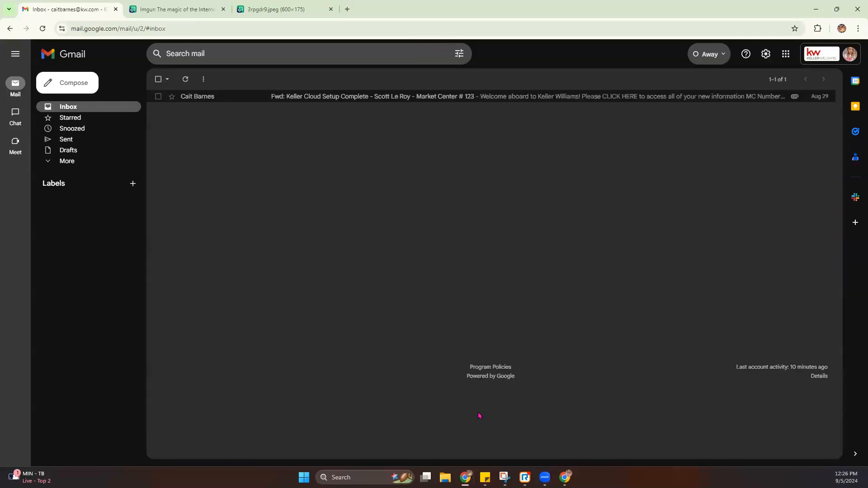
- Preview the signature in a discarded test message, then reset both defaults to No signature and save
left_click(69, 82)
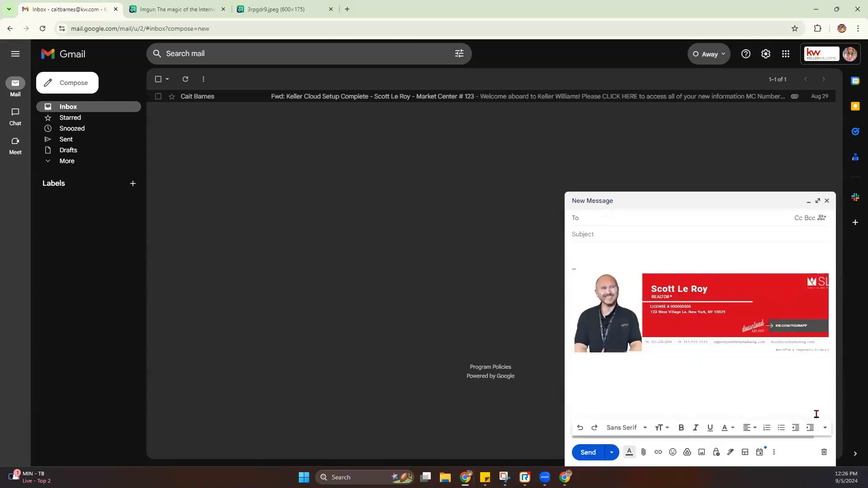
left_click(824, 454)
left_click(766, 54)
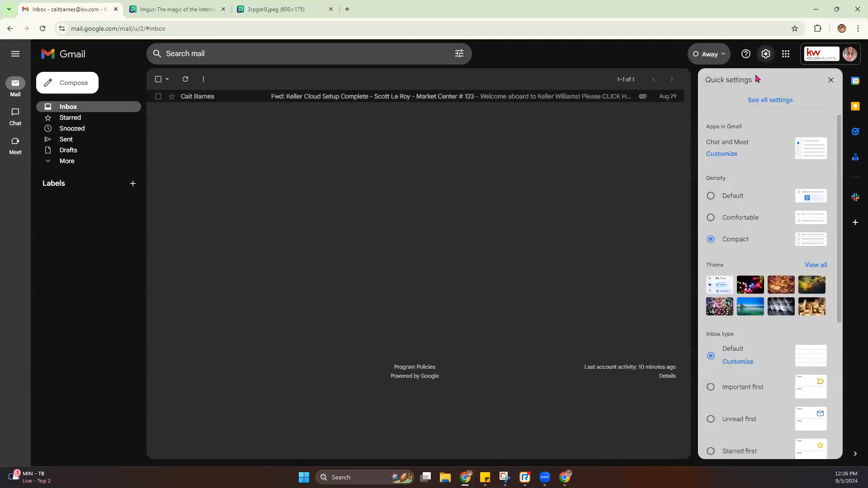
left_click(756, 104)
scroll(284, 238, "down", 20)
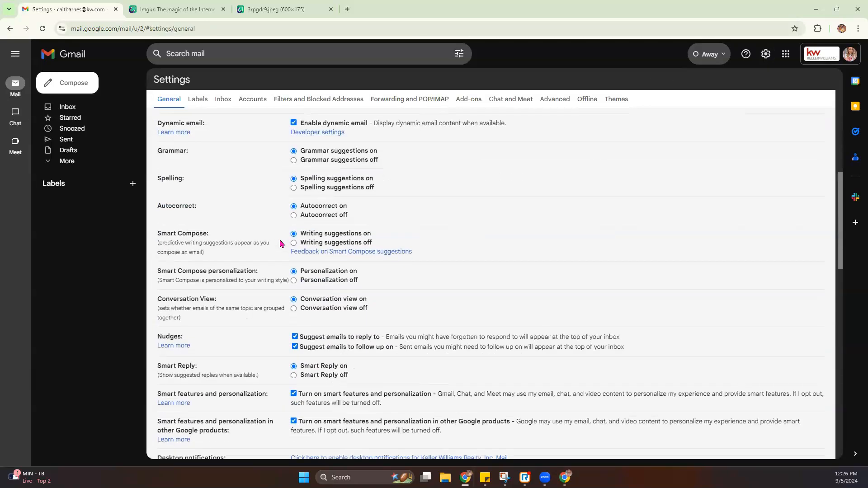
left_click(357, 203)
left_click(311, 211)
left_click(393, 200)
scroll(344, 339, "down", 3)
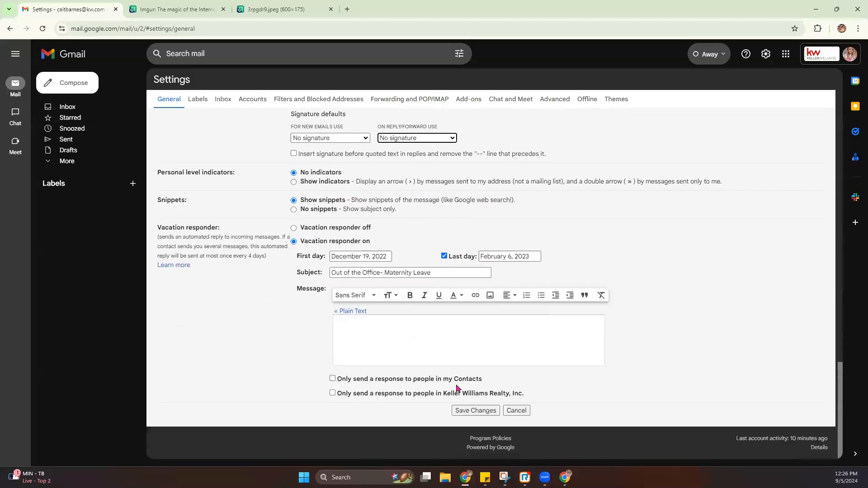
left_click(463, 410)
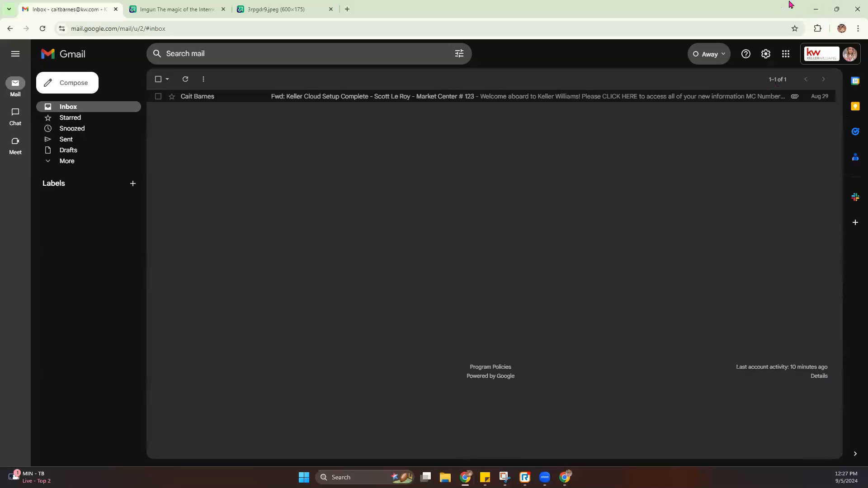
- In KW Connect, go to Resources > Marketing and open Logos and Branding in a new tab
left_click(815, 10)
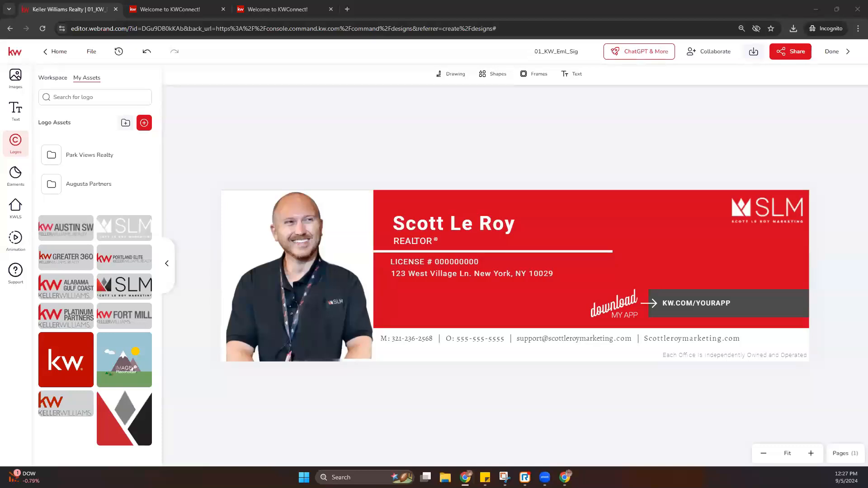
left_click(312, 9)
scroll(337, 157, "up", 10)
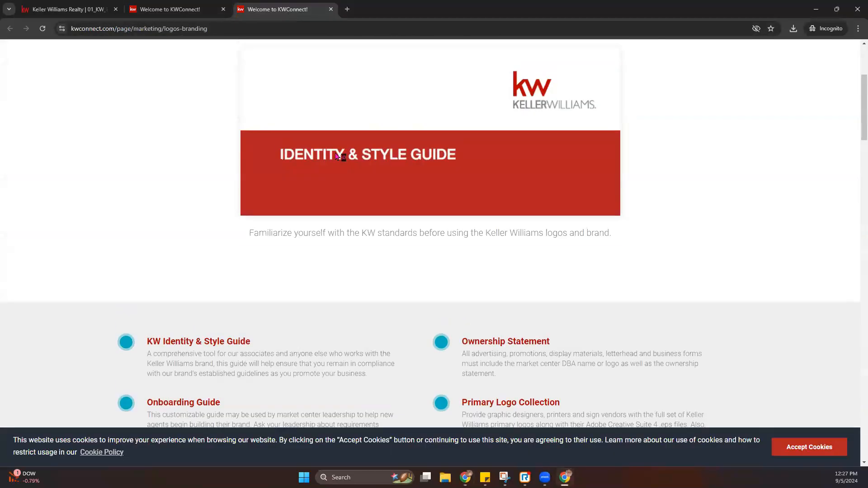
mouse_move(329, 60)
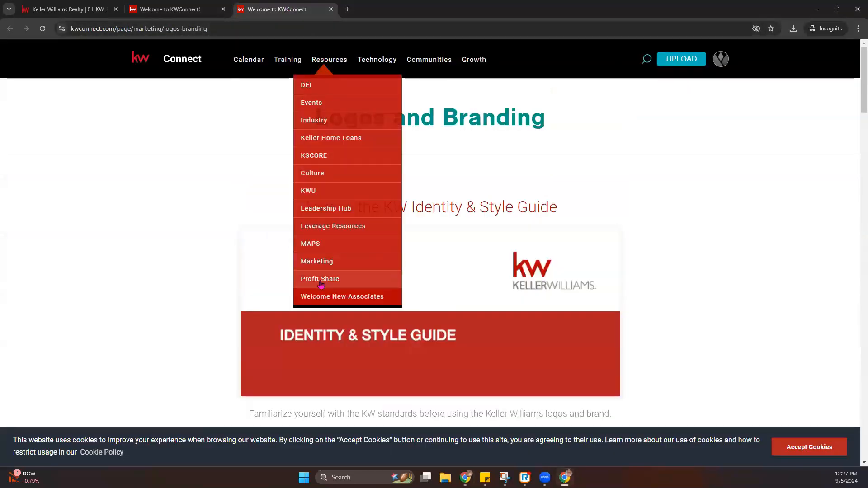
left_click(317, 262)
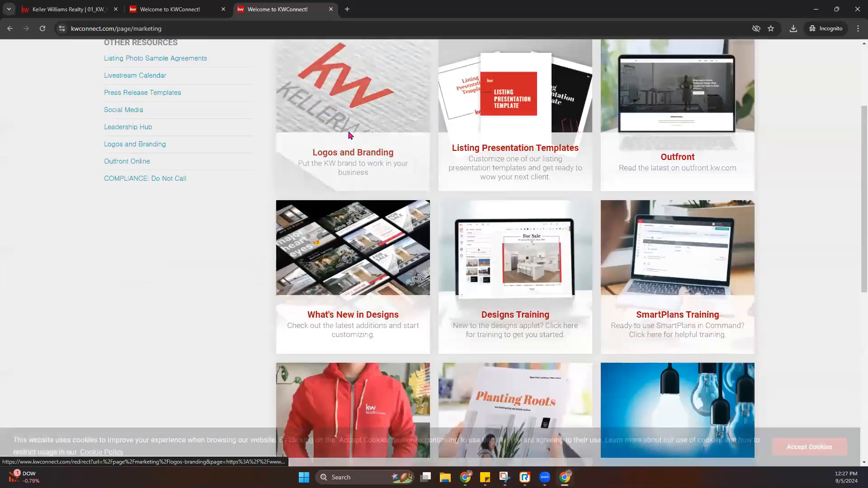
left_click(351, 137)
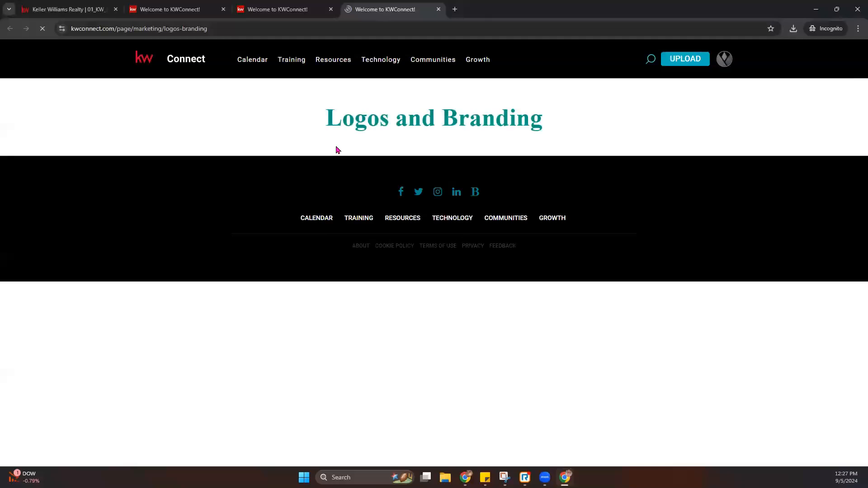
scroll(324, 186, "down", 5)
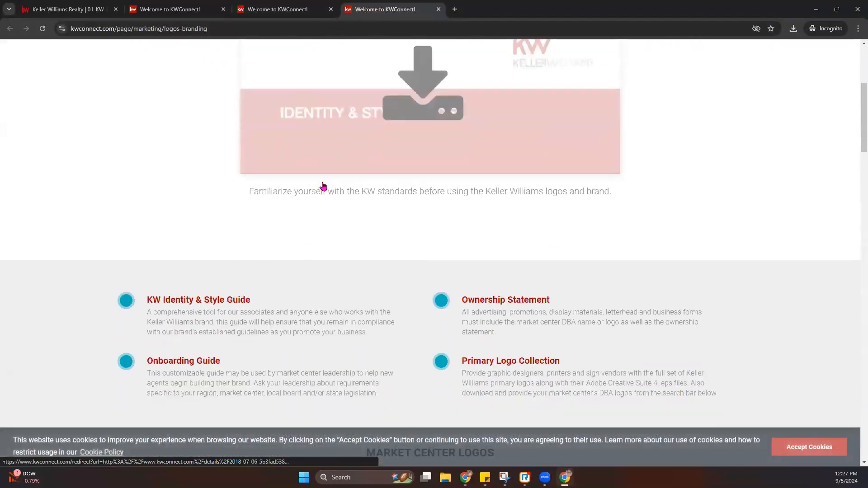
scroll(325, 152, "up", 4)
scroll(323, 152, "up", 4)
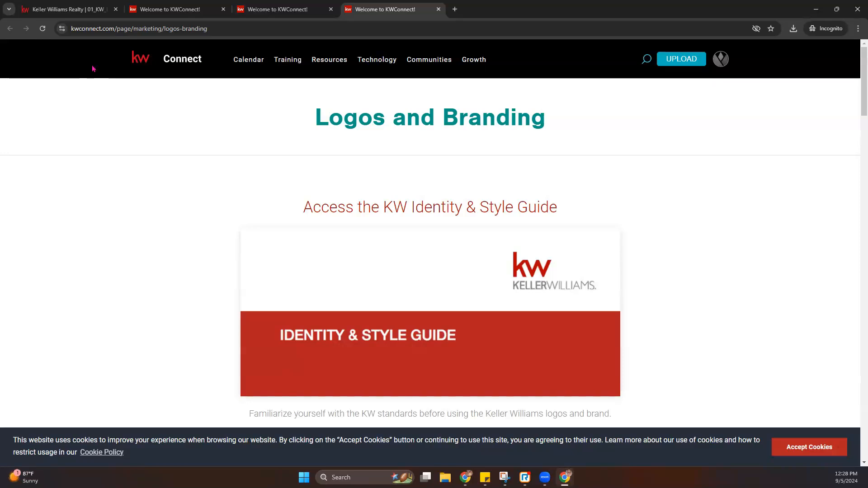
left_click(79, 13)
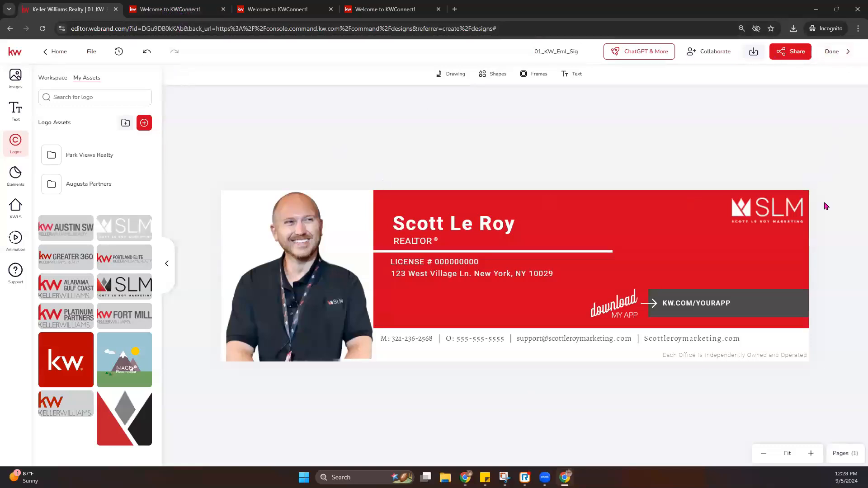
- Exit to the Designs list, reopen 01_KW_Eml_Sig and select its red banner
left_click(836, 58)
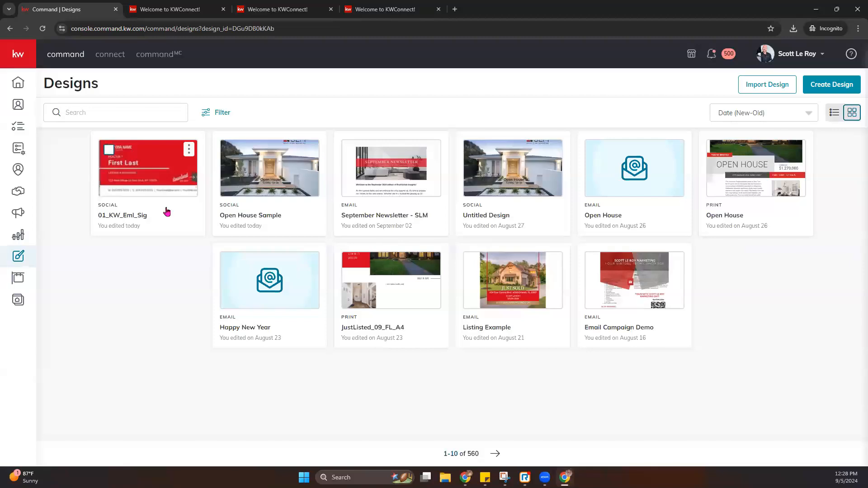
left_click(162, 187)
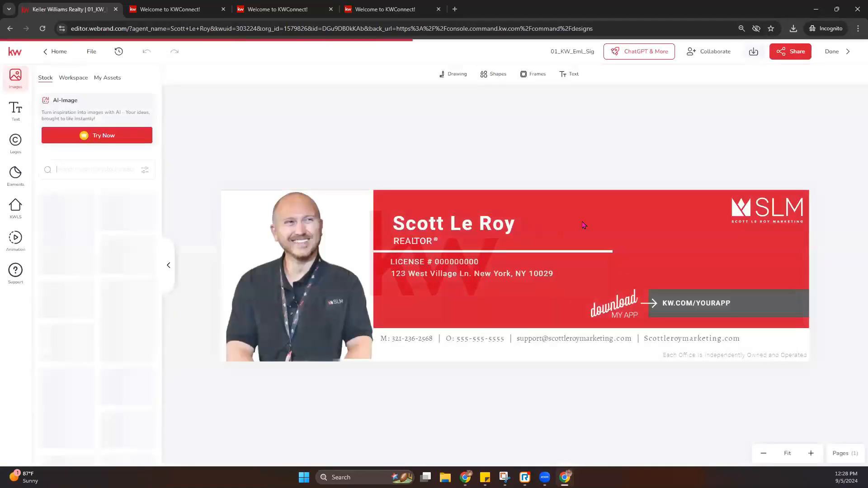
left_click(653, 209)
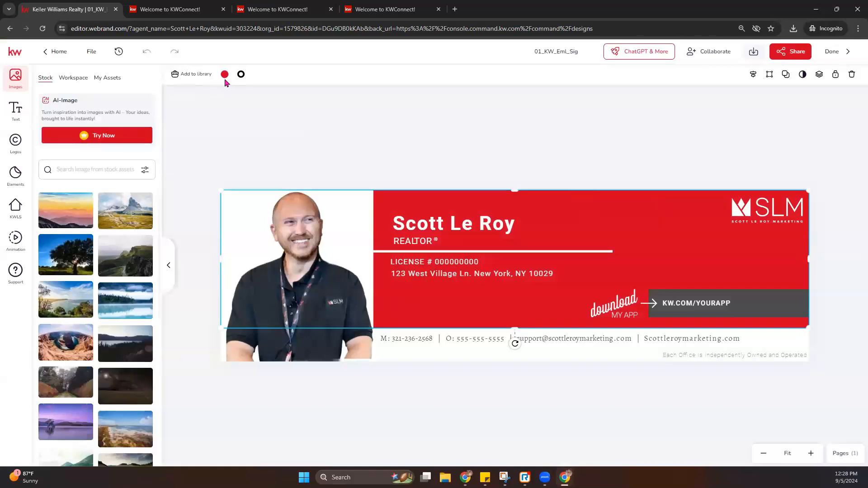
- Try blue and yellow fills on the banner, settling on green
left_click(225, 75)
left_click(261, 145)
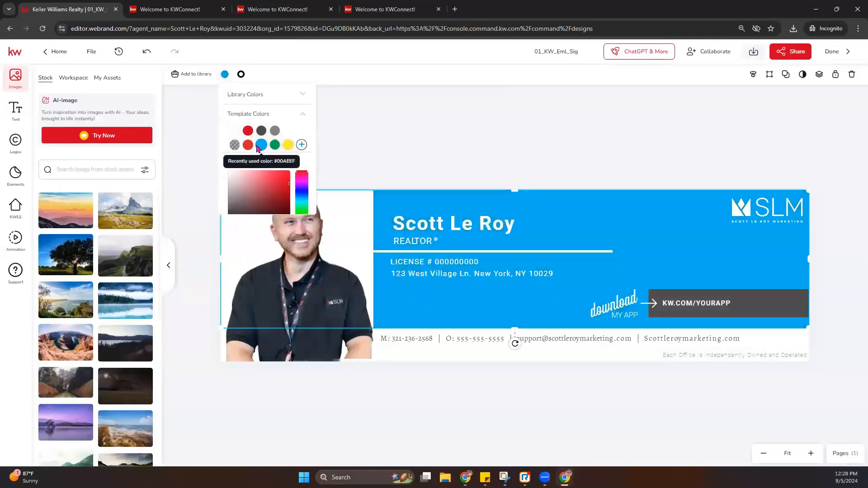
left_click(225, 74)
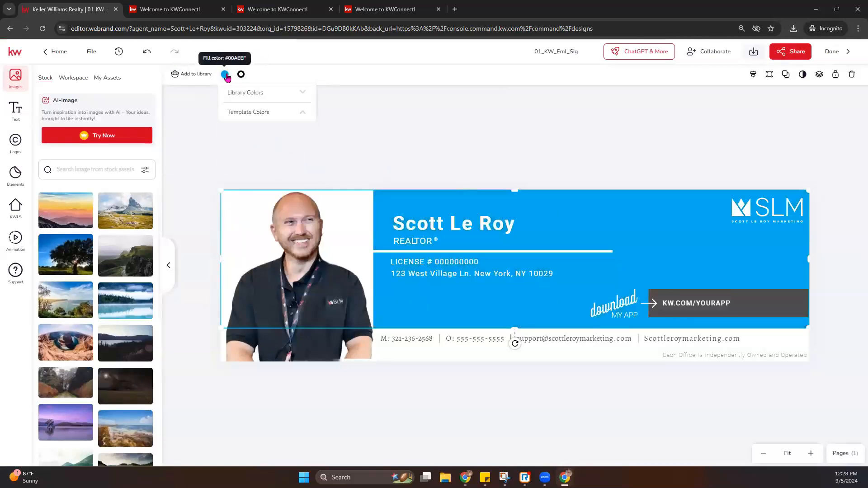
left_click(287, 146)
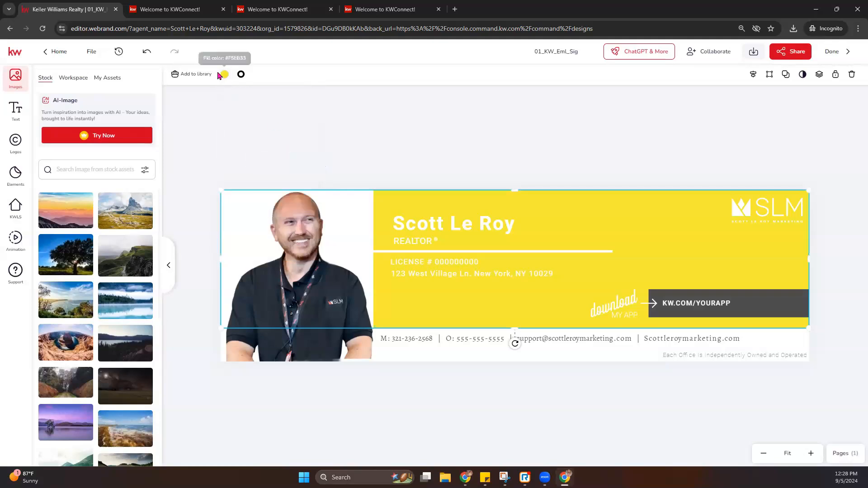
left_click(224, 74)
left_click(275, 145)
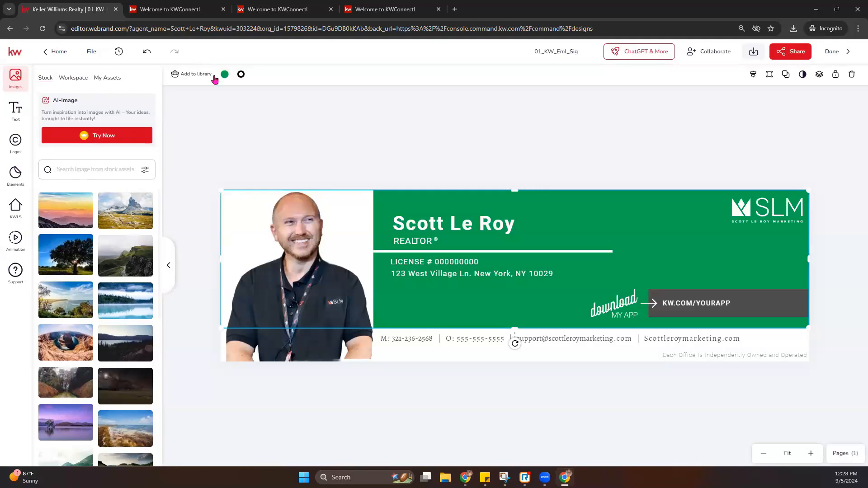
left_click(265, 99)
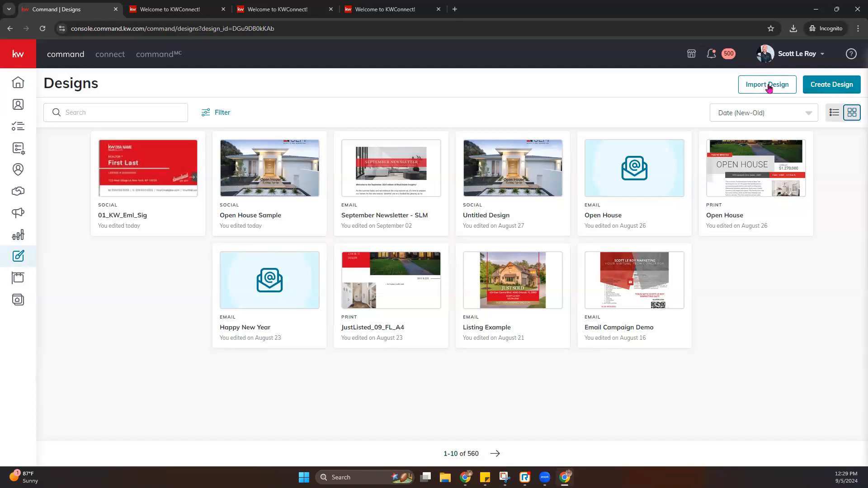
- Create a new design of type Social and continue to its template gallery
left_click(826, 94)
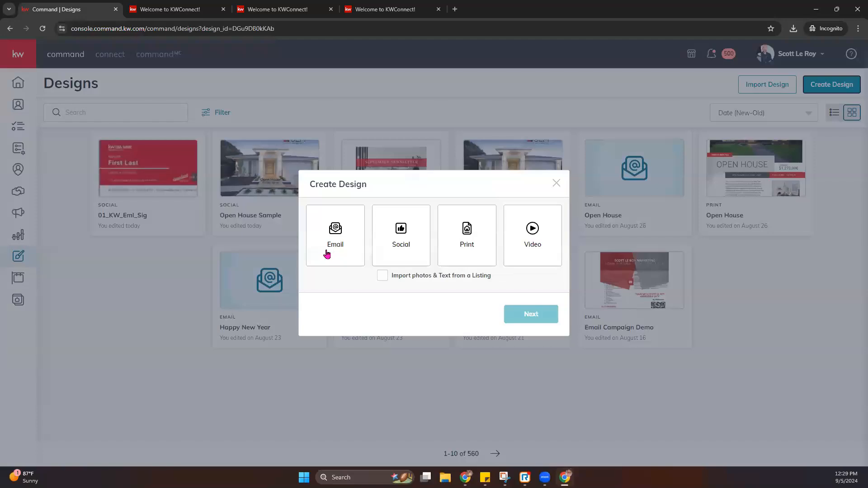
left_click(400, 247)
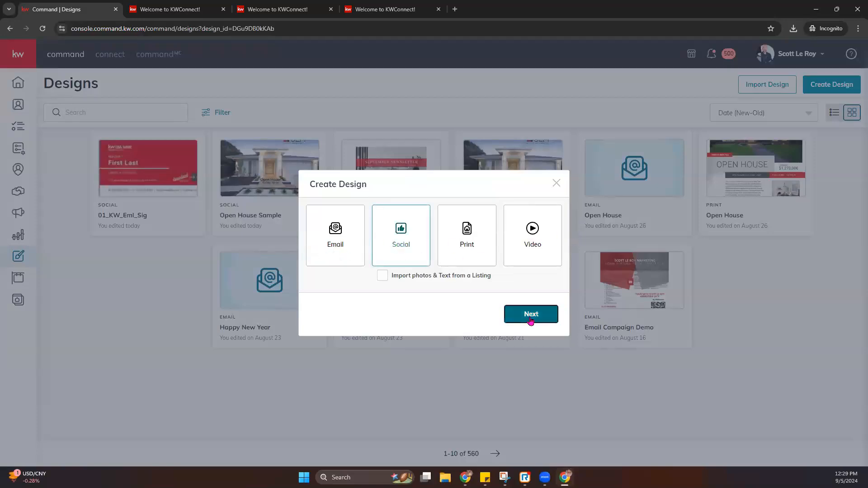
left_click(534, 318)
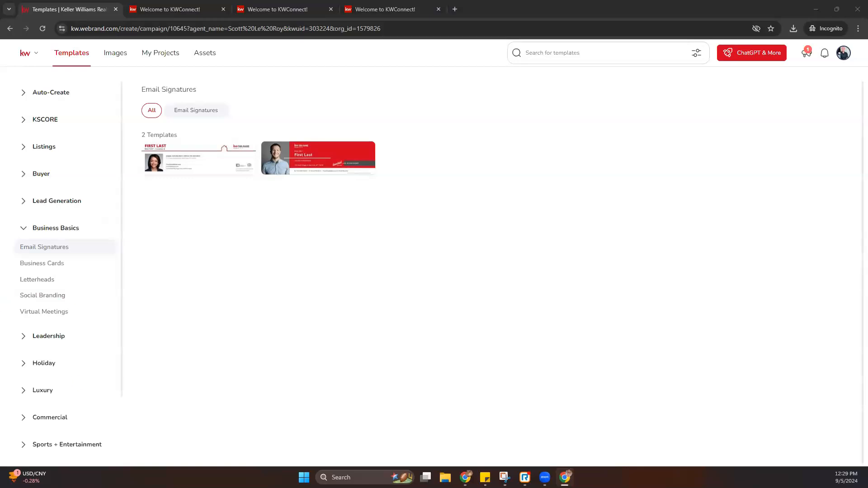
- Collapse Business Basics and open the Open House templates under Listings
left_click(24, 230)
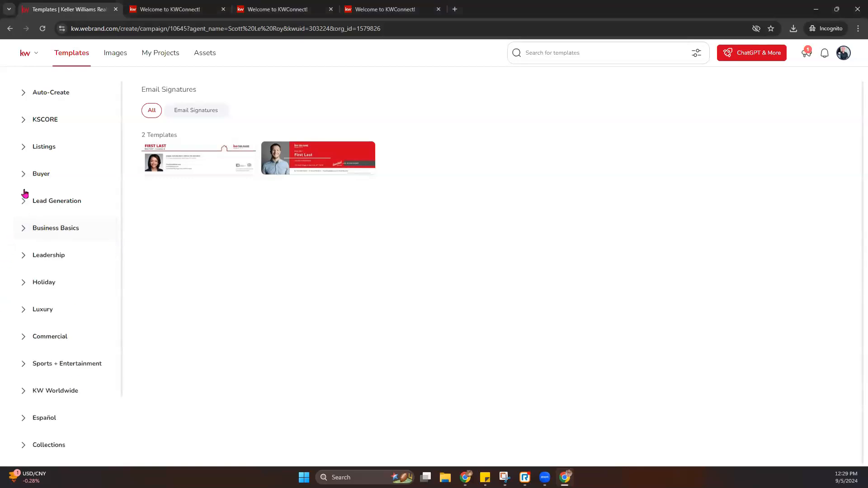
left_click(22, 149)
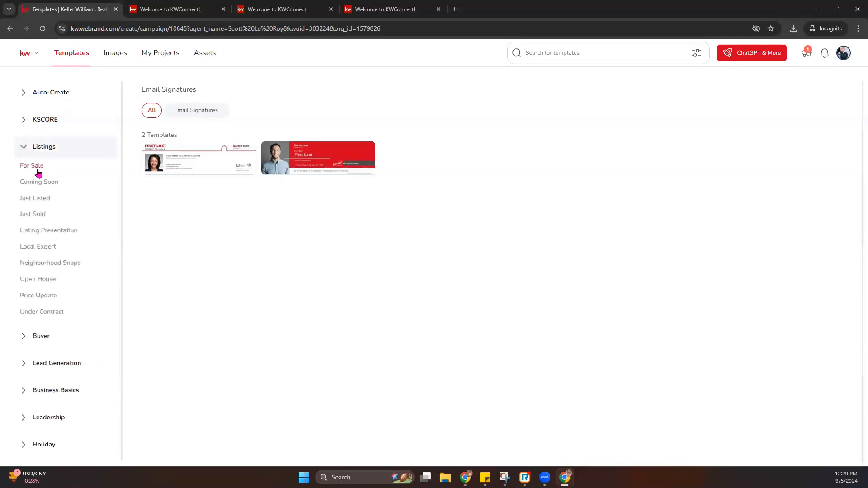
left_click(54, 281)
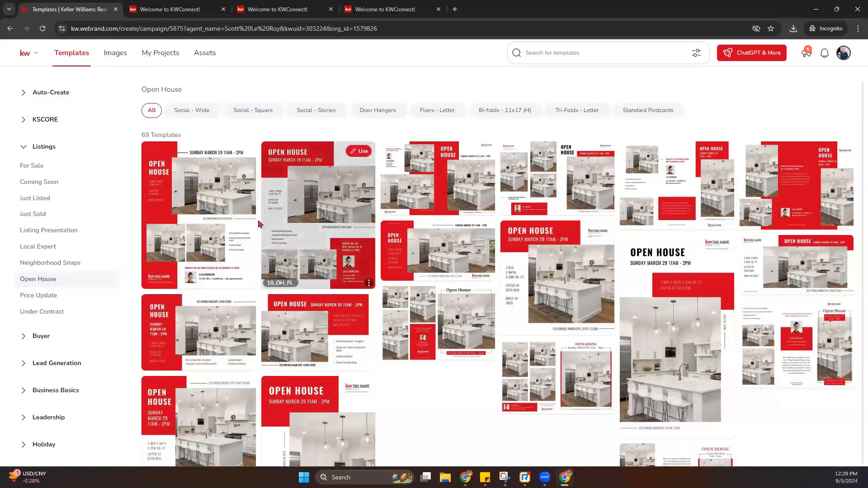
- Browse the September holiday templates, then return to the 69 Open House templates
left_click(41, 445)
scroll(59, 407, "down", 3)
scroll(55, 396, "down", 1)
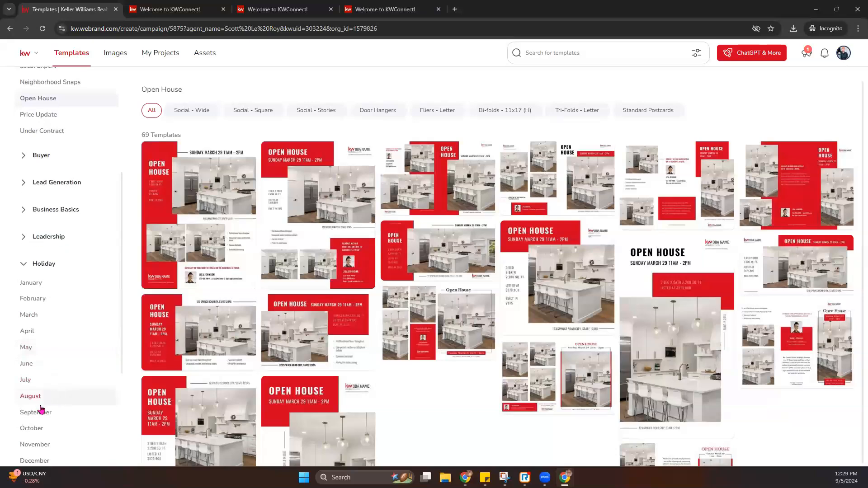
left_click(36, 412)
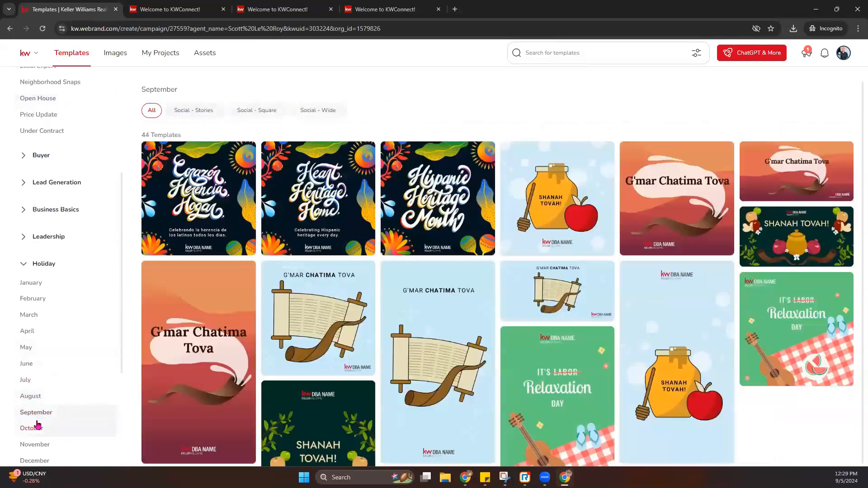
scroll(471, 233, "down", 7)
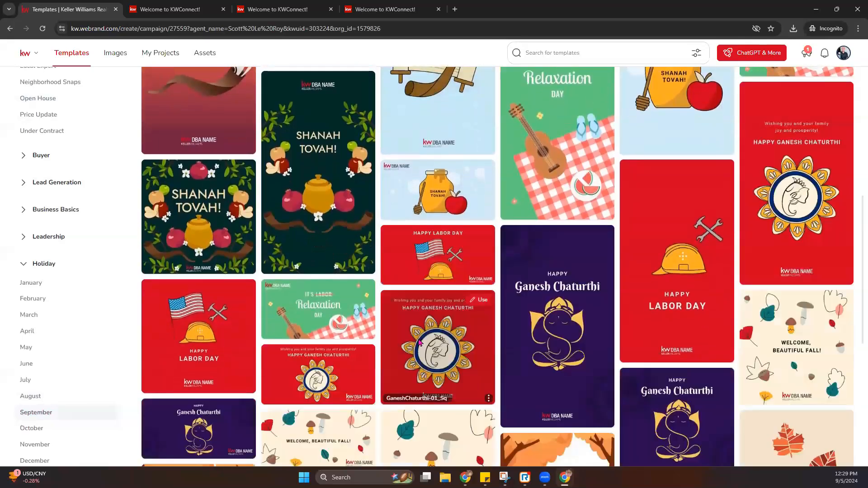
scroll(420, 341, "up", 1)
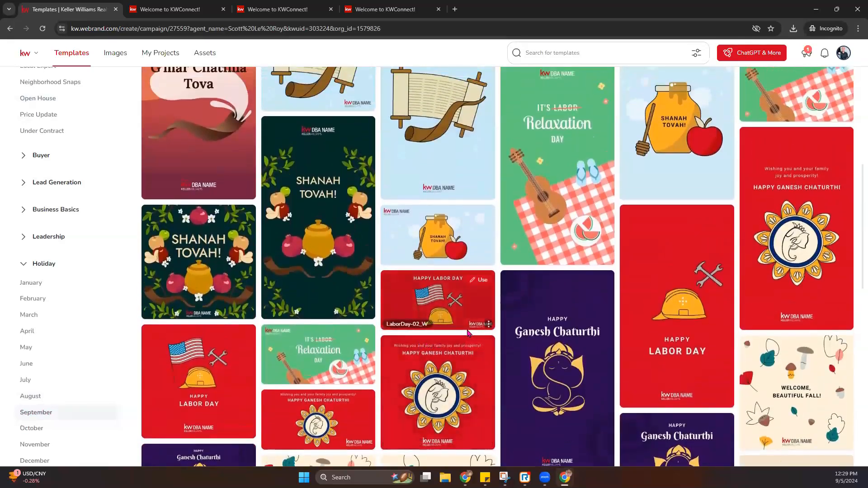
scroll(289, 274, "up", 7)
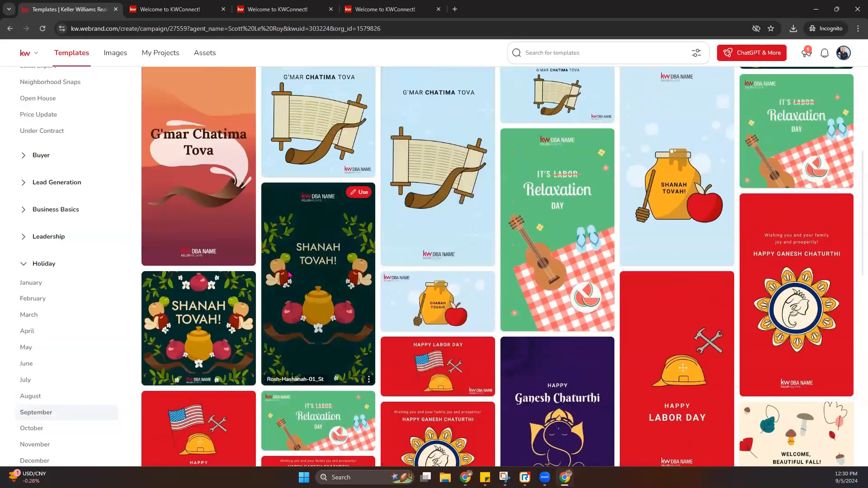
scroll(49, 138, "up", 2)
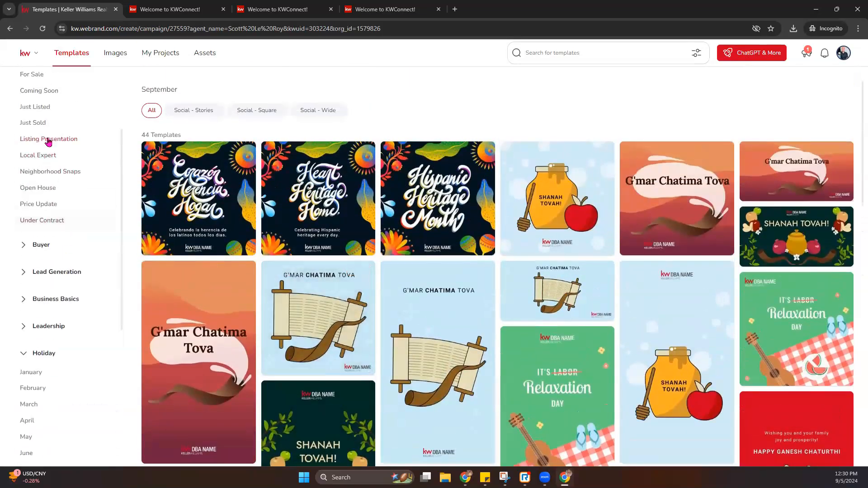
left_click(44, 188)
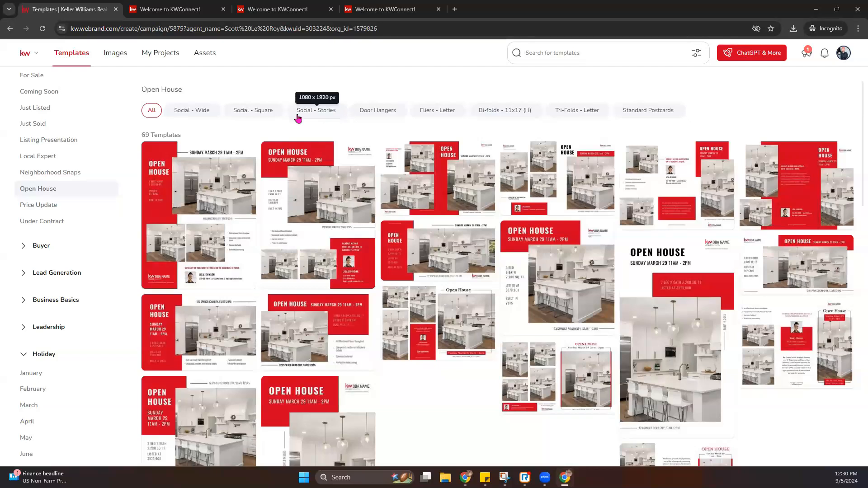
- Filter Open House templates to Social - Square and start a design from 07_OH_IG
left_click(255, 113)
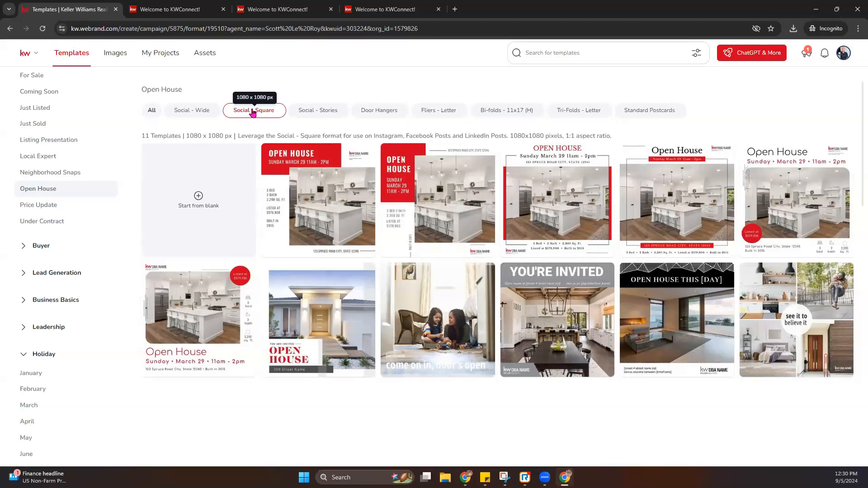
mouse_move(648, 378)
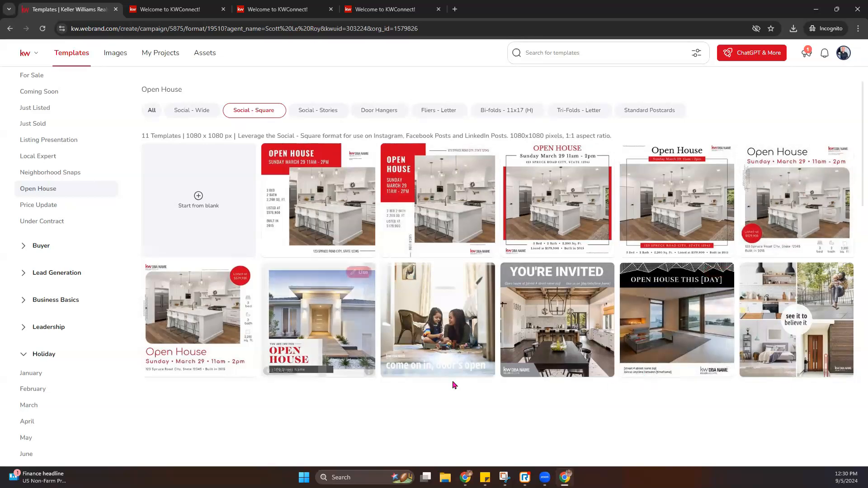
mouse_move(774, 316)
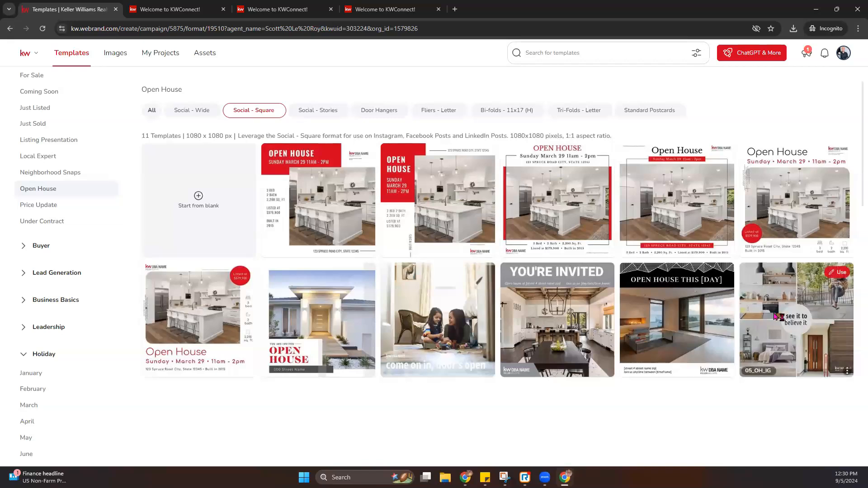
mouse_move(316, 349)
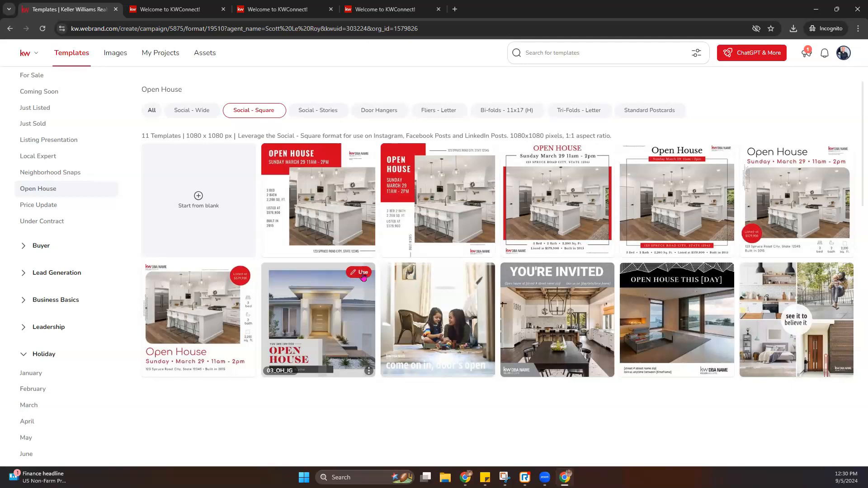
left_click(236, 280)
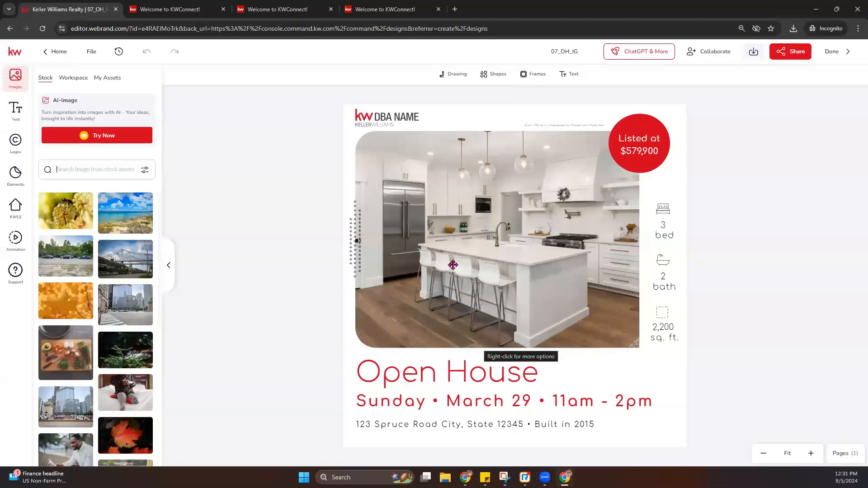
- Zoom in and select the DBA NAME placeholder logo on the design
left_click(384, 119)
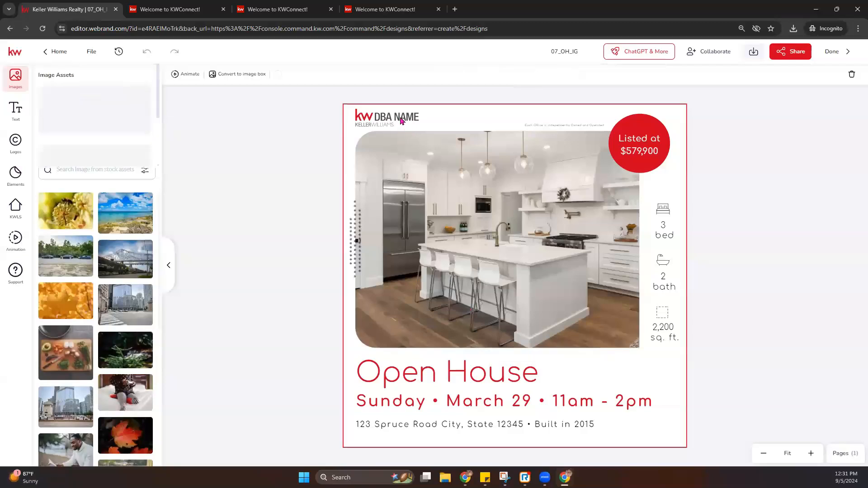
left_click(383, 120)
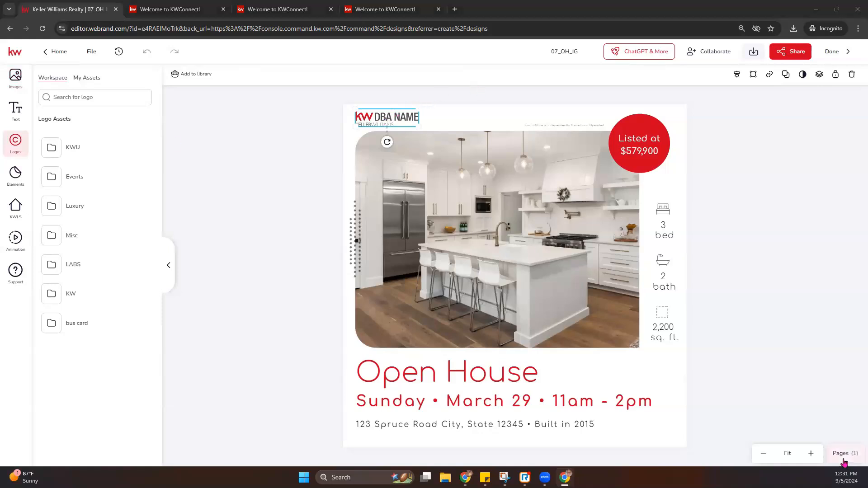
left_click(814, 457)
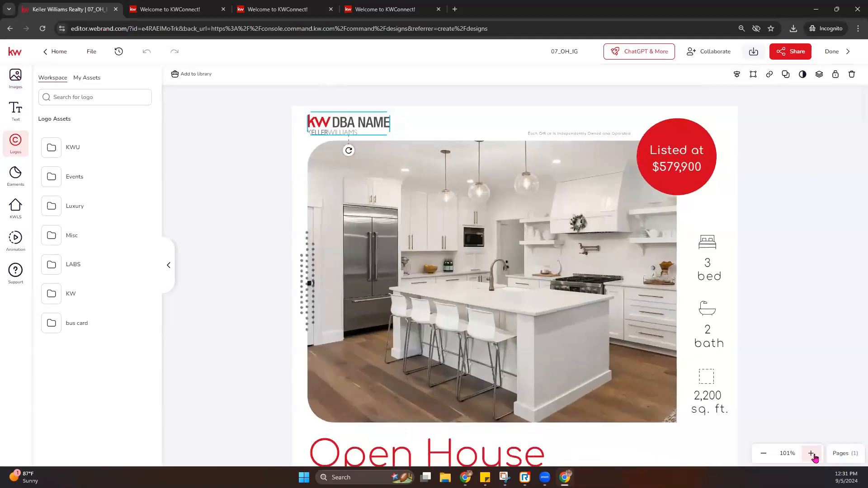
left_click(611, 134)
left_click(356, 127)
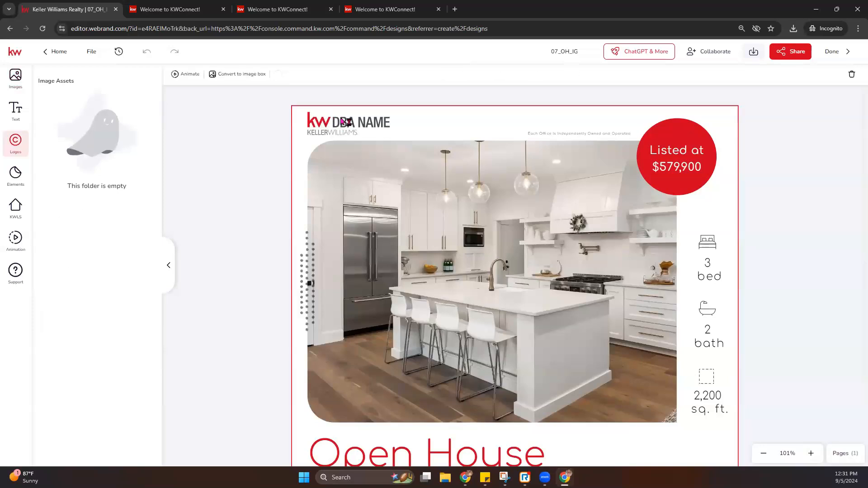
left_click(336, 123)
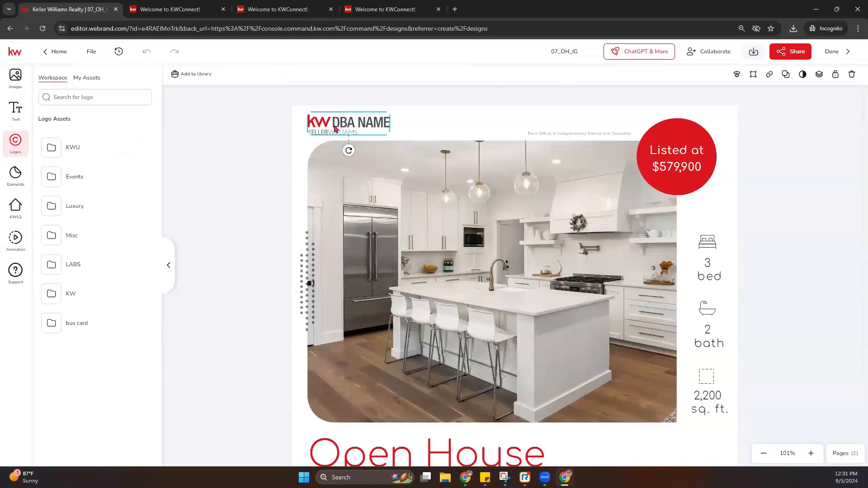
- Replace the placeholder with the Park Views Realty logo from My Assets, then zoom out
left_click(87, 79)
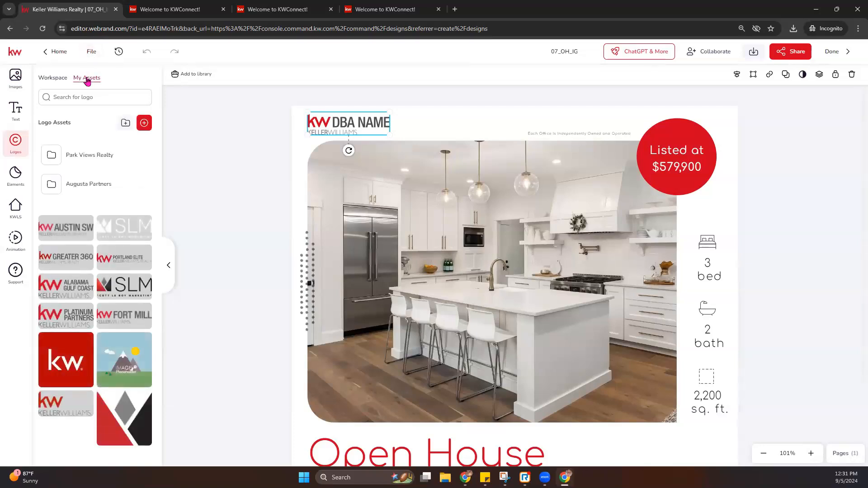
left_click(105, 165)
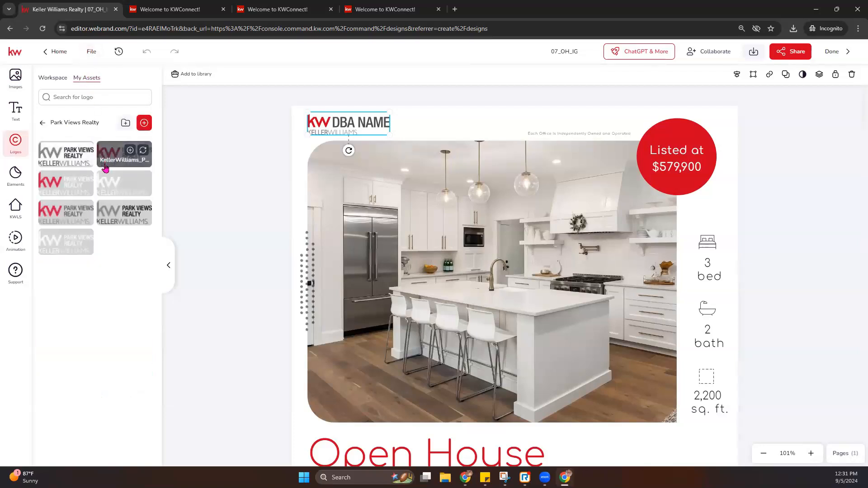
left_click(85, 209)
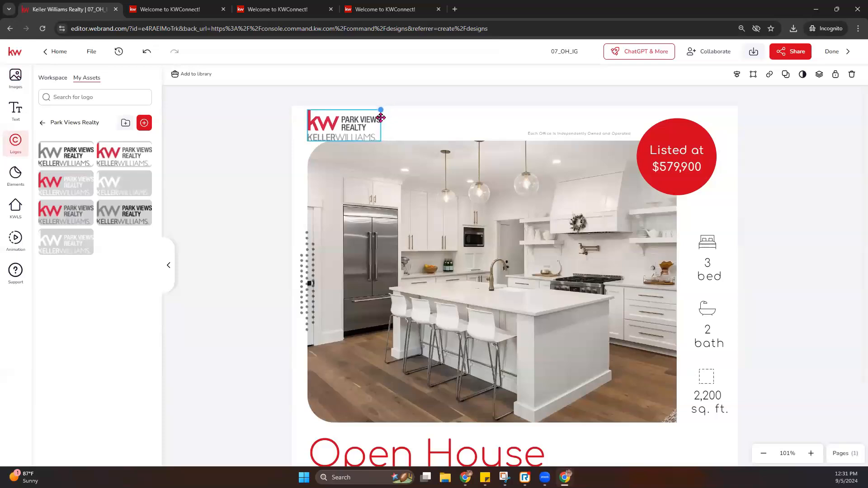
left_click(596, 135)
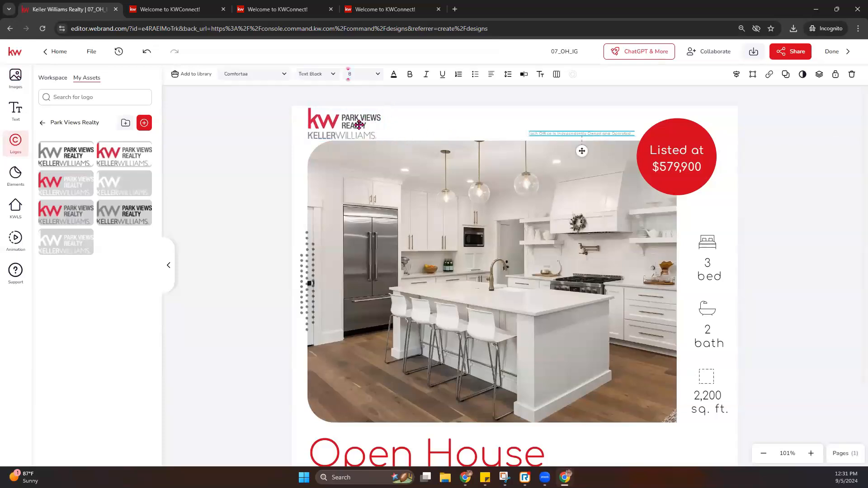
left_click(379, 117)
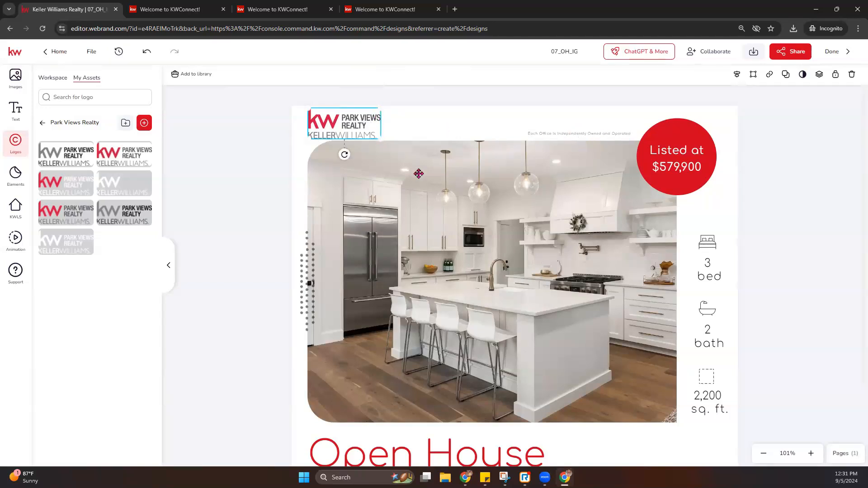
scroll(378, 234, "down", 2)
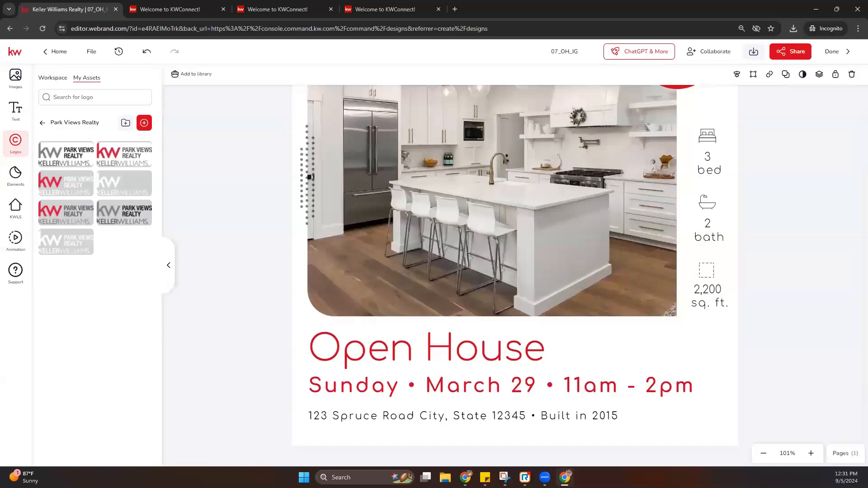
left_click(763, 454)
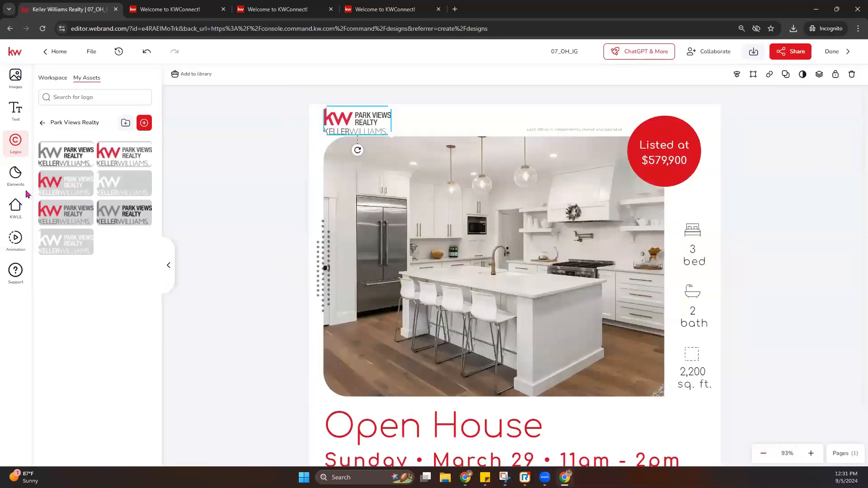
scroll(532, 247, "down", 1)
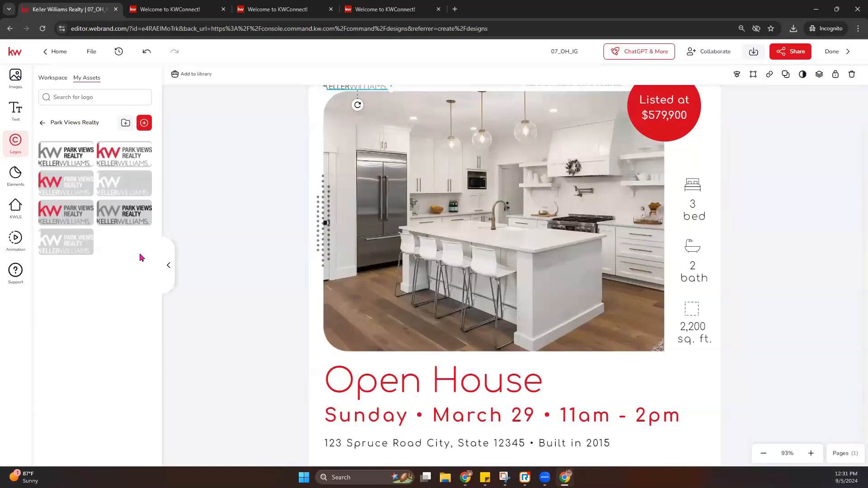
- Open the KW listing search panel with KW Listings as the source
left_click(17, 217)
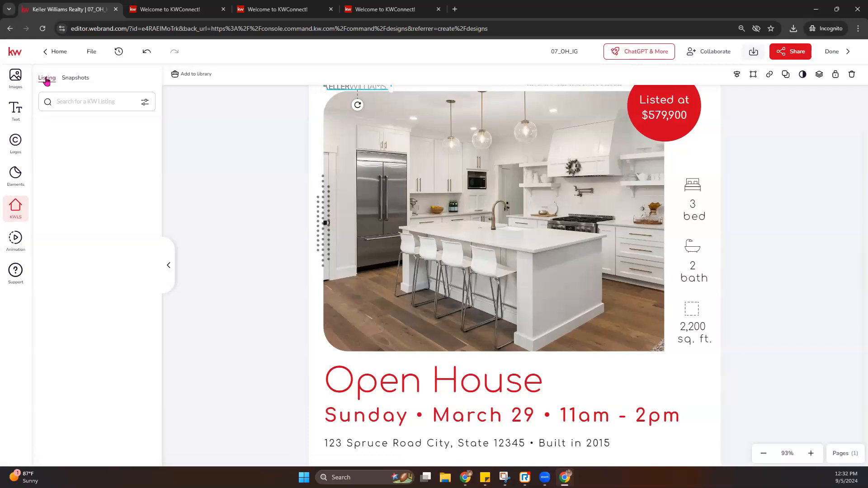
left_click(79, 80)
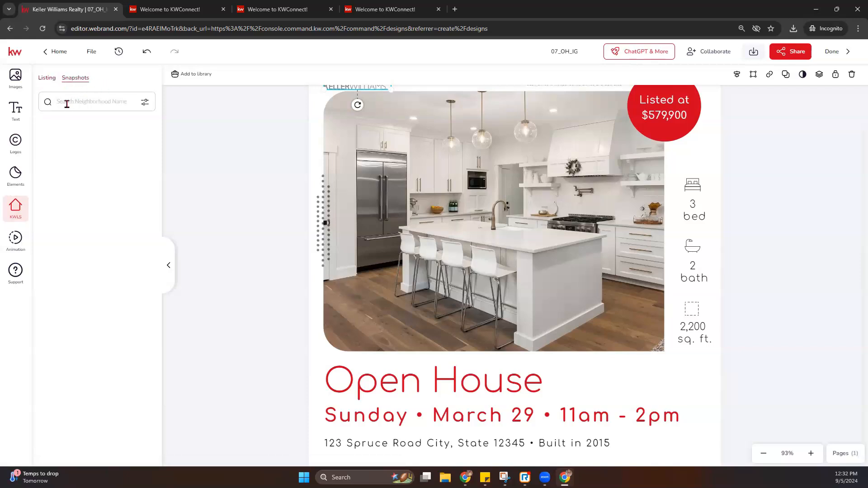
left_click(48, 80)
- Search by listing address for '123 main st' and review the matching properties
left_click(146, 103)
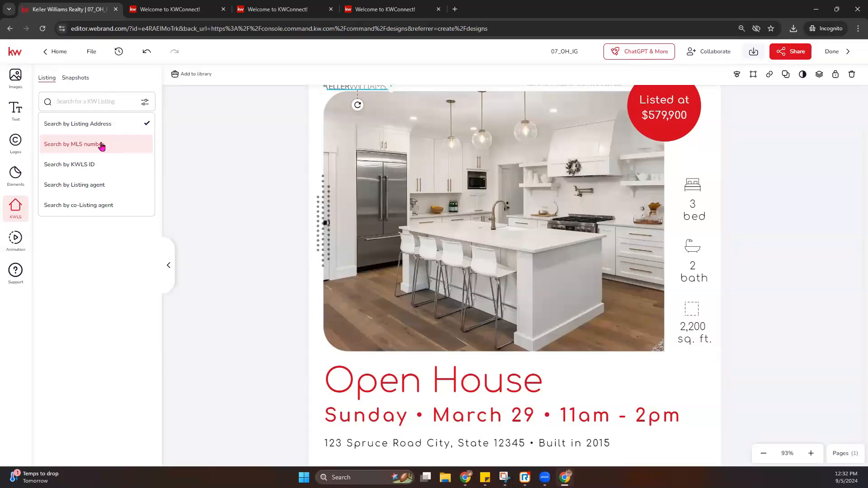
left_click(99, 102)
type("123 ma")
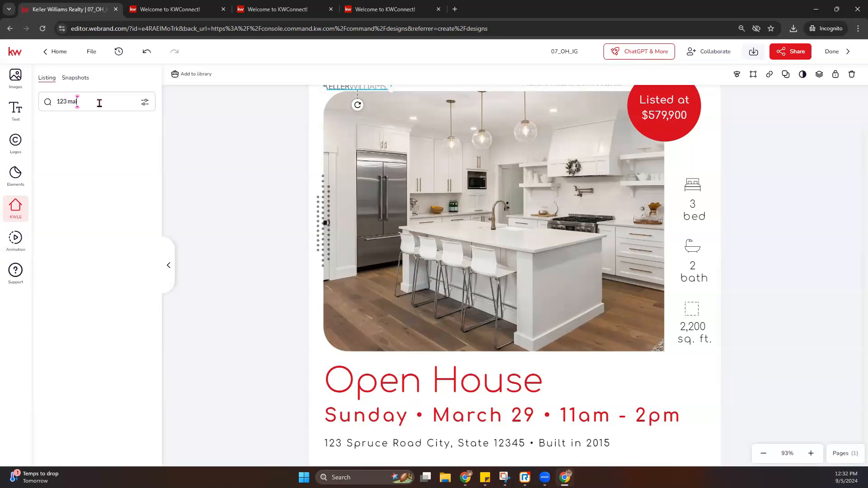
type("in st")
key("Return")
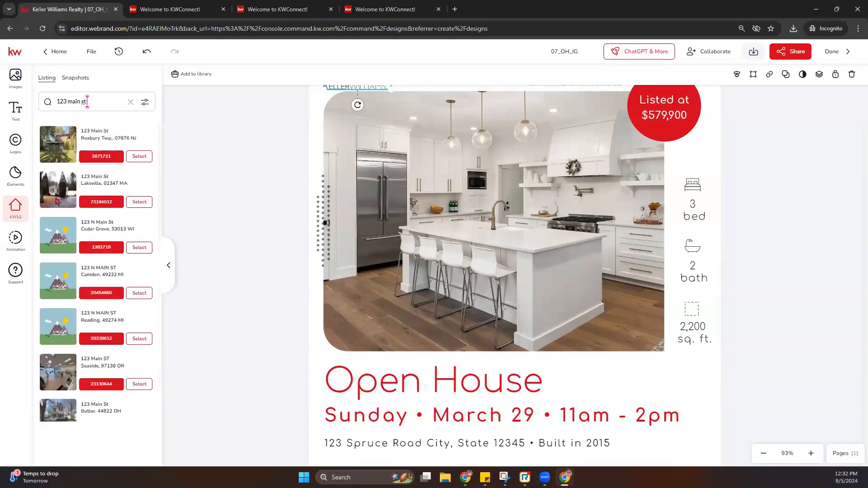
scroll(97, 320, "down", 7)
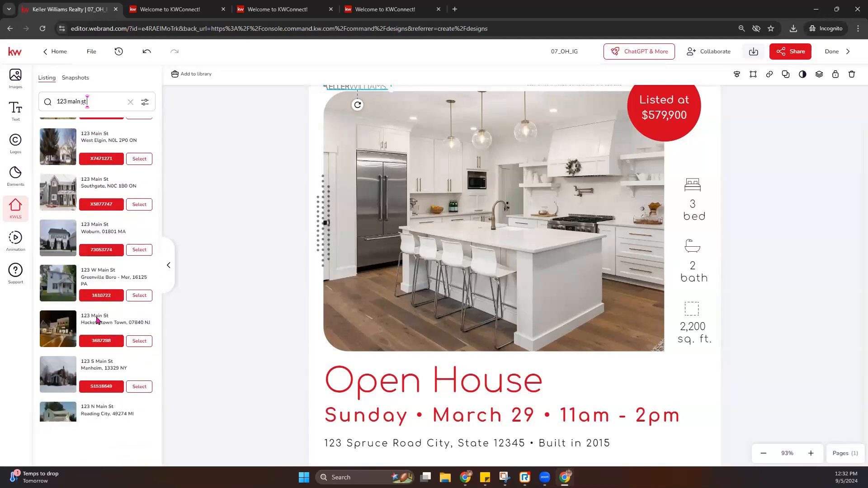
scroll(89, 257, "down", 10)
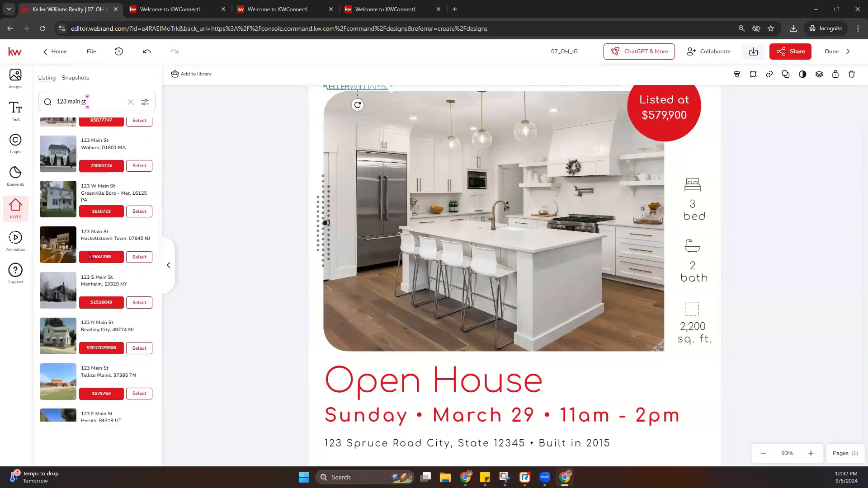
scroll(91, 257, "up", 1)
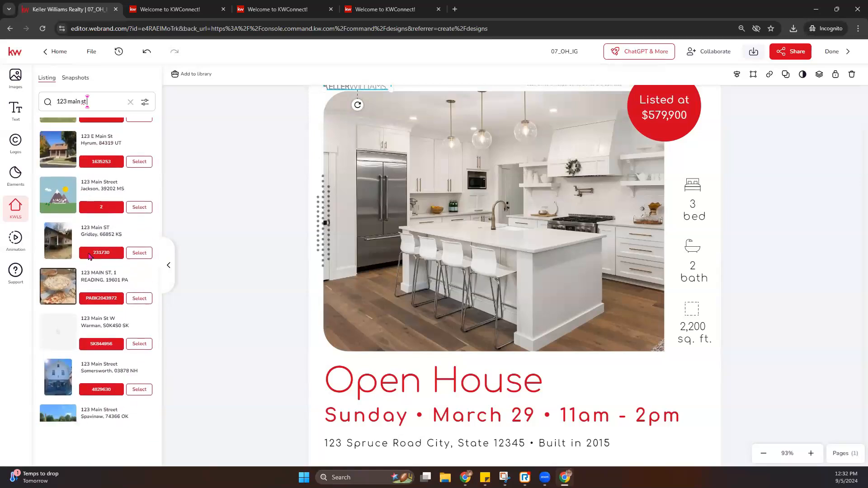
scroll(93, 272, "up", 10)
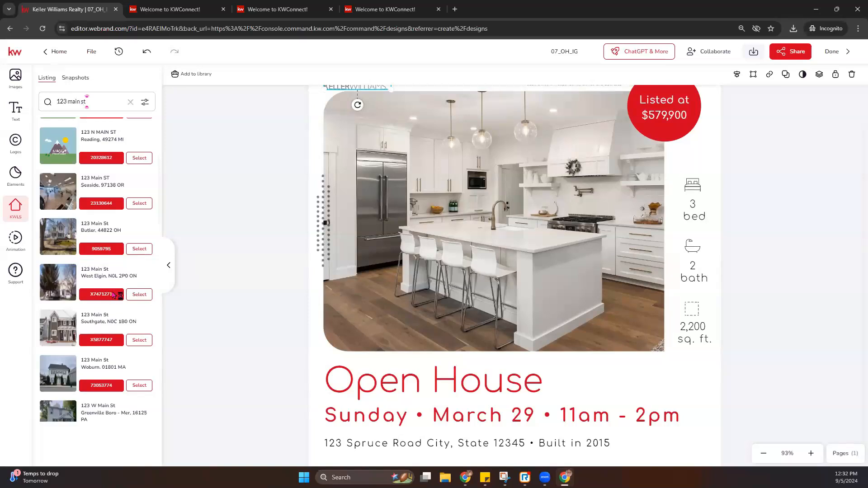
left_click(139, 249)
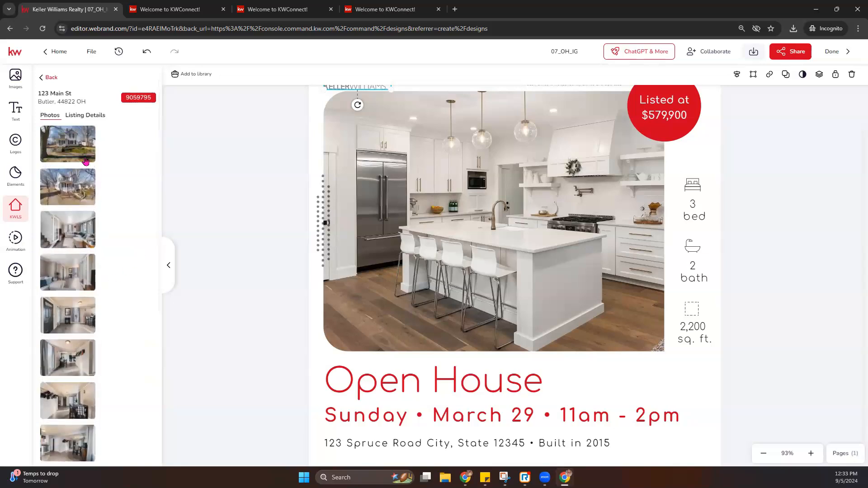
mouse_move(75, 146)
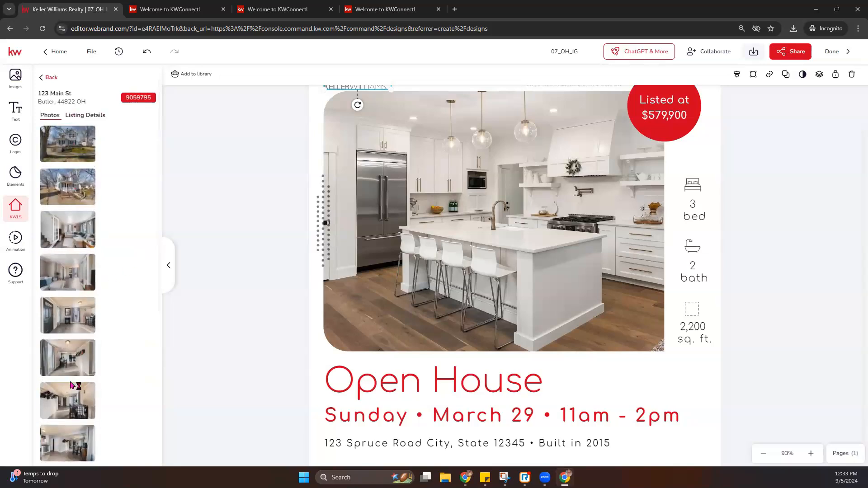
left_click(78, 115)
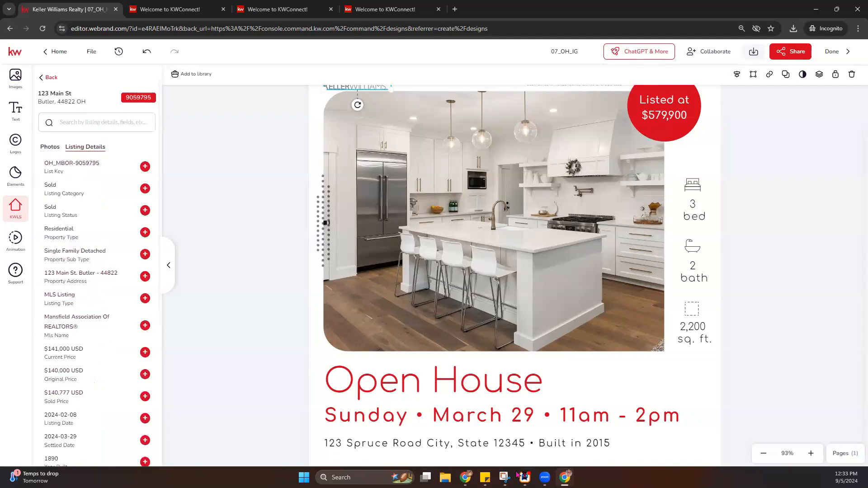
left_click(51, 146)
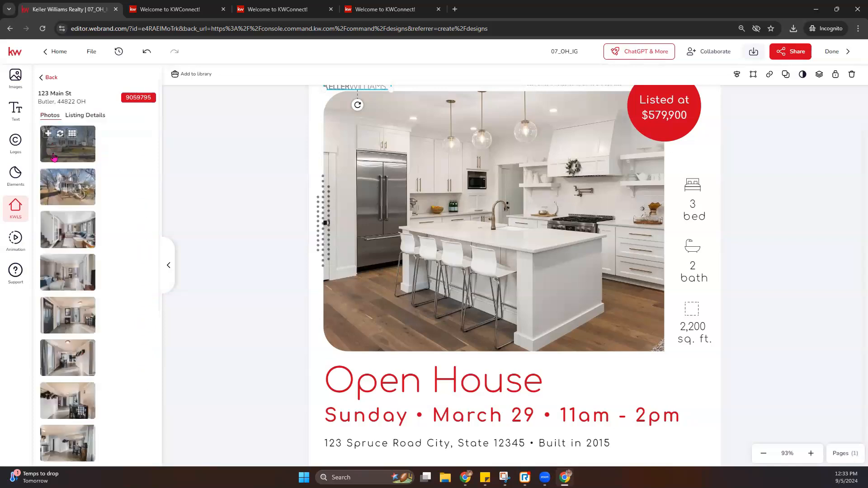
- Replace the kitchen photo with the living-room photo and reposition it in its frame
left_click(441, 214)
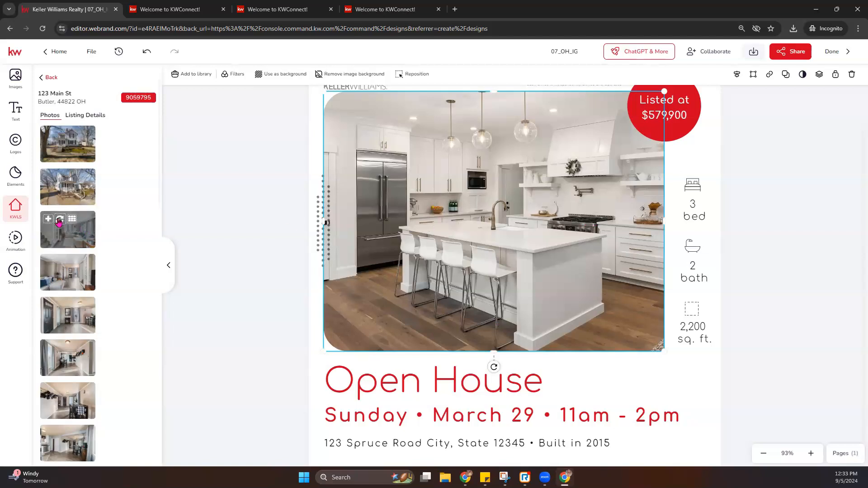
left_click(60, 221)
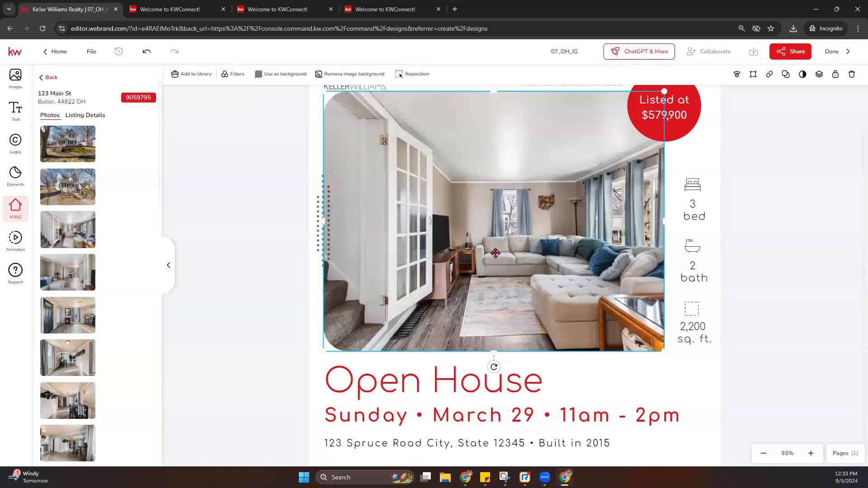
double_click(486, 199)
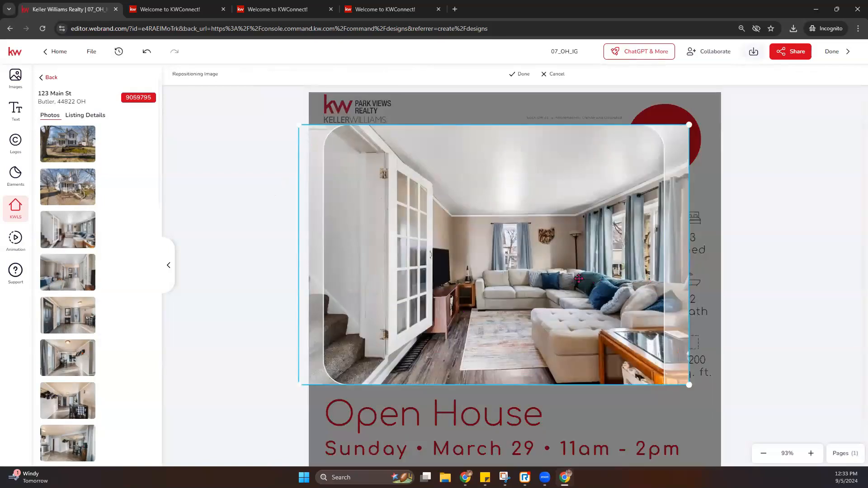
left_click_drag(579, 278, 561, 277)
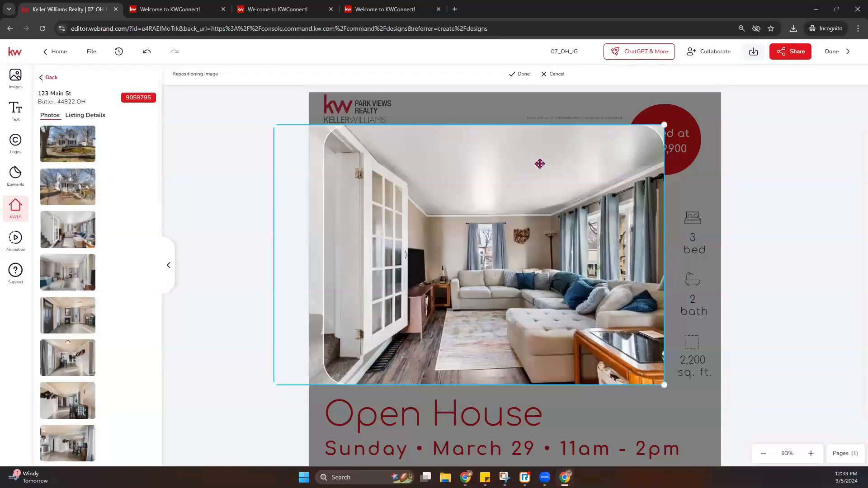
left_click_drag(392, 264, 333, 271)
- Confirm the photo framing and set the bed count to the listing's 2 bedrooms
left_click(522, 75)
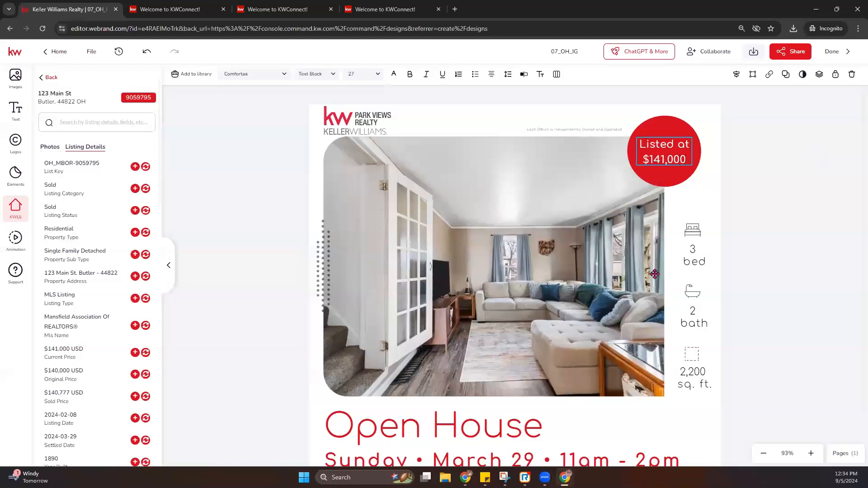
left_click(692, 254)
scroll(95, 378, "down", 2)
scroll(93, 378, "down", 2)
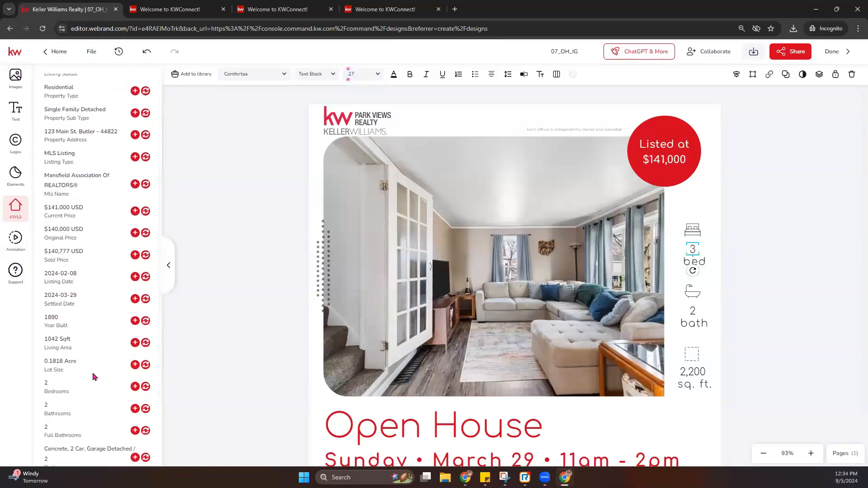
left_click(146, 348)
- Check the bath count and replace the 2,200 square footage with 1042
left_click(693, 311)
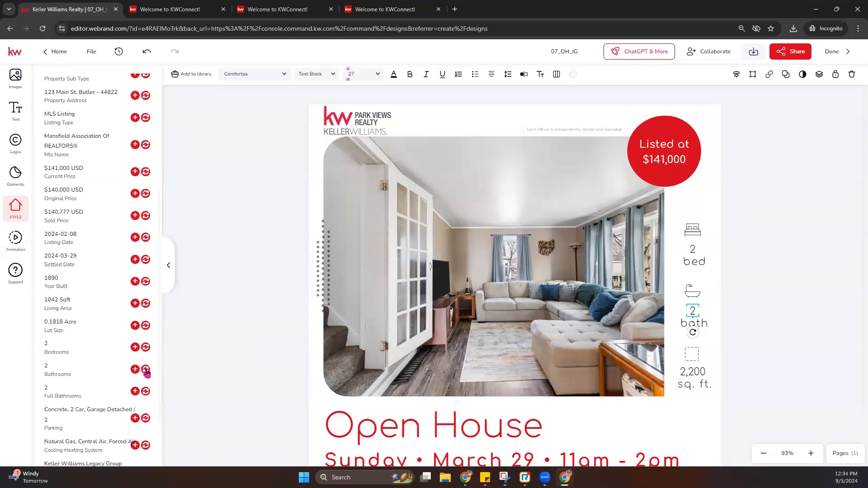
left_click(697, 374)
scroll(104, 392, "down", 1)
scroll(104, 393, "down", 1)
left_click(145, 223)
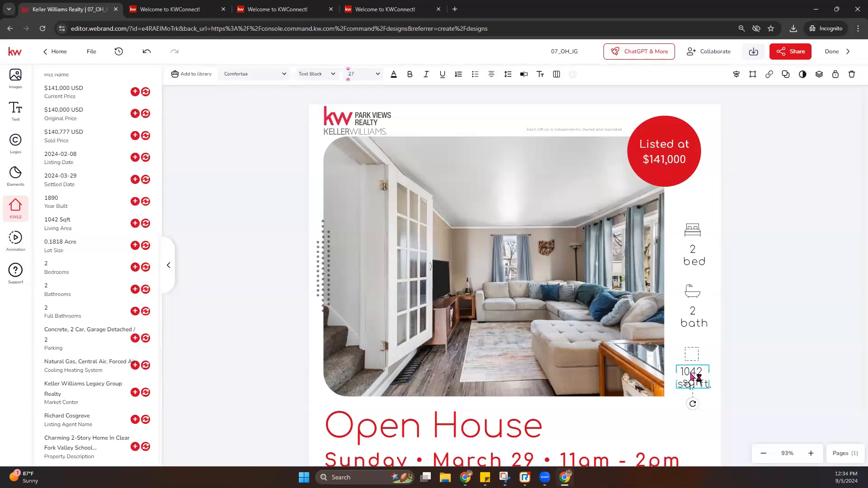
- Delete the redundant 'sqft' word and resize the 1042 text box to fit
double_click(692, 374)
left_click(723, 379)
left_click(692, 379)
left_click_drag(675, 373, 651, 373)
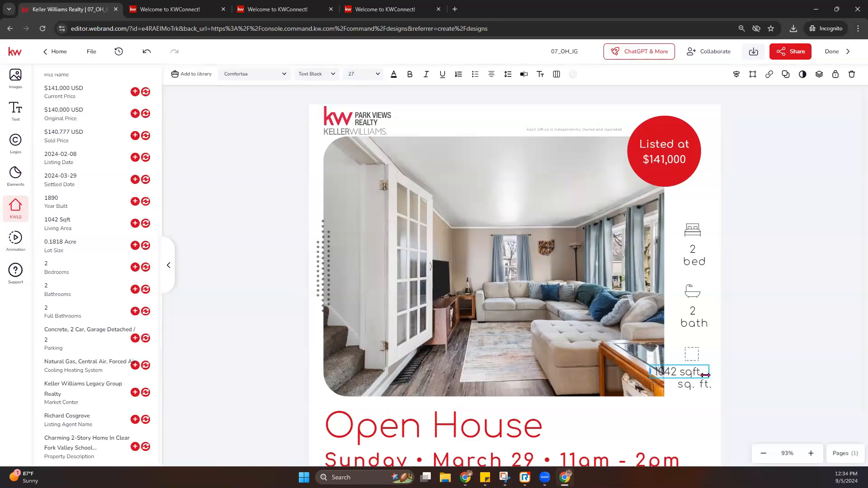
double_click(690, 372)
key("BackSpace")
key("BackSpace")
left_click(697, 374)
left_click_drag(651, 371, 679, 373)
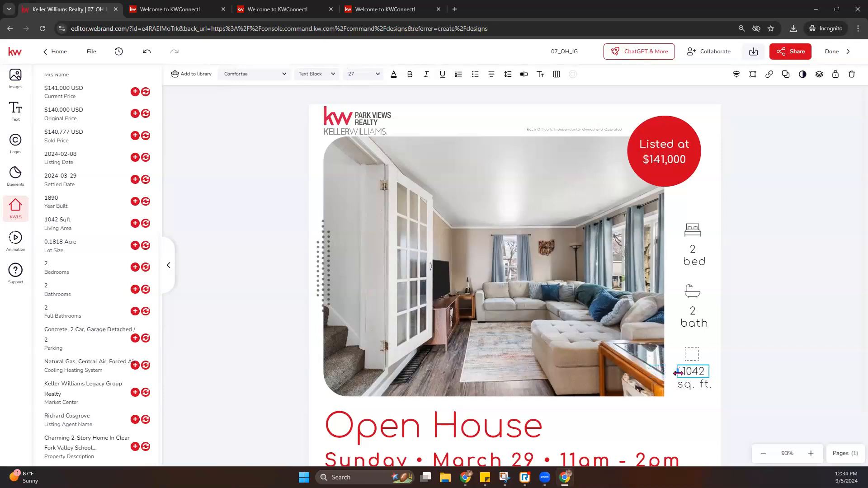
left_click(766, 362)
- Change the event date from March 29 to September 8
scroll(514, 361, "down", 2)
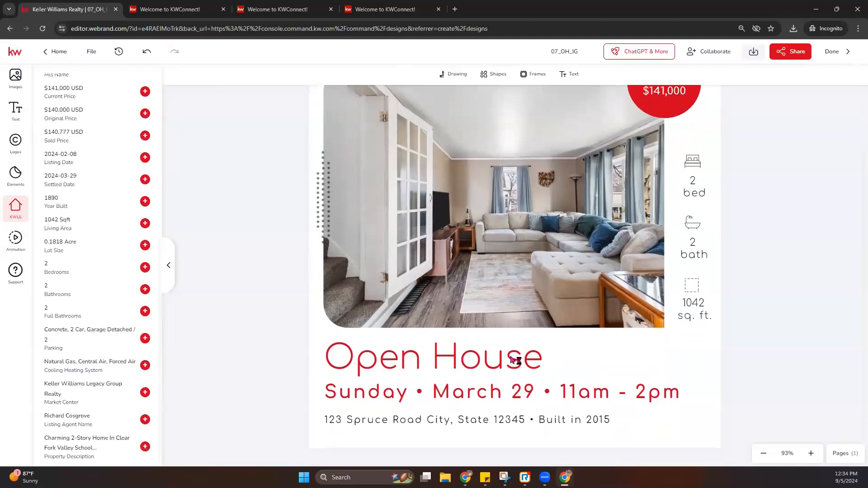
left_click(389, 393)
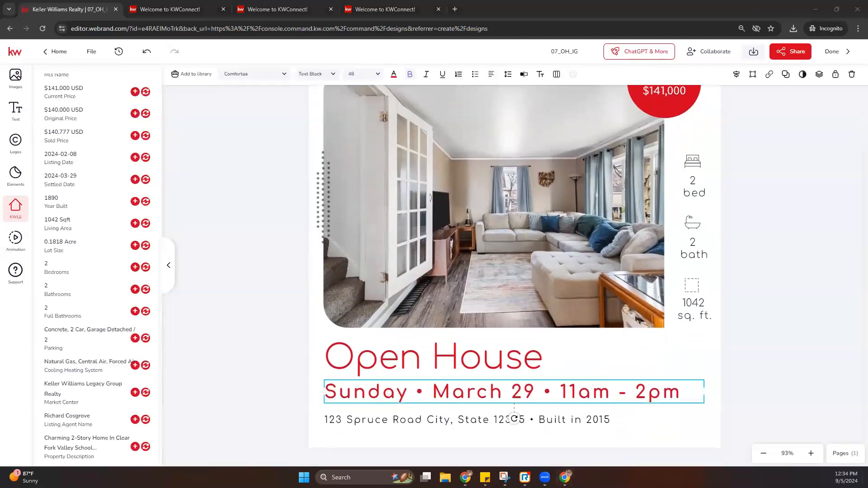
left_click(462, 392)
double_click(462, 390)
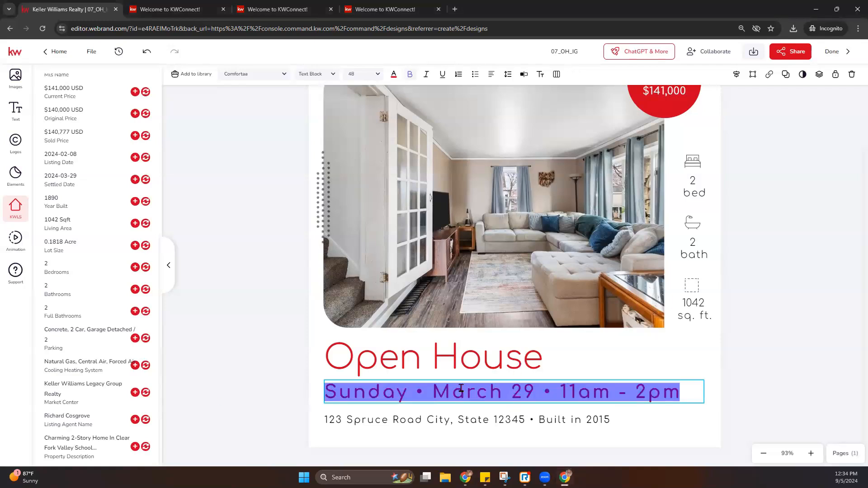
triple_click(461, 389)
left_click(459, 393)
left_click_drag(433, 394, 534, 389)
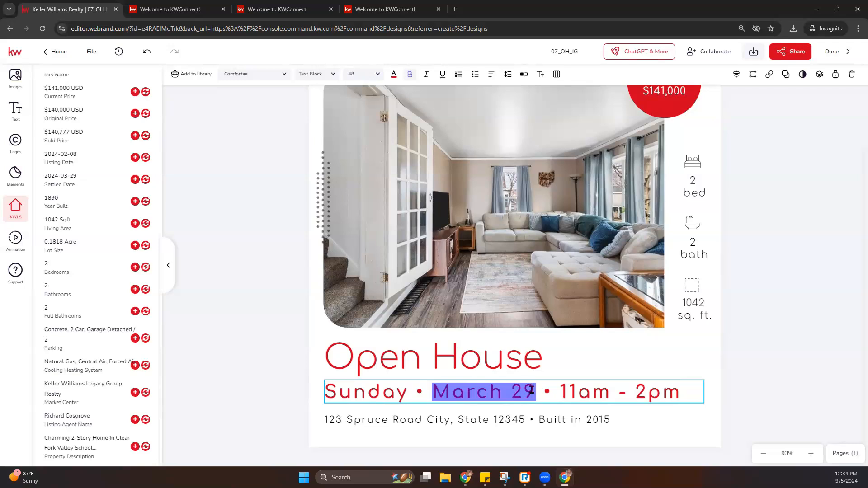
type("September 8")
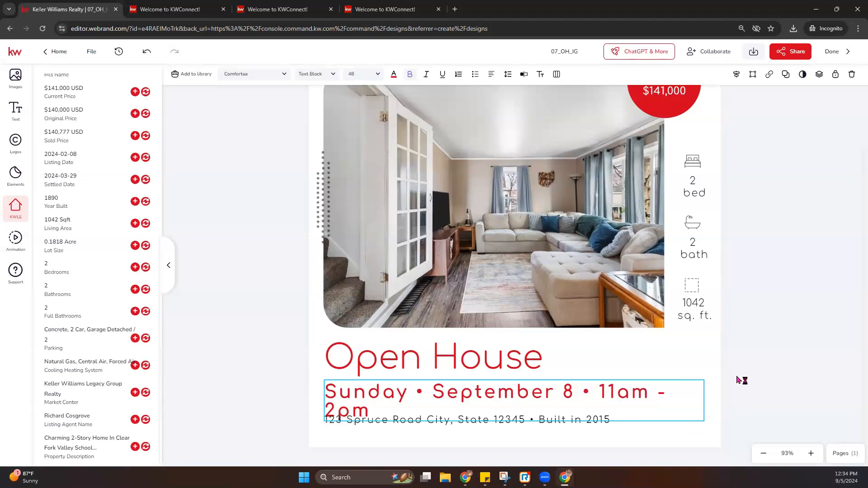
left_click(703, 405)
- Shrink the date line to 44 pt so it fits on one row
left_click(378, 75)
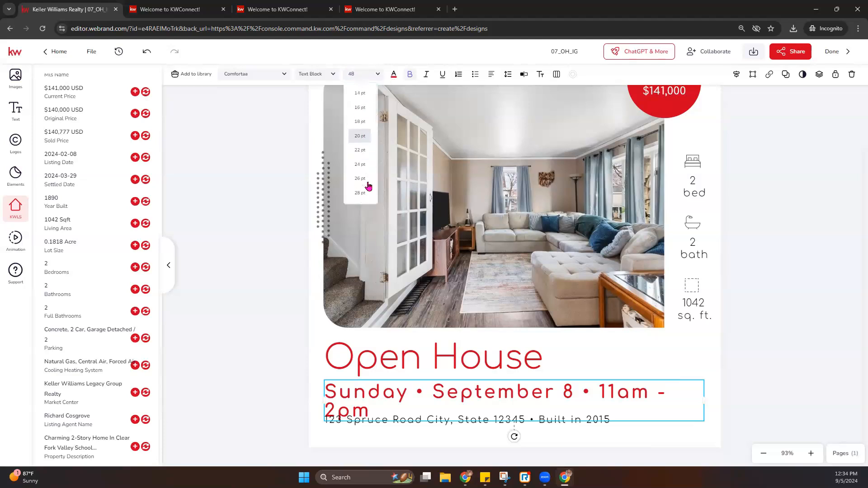
scroll(369, 185, "down", 1)
scroll(369, 185, "down", 2)
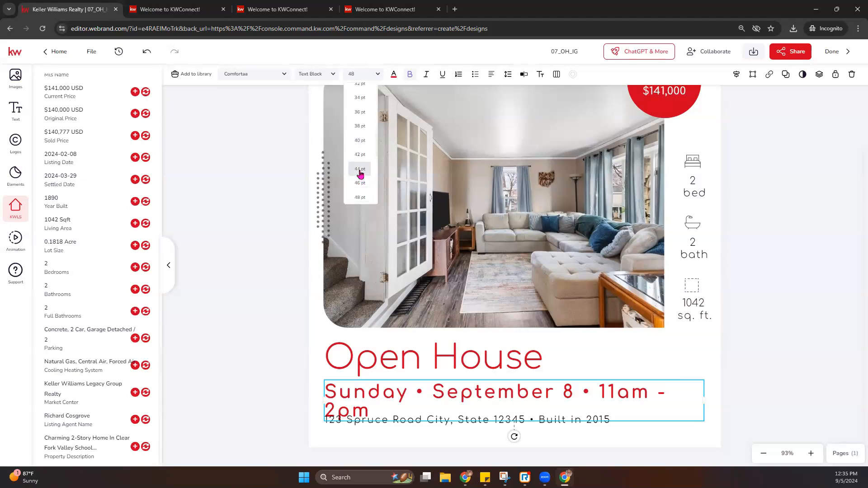
left_click(359, 169)
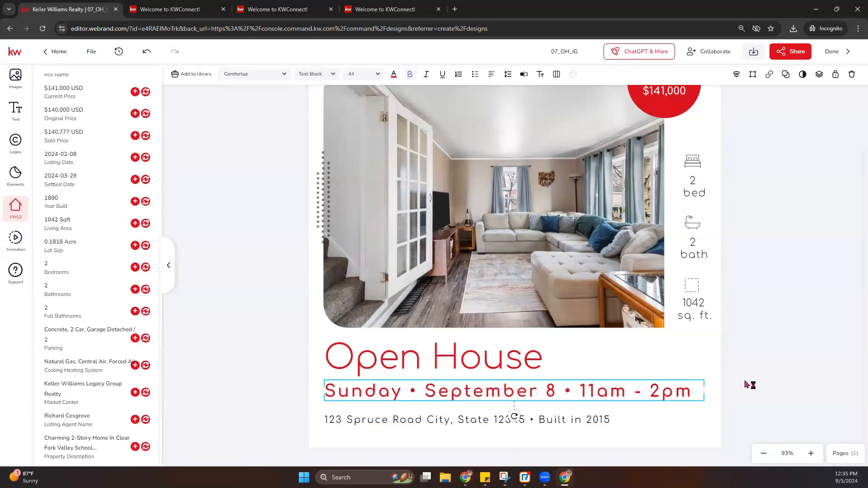
left_click(391, 421)
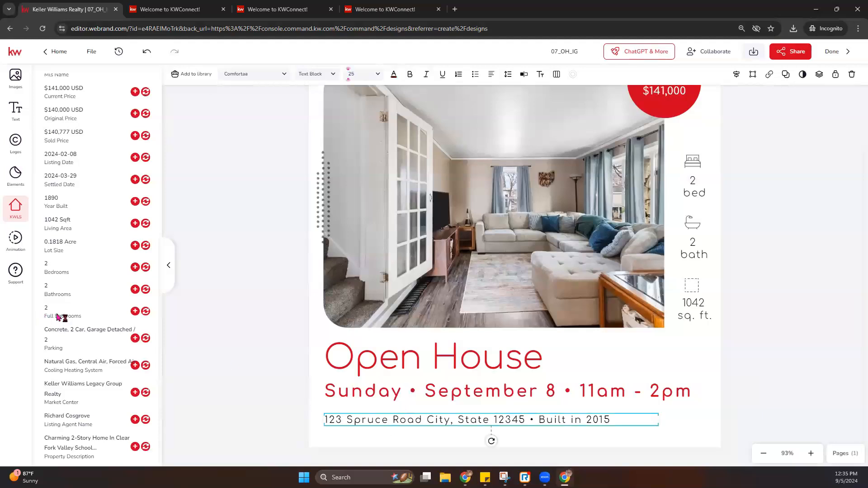
scroll(59, 316, "up", 4)
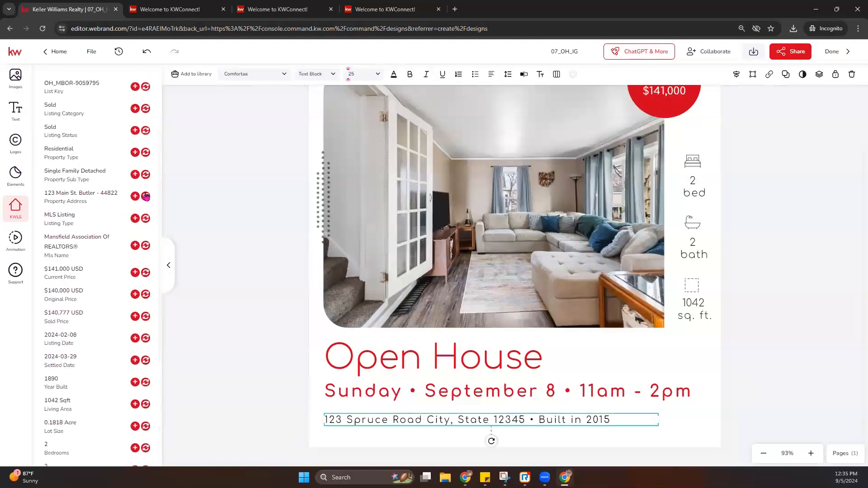
left_click(145, 196)
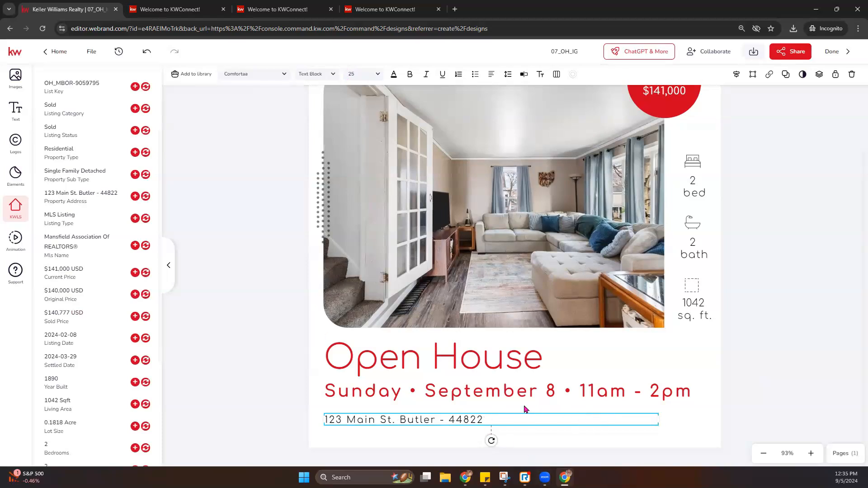
scroll(736, 409, "up", 2)
scroll(736, 410, "down", 2)
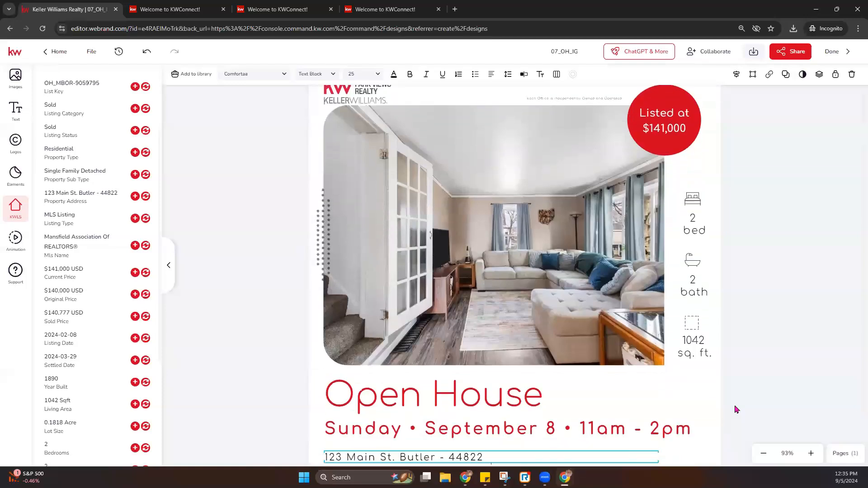
- Move the Open House title, date and address lines up closer together
left_click(453, 359)
left_click_drag(500, 360, 499, 350)
left_click_drag(493, 394, 495, 376)
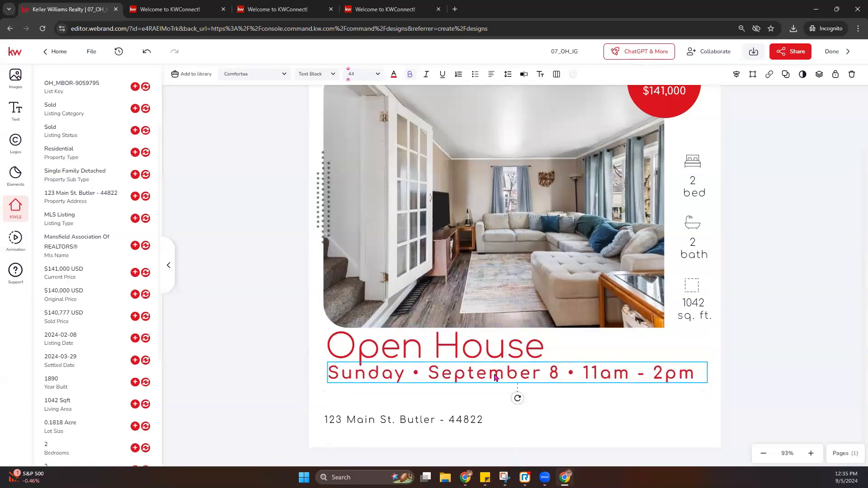
left_click_drag(438, 425, 435, 391)
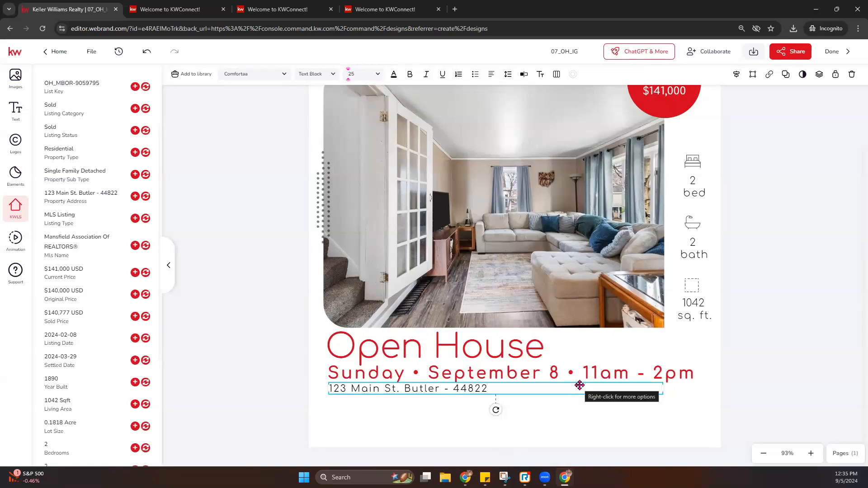
left_click(215, 193)
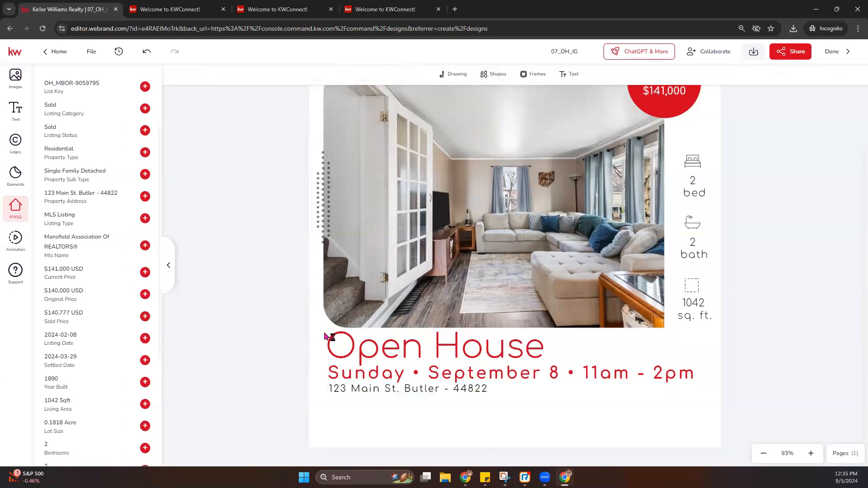
scroll(326, 336, "up", 2)
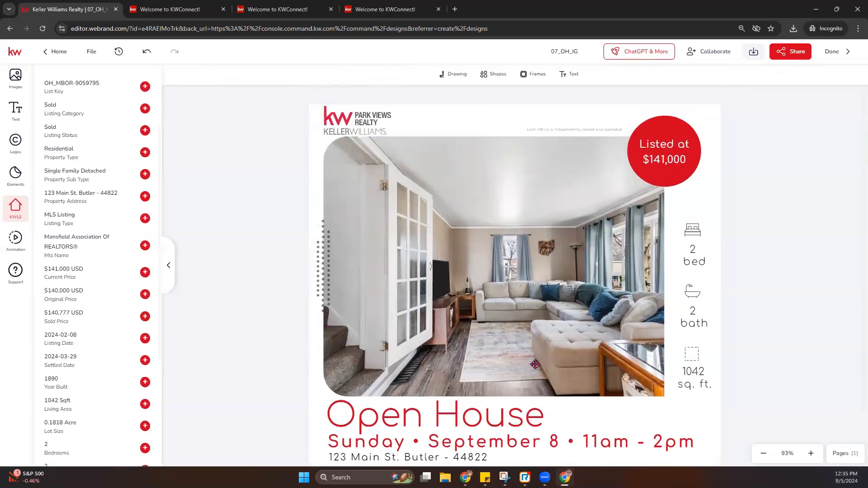
scroll(633, 354, "down", 2)
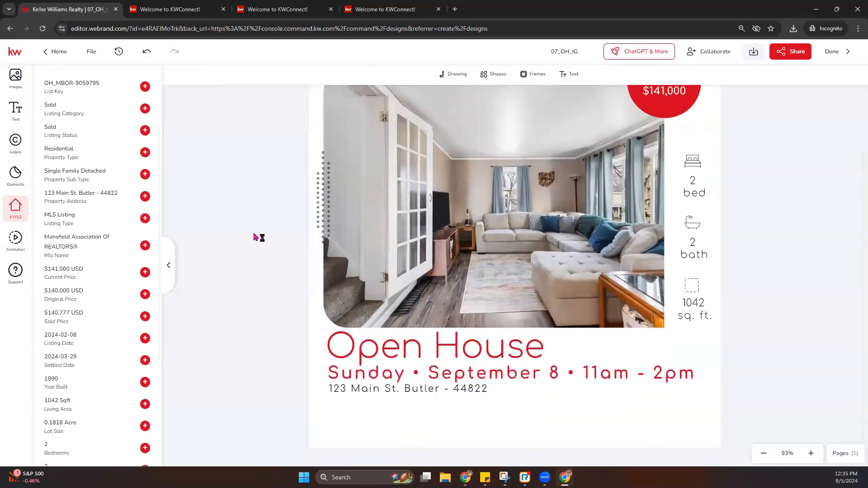
- Add a circular image frame and shrink it toward the photo's lower-right corner
left_click(535, 77)
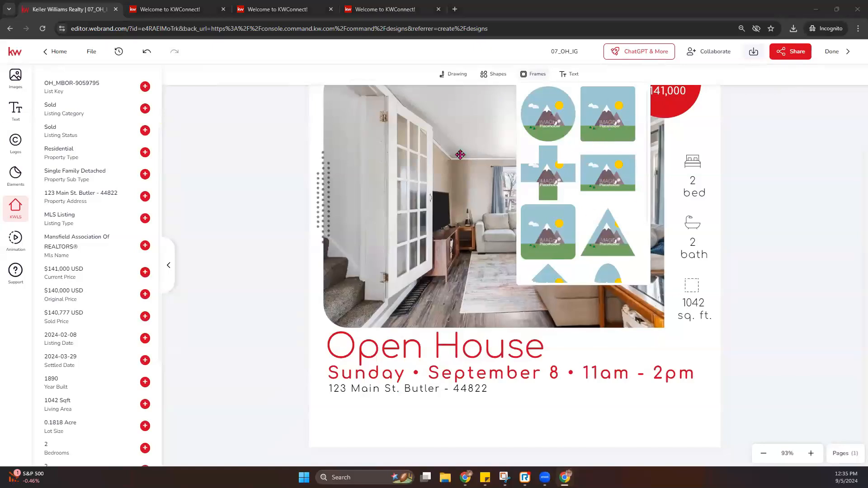
left_click(556, 126)
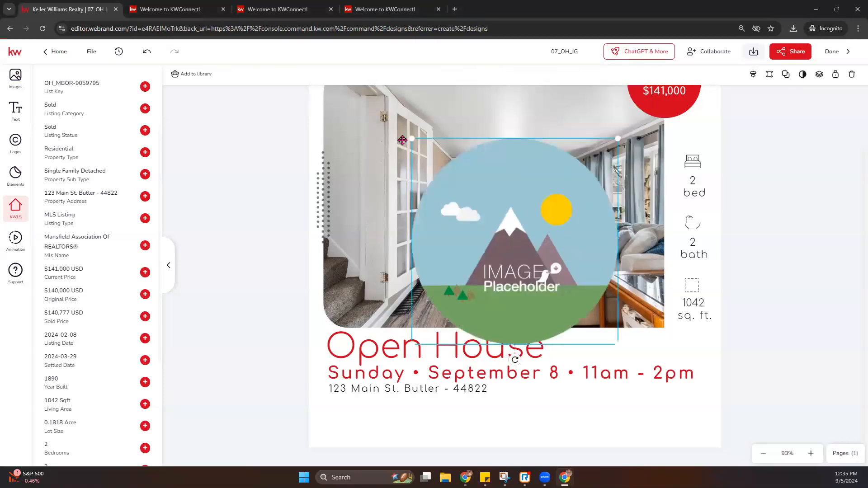
left_click_drag(412, 140, 533, 261)
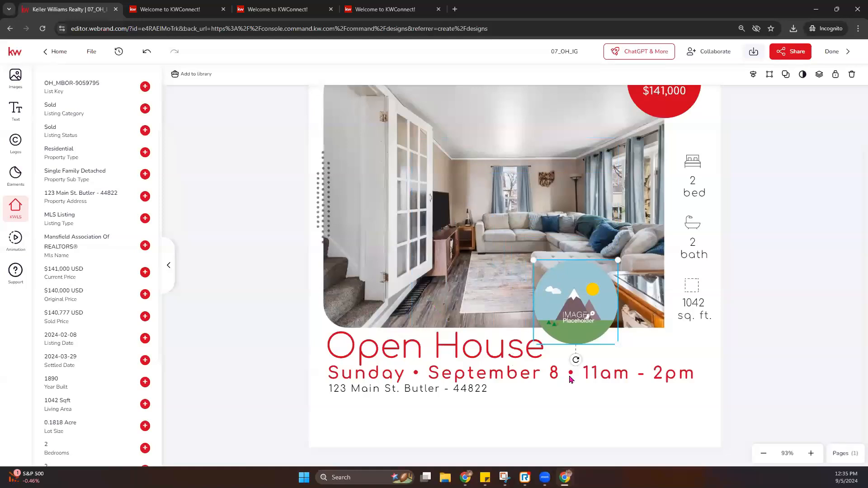
- Select and briefly edit the date line text
left_click(565, 376)
left_click(548, 374)
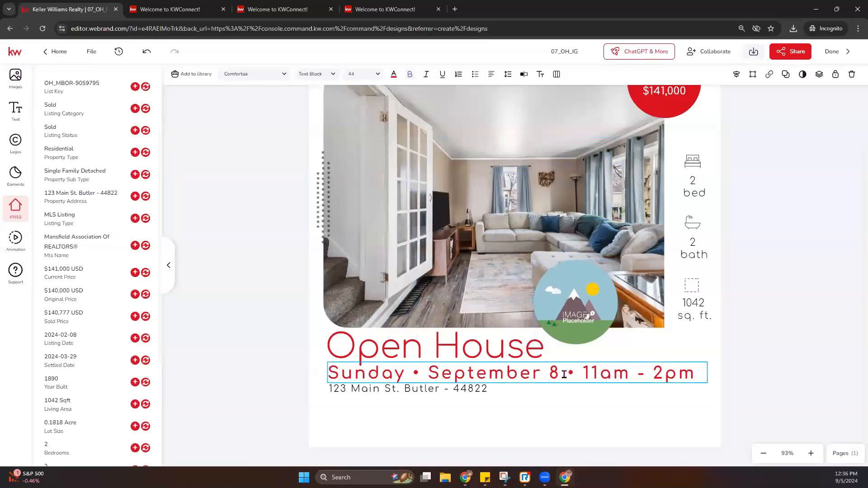
left_click(492, 347)
scroll(601, 207, "up", 3)
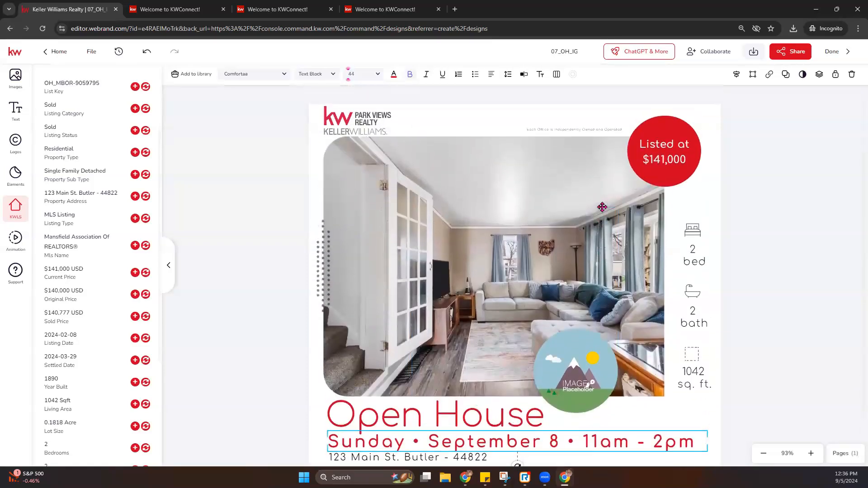
- Move the disclaimer under the Keller Williams logo and shrink the logo slightly
left_click(590, 132)
left_click(591, 131)
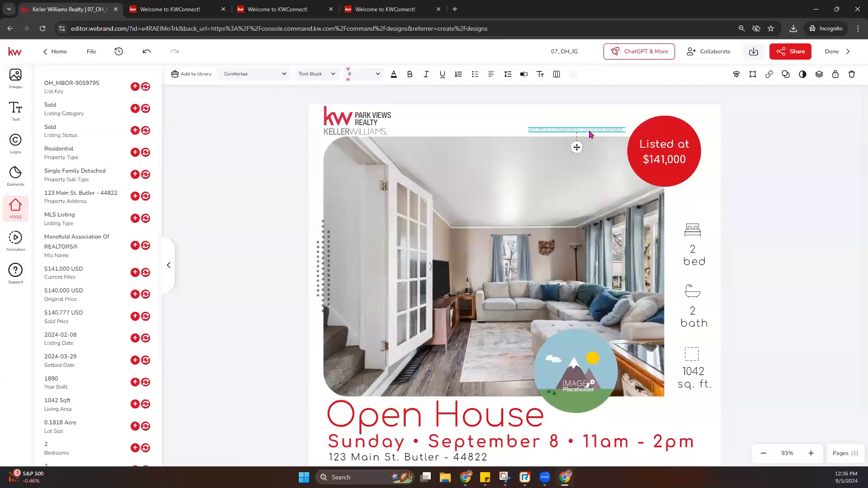
left_click_drag(591, 133, 378, 139)
left_click(327, 111)
left_click_drag(325, 107, 375, 127)
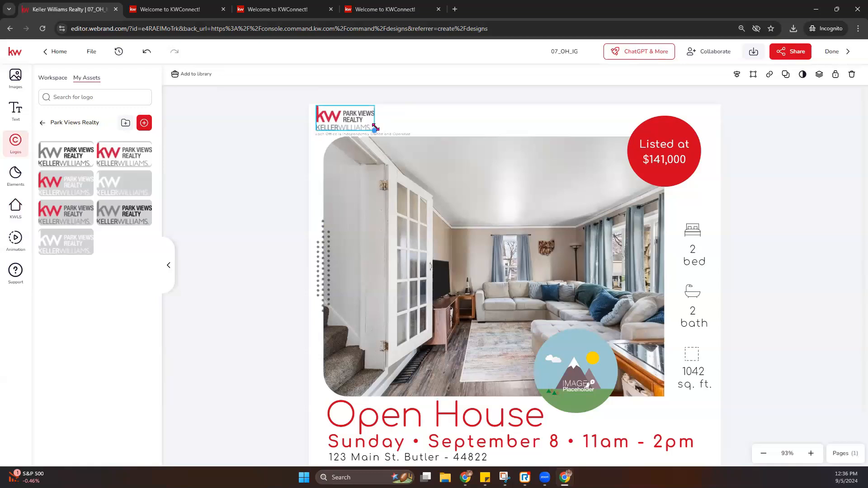
left_click(431, 120)
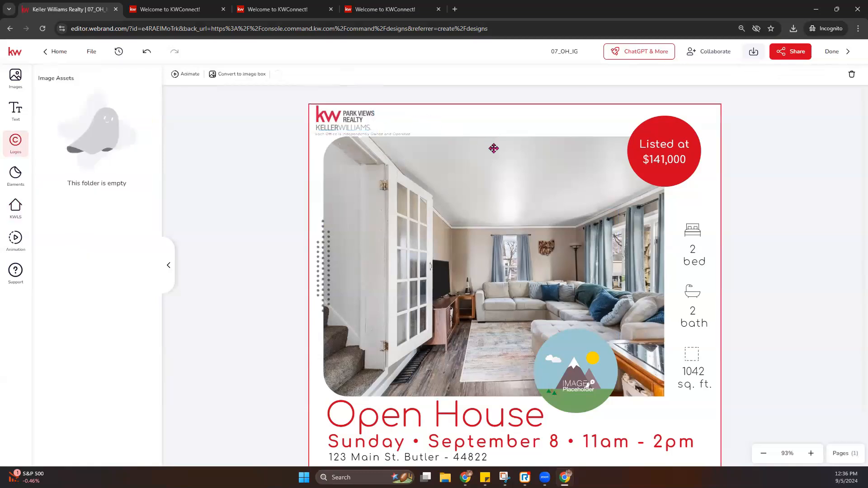
- Move the red Listed at $141,000 badge to the photo's lower right and the placeholder top right
left_click(656, 163)
left_click(612, 222)
scroll(717, 296, "down", 1)
scroll(718, 296, "up", 1)
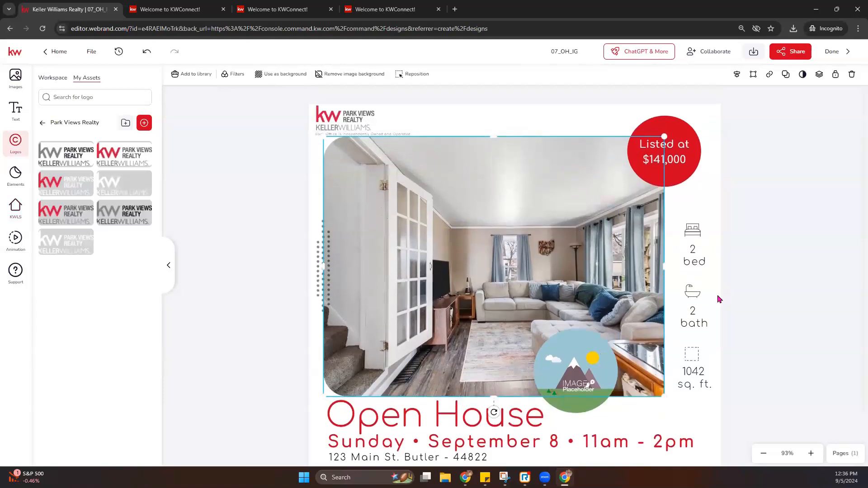
scroll(719, 299, "down", 1)
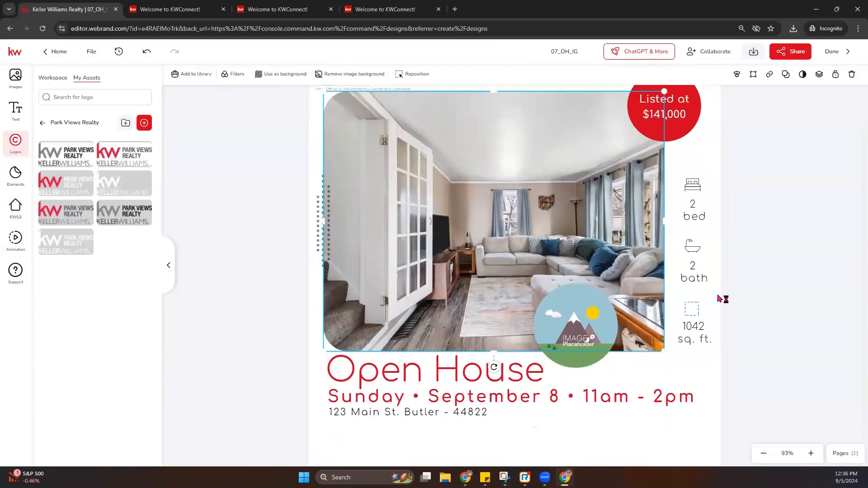
scroll(719, 299, "up", 2)
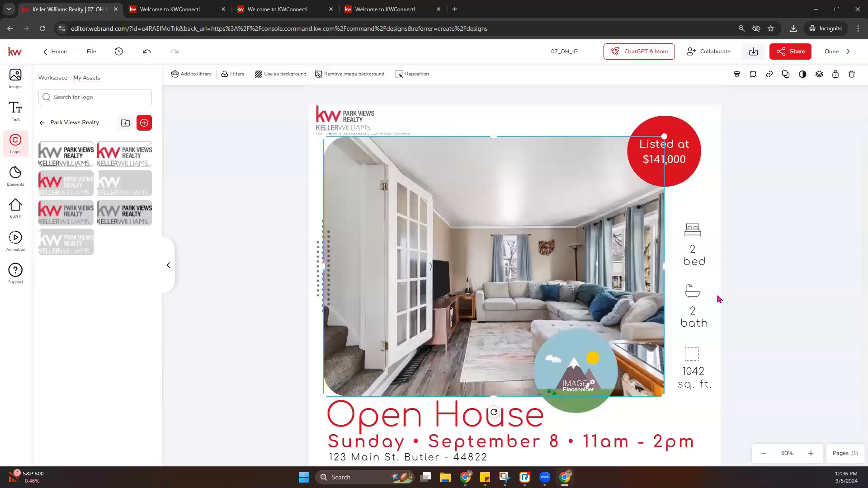
left_click(683, 176)
left_click_drag(681, 168, 653, 406)
left_click_drag(649, 149, 637, 388)
left_click_drag(576, 377, 658, 162)
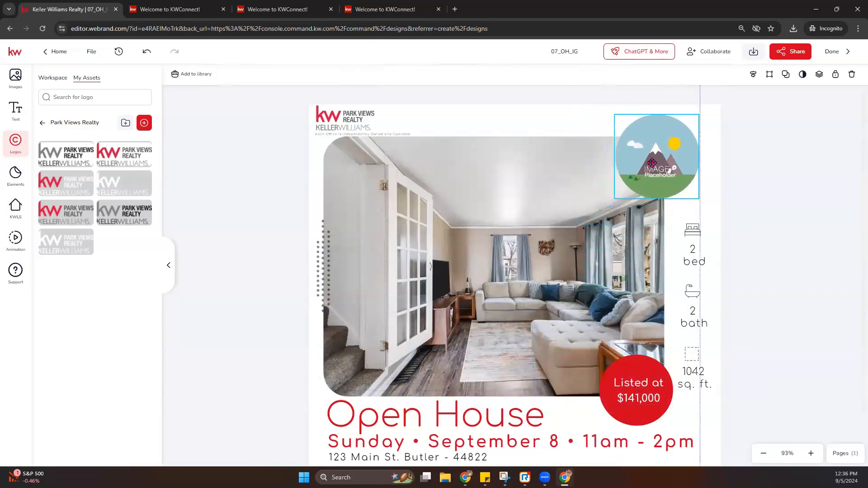
- Fill the circular placeholder with the headshot photo from My Assets images
left_click(15, 76)
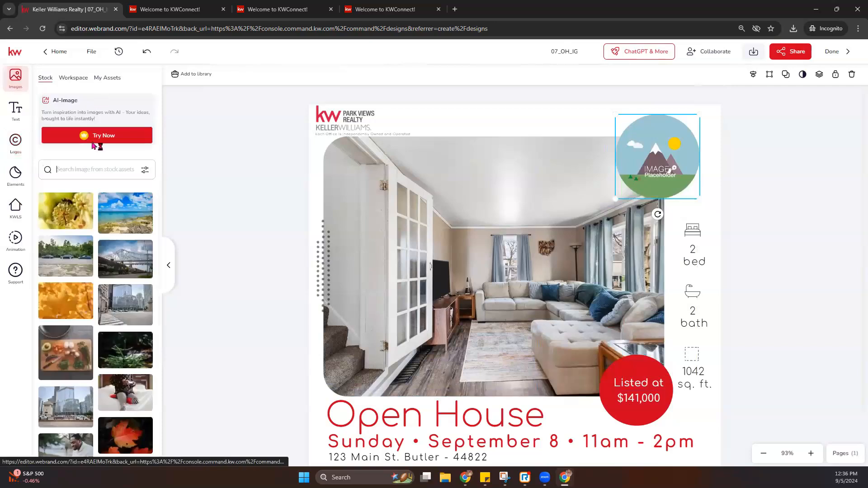
left_click(107, 78)
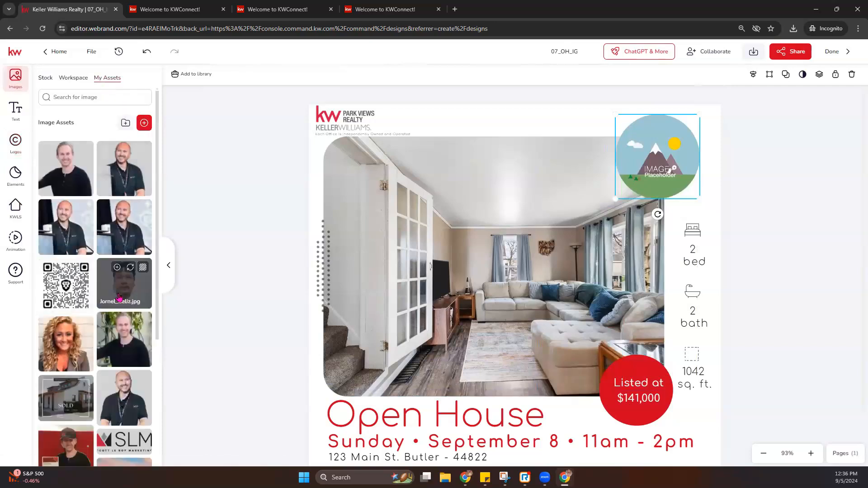
mouse_move(131, 389)
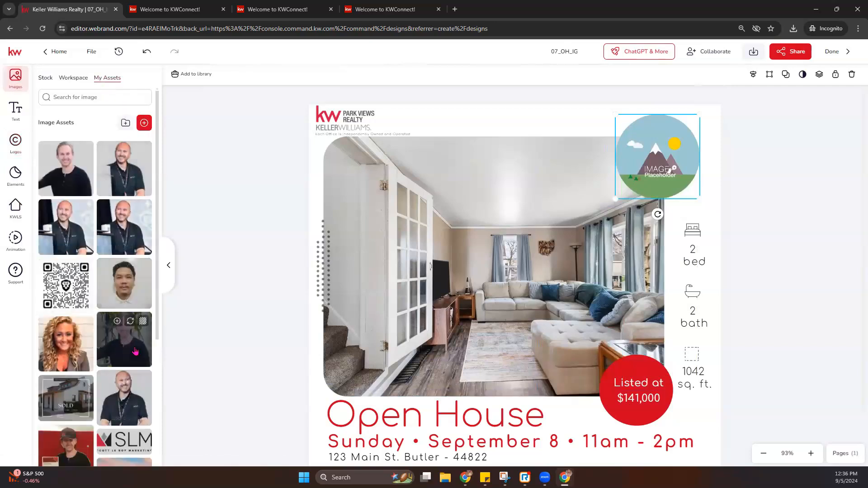
mouse_move(136, 158)
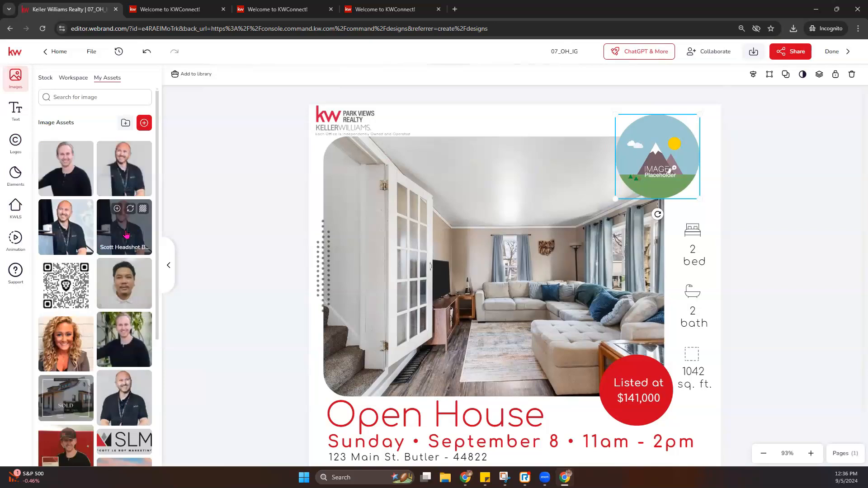
scroll(136, 256, "down", 5)
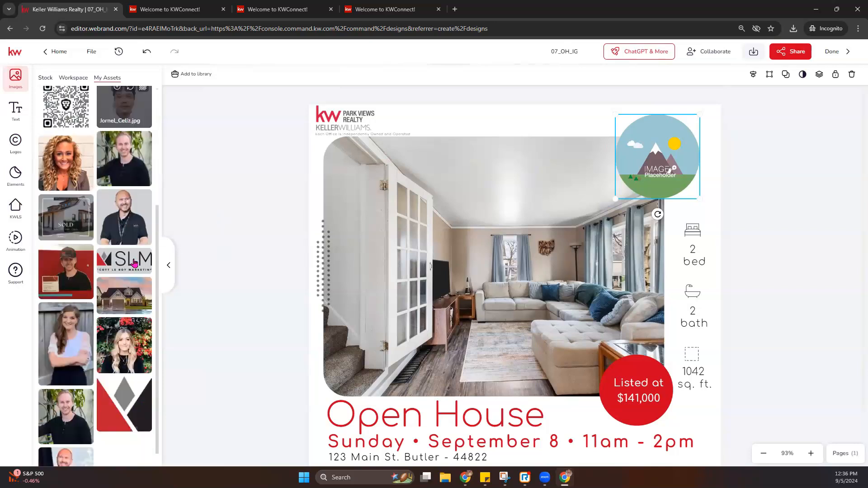
left_click(71, 369)
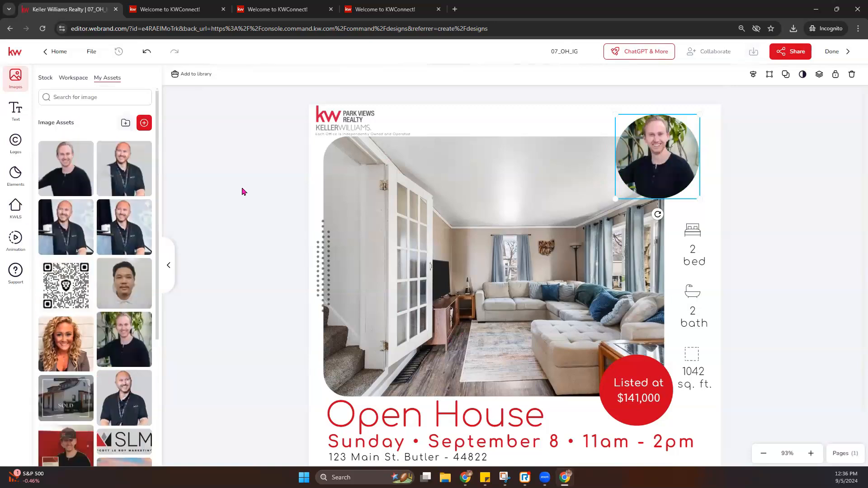
left_click(242, 190)
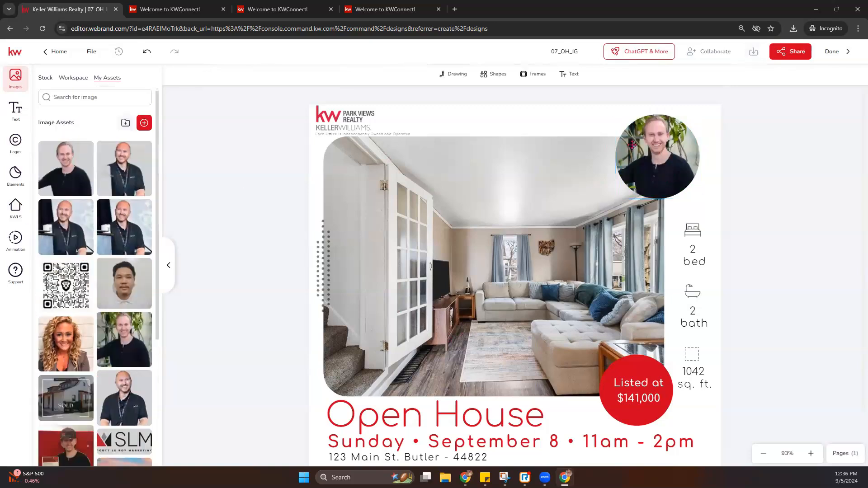
- Reposition the headshot inside its circular frame and confirm
double_click(654, 136)
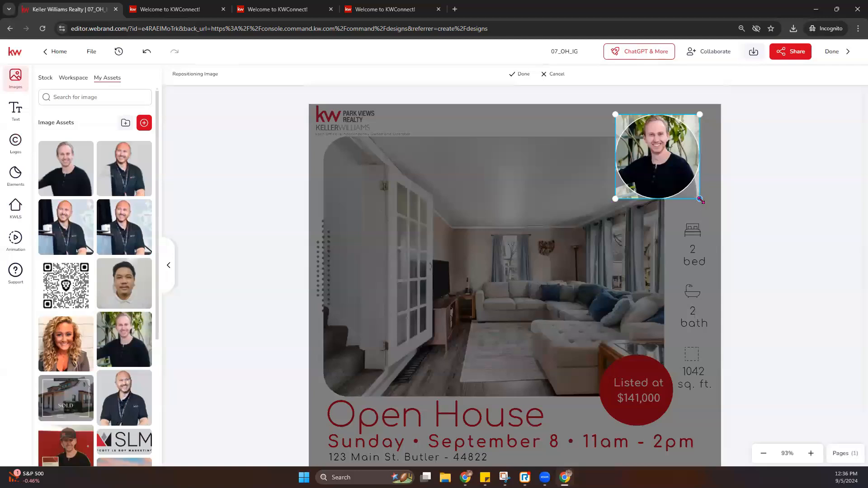
left_click(524, 74)
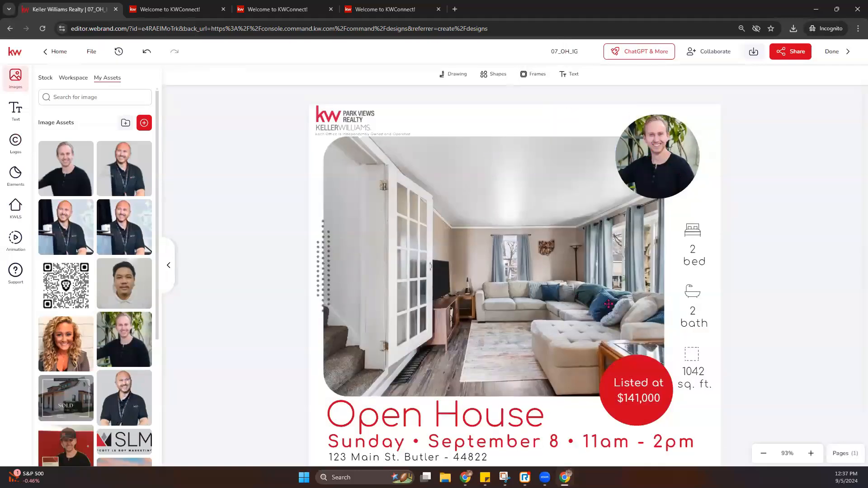
scroll(609, 304, "down", 3)
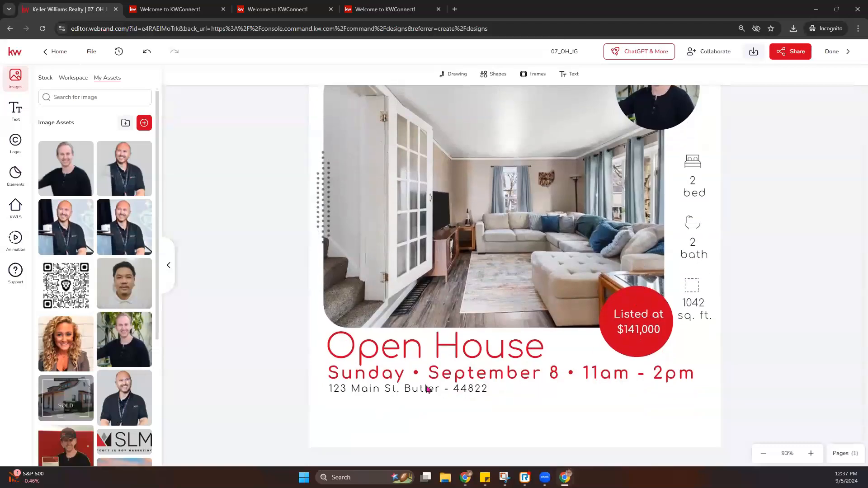
scroll(644, 334, "up", 2)
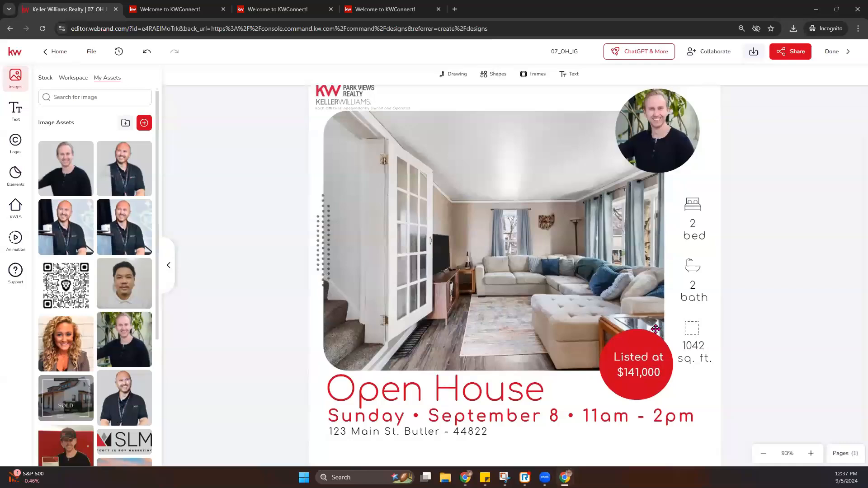
- Nudge the $141,000 price text right and fill the price circle with My Brand pink
left_click(644, 367)
left_click_drag(645, 367, 647, 369)
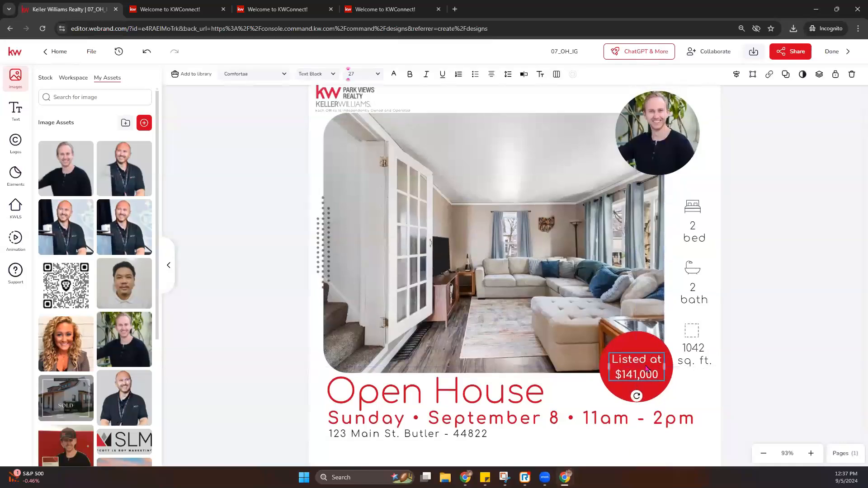
left_click(640, 347)
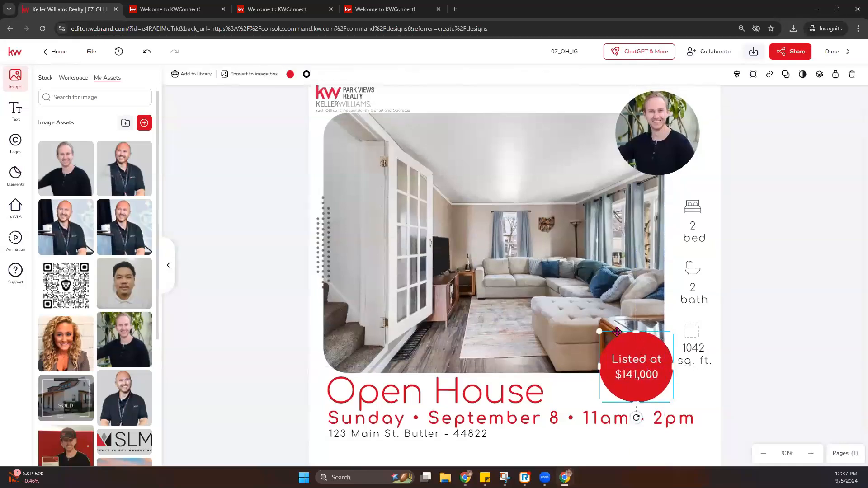
left_click(290, 75)
left_click(330, 95)
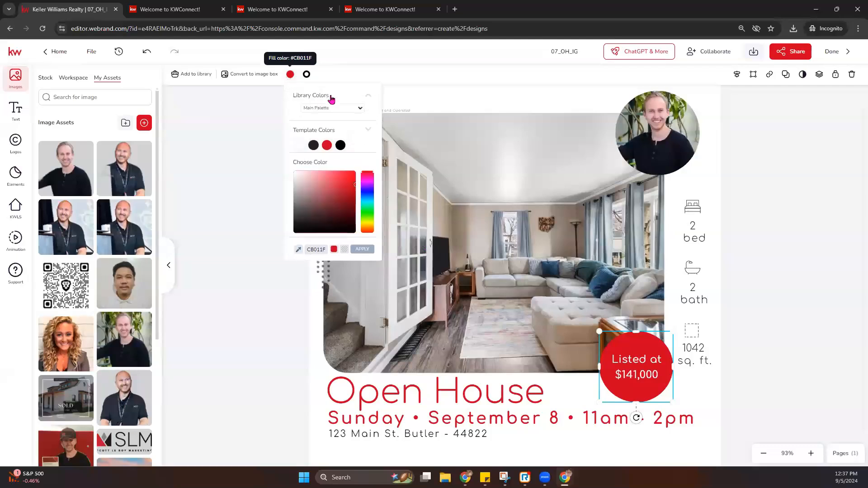
left_click(361, 109)
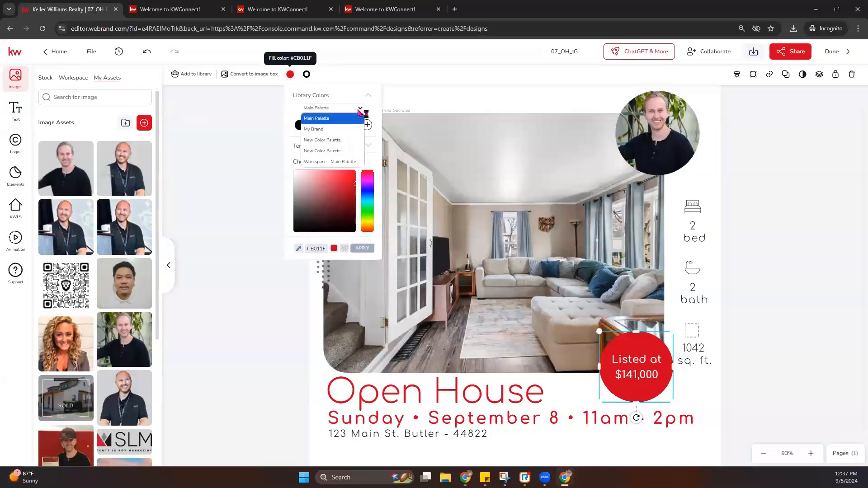
left_click(326, 129)
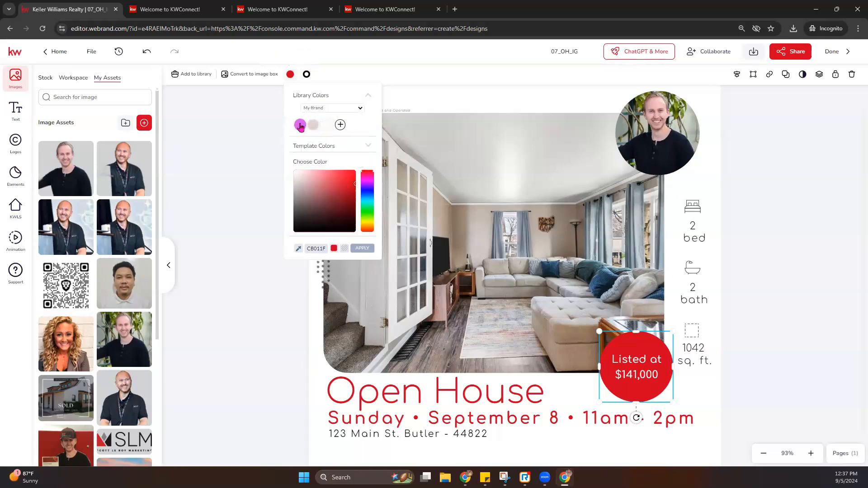
left_click(301, 126)
- Change the Open House title and Sunday date line text color to brand pink
left_click(500, 396)
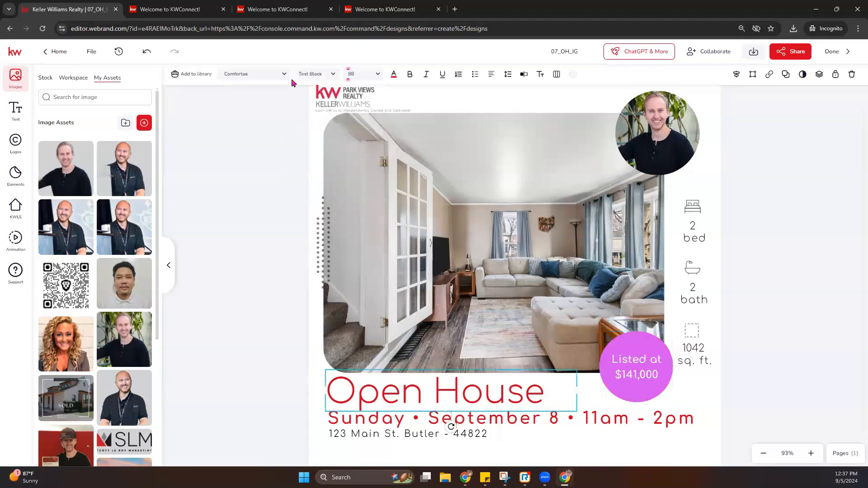
left_click(393, 75)
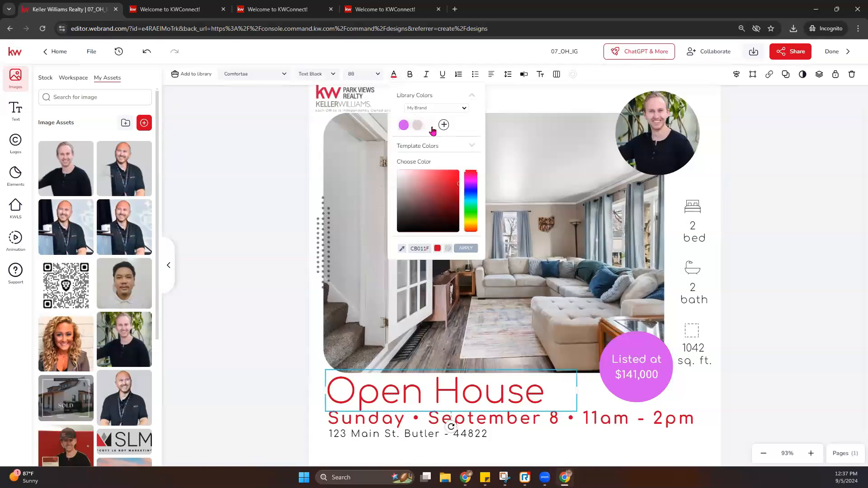
left_click(417, 127)
left_click(517, 419)
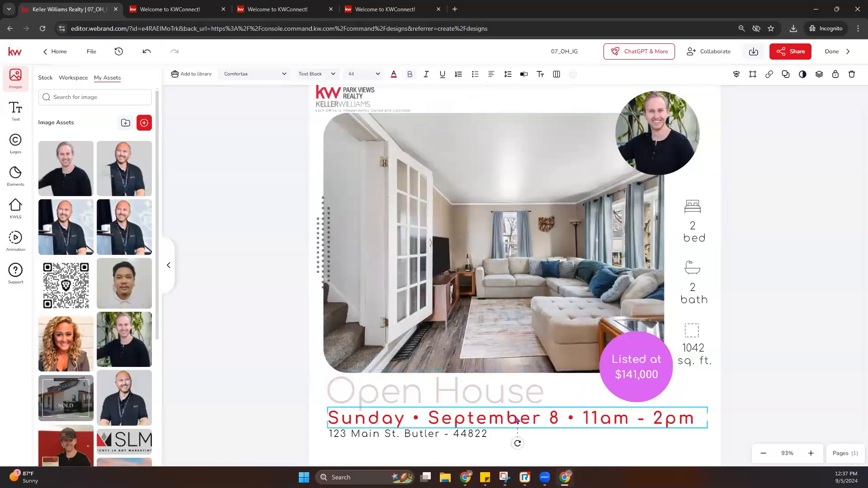
left_click(395, 75)
left_click(401, 128)
left_click(462, 398)
left_click(393, 74)
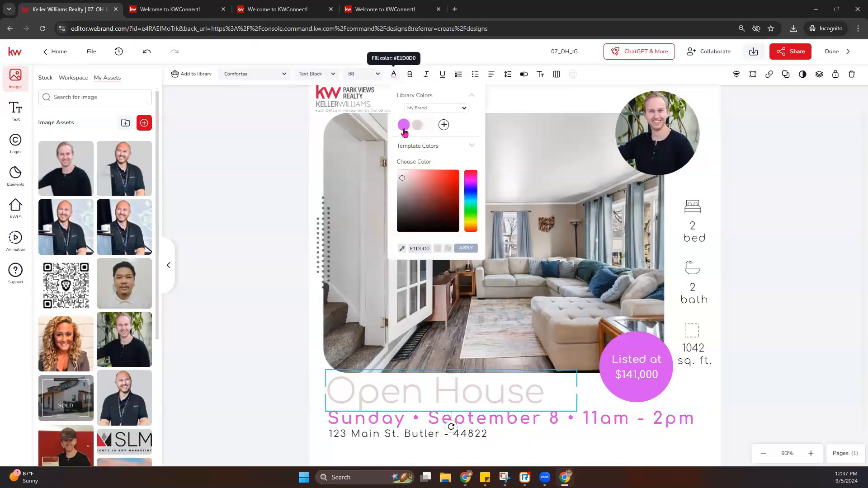
left_click(404, 127)
scroll(720, 360, "up", 1)
scroll(720, 361, "down", 3)
scroll(543, 249, "up", 3)
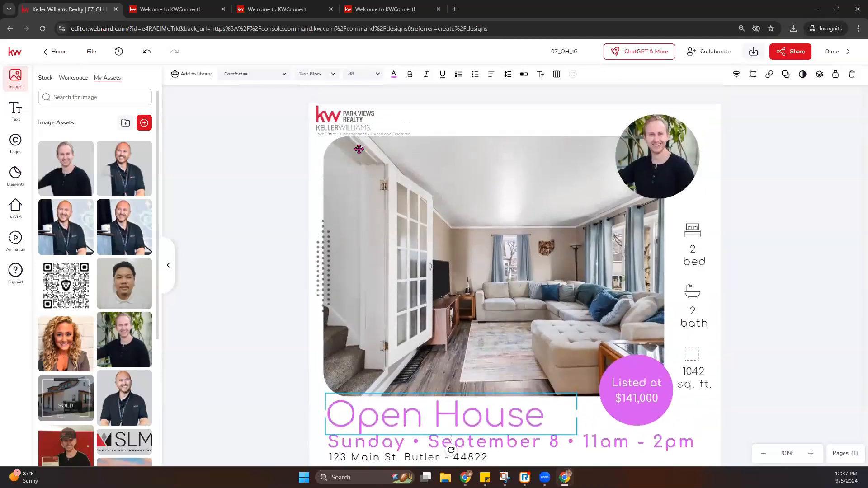
- Replace the red KW logo with the grey Park Views Realty logo
left_click(349, 118)
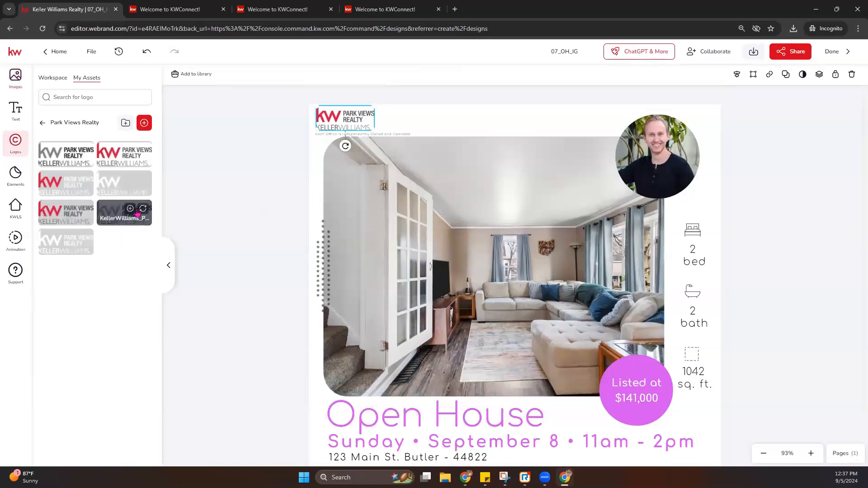
left_click(143, 209)
left_click(380, 119)
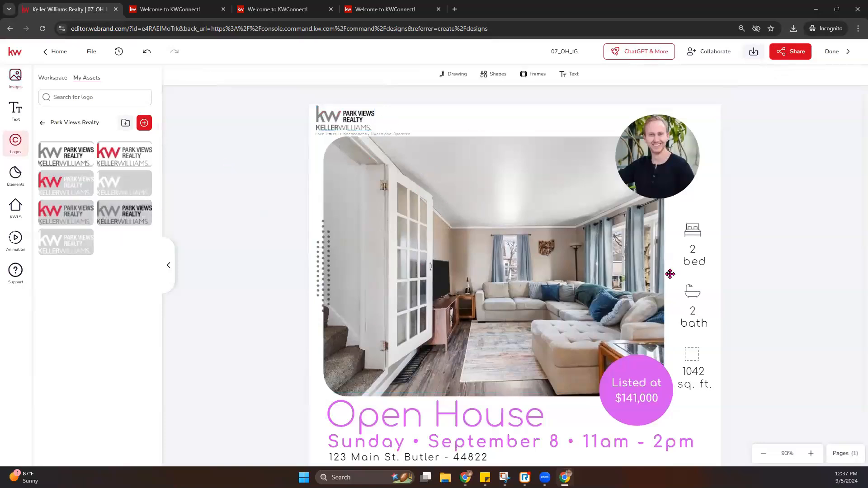
scroll(767, 287, "down", 2)
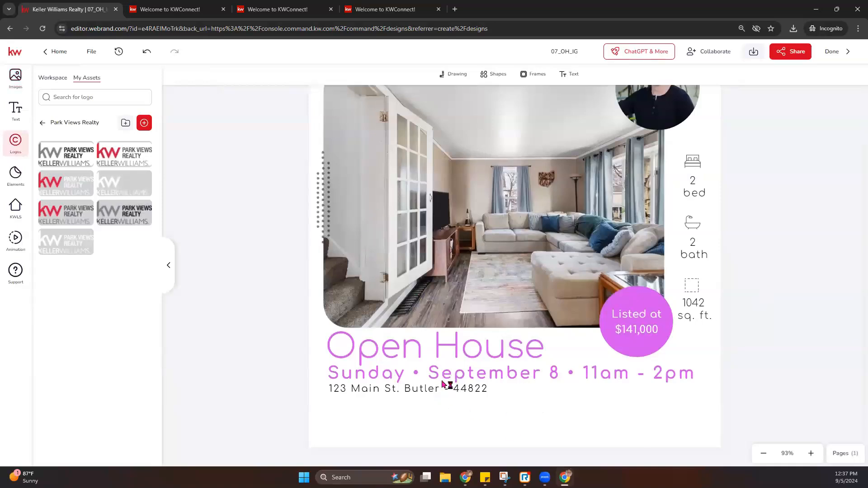
- Delete the dotted decoration beside the living-room photo
left_click(456, 394)
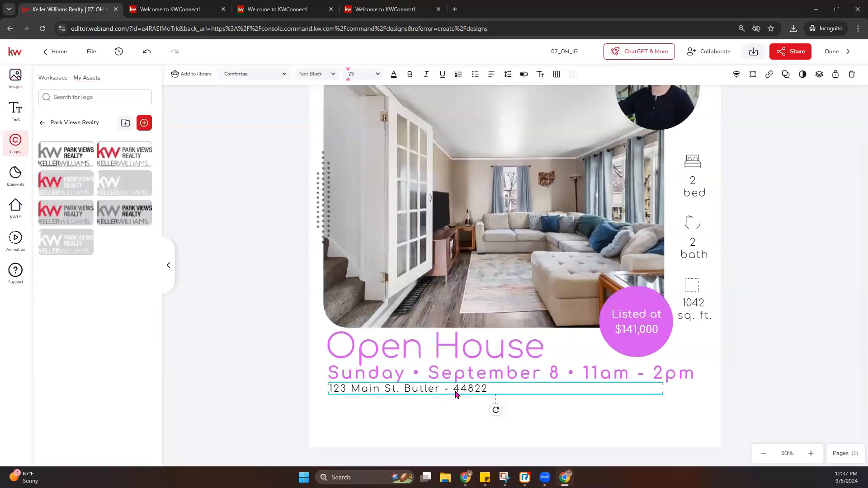
left_click(489, 264)
left_click(317, 192)
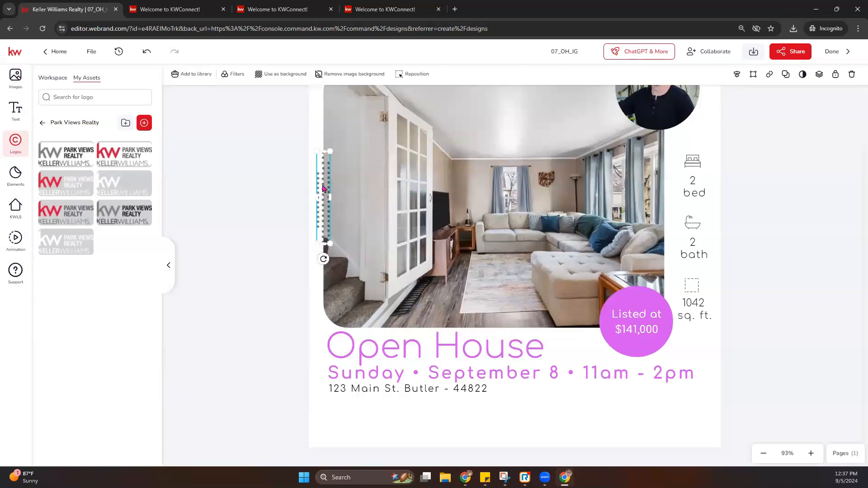
key("Delete")
scroll(413, 231, "up", 2)
scroll(417, 233, "down", 2)
scroll(592, 166, "up", 2)
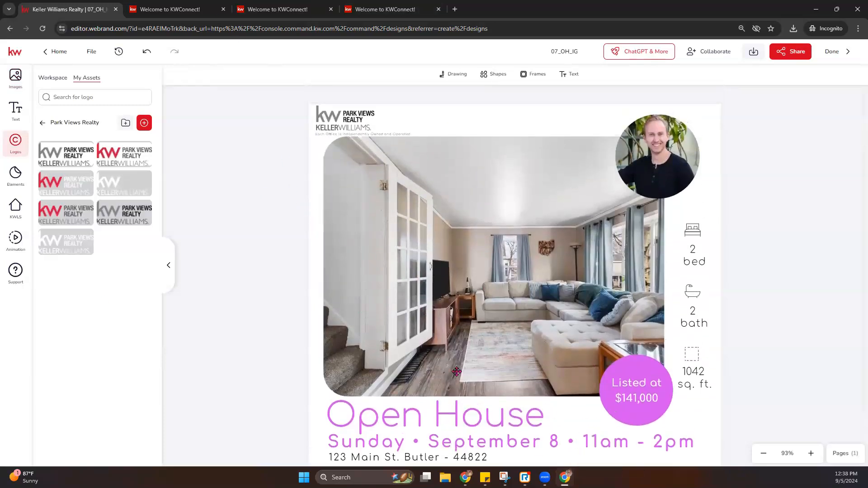
scroll(333, 341, "down", 1)
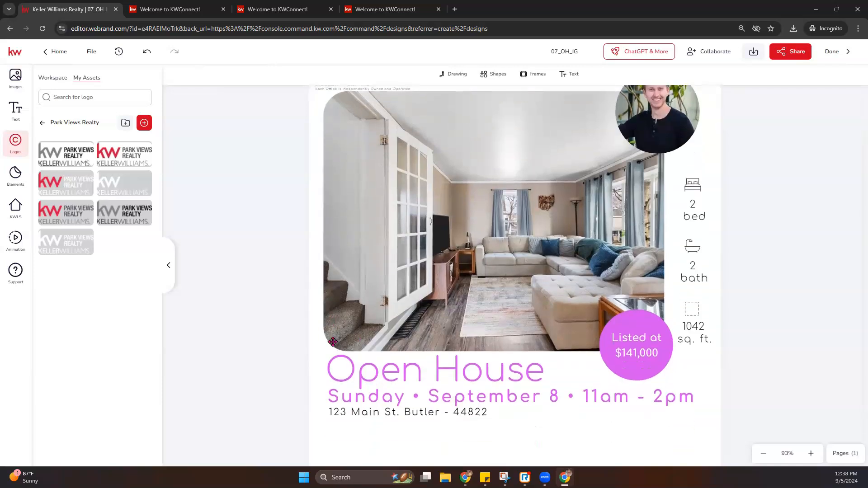
- Give the Open House title a zoom-in entrance animation instead of rotate-in
left_click(438, 373)
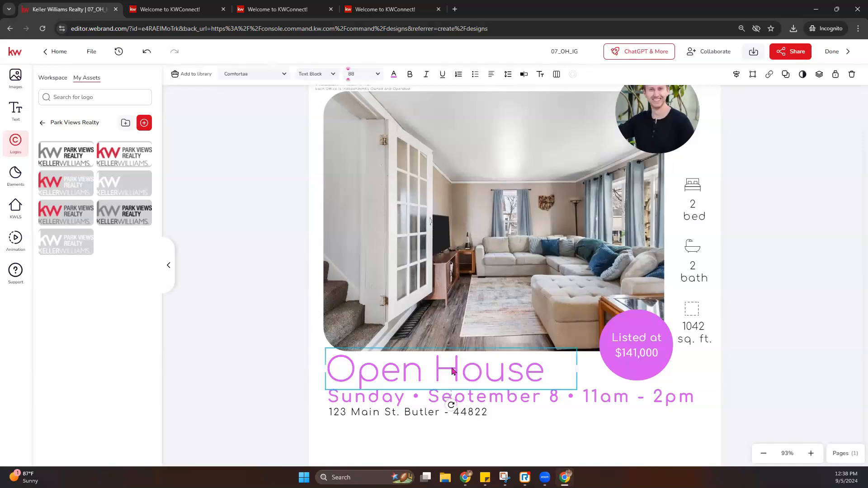
left_click(10, 243)
left_click(138, 201)
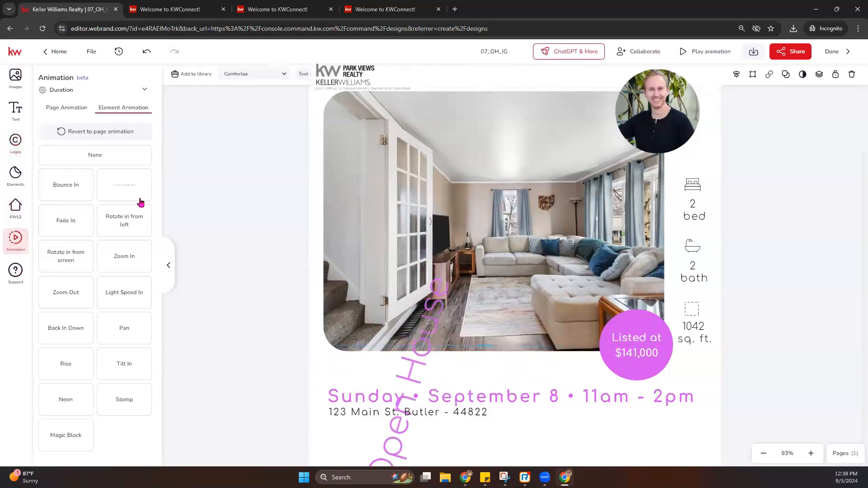
left_click(134, 251)
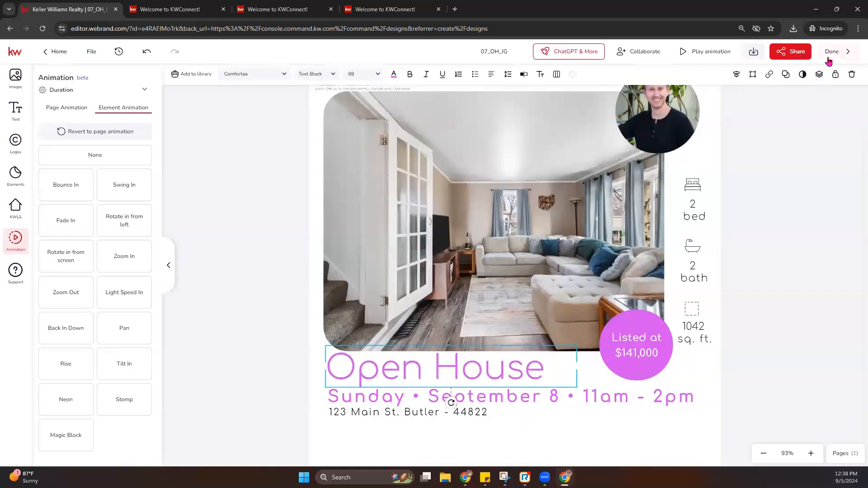
- Review the available download file types, then close the download options
left_click(753, 53)
left_click(695, 115)
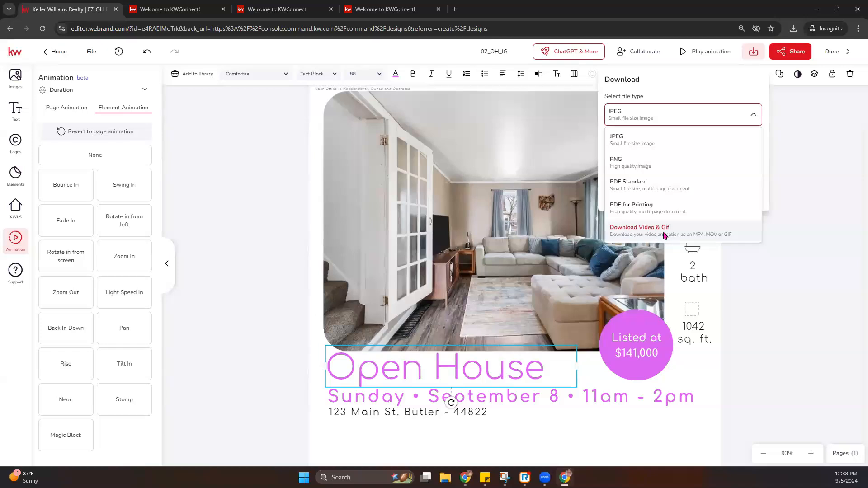
left_click(256, 259)
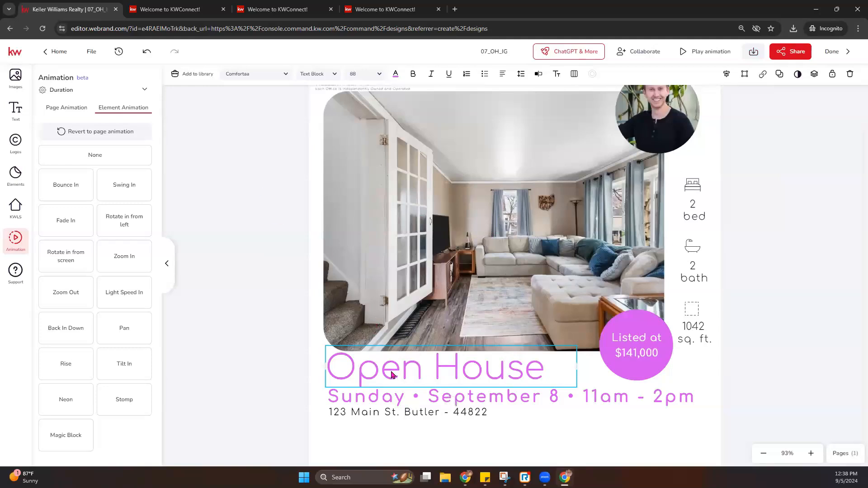
- Enlarge the Open House title to 122 pt and set it in bold Arial
left_click(285, 76)
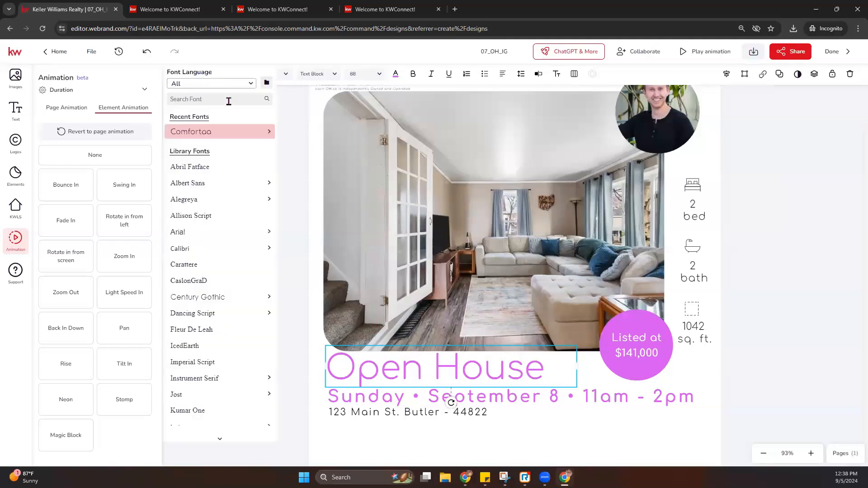
left_click(201, 366)
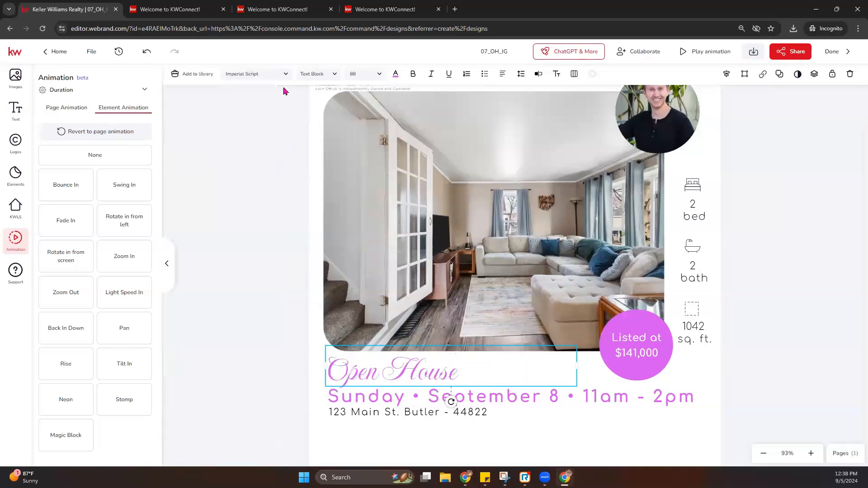
left_click(374, 75)
scroll(369, 190, "down", 3)
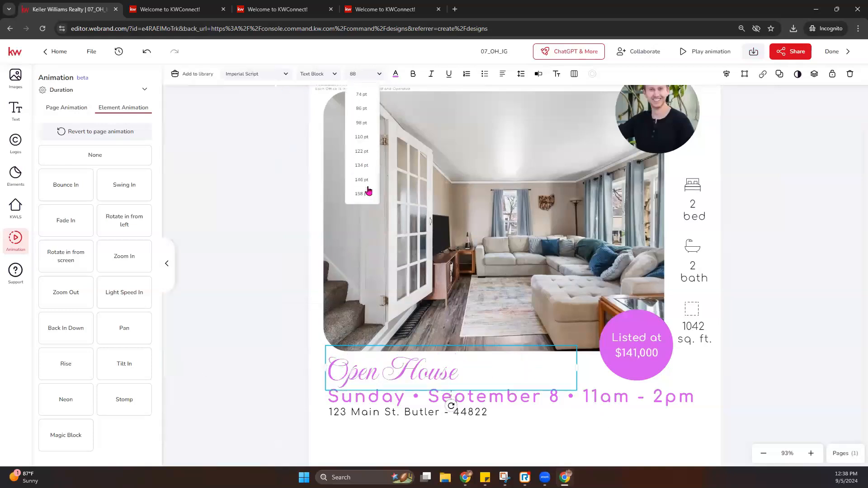
left_click(361, 150)
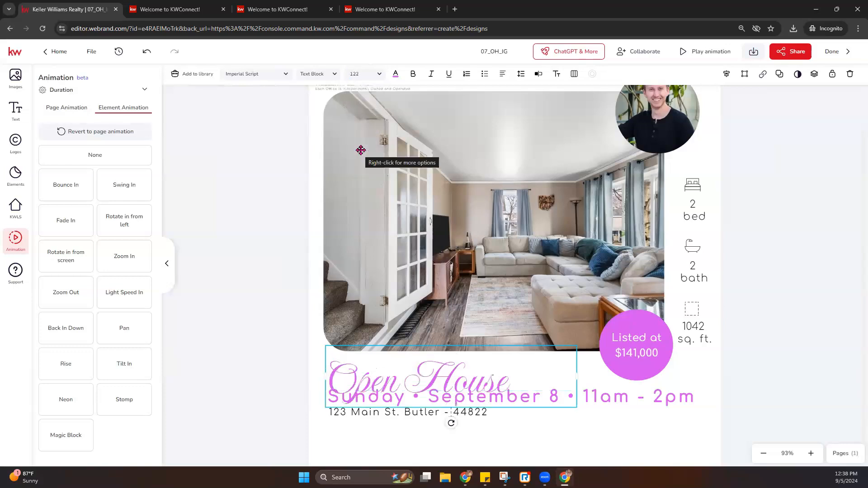
left_click(285, 75)
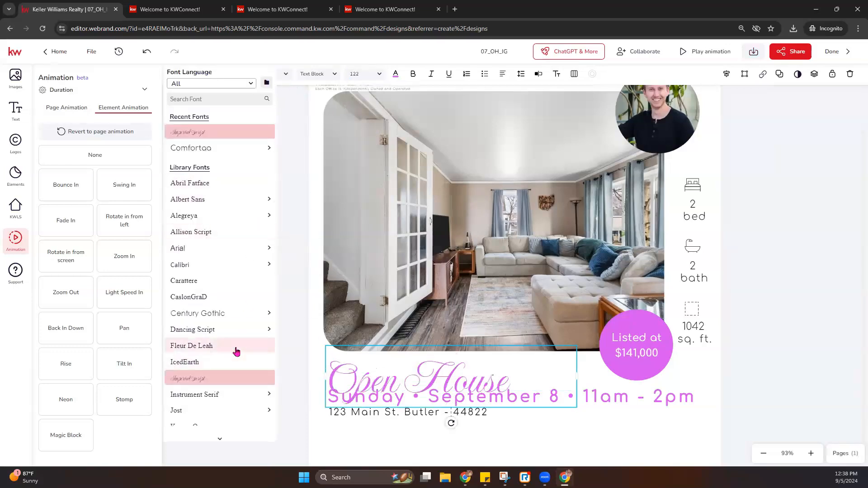
left_click(236, 351)
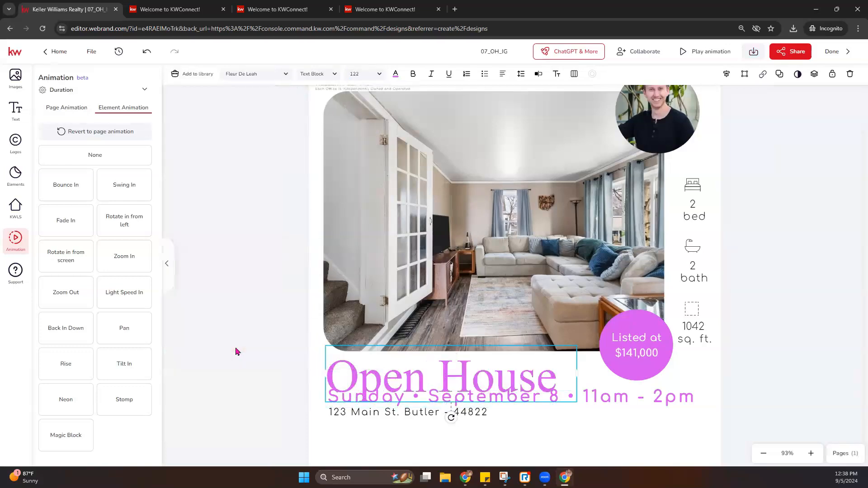
left_click(246, 74)
mouse_move(227, 218)
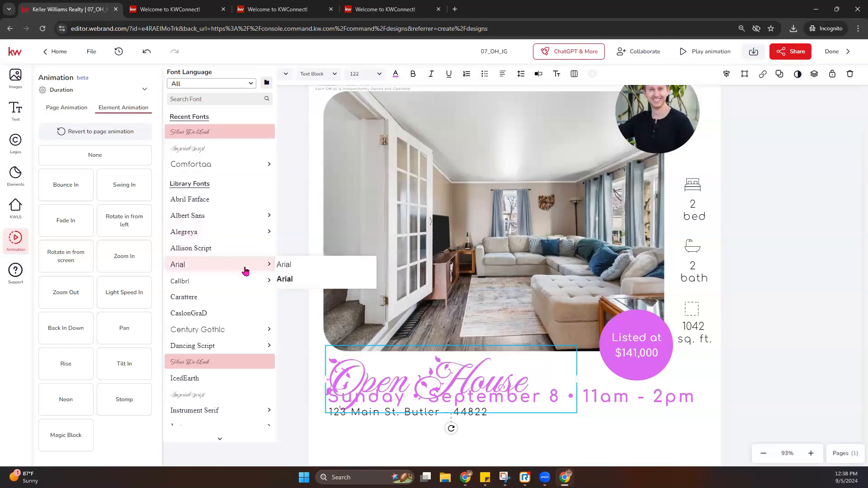
mouse_move(253, 266)
left_click(288, 280)
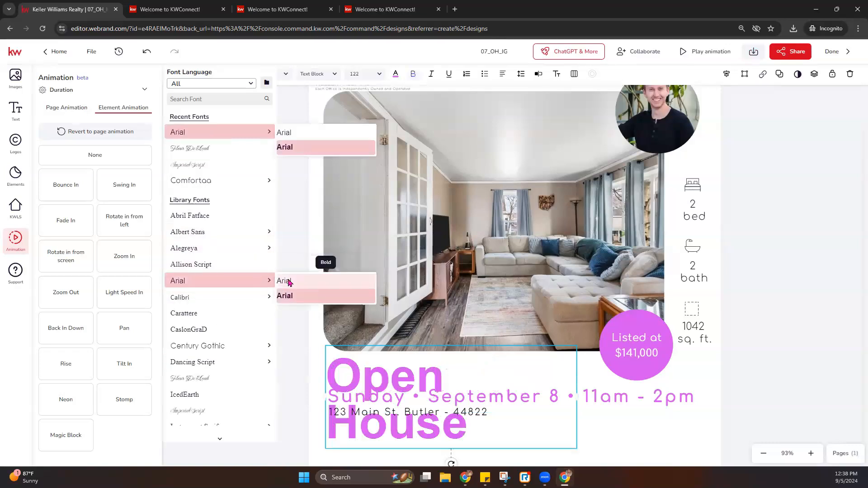
left_click(244, 349)
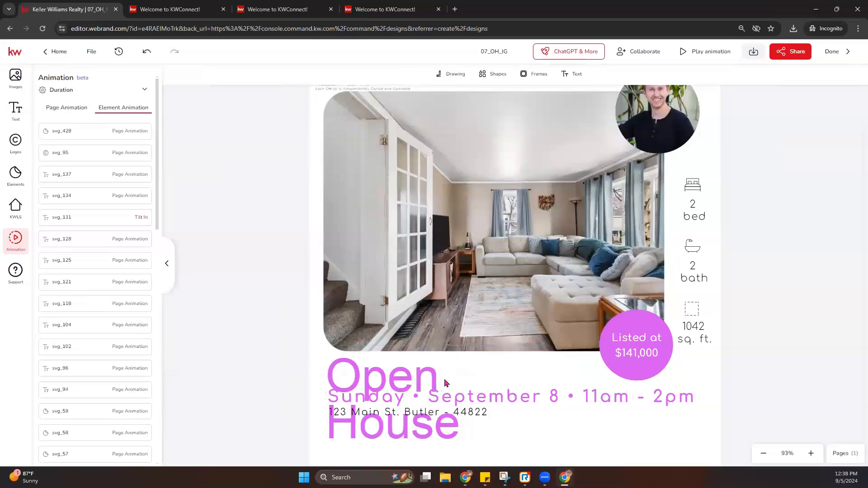
- Widen the title onto one line and shift the date, address and title slightly lower
left_click(371, 376)
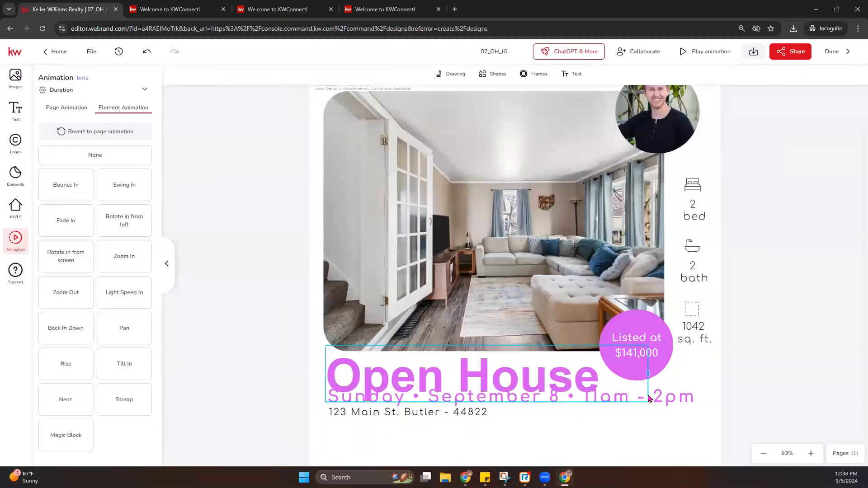
left_click_drag(546, 378, 540, 367)
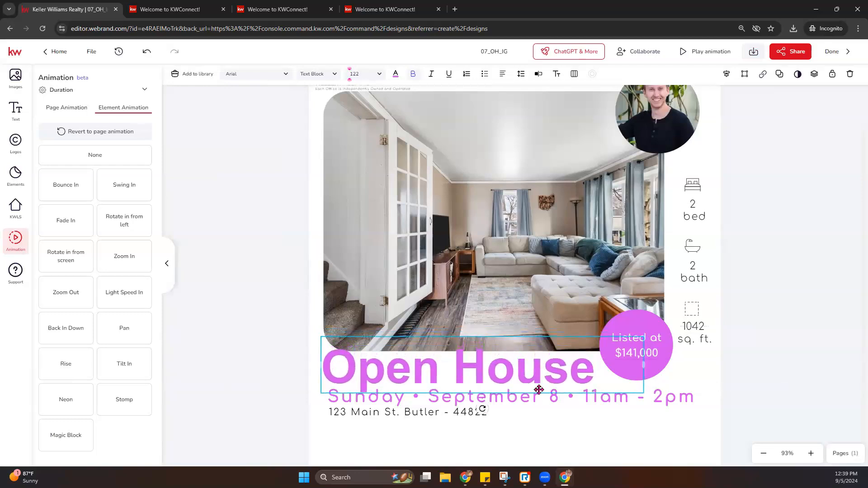
left_click(525, 403)
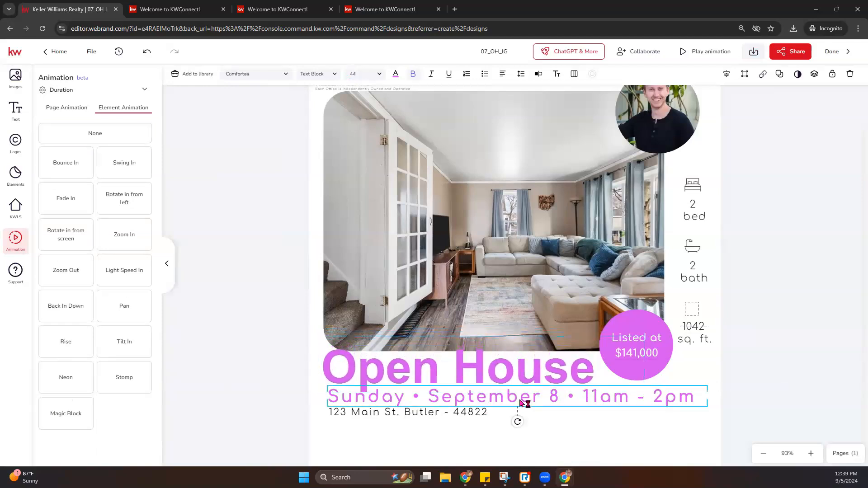
left_click(419, 411, "shift")
left_click_drag(428, 400, 428, 412)
left_click_drag(473, 374, 476, 371)
- Animate the Sunday date line with Back In Down and preview the design's animation
left_click(783, 346)
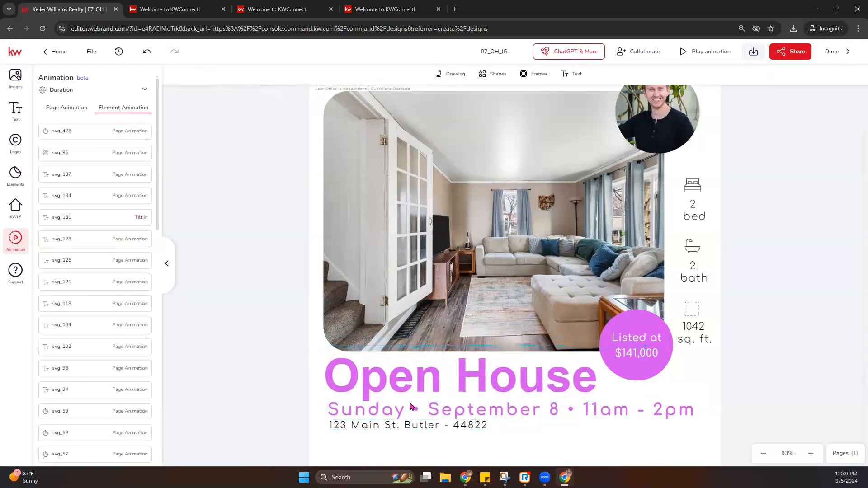
left_click(416, 415)
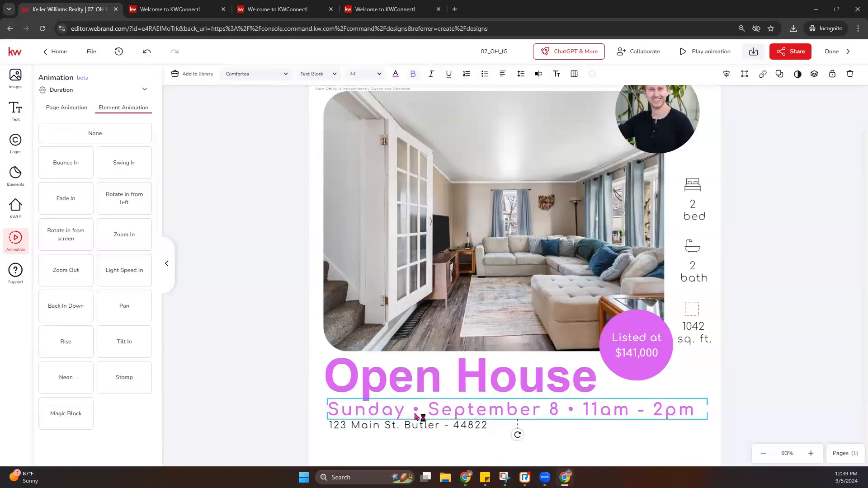
left_click(74, 311)
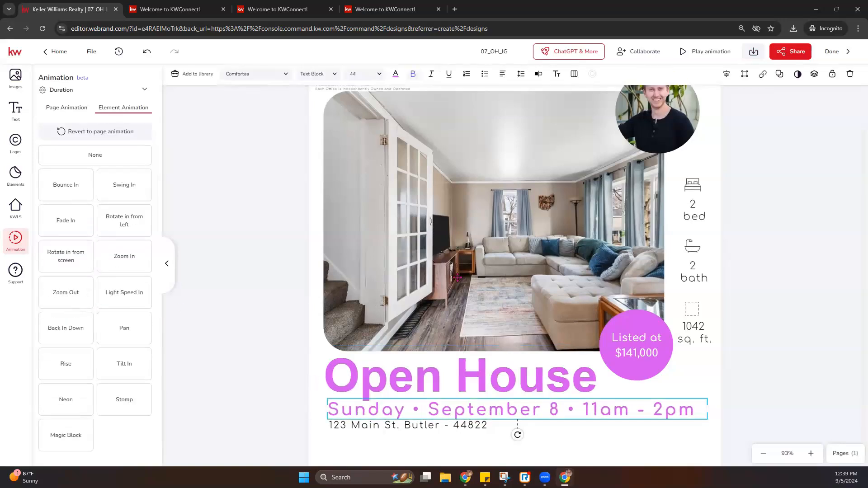
left_click(706, 51)
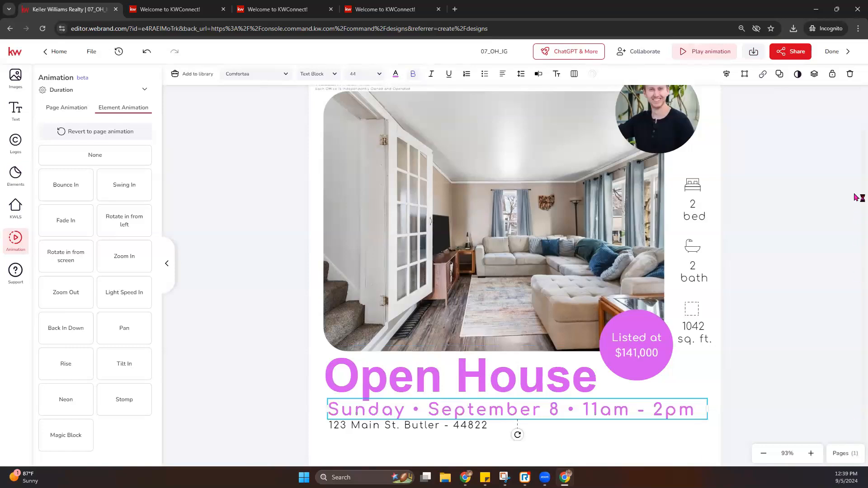
left_click(755, 54)
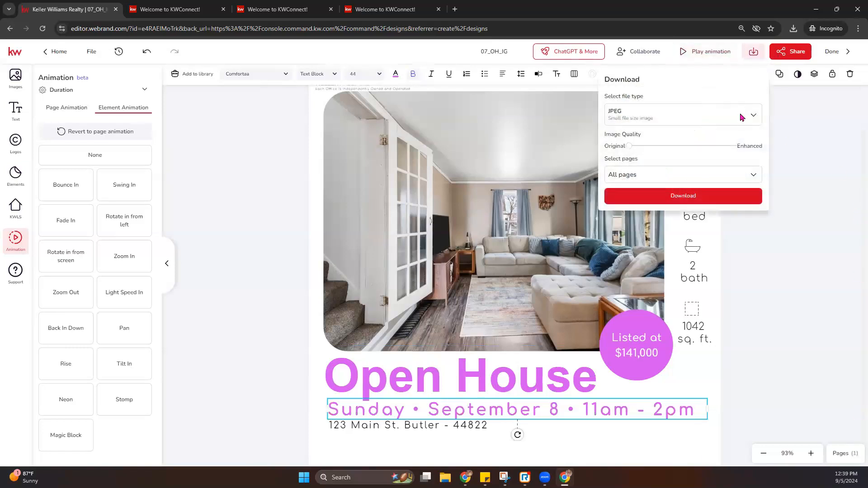
- Download the Open House design as an MP4 video
left_click(742, 123)
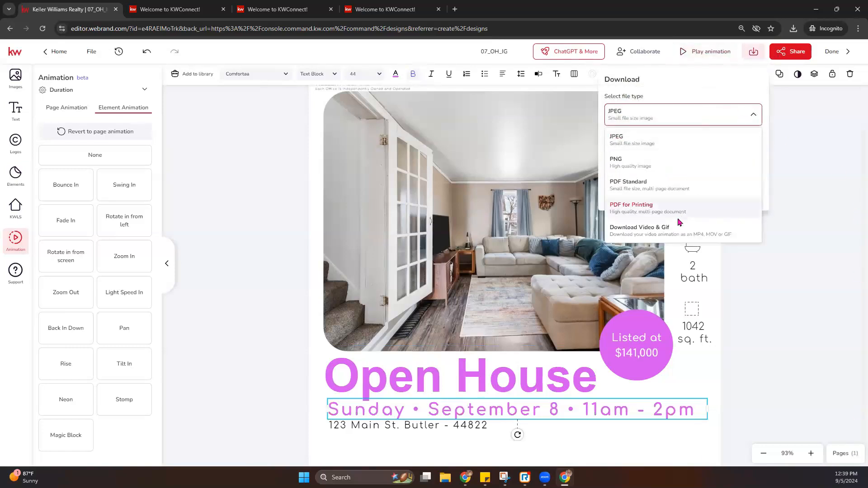
left_click(653, 230)
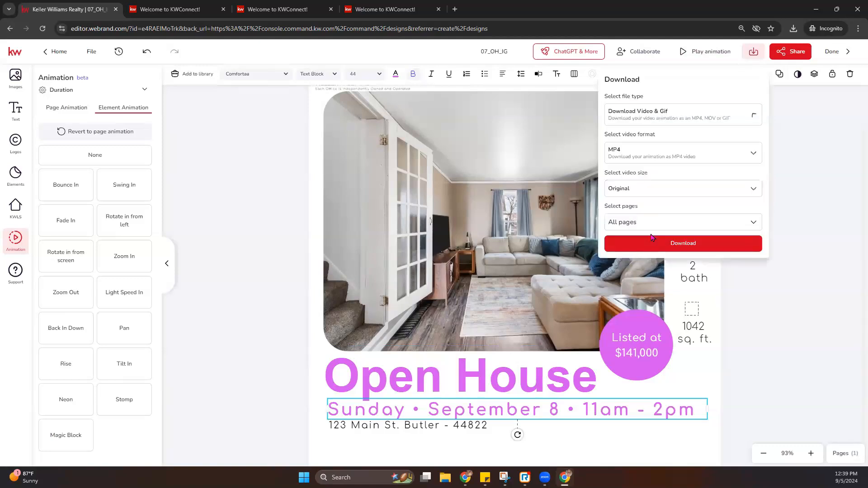
left_click(680, 247)
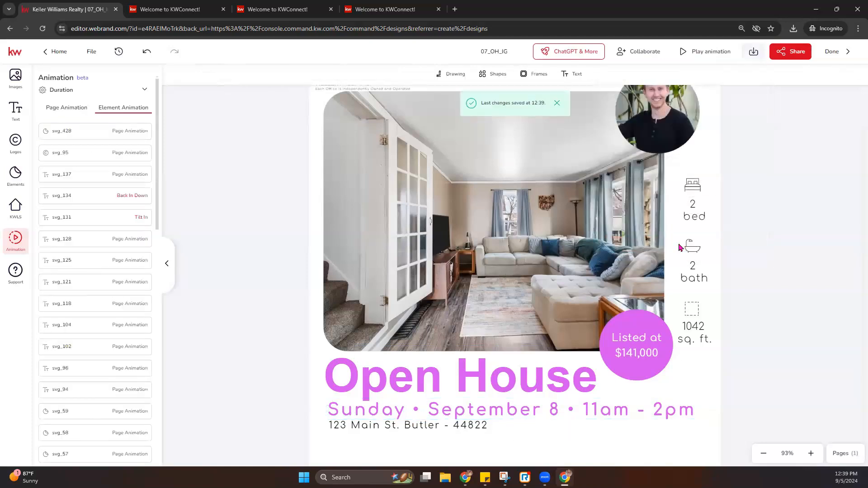
- Download it as a JPEG saved to Downloads, then finish editing the design
left_click(754, 52)
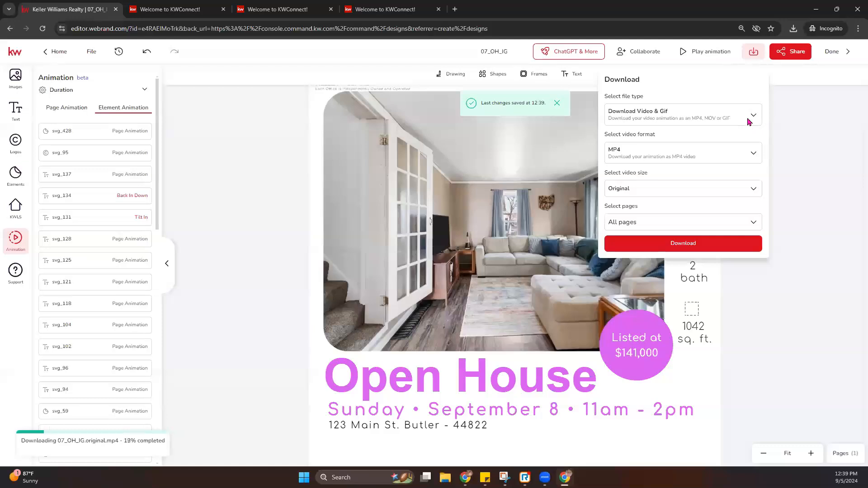
left_click(749, 120)
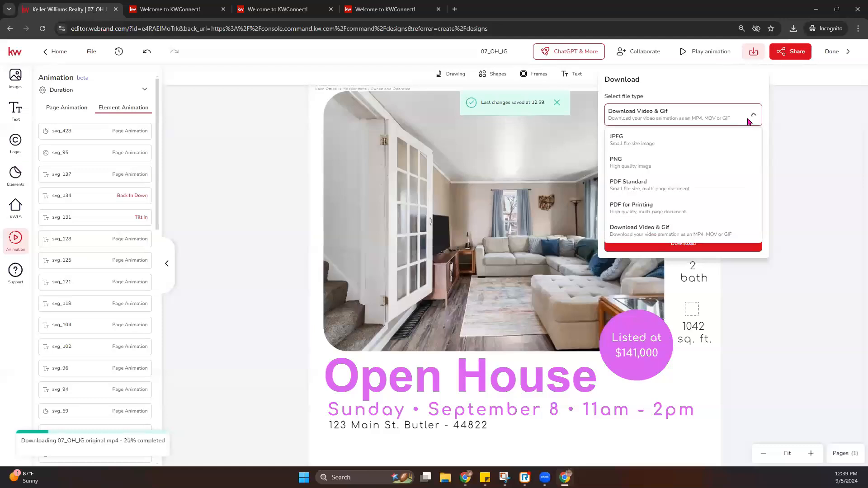
left_click(635, 146)
left_click(672, 198)
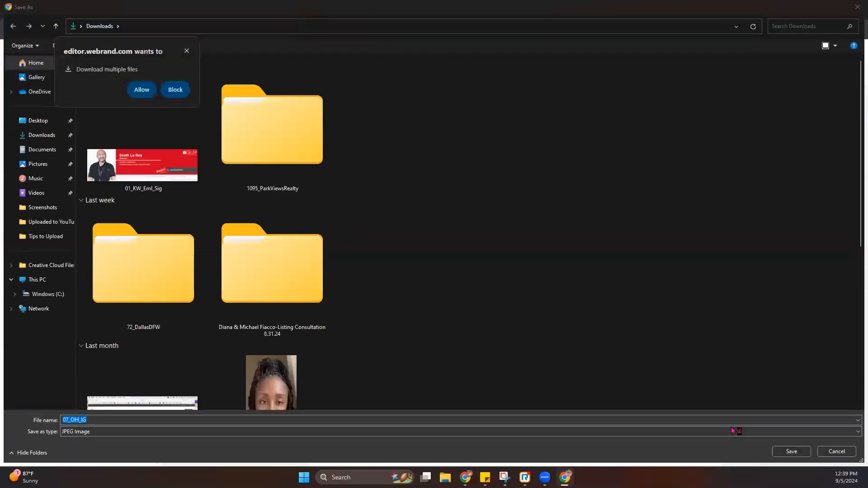
left_click(791, 451)
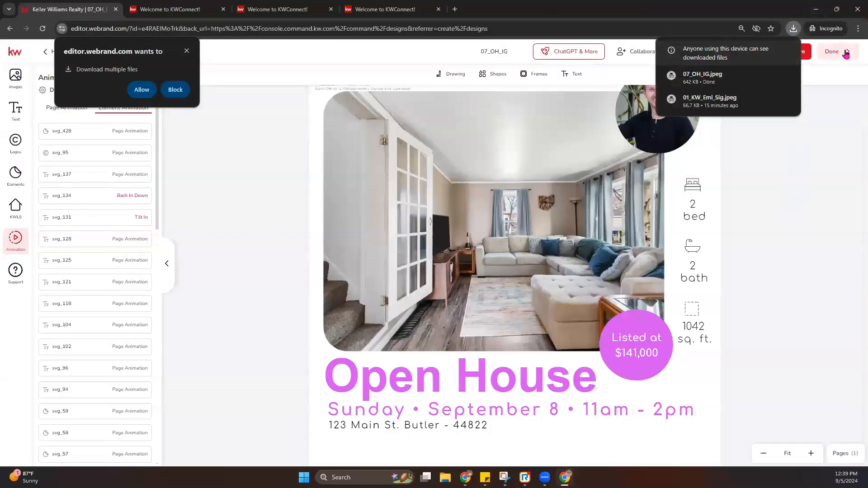
left_click(835, 137)
left_click(834, 54)
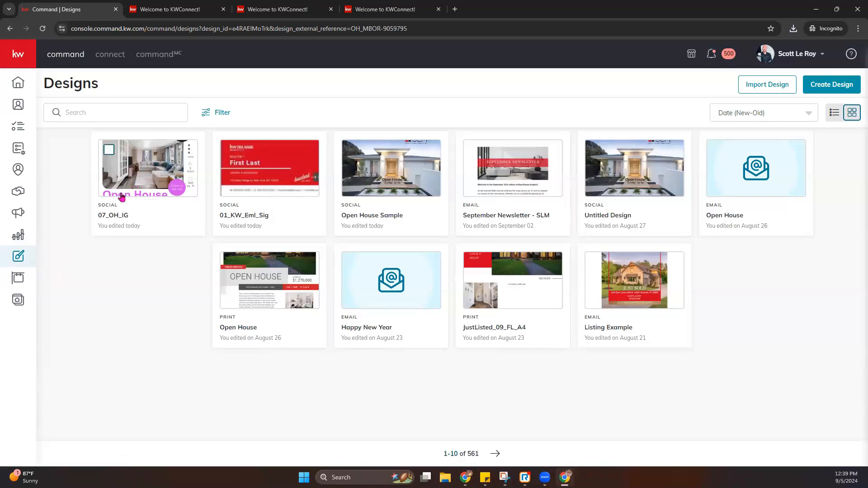
- Go to the Campaigns page and start a new campaign
left_click(23, 216)
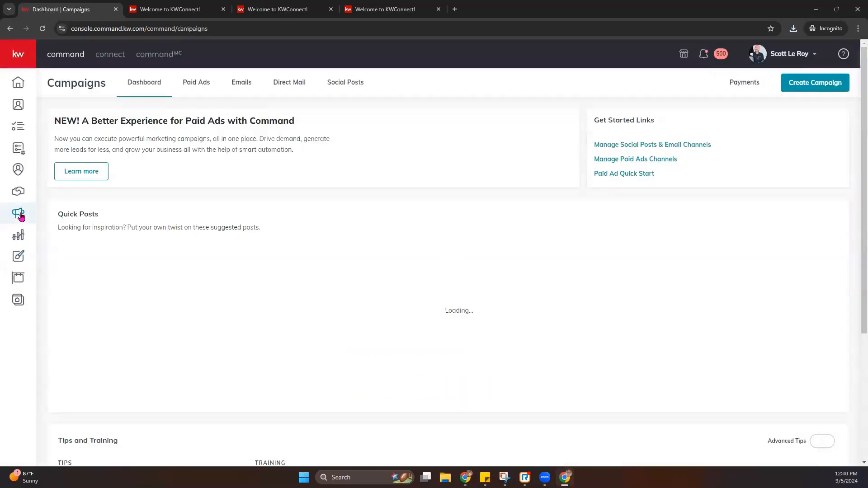
left_click(814, 85)
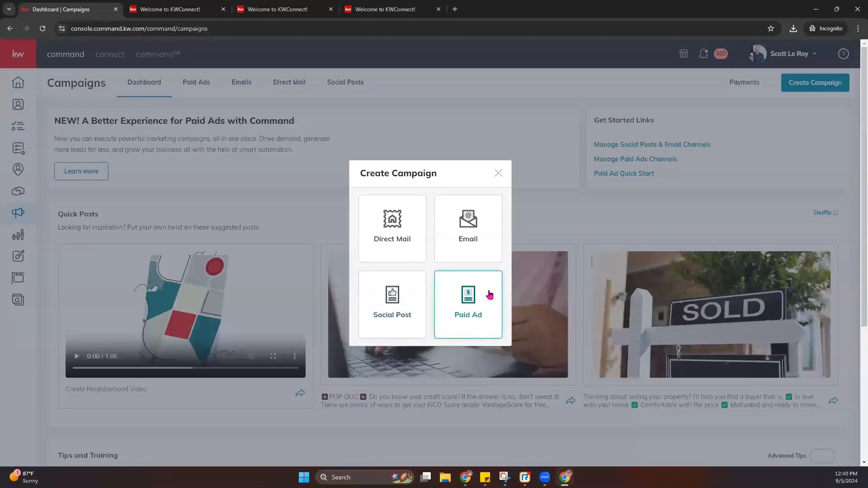
- Create a Social Post targeting the Facebook page plus the Demo Business Page Instagram
left_click(391, 309)
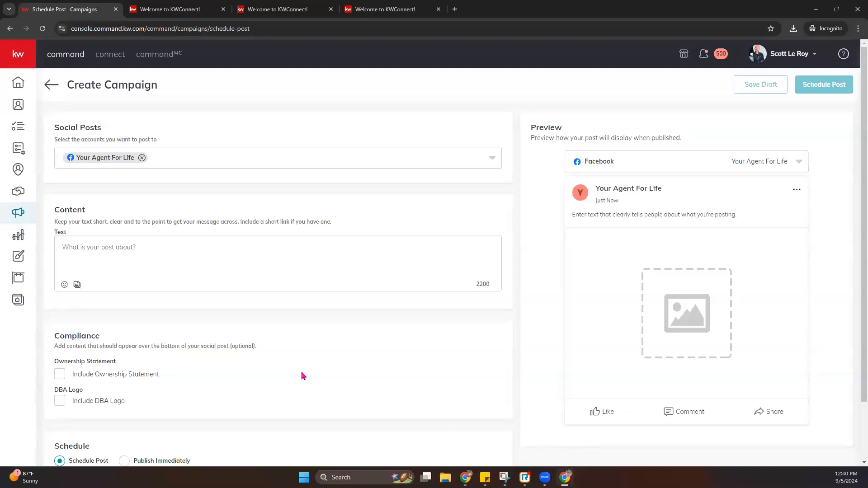
left_click_drag(57, 129, 182, 145)
left_click(202, 164)
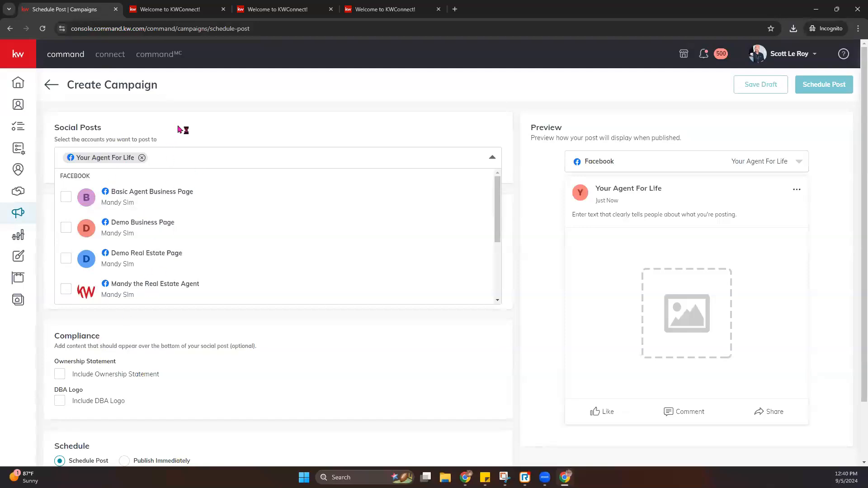
left_click(259, 120)
scroll(158, 222, "down", 3)
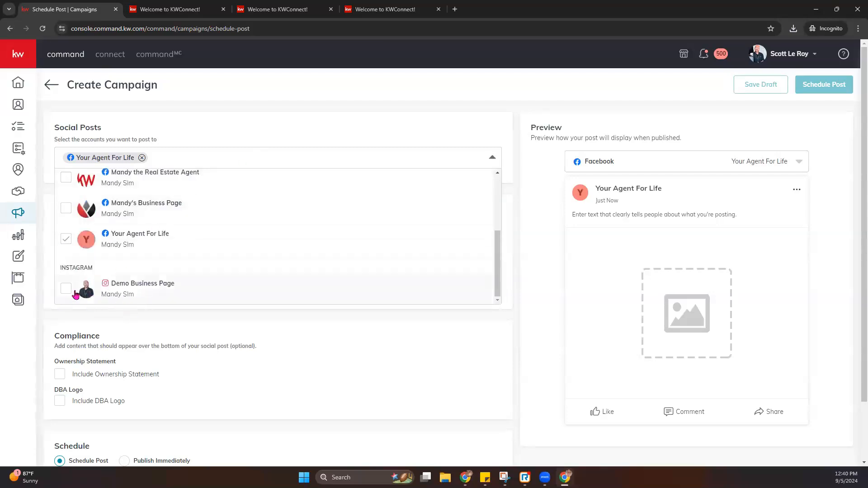
left_click(66, 290)
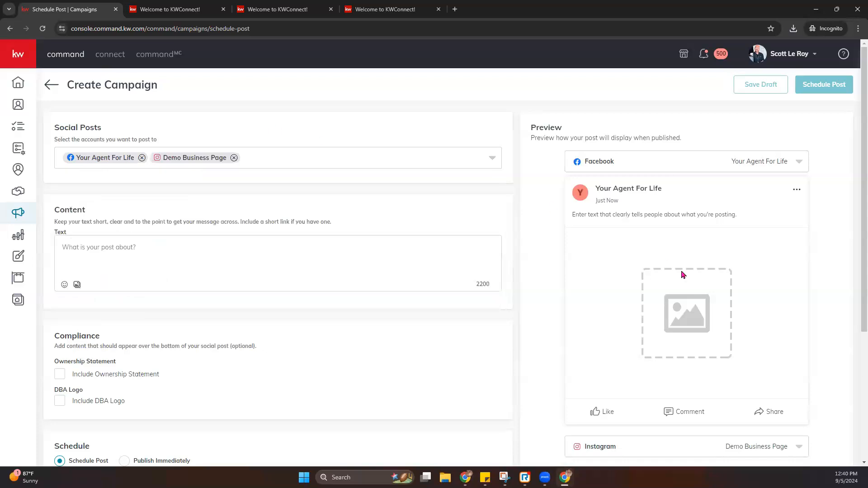
scroll(626, 185, "down", 3)
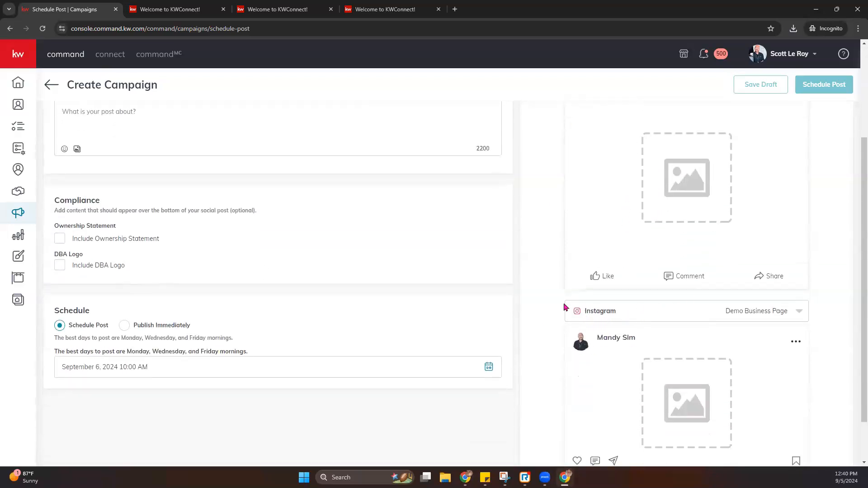
scroll(659, 337, "down", 1)
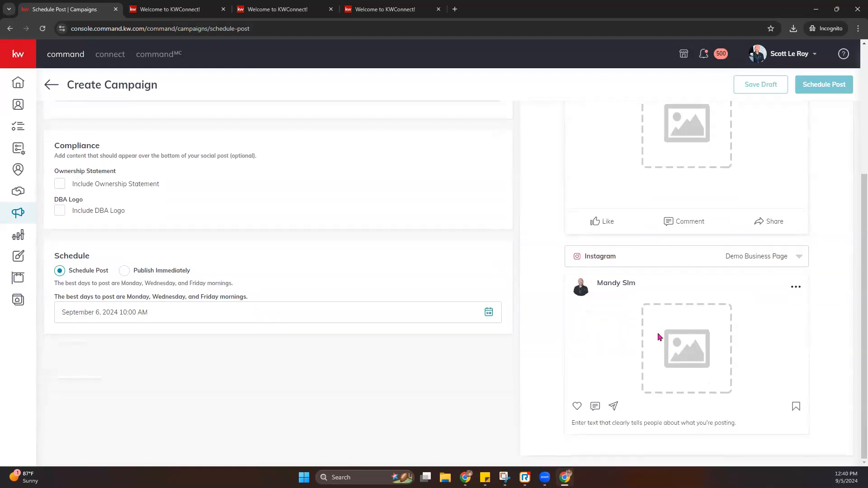
scroll(658, 337, "up", 4)
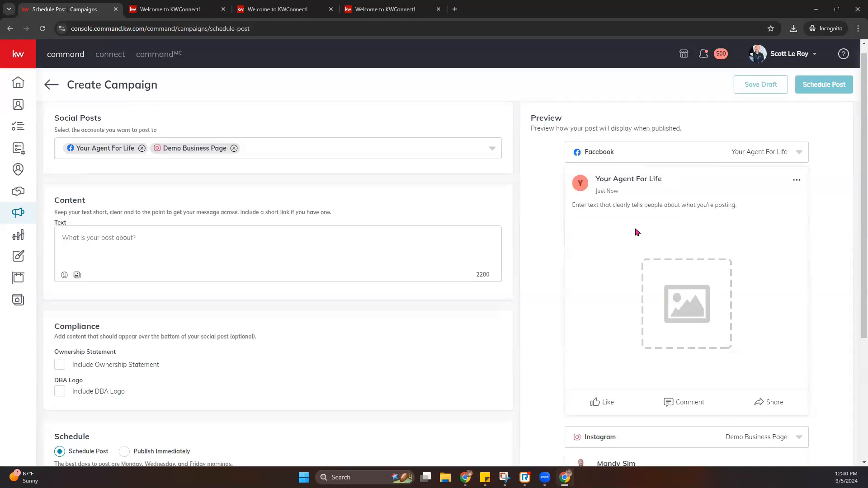
- Add a media section and attach the 07_OH_IG design to the post
left_click(105, 239)
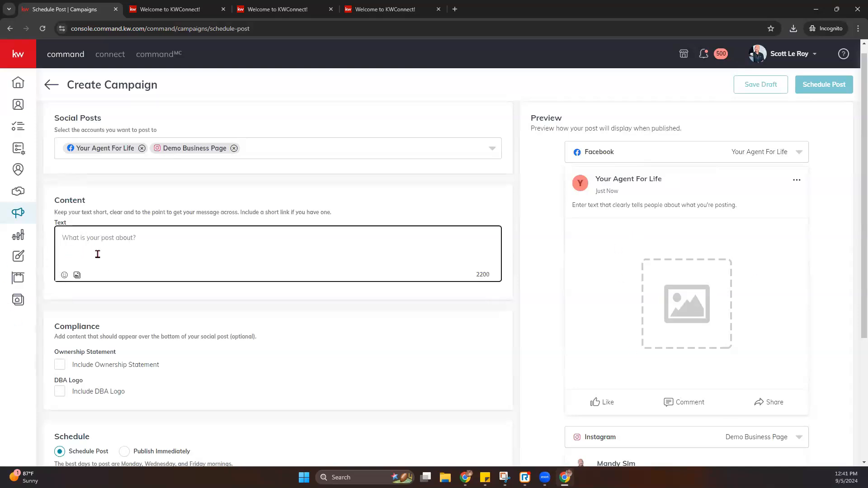
left_click(76, 275)
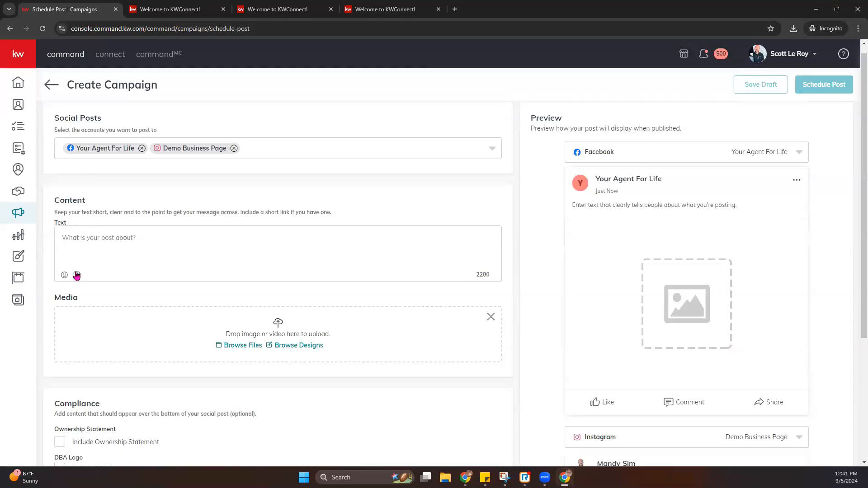
left_click(297, 350)
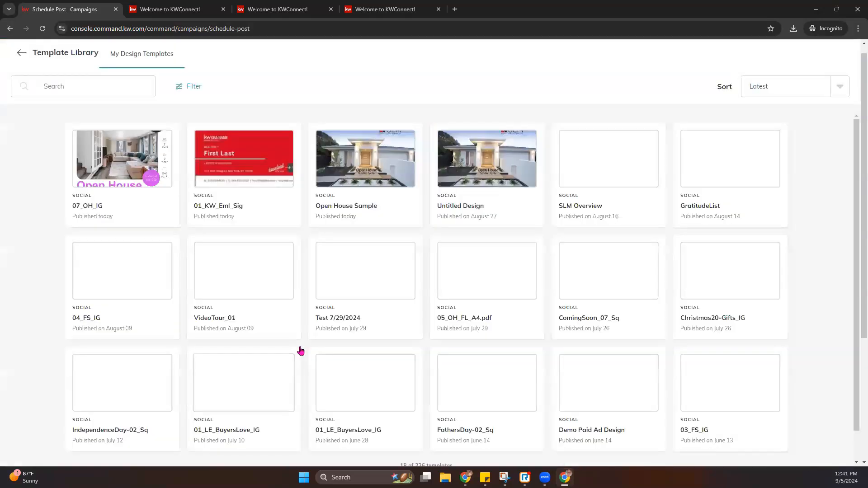
left_click(155, 178)
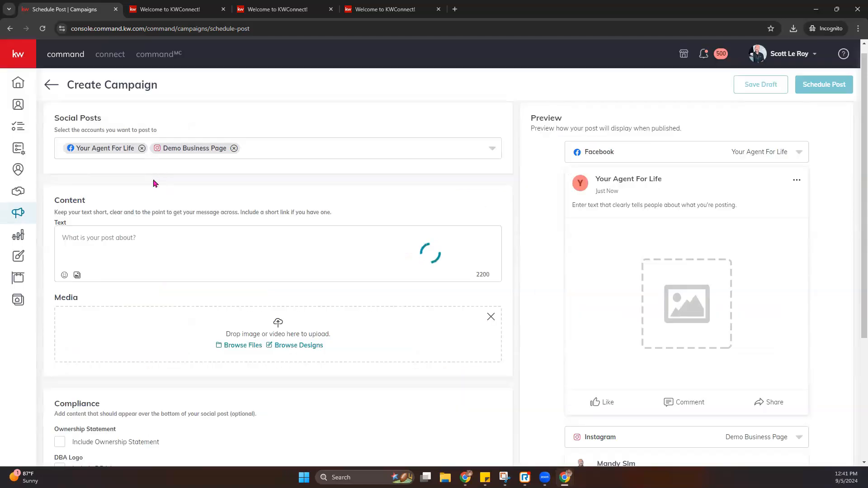
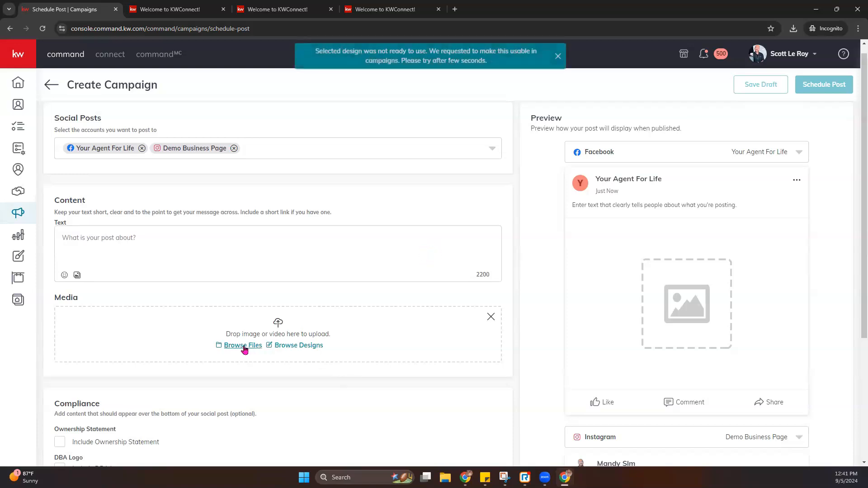
- Upload 07_OH_IG from Downloads and accept its square crop as the post's media
left_click_drag(321, 63, 491, 62)
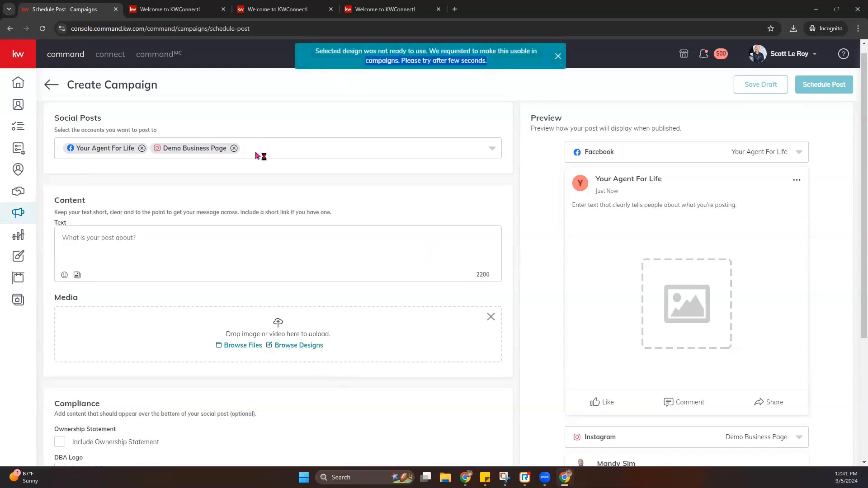
left_click(240, 346)
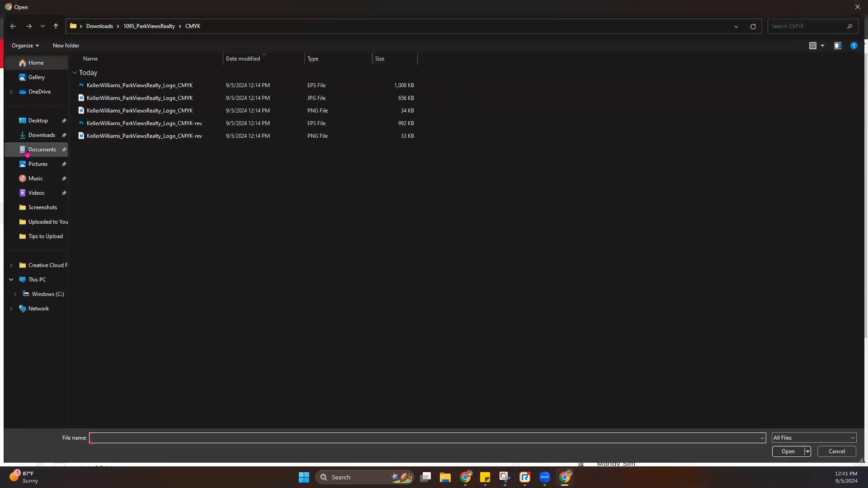
left_click(41, 135)
double_click(135, 127)
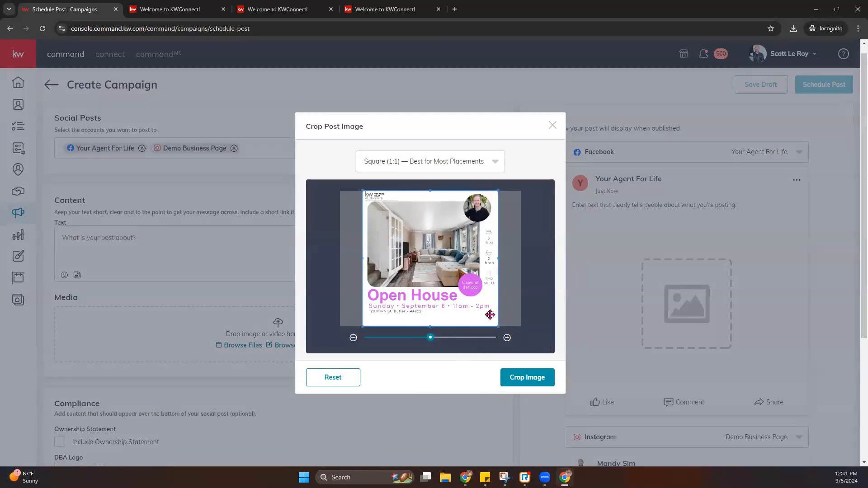
left_click(532, 385)
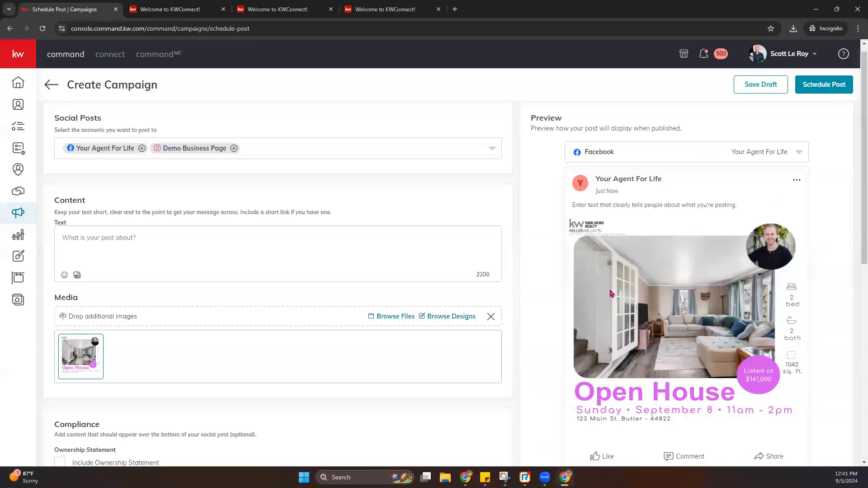
scroll(611, 294, "down", 8)
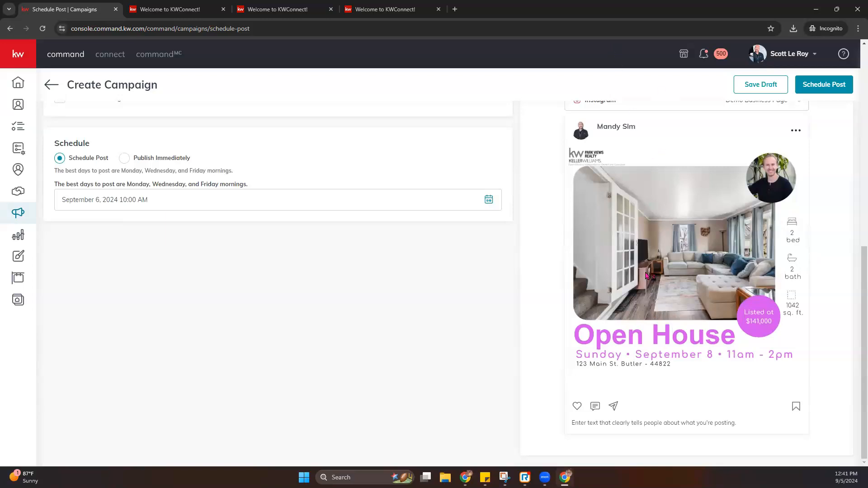
scroll(646, 275, "up", 7)
scroll(646, 275, "down", 3)
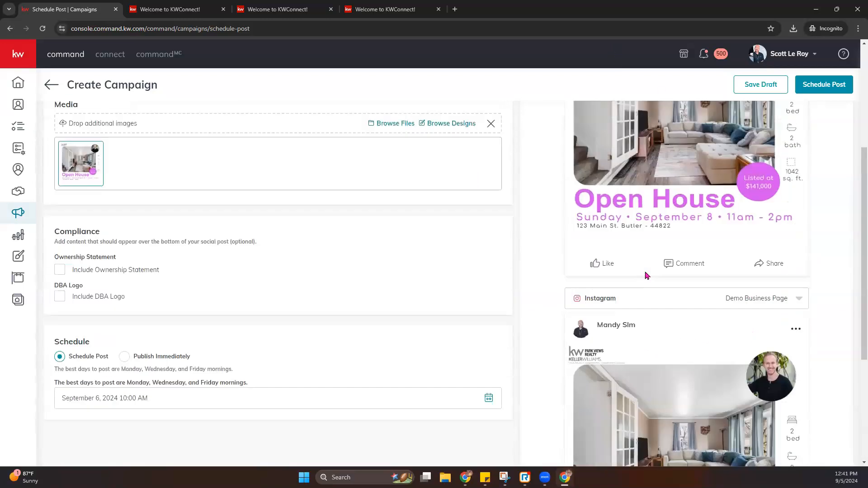
scroll(647, 275, "down", 4)
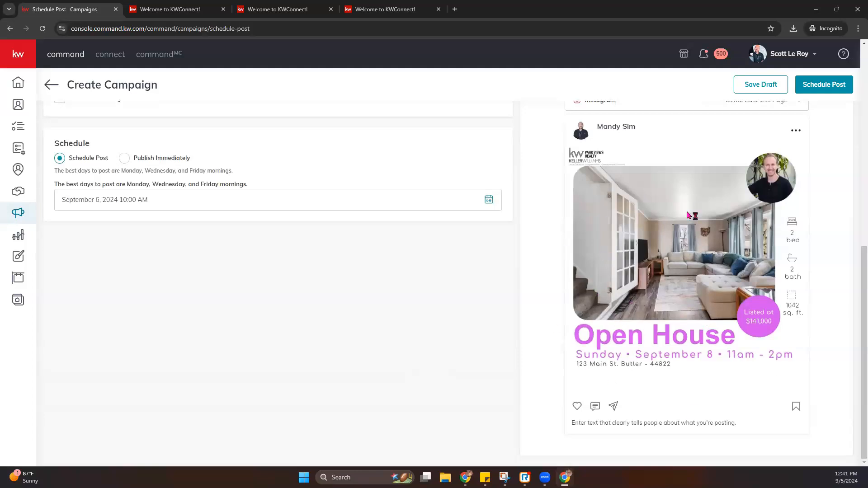
scroll(166, 290, "up", 4)
scroll(167, 290, "up", 3)
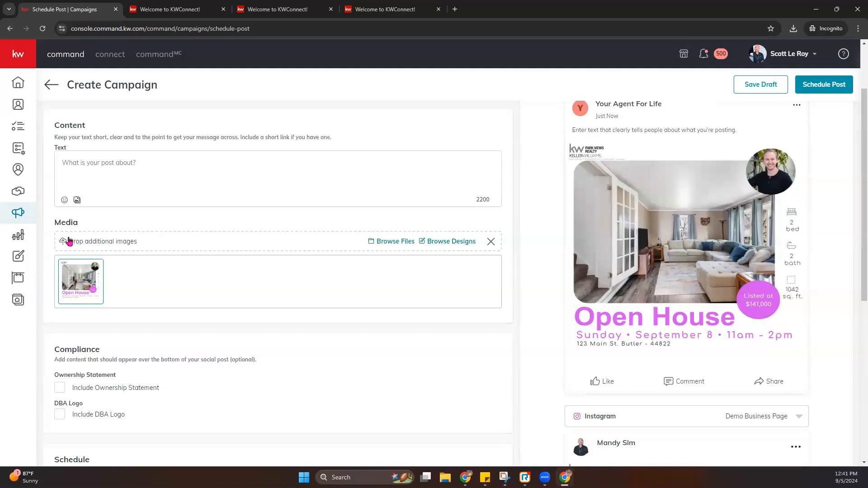
- Write the post text 'Come see me this weekend and check out this beautiful home!'
left_click(84, 162)
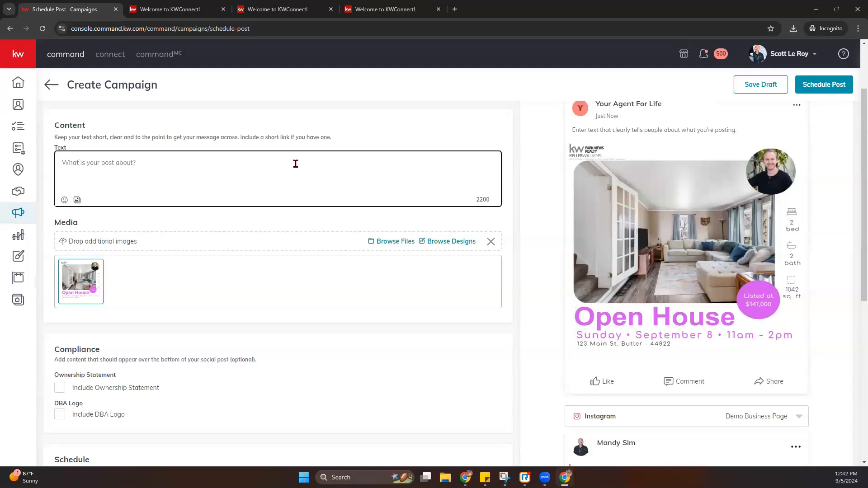
type("Come see me this weekend")
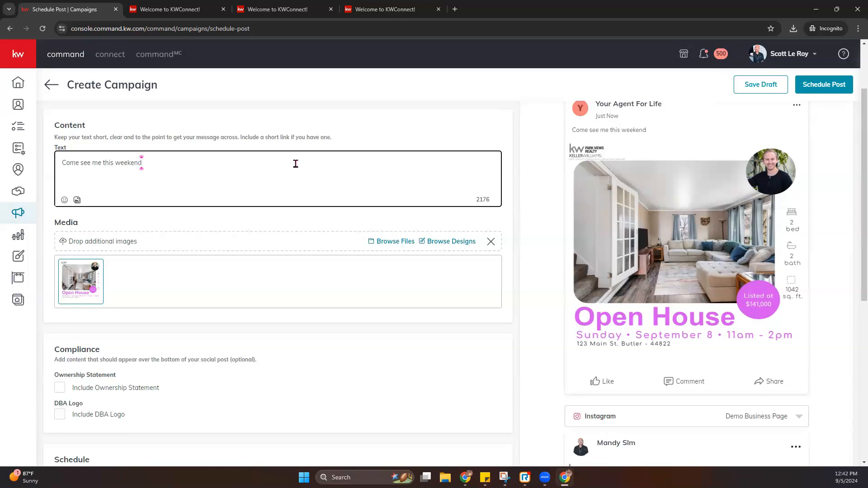
type(" and chec")
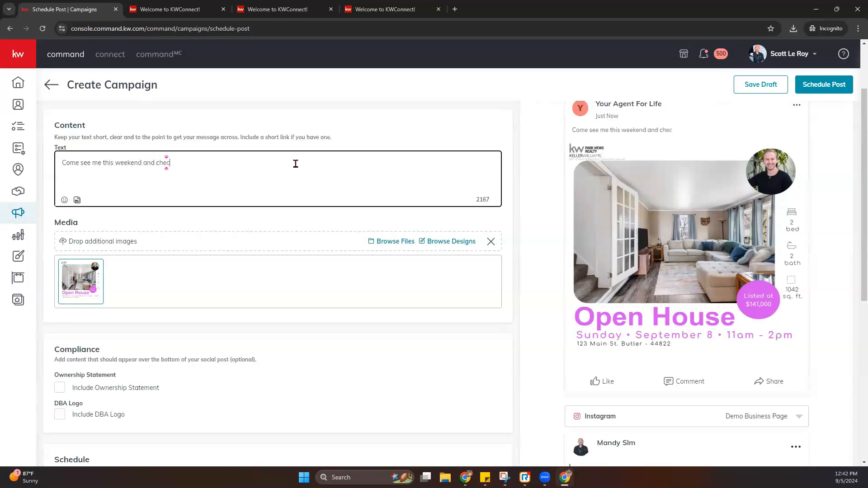
type("k out thio")
type("beautiful house!")
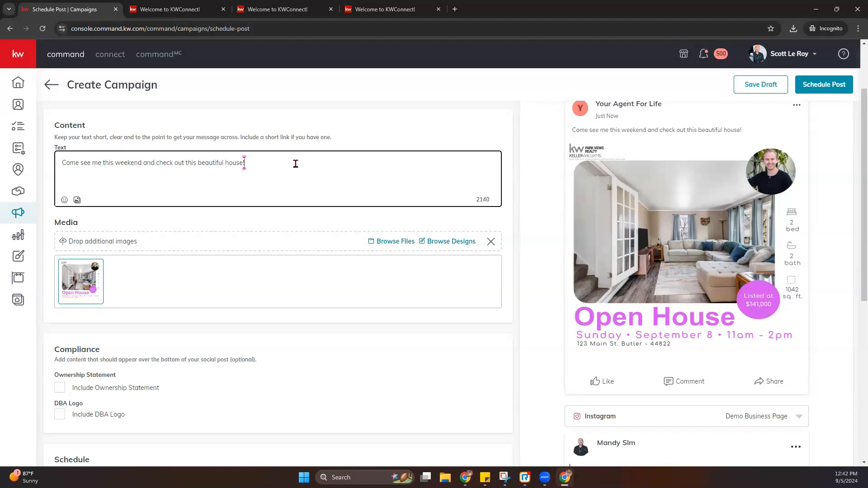
type("se")
key("BackSpace")
key("BackSpace")
key("BackSpace")
- Search the emojis for 'house' and add the house emoji after the text
left_click(64, 200)
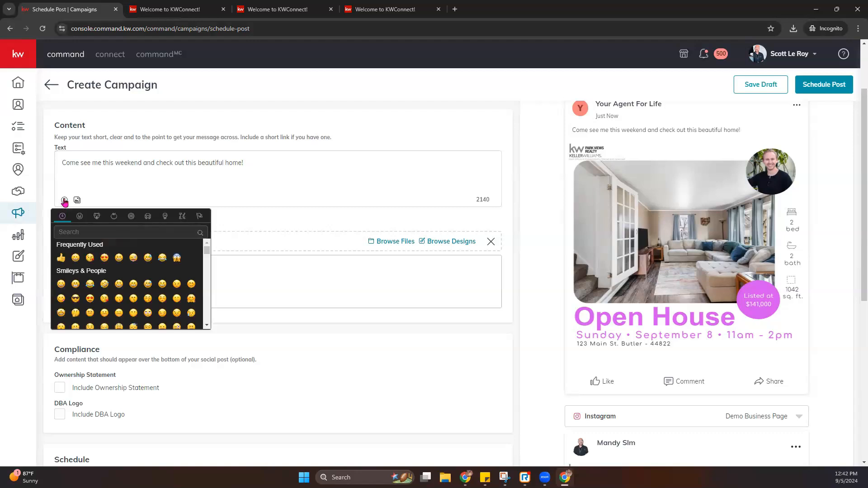
left_click(98, 227)
left_click(110, 254)
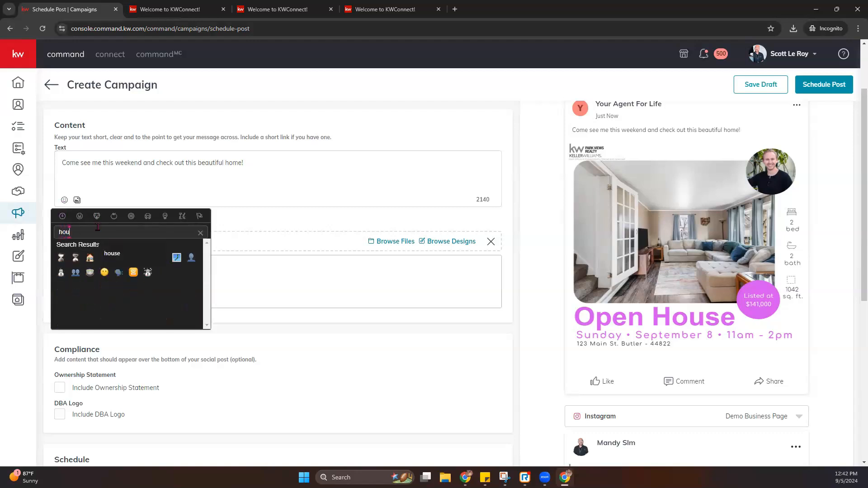
left_click(89, 258)
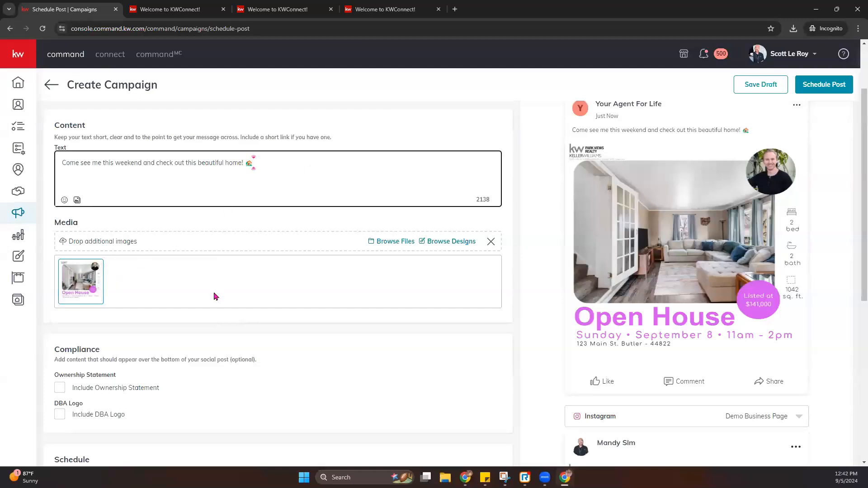
scroll(218, 294, "down", 2)
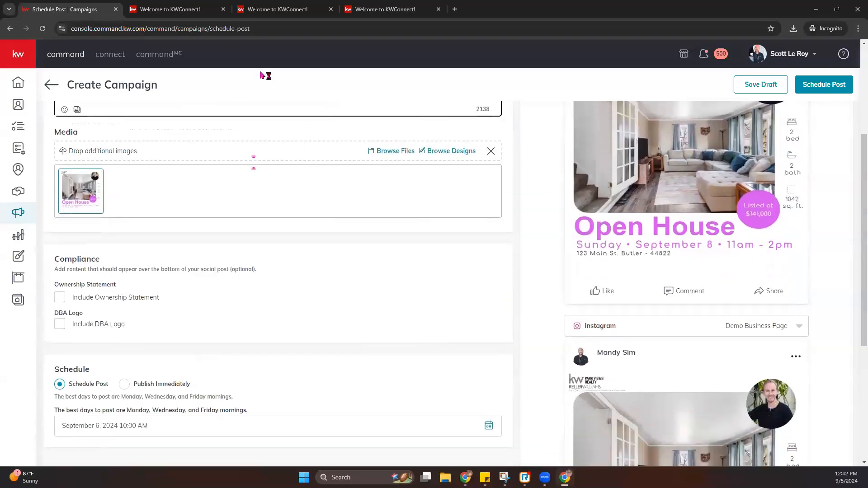
left_click(60, 298)
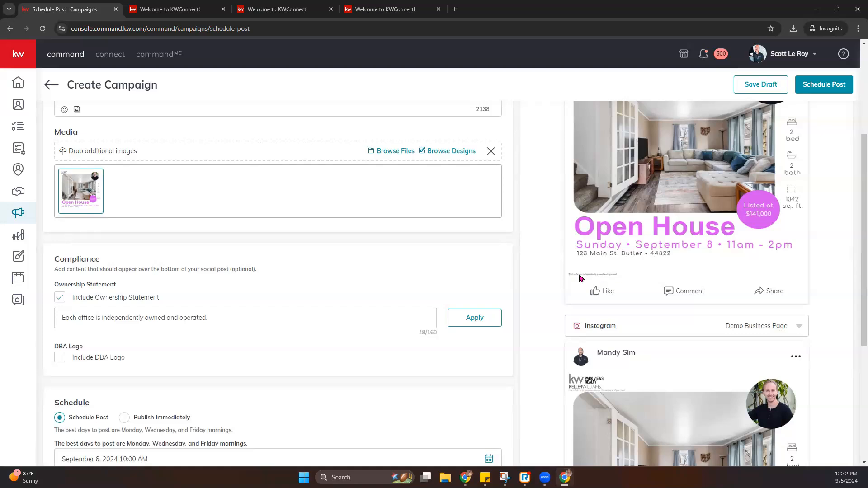
scroll(587, 290, "up", 2)
left_click(60, 387)
scroll(103, 393, "down", 1)
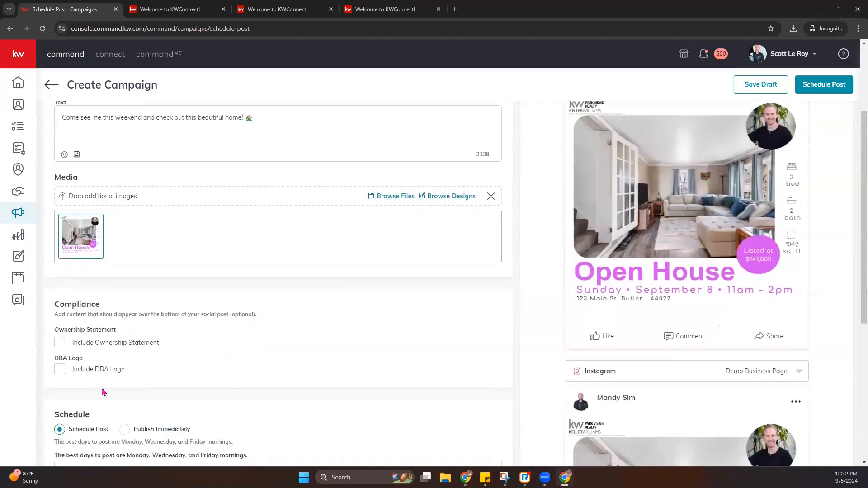
left_click(60, 370)
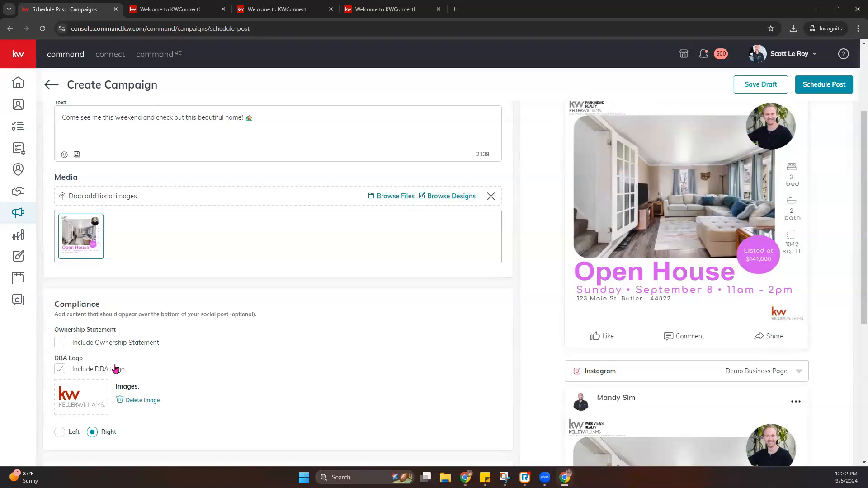
left_click(60, 371)
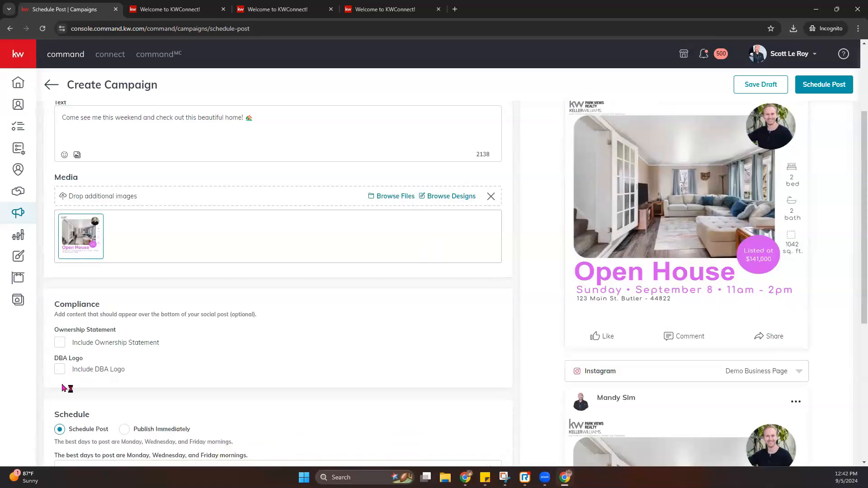
scroll(68, 392, "down", 3)
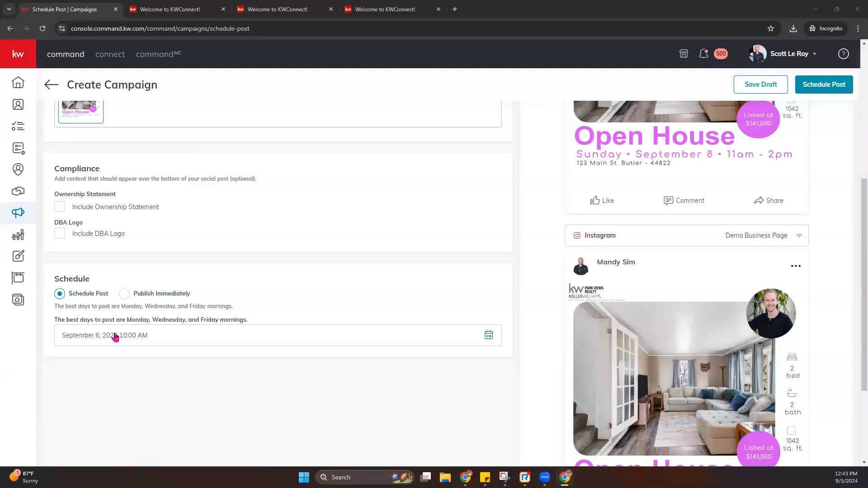
left_click(133, 344)
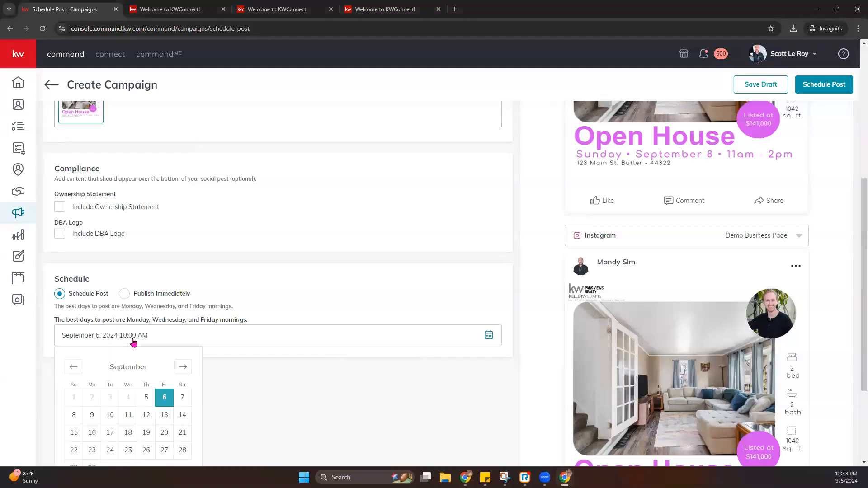
left_click(183, 398)
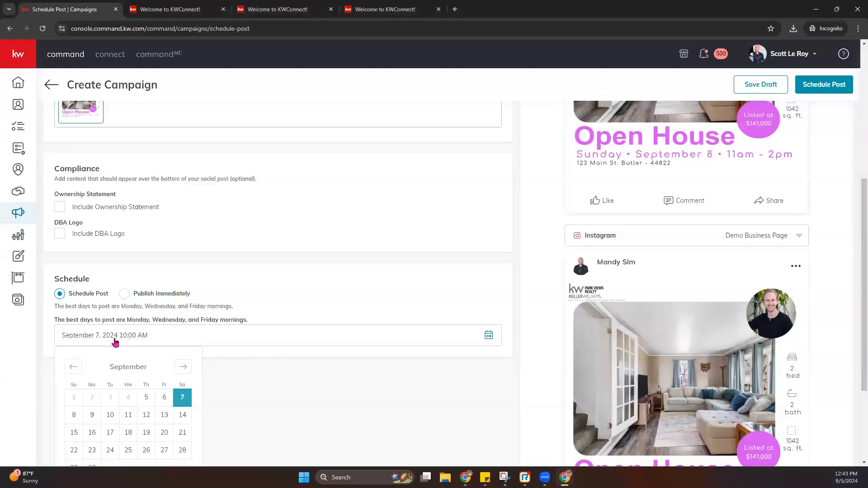
left_click(291, 397)
scroll(97, 300, "down", 3)
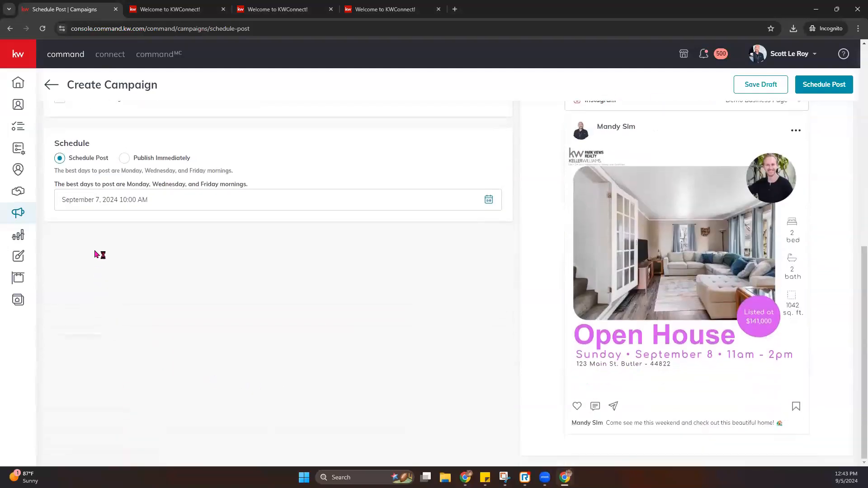
left_click(109, 203)
left_click(82, 379)
type("4")
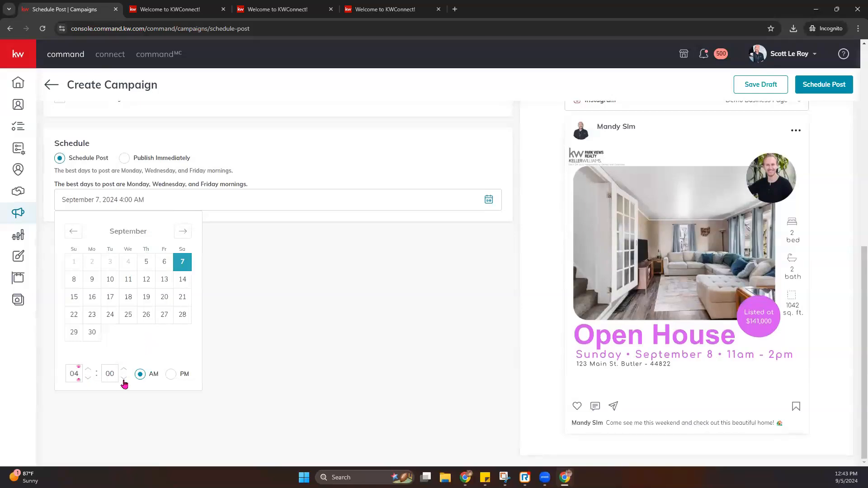
left_click(171, 374)
left_click(244, 301)
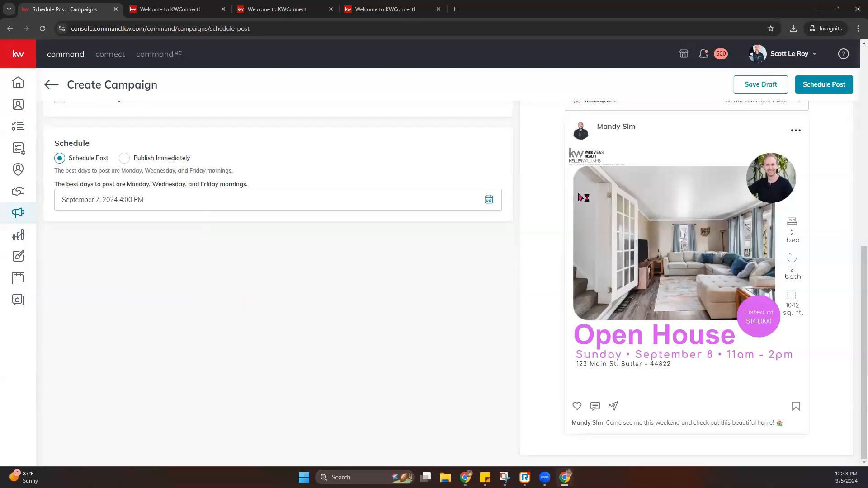
scroll(542, 135, "up", 8)
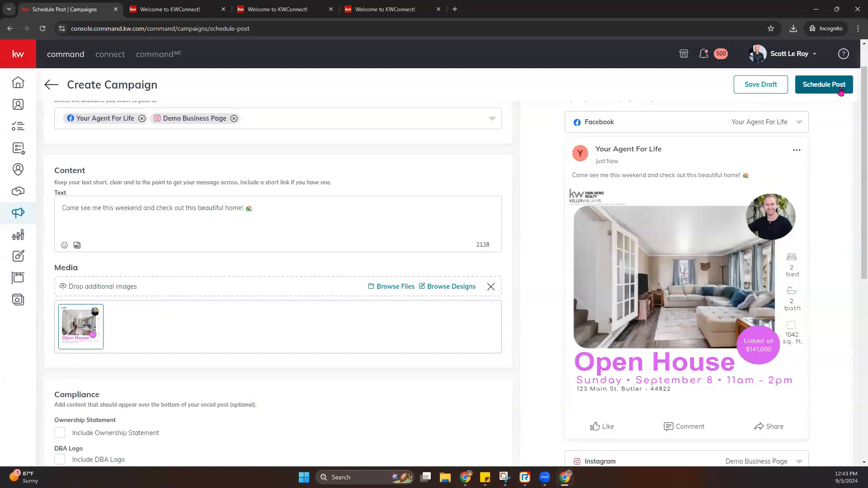
- Keep Your Agent For Life on Facebook, verify the Instagram account, and schedule the post for September 7, 4:00 PM
left_click(842, 91)
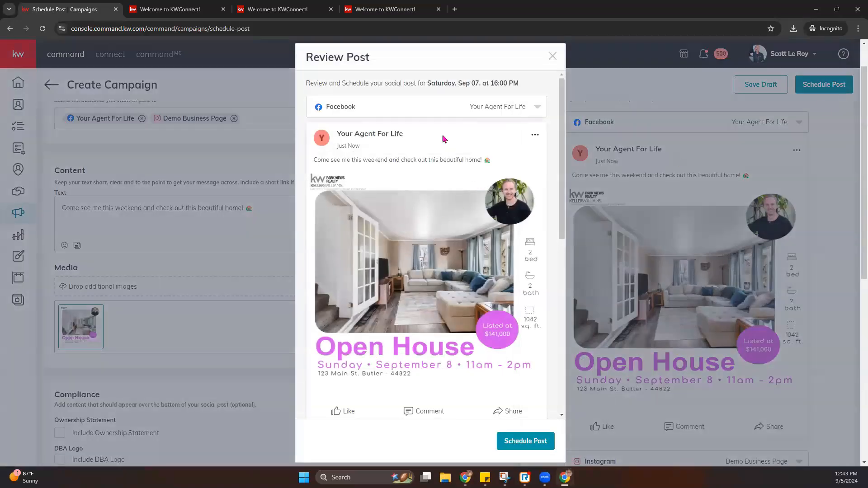
scroll(461, 181, "down", 8)
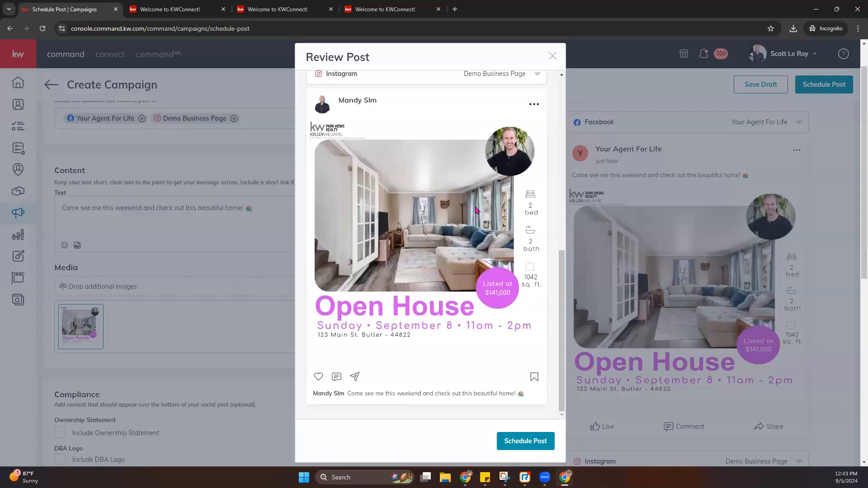
scroll(479, 205, "up", 10)
left_click(519, 111)
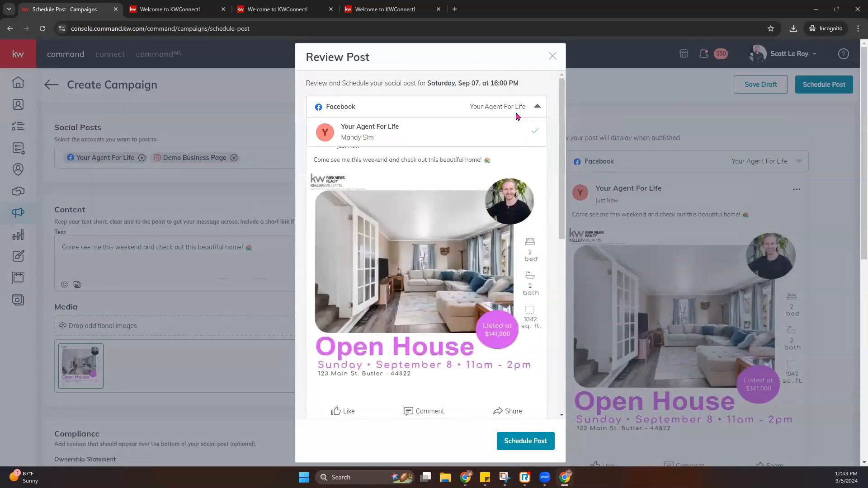
left_click(367, 131)
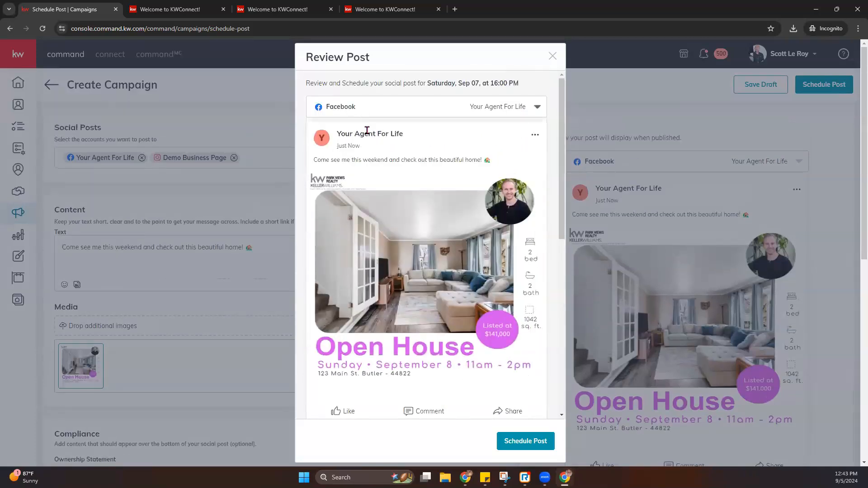
left_click(506, 110)
left_click(397, 129)
scroll(425, 299, "down", 6)
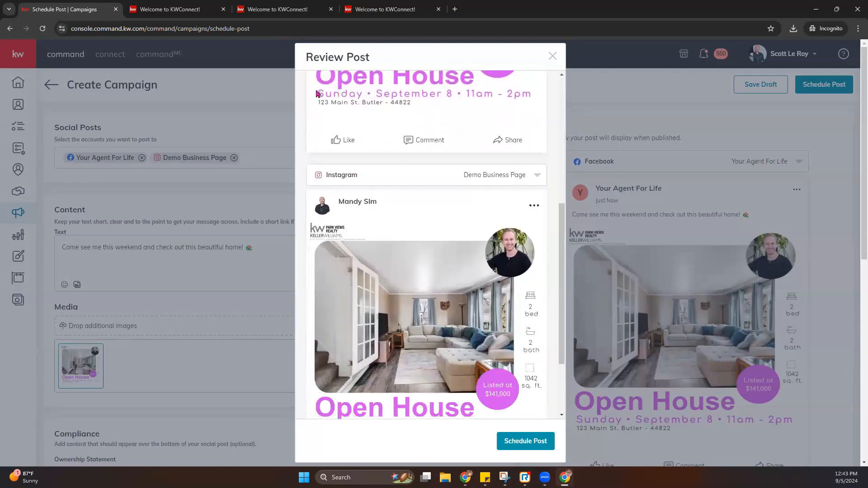
left_click(517, 179)
left_click(518, 180)
left_click(522, 445)
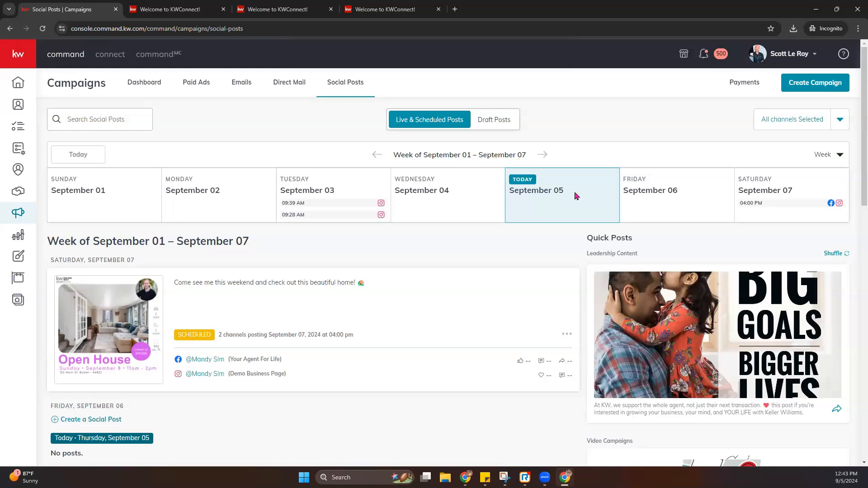
- Browse the calendar ahead to September 15–21 and back to September 01–07
left_click(543, 155)
left_click(544, 155)
left_click(375, 155)
left_click(376, 155)
- Choose Delete from the Saturday Open House post's options menu
left_click_drag(222, 337, 338, 337)
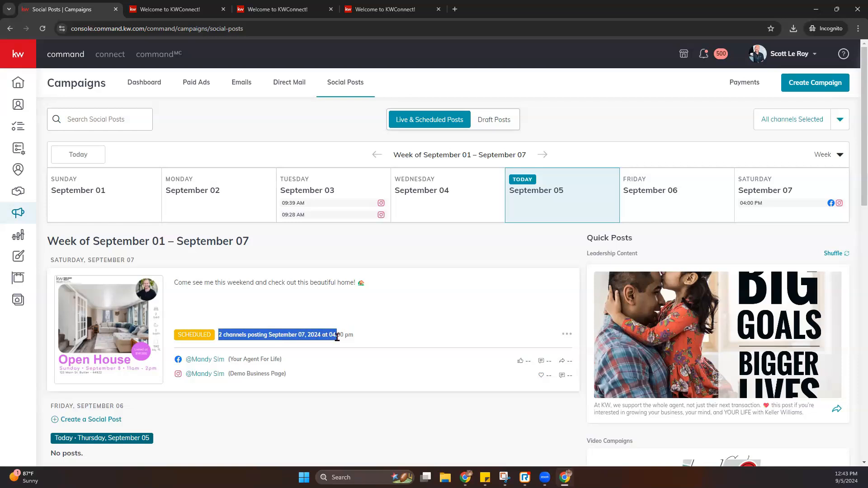
left_click(374, 340)
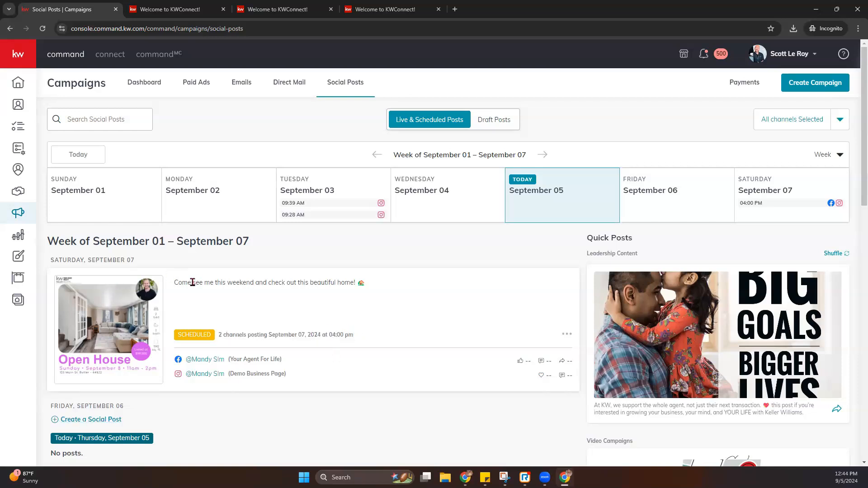
left_click_drag(190, 282, 390, 309)
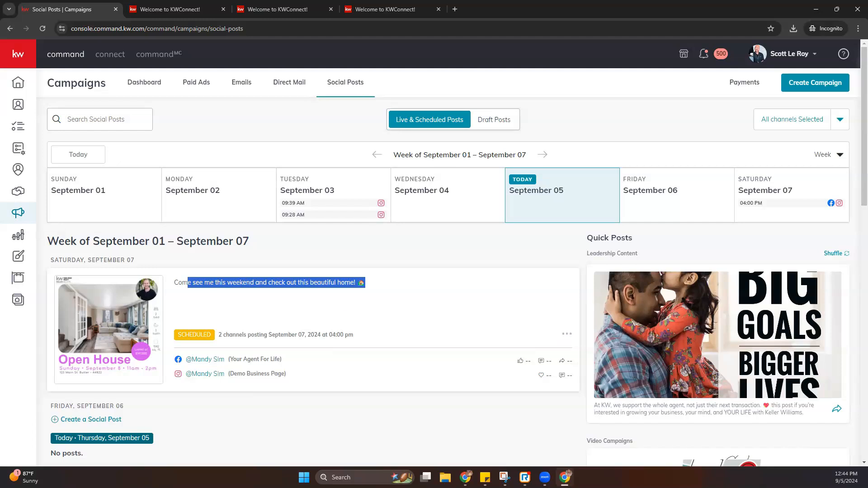
left_click(567, 336)
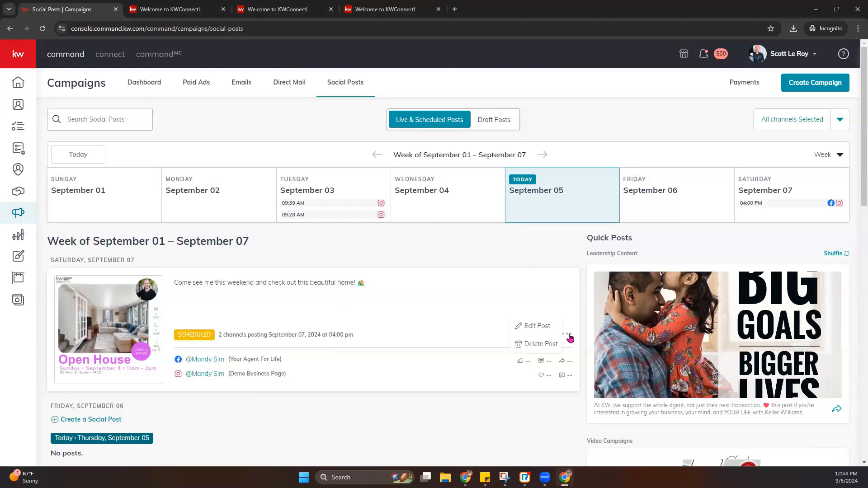
left_click(537, 345)
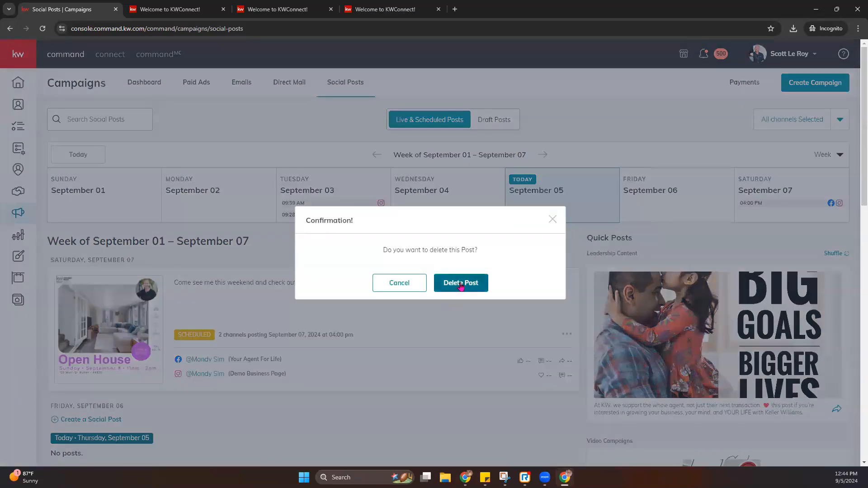
- Confirm deletion of the scheduled Open House post
left_click(461, 285)
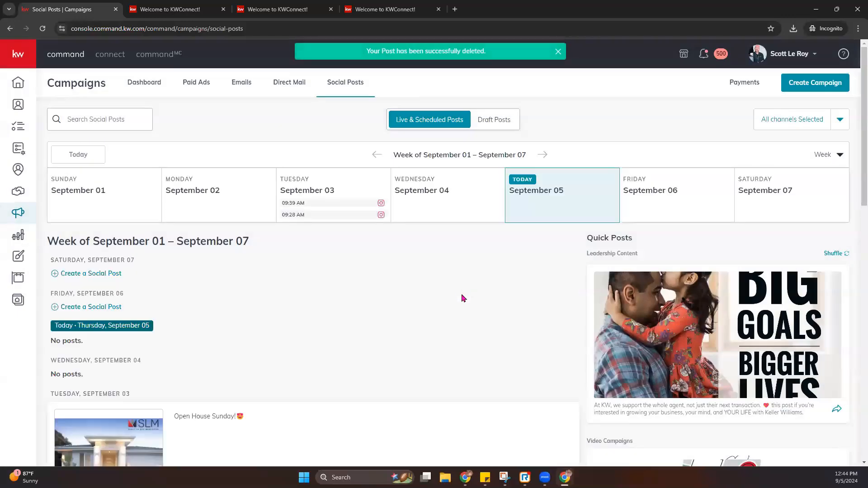
scroll(357, 375, "down", 3)
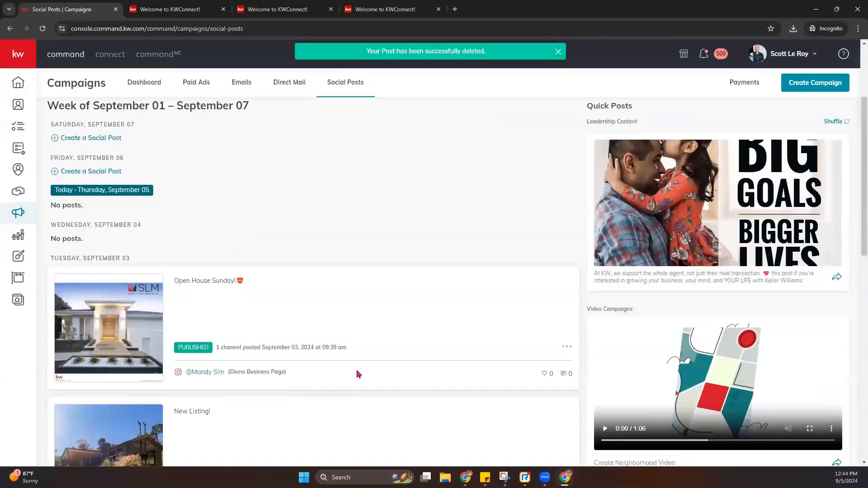
scroll(247, 432, "down", 1)
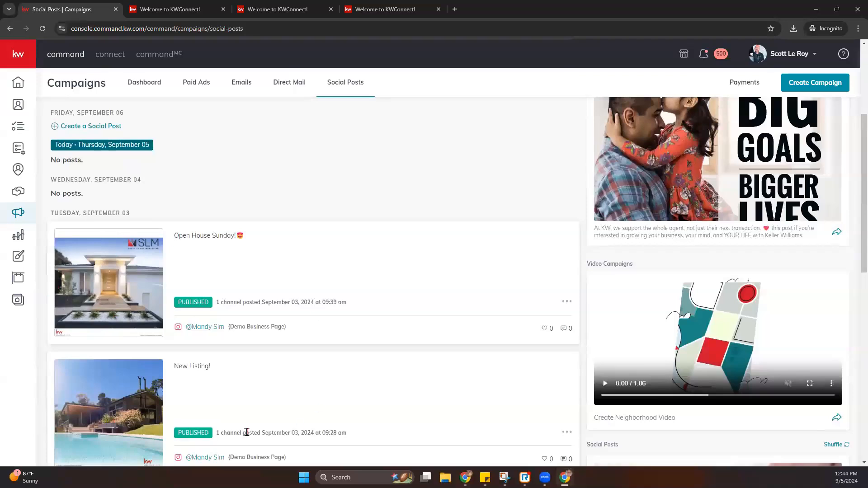
scroll(201, 362, "down", 3)
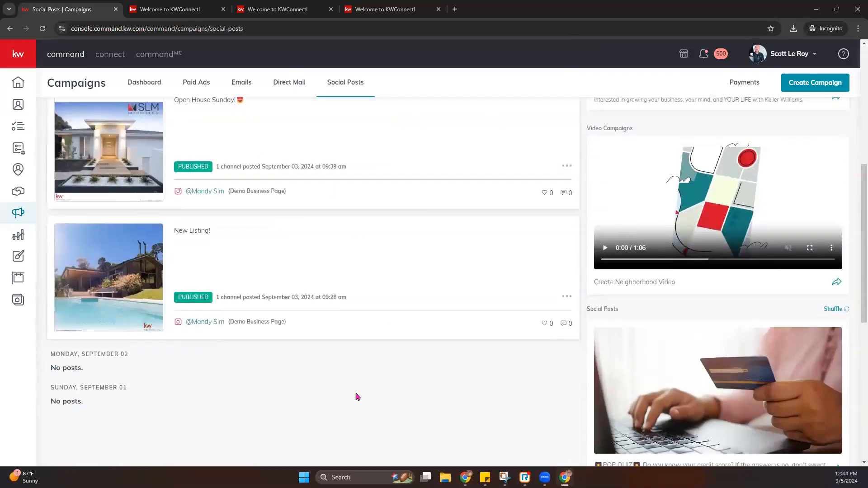
scroll(199, 304, "up", 7)
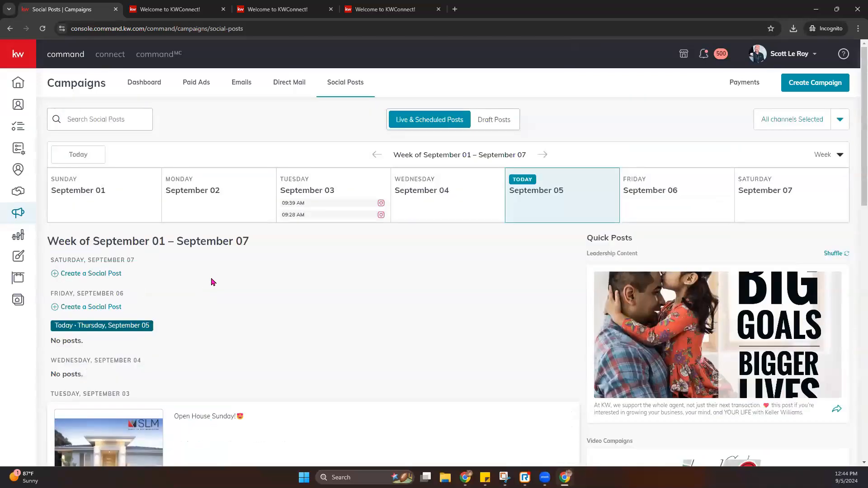
- Switch the social posts calendar to Month view
left_click(829, 154)
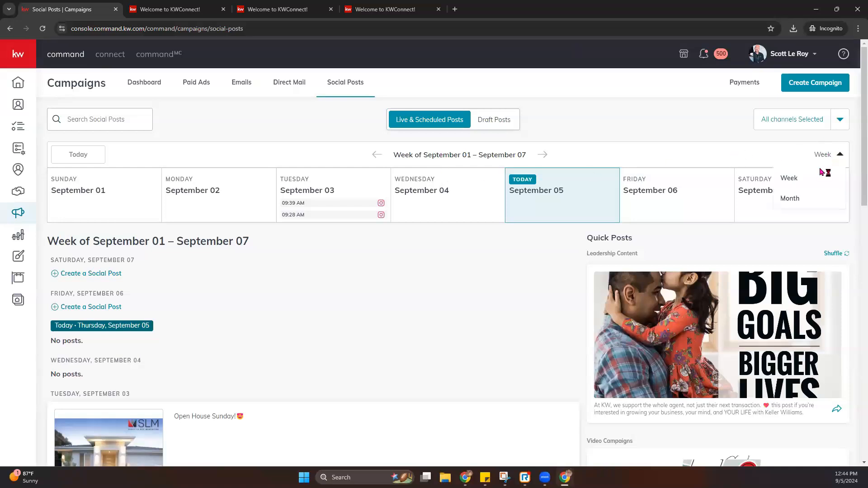
left_click(798, 198)
scroll(411, 242, "down", 5)
scroll(475, 334, "up", 5)
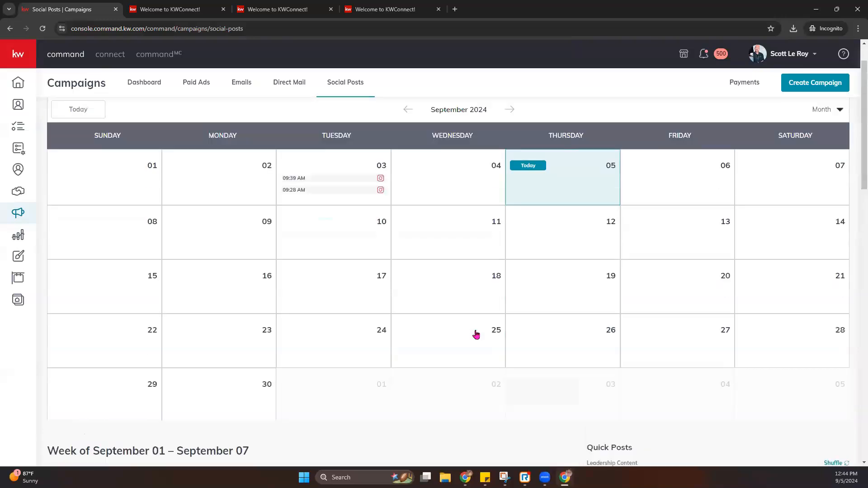
scroll(442, 339, "down", 10)
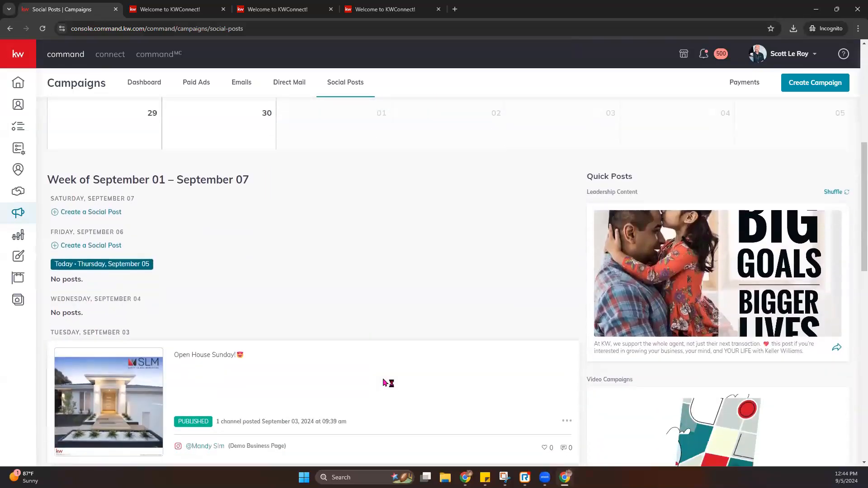
scroll(384, 382, "down", 4)
scroll(452, 374, "up", 8)
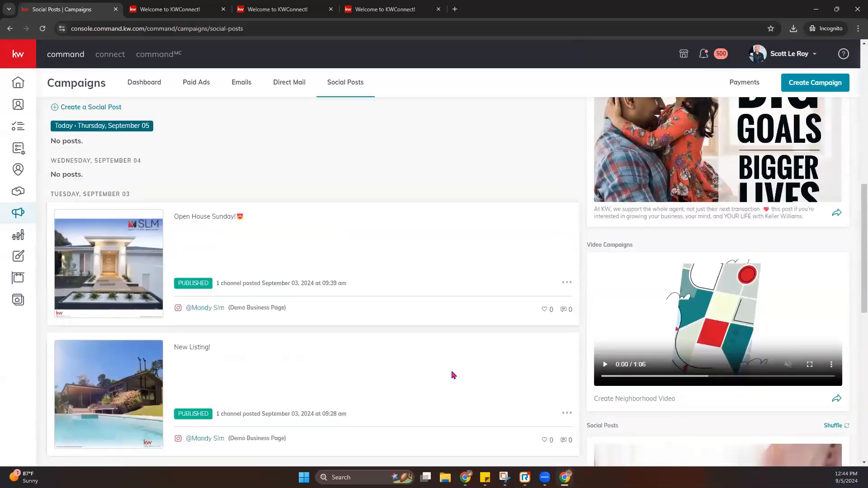
scroll(766, 311, "down", 9)
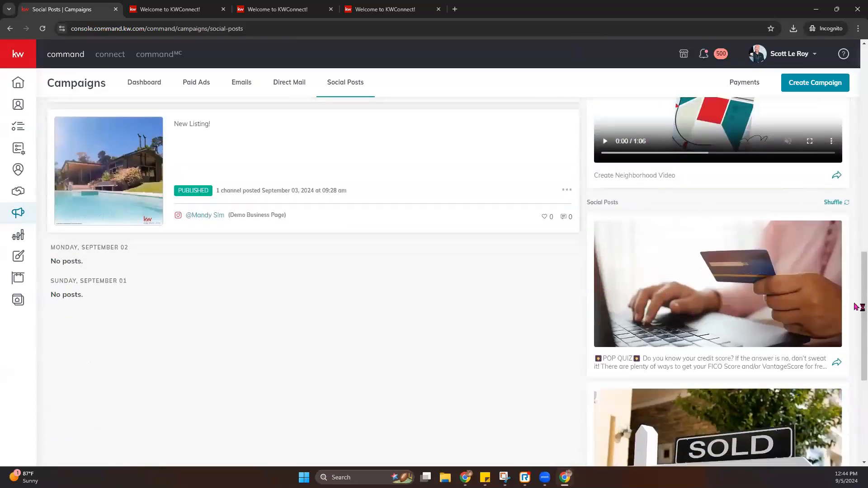
- Shuffle the suggested posts twice and start a new post from the POP QUIZ card
left_click(844, 204)
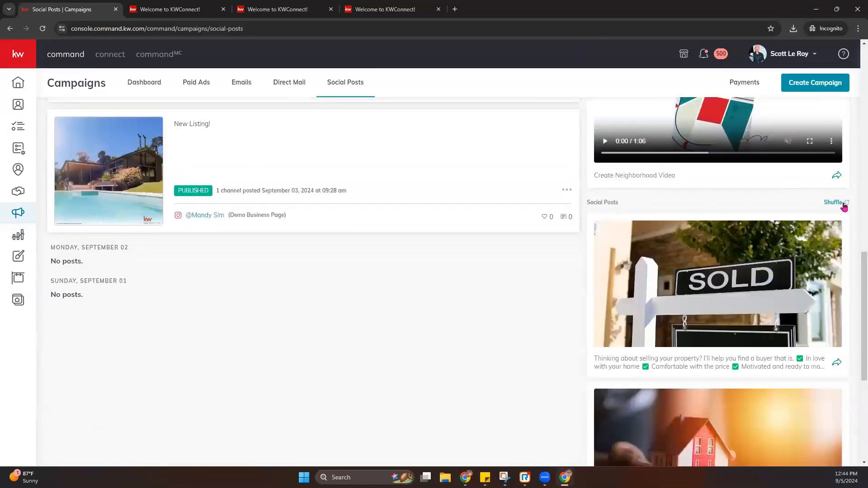
left_click(844, 205)
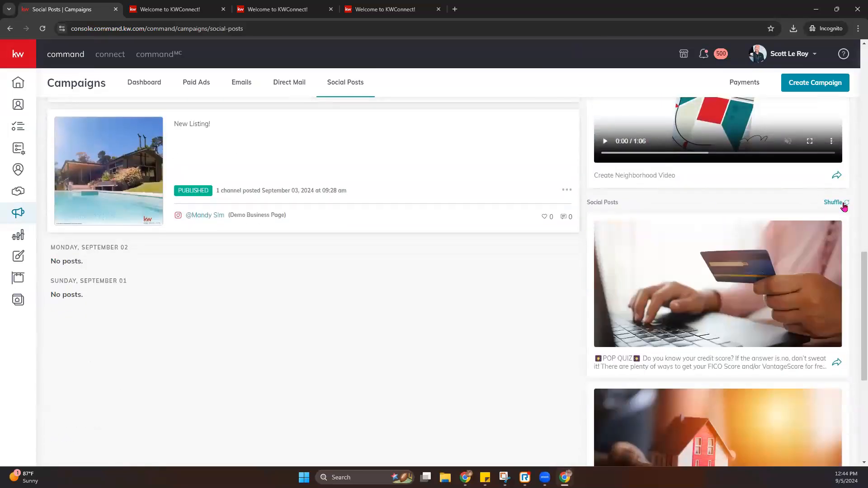
left_click(837, 363)
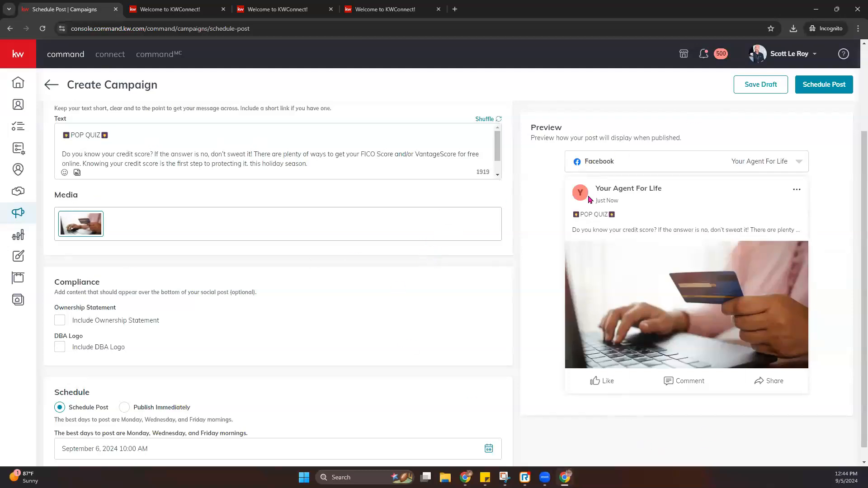
- Exit the POP QUIZ post form and review the September 01–07 week's two published posts
left_click(57, 87)
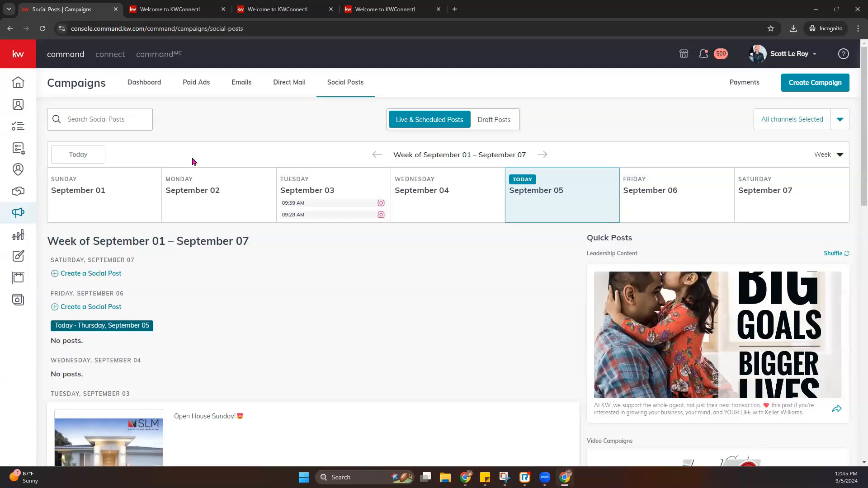
scroll(195, 162, "down", 2)
scroll(204, 163, "up", 2)
scroll(349, 189, "down", 7)
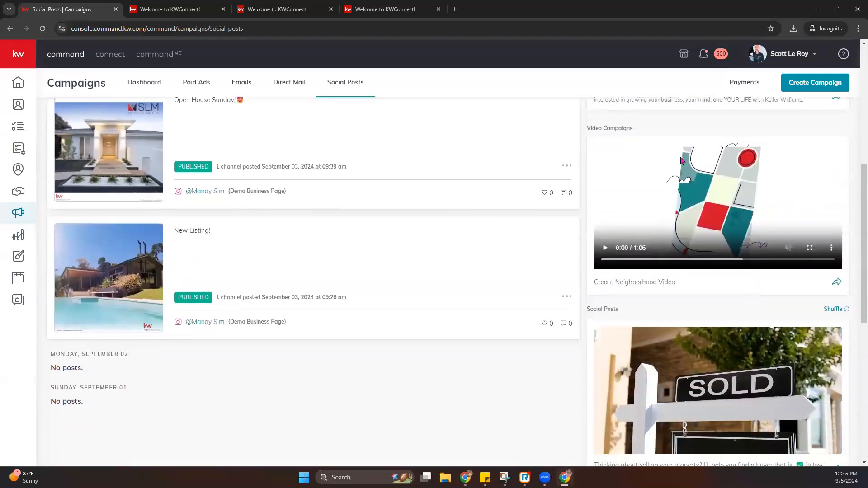
scroll(284, 180, "up", 7)
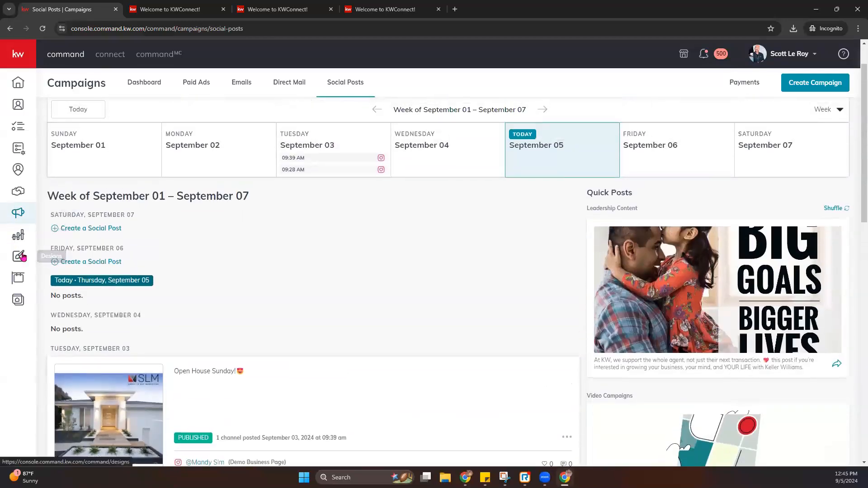
- Create a new Video design from the Designs page and continue to neighborhood selection
left_click(21, 256)
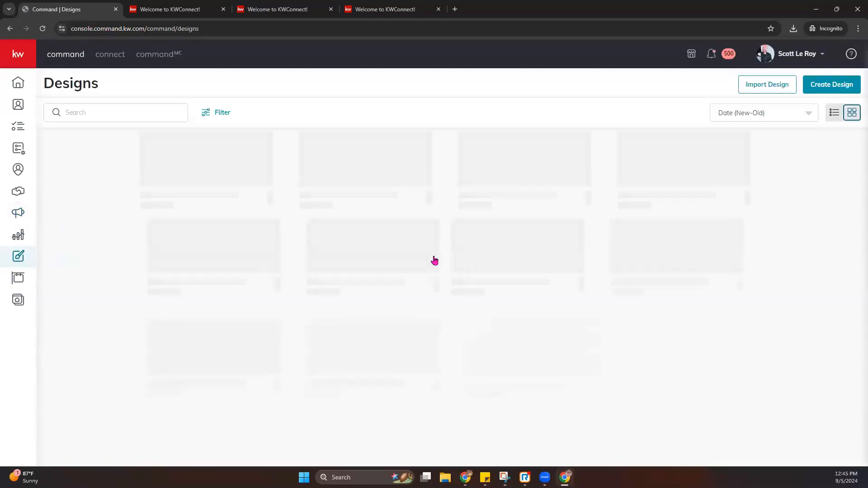
left_click(824, 84)
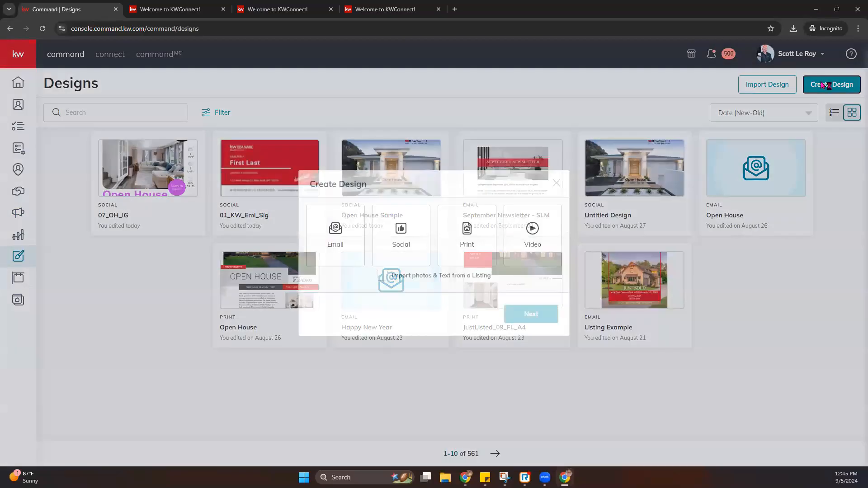
left_click(519, 262)
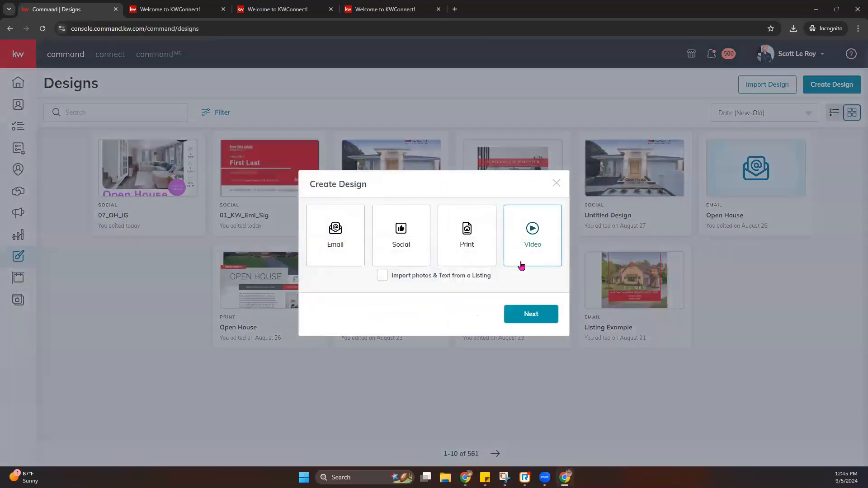
left_click(536, 316)
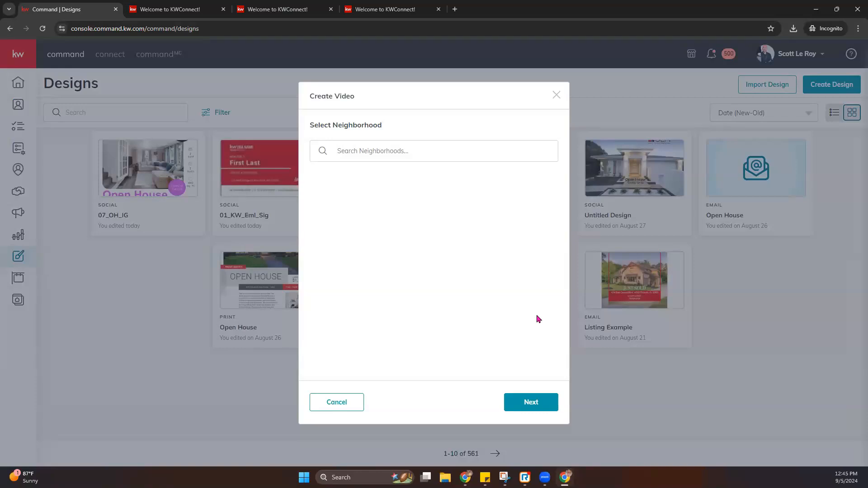
- Search neighborhoods for 'orlando', select Westlake and continue to its details
left_click(406, 155)
type("or")
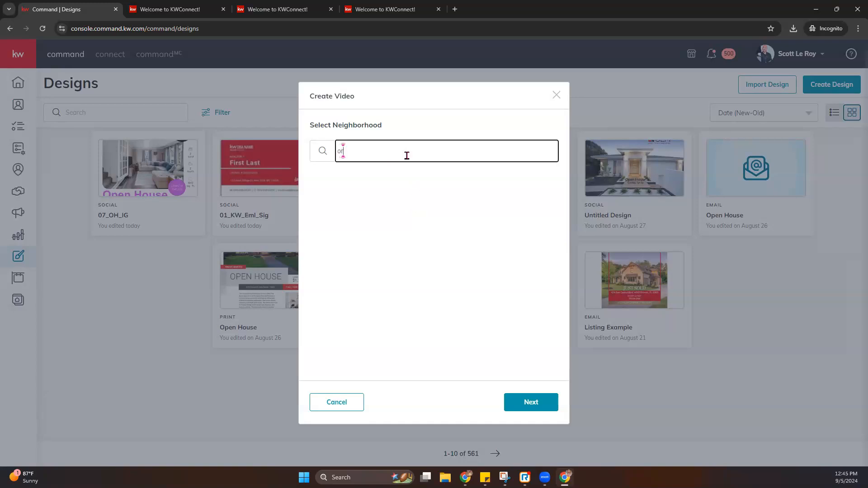
type("kand")
key("BackSpace")
key("BackSpace")
key("BackSpace")
key("BackSpace")
type("ka")
key("BackSpace")
key("BackSpace")
key("BackSpace")
type("rlando")
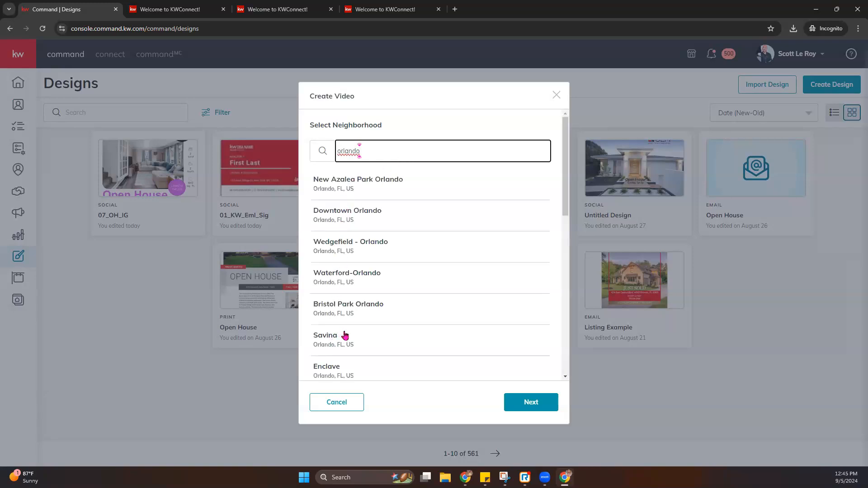
scroll(348, 334, "down", 2)
scroll(349, 333, "down", 7)
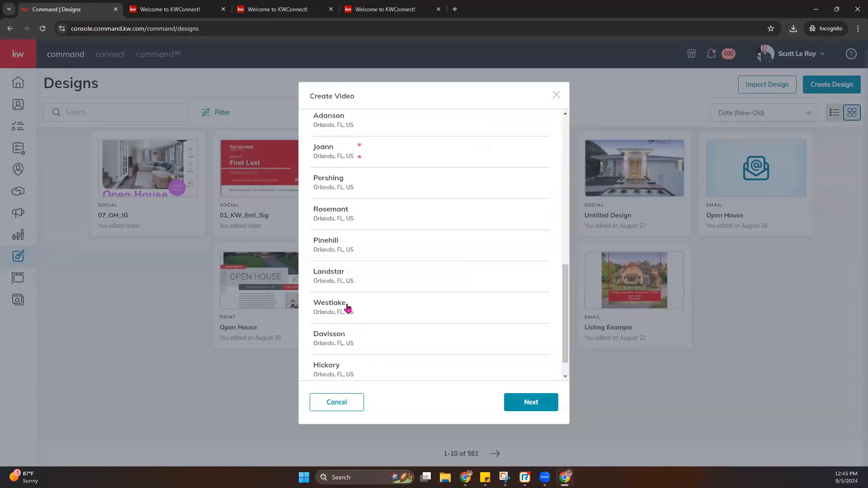
left_click(333, 309)
left_click(546, 407)
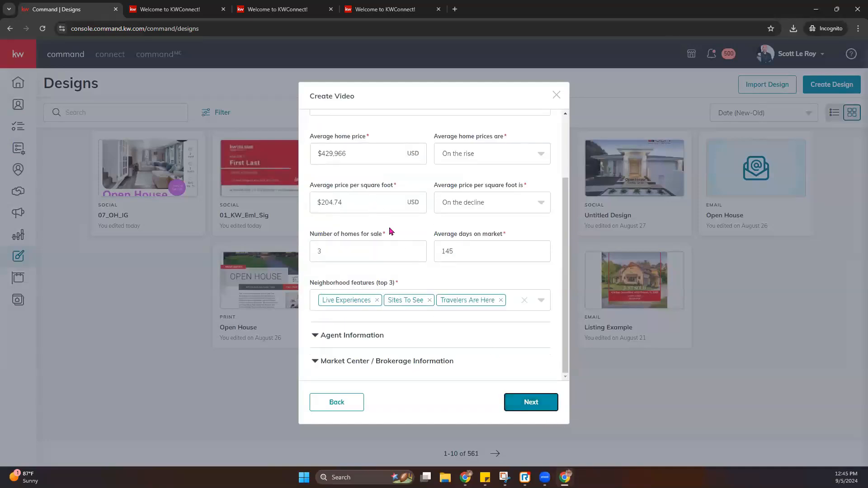
- Review Westlake's neighborhood info and leave Average home prices are set to On the rise
scroll(388, 228, "up", 1)
scroll(388, 228, "up", 1)
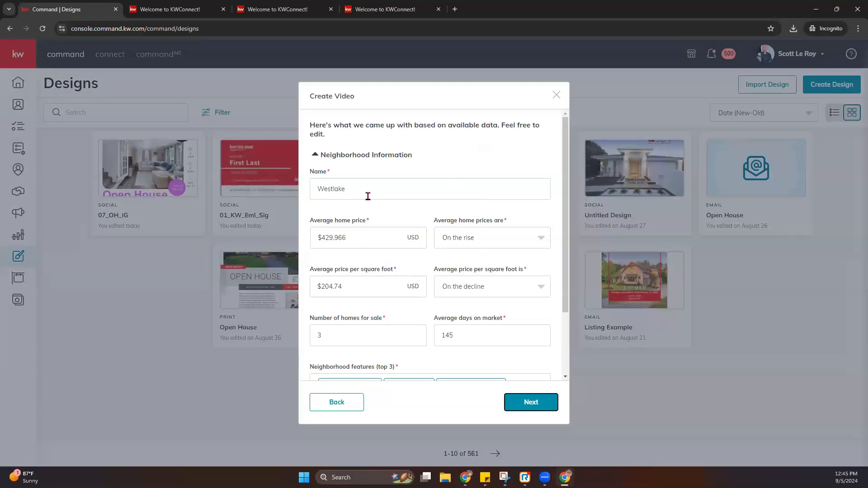
left_click_drag(311, 221, 379, 221)
left_click_drag(438, 221, 525, 222)
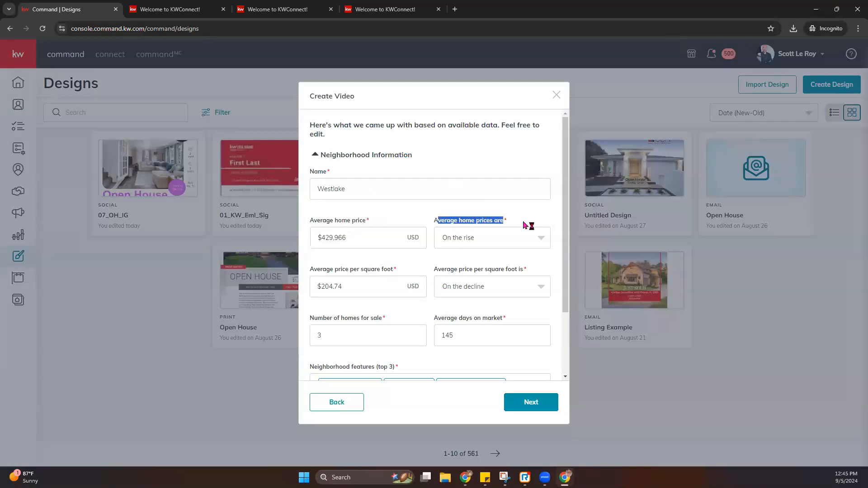
left_click(464, 247)
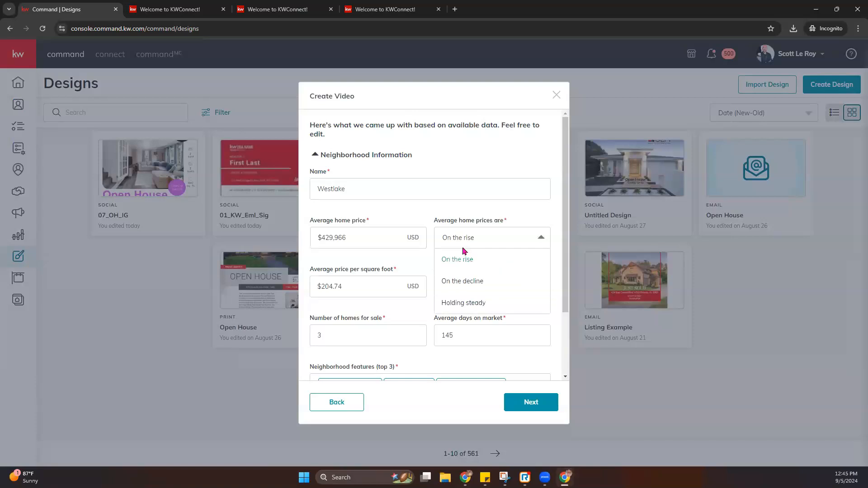
left_click(444, 220)
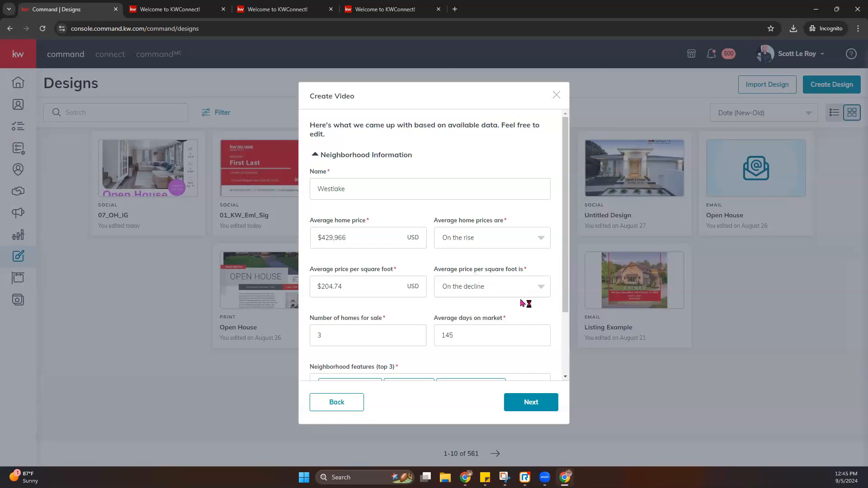
- Scroll past Neighborhood features and expand the Agent Information section
scroll(321, 307, "down", 1)
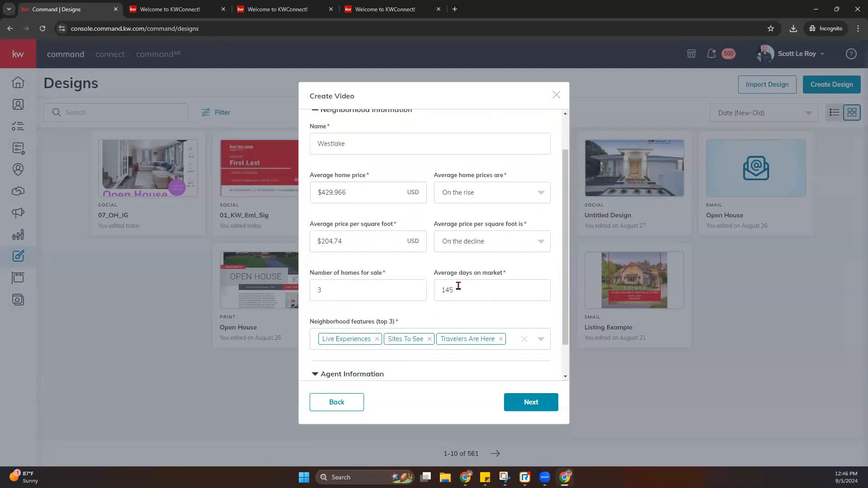
scroll(563, 292, "down", 1)
left_click_drag(302, 291, 400, 288)
left_click(337, 336)
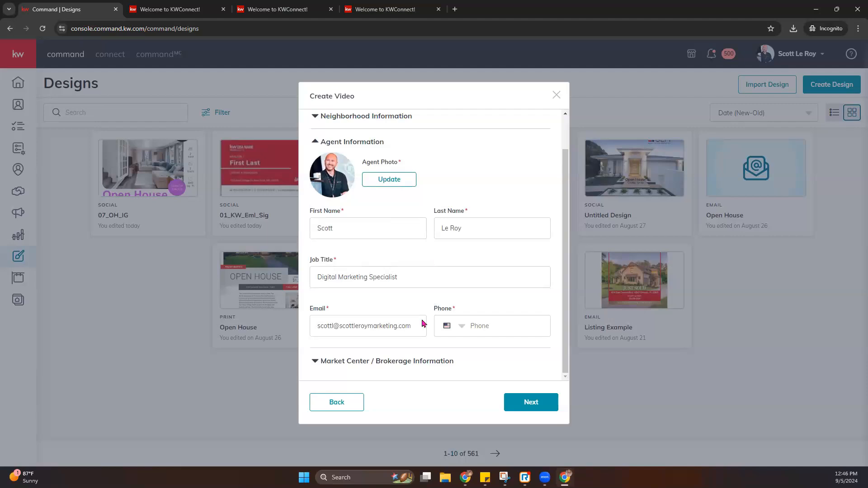
- Paste the agent's phone number into Phone and expand Market Center / Brokerage Information
left_click(466, 326)
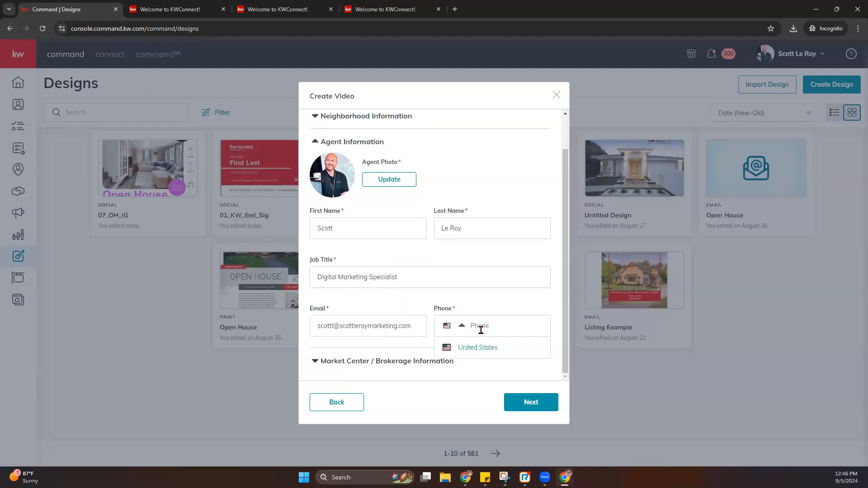
left_click(514, 323)
left_click(496, 313)
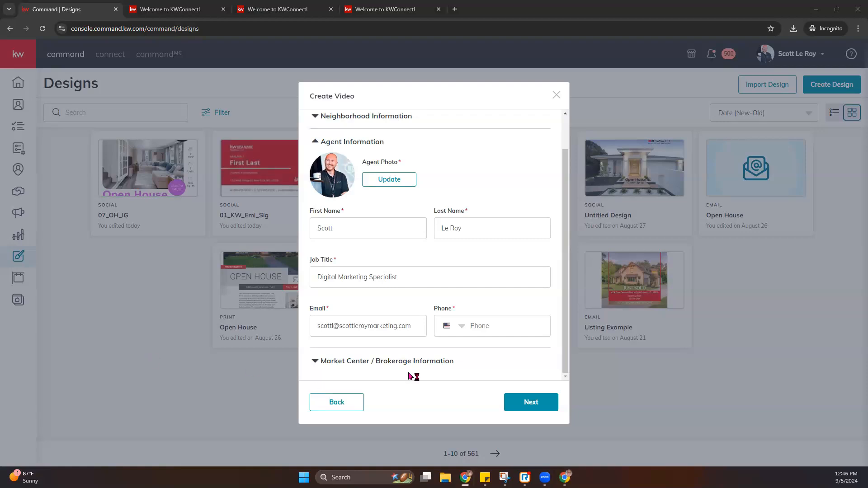
left_click(478, 330)
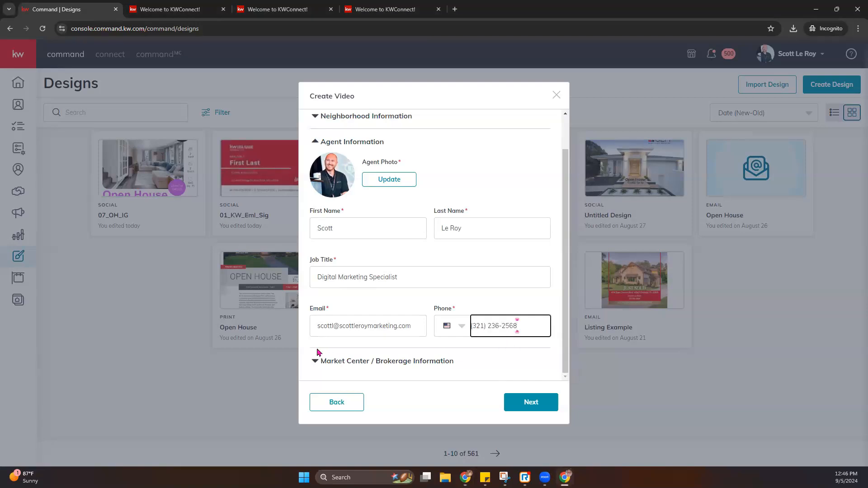
left_click(317, 360)
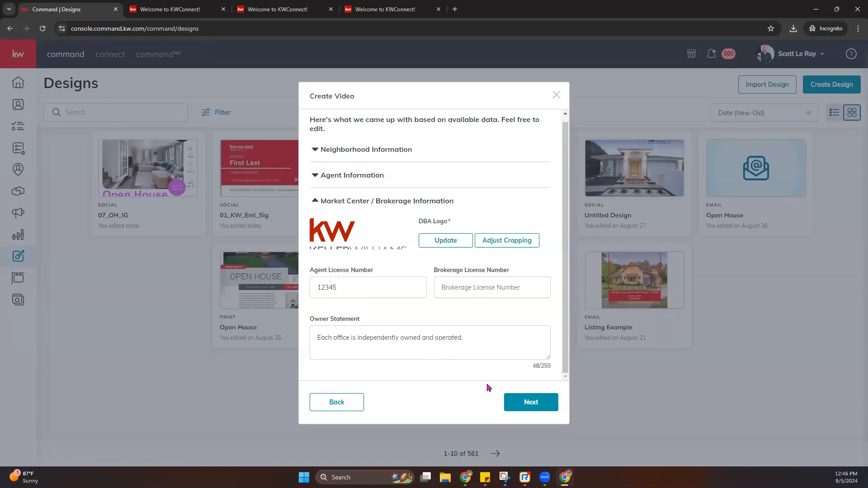
- Generate the neighborhood video to get the 'Welcome to Westlake' preview
left_click(528, 403)
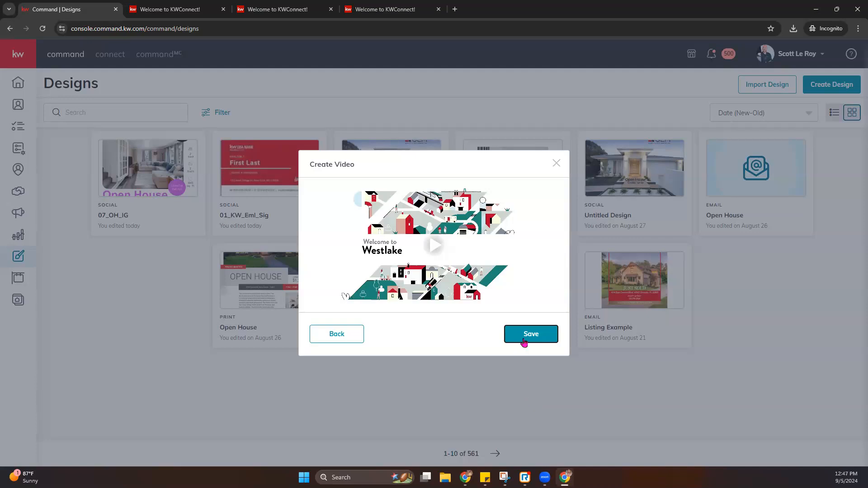
- Play the 'Welcome to Westlake' preview, then save it to Designs, bringing the total to 562
left_click(436, 247)
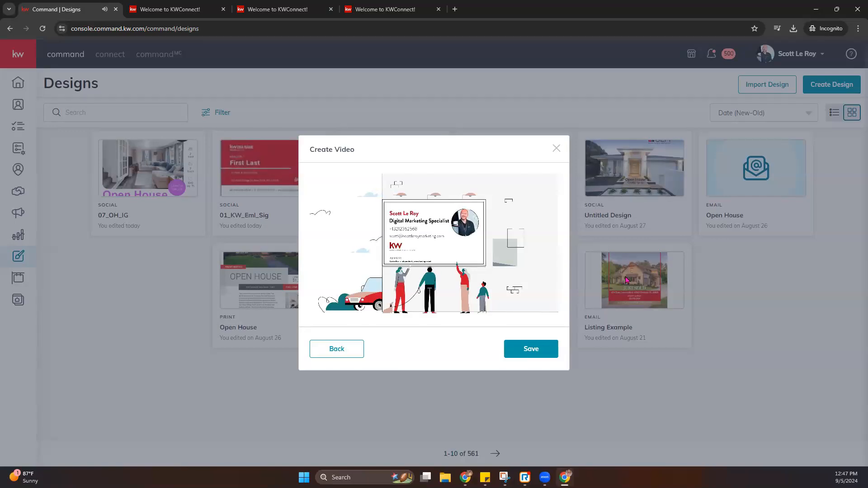
mouse_move(503, 264)
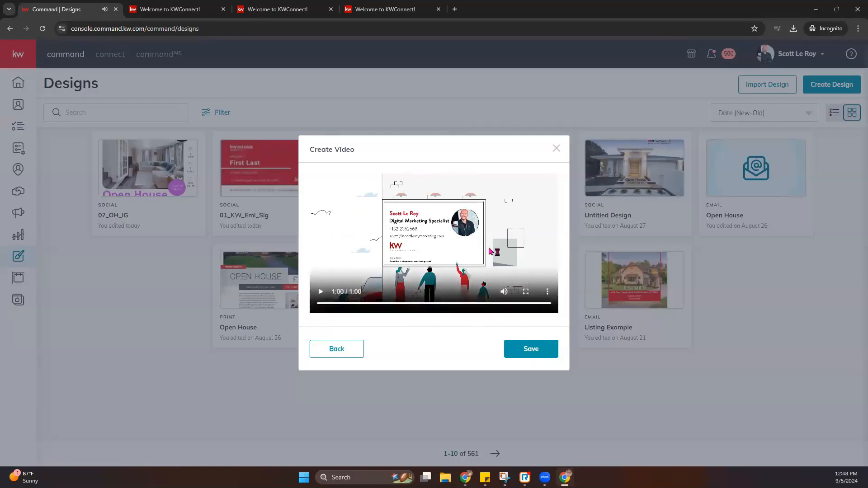
left_click(527, 359)
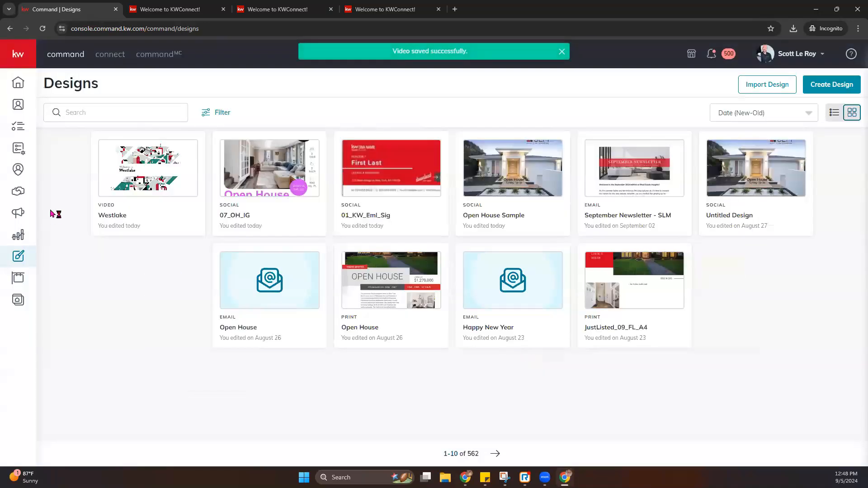